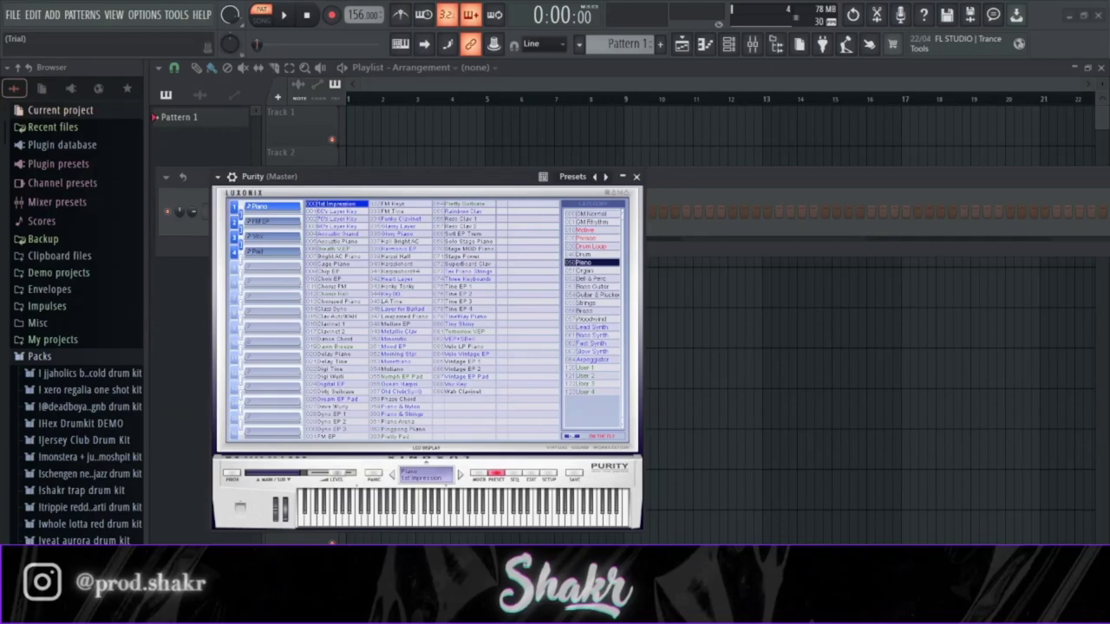
- Load the Dist Back 2 preset from Purity's Guitar & Plucked category and open the instrument's piano roll
left_click(597, 295)
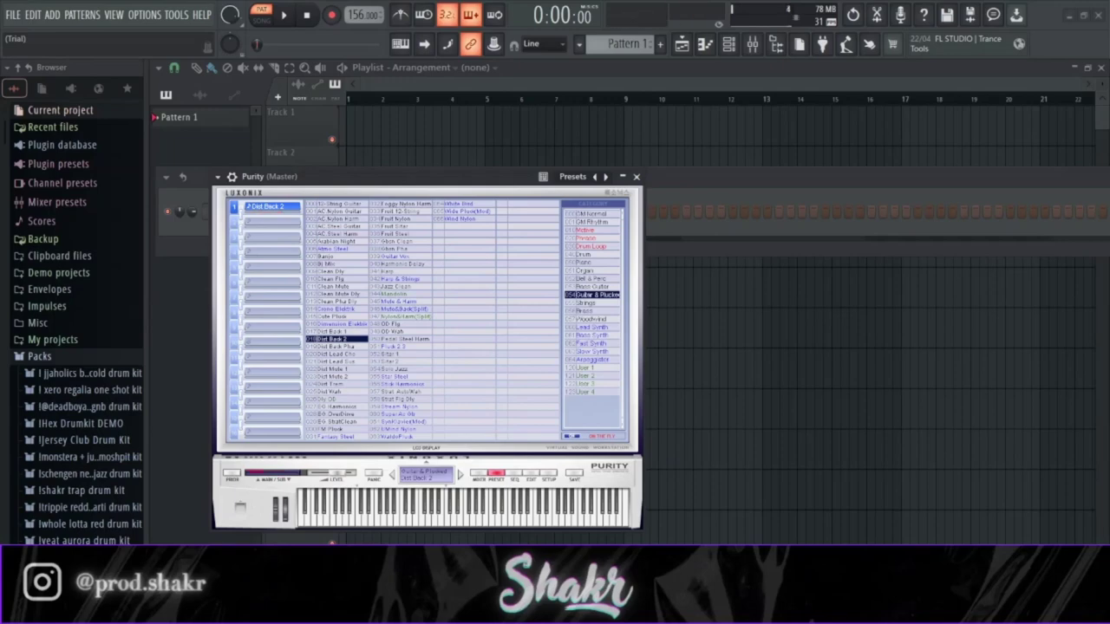
left_click(705, 44)
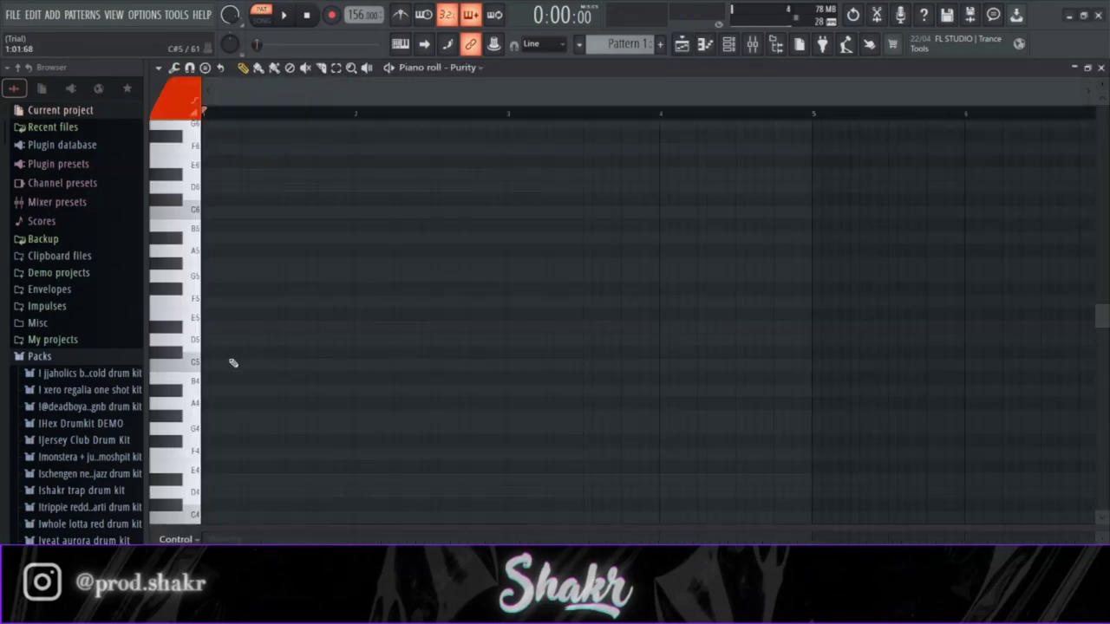
- Draw one-beat notes D5, G5, G#5 and G5 across bar 1 and play the phrase back
left_click(207, 340)
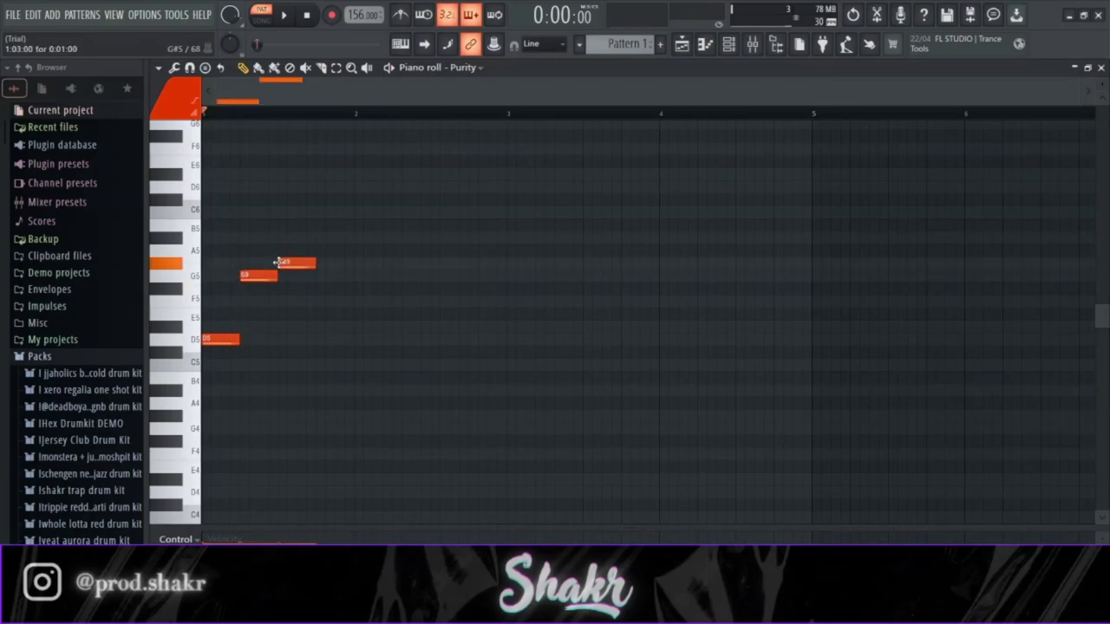
key("space")
left_click(321, 275)
scroll(325, 117, "up", 1)
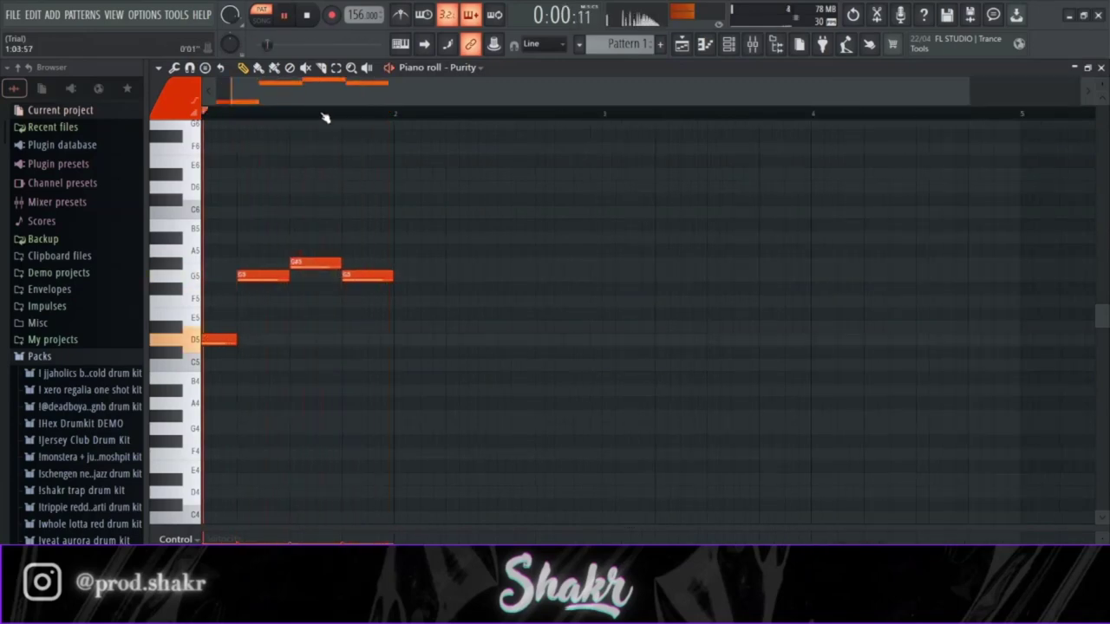
key("space")
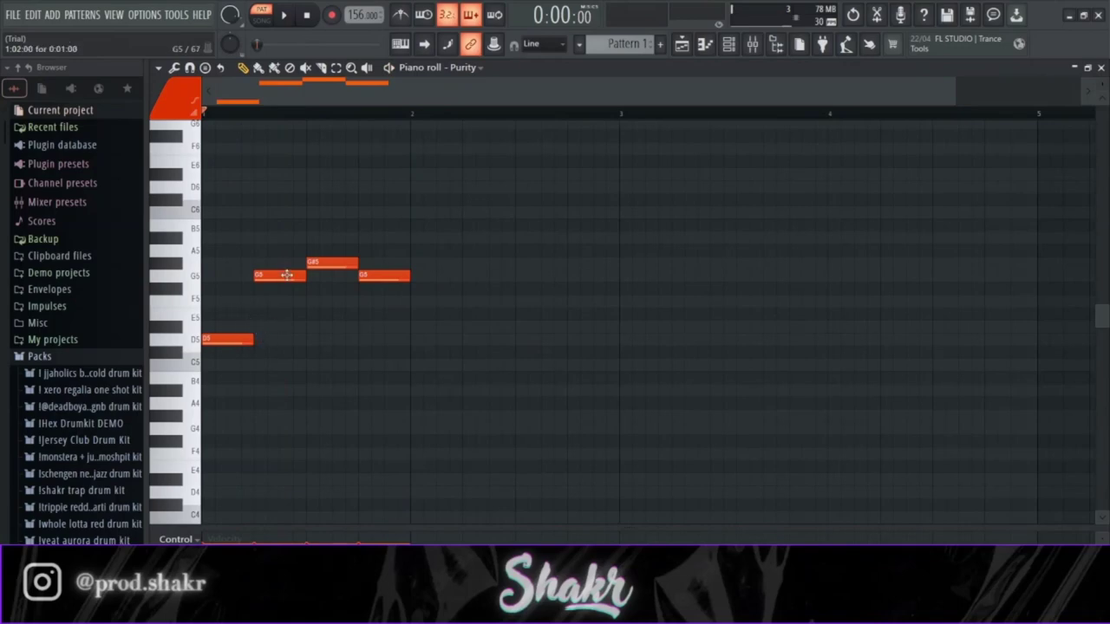
key("space")
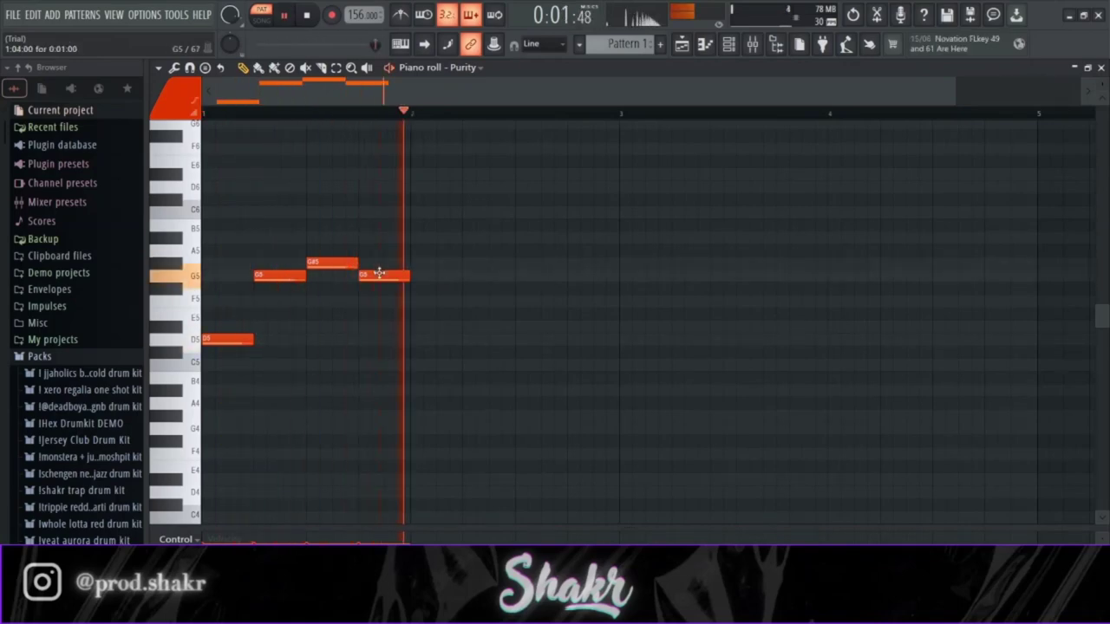
key("space")
key("space")
- Extend the last G5 of bar 1 to two beats and follow it with a half-beat F5 in bar 2
left_click_drag(408, 277, 461, 278)
left_click(464, 288)
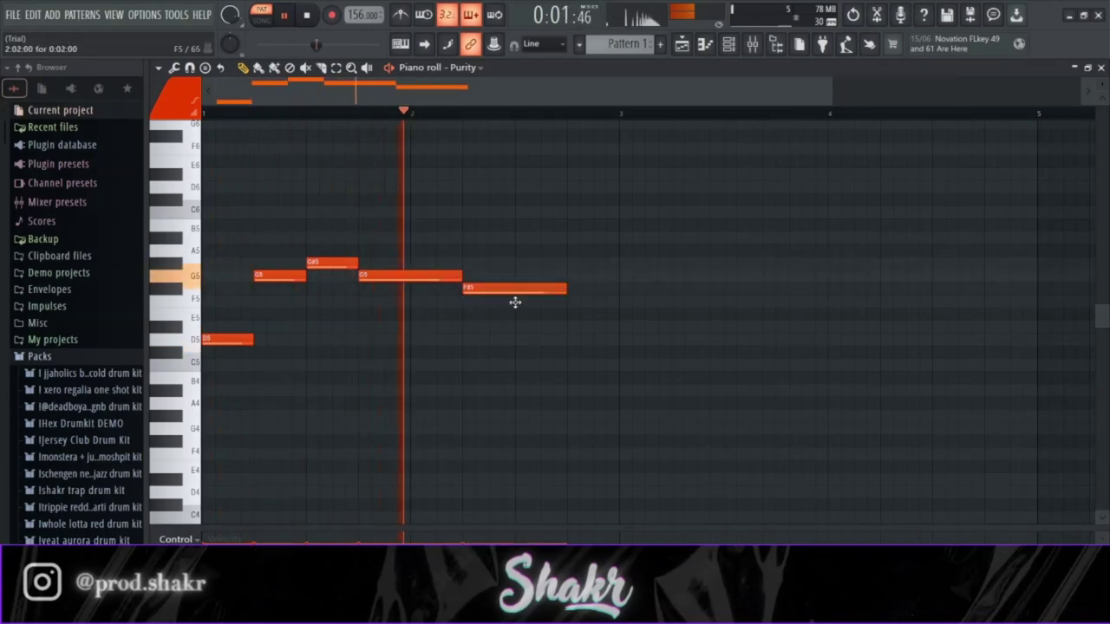
left_click_drag(525, 290, 489, 302)
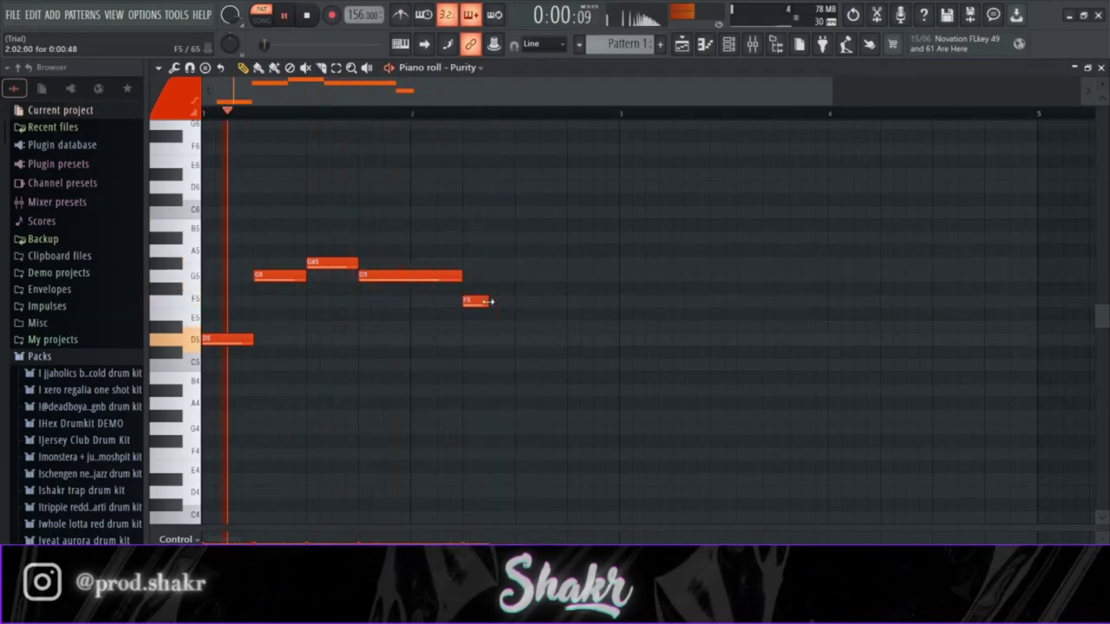
- Complete bar 2 with half-beat notes G5, G#5 and G5, ending on a one-beat F5
left_click(492, 276)
left_click(524, 237)
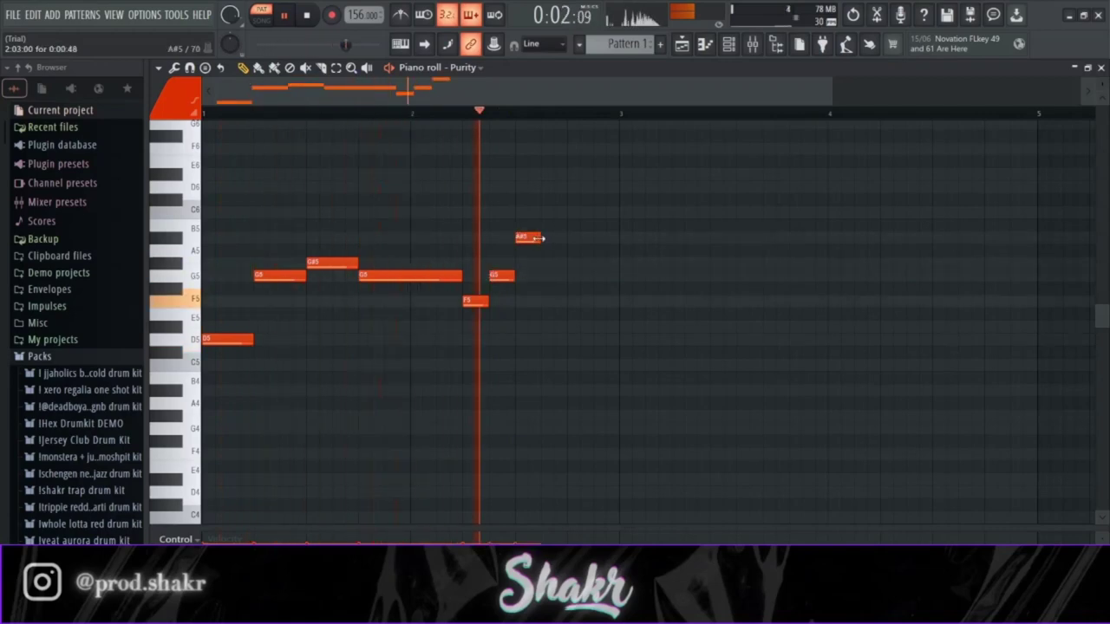
left_click_drag(527, 238, 527, 264)
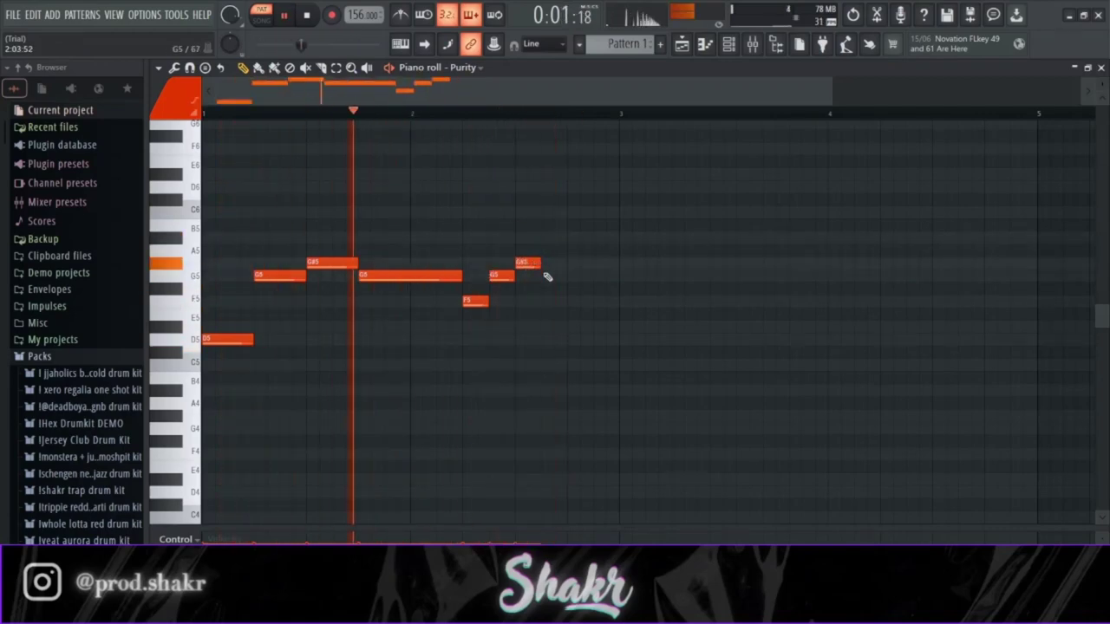
left_click(545, 276)
left_click(572, 301)
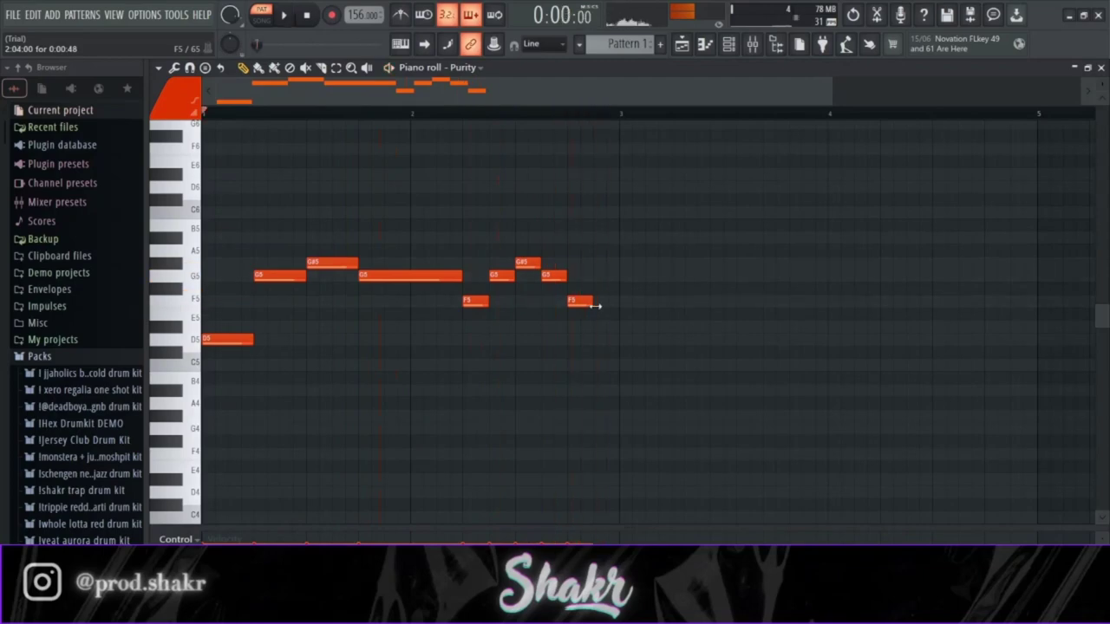
left_click_drag(593, 302, 617, 302)
- Duplicate the whole two-bar melody into bars 3 and 4
key("ctrl+a")
left_click_drag(230, 339, 652, 338)
left_click(775, 240, "ctrl")
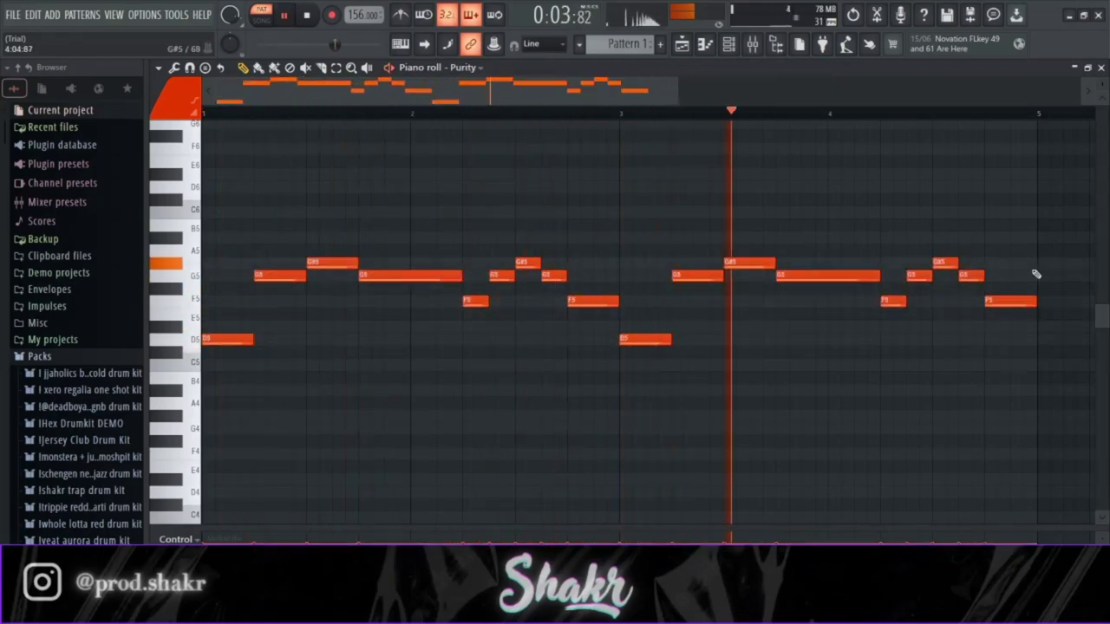
- Vary the end of bar 4 by raising its last two notes to A#5 and G5, then listen to the melody
left_click_drag(975, 277, 971, 236)
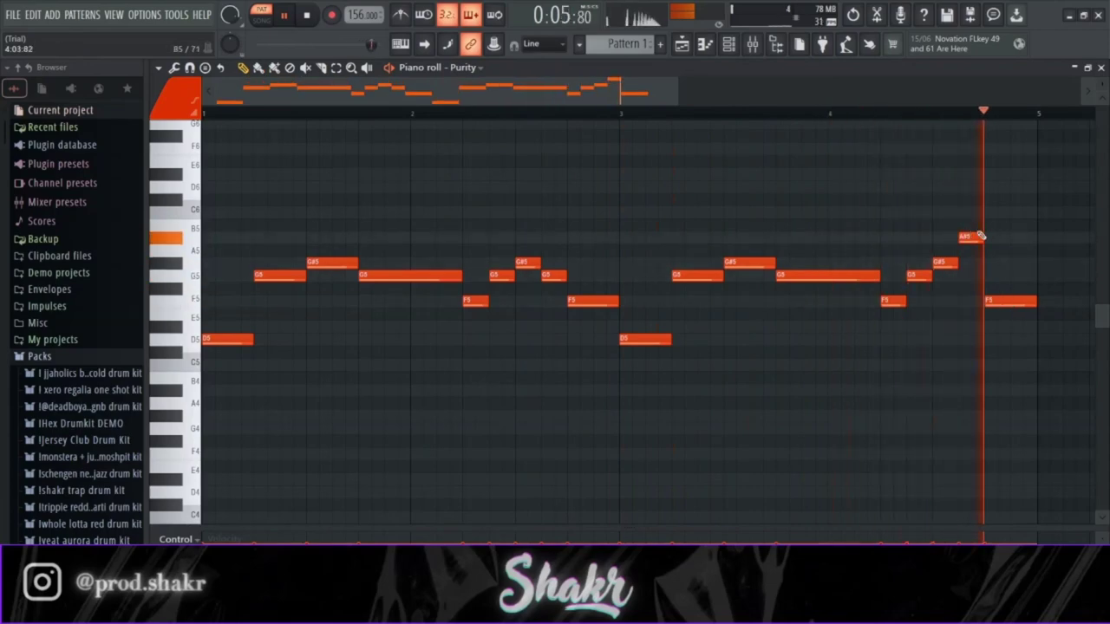
left_click_drag(1010, 303, 1011, 276)
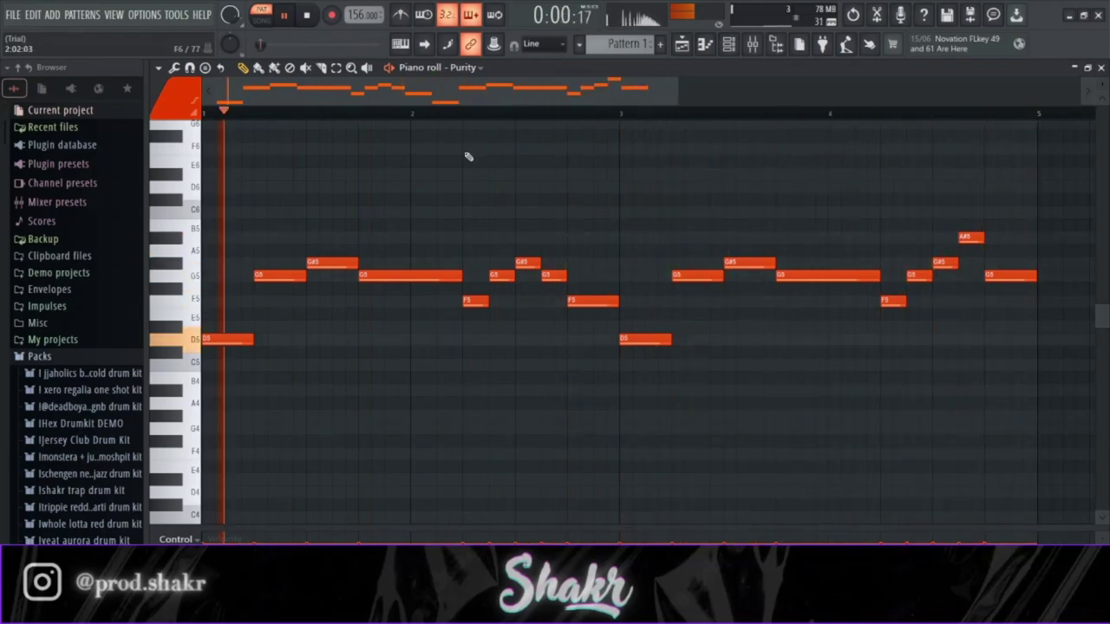
key("space")
- Duplicate the entire four-bar melody one octave lower and start playback of the layered notes
left_click_drag(263, 315, 217, 401)
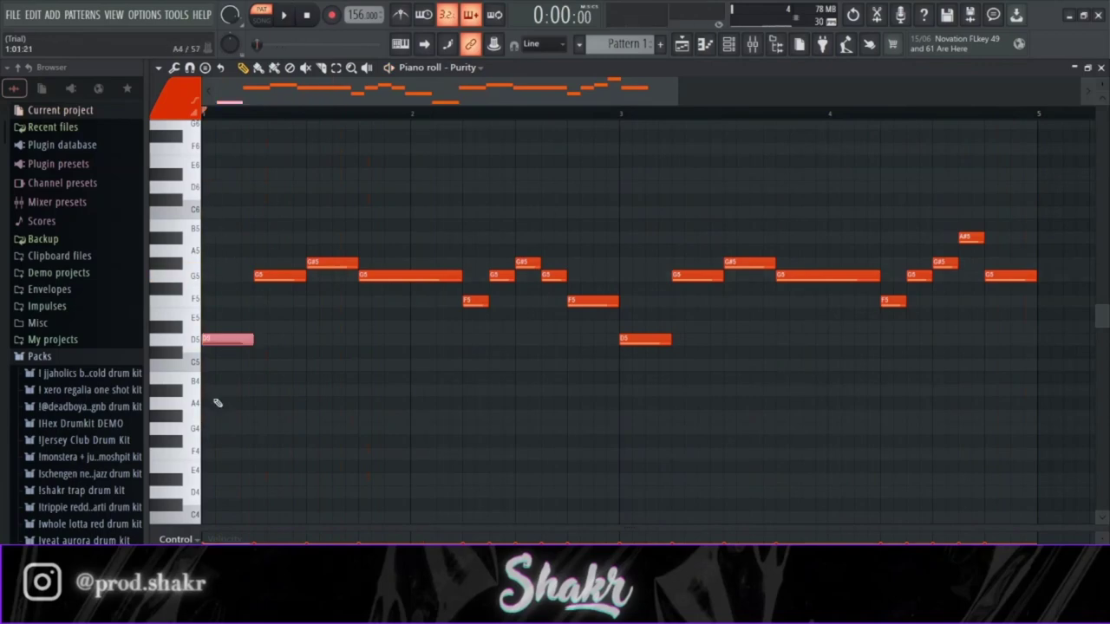
left_click_drag(175, 187, 175, 254)
key("ctrl+a")
key("ctrl+c")
key("ctrl+v")
key("ctrl+Down")
key("space")
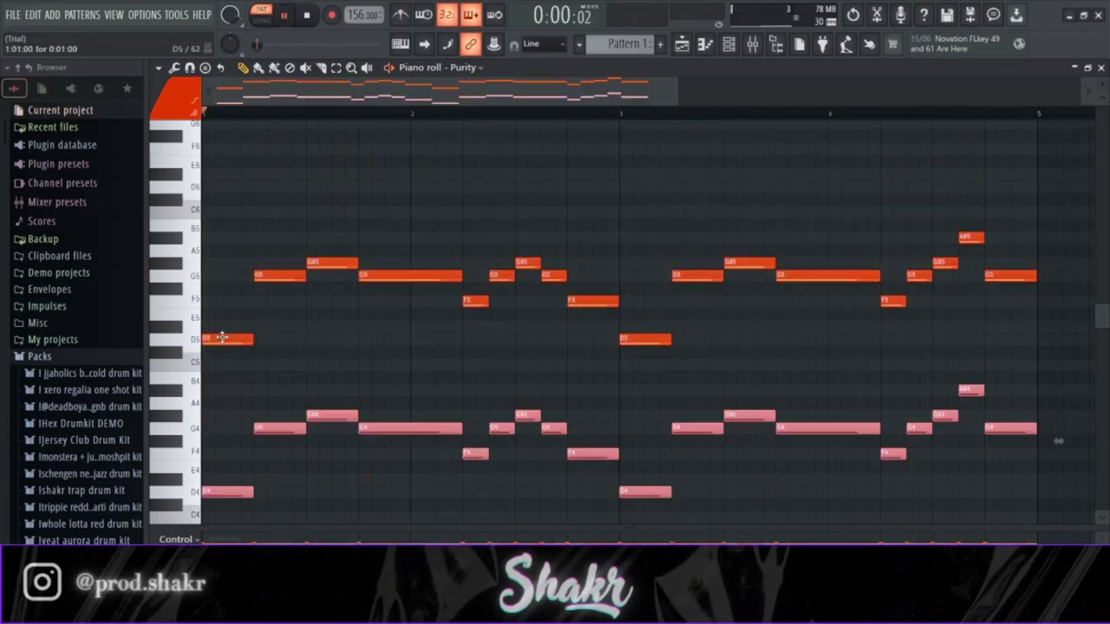
- Shorten the opening D5 and D4 to half a beat and add a half-beat C5 after the D5
left_click(296, 332, "ctrl")
key("space")
left_click_drag(244, 336, 233, 517)
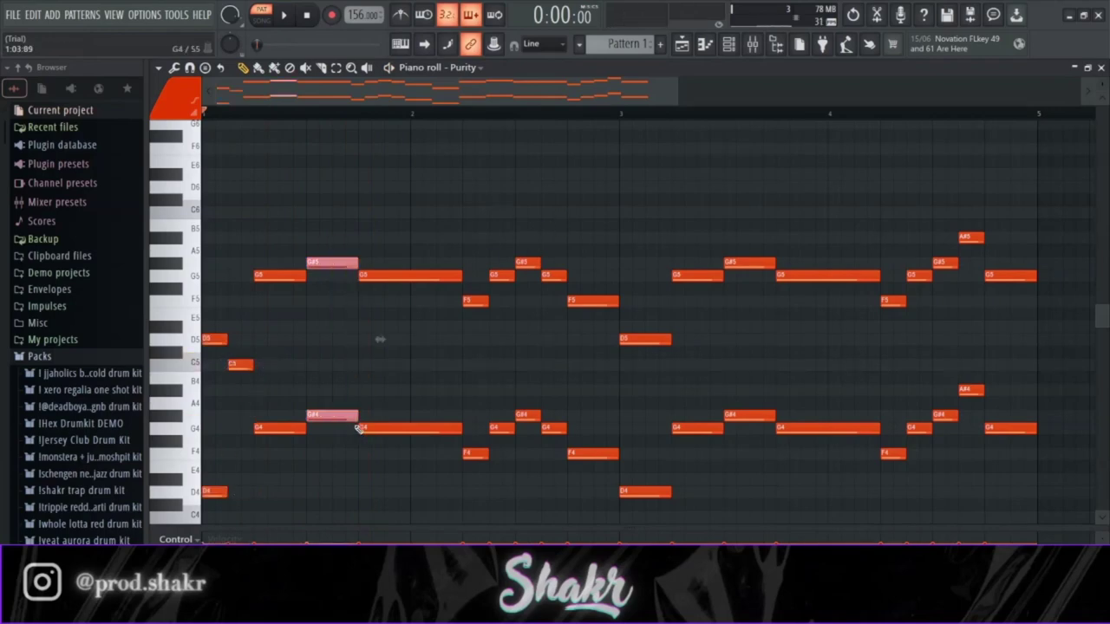
- Vary bars 1 and 2 by halving the first G#5 and G#4, shortening the following G notes, and adding A#5, F5 and D5
left_click_drag(340, 221, 359, 429)
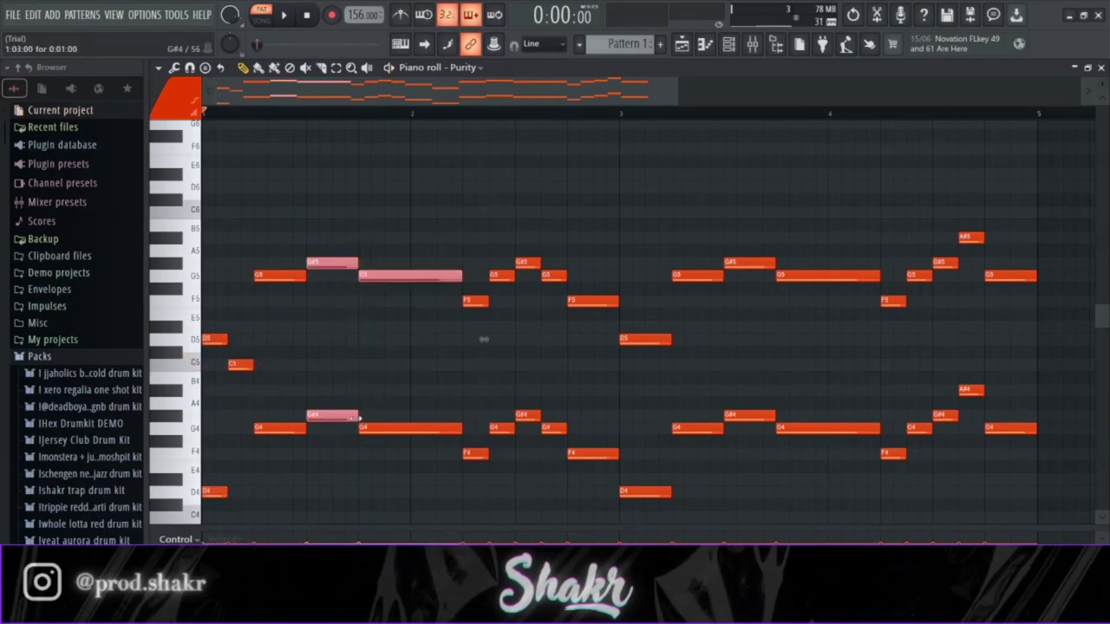
left_click(360, 398, "ctrl")
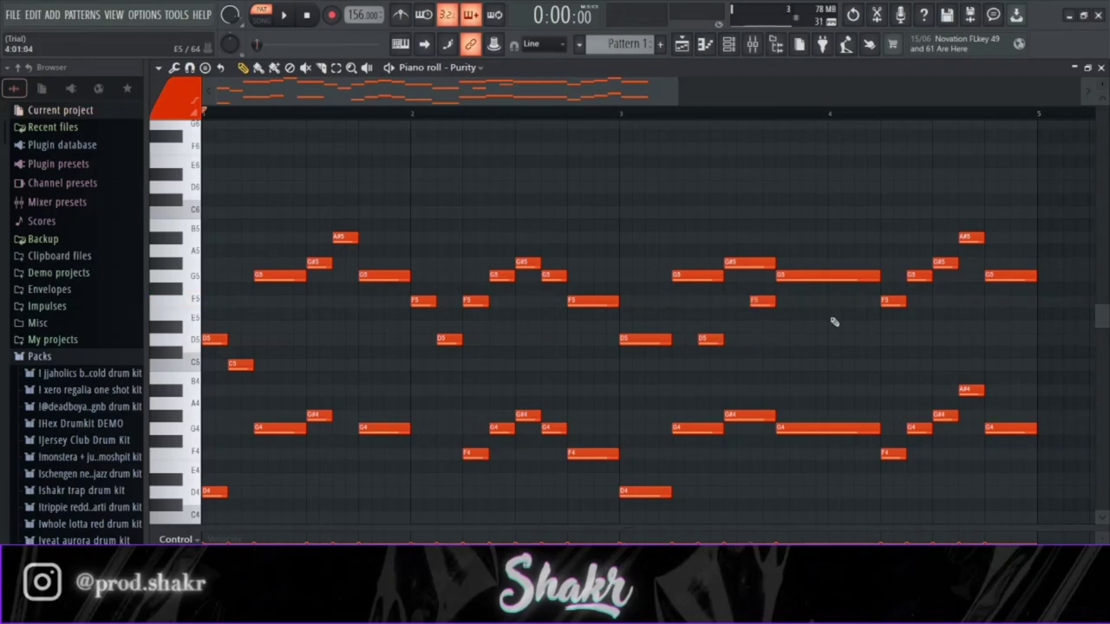
left_click(858, 339)
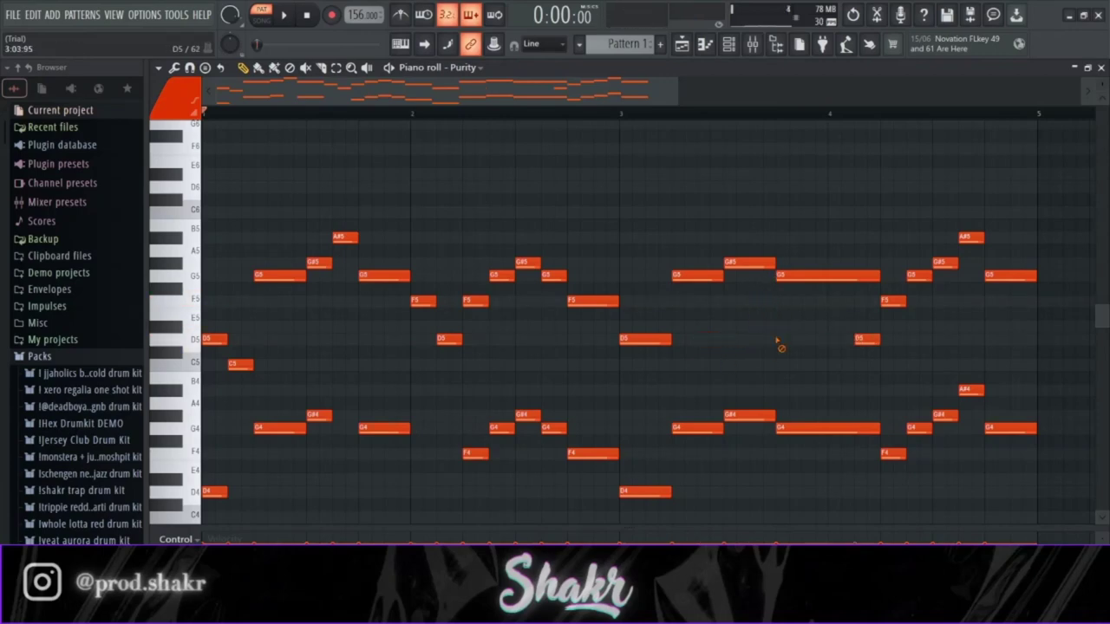
- Copy the opening D5, C5 and D4 notes and the varied G#5, A#5 and G#4 group to their matching places in bar 3
scroll(672, 268, "down", 3)
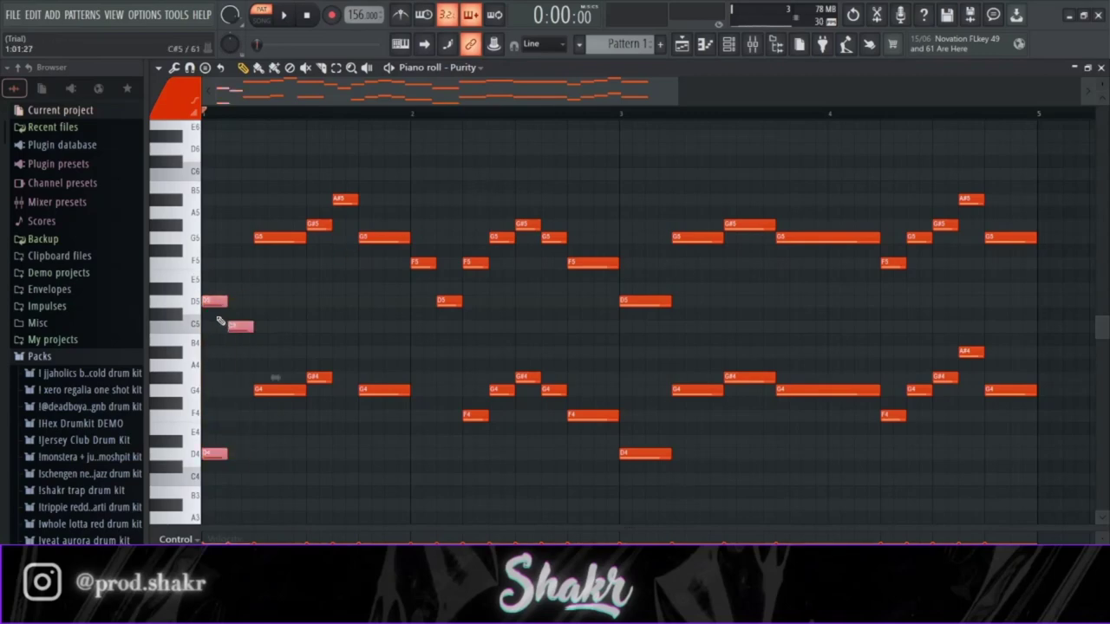
left_click_drag(220, 321, 627, 310)
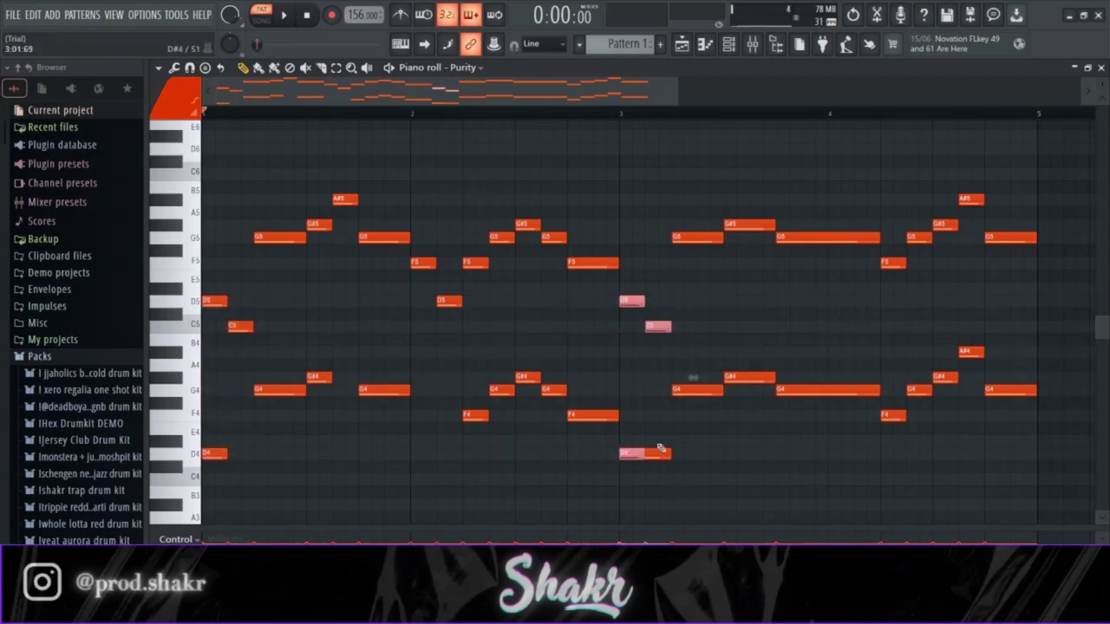
left_click_drag(307, 407, 360, 182)
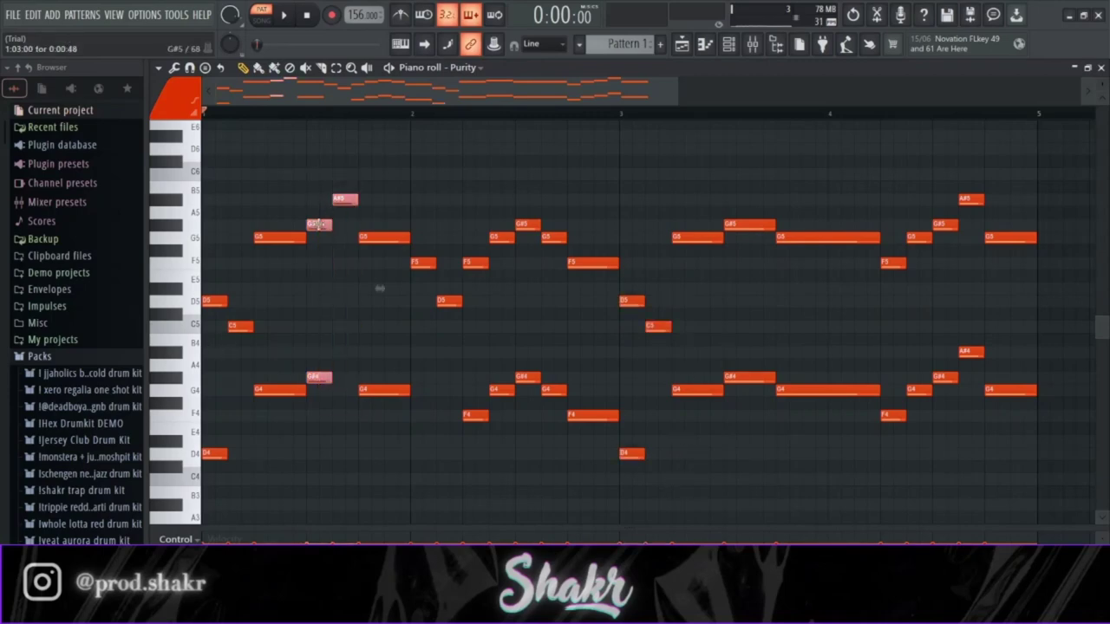
left_click_drag(314, 230, 734, 223)
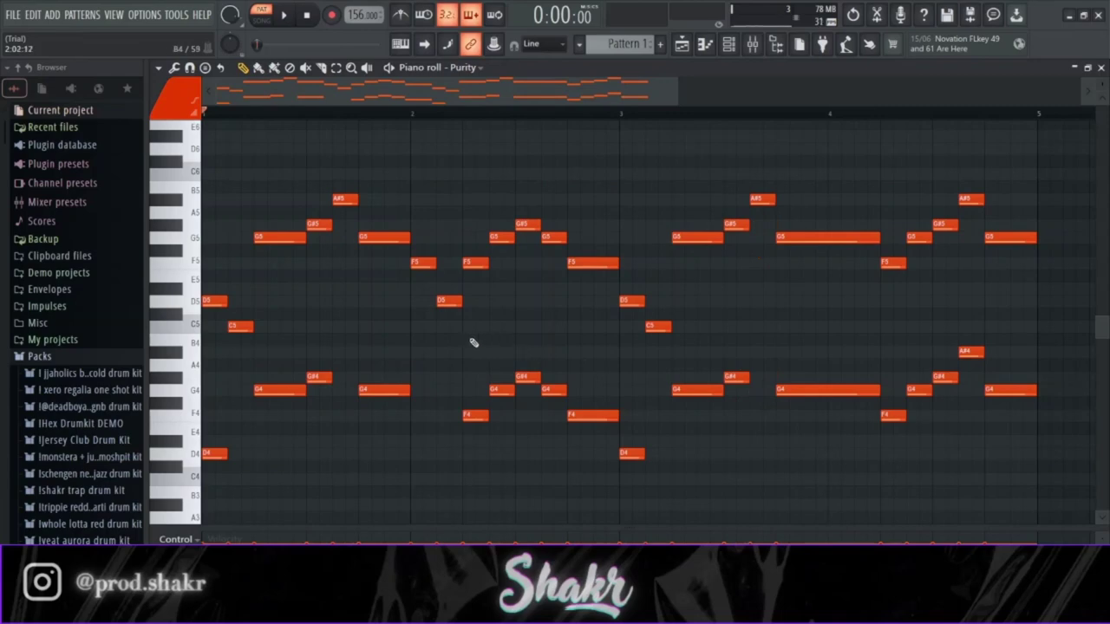
- Copy the added F5 and D5 notes to the start of bar 4, shorten the preceding G5 and G4 to one beat, and listen
mouse_move(455, 338)
left_mouse_down()
mouse_move(423, 244)
mouse_move(465, 338)
left_mouse_up()
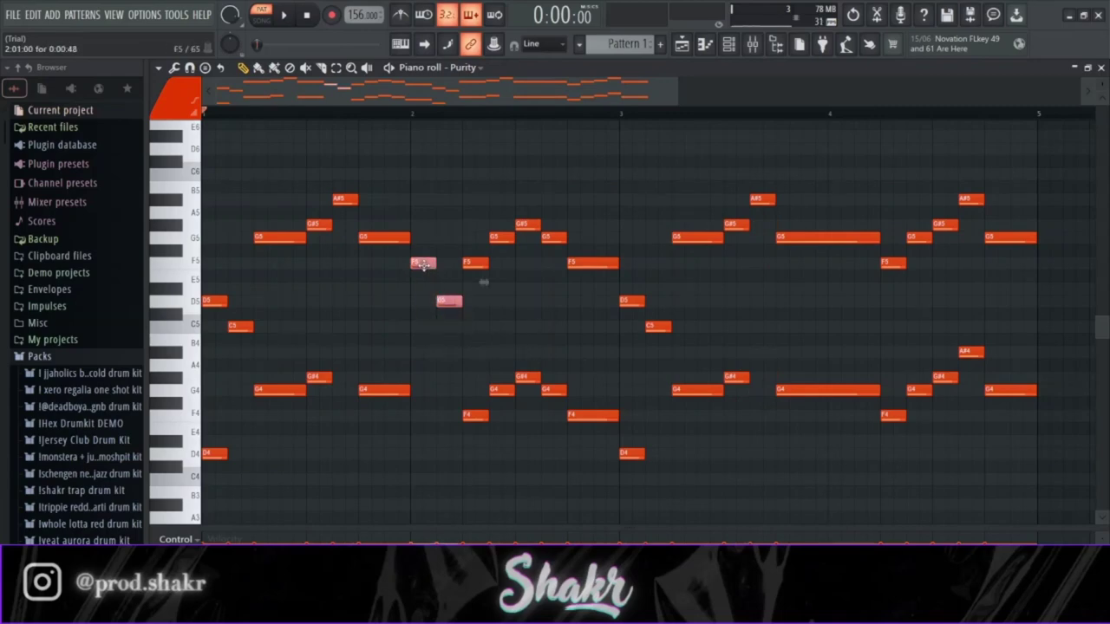
left_click_drag(424, 260, 839, 243)
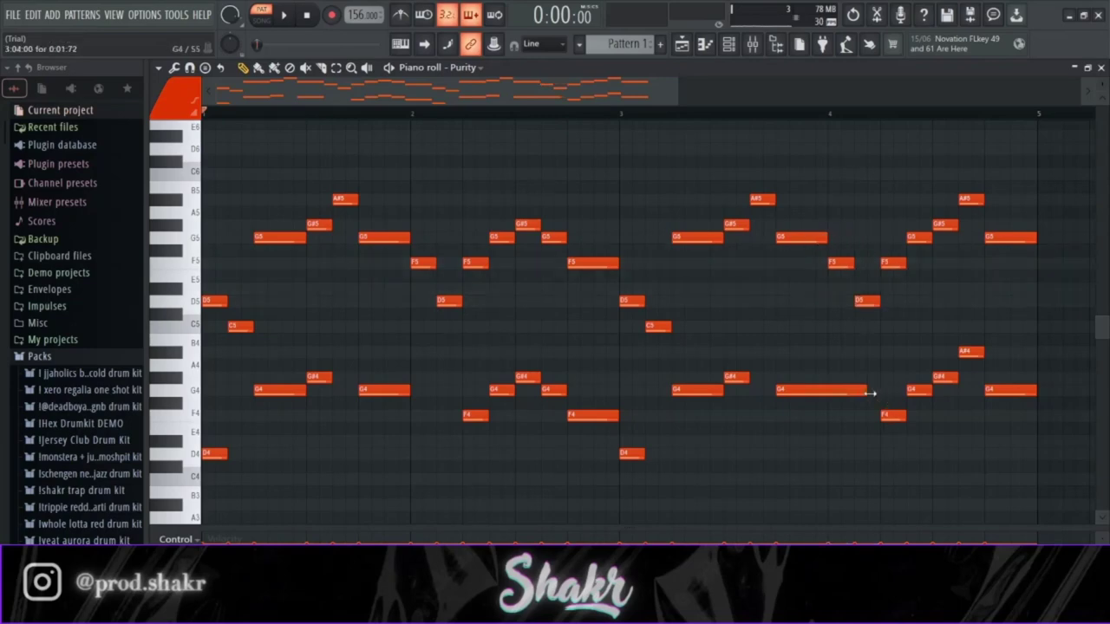
key("space")
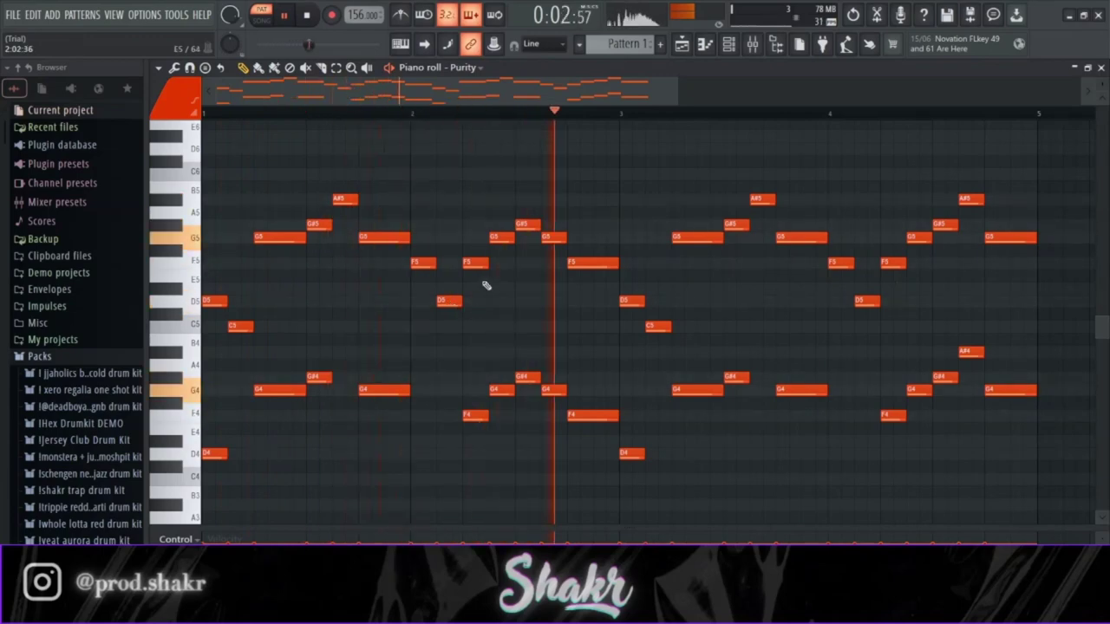
key("space")
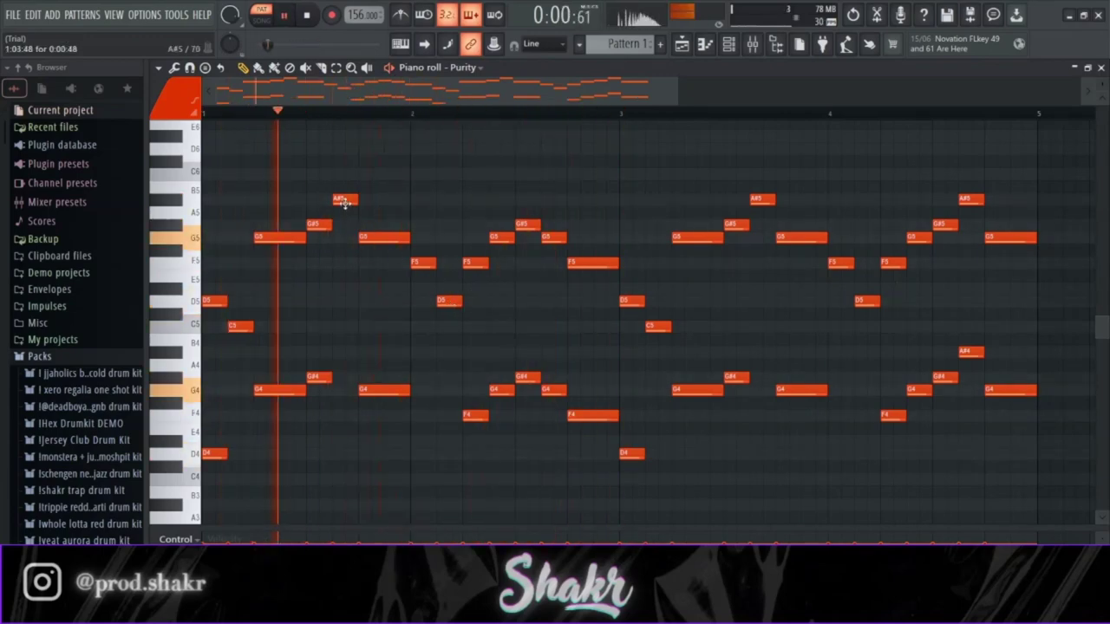
key("space")
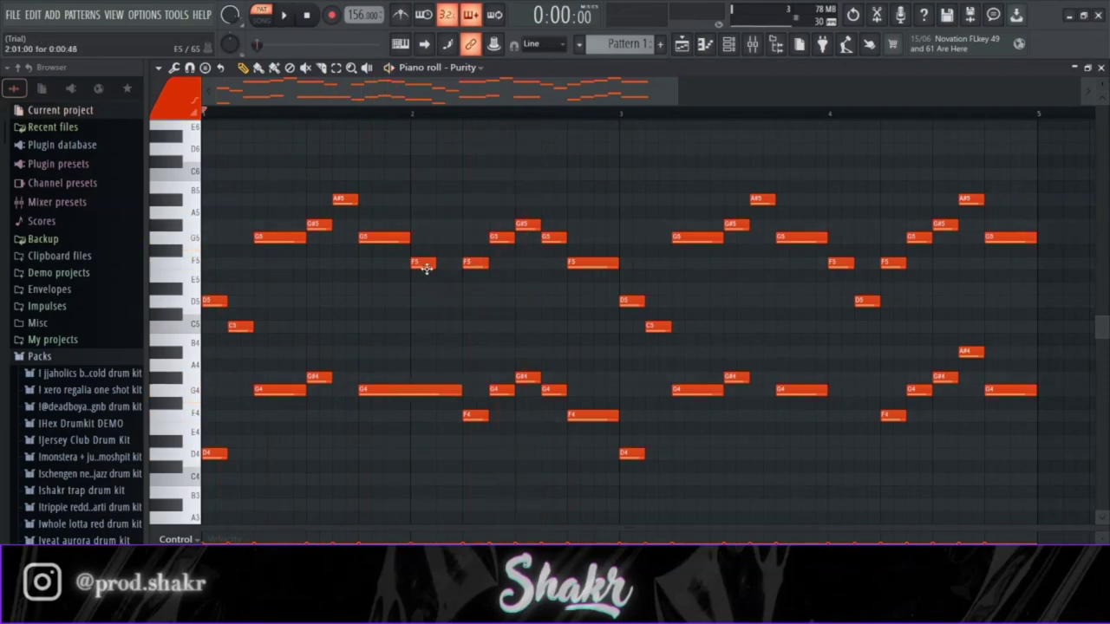
- Replace the F5 and D5 notes at the start of bar 2 with a one-beat G#5 and play the phrase
left_click_drag(426, 268, 460, 229)
key("space")
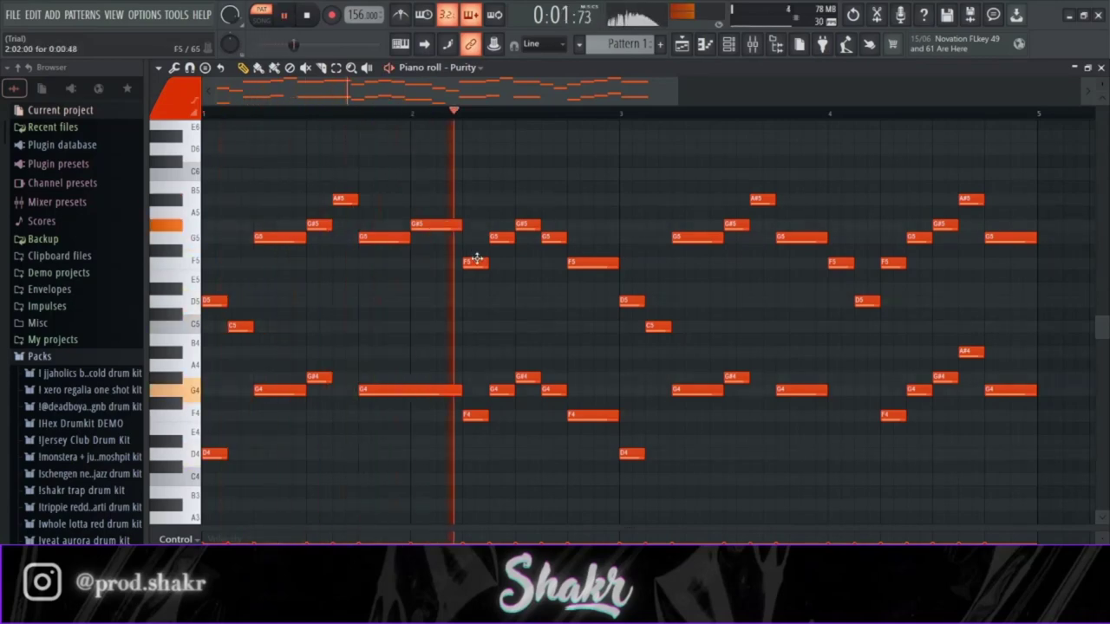
key("space")
key("space")
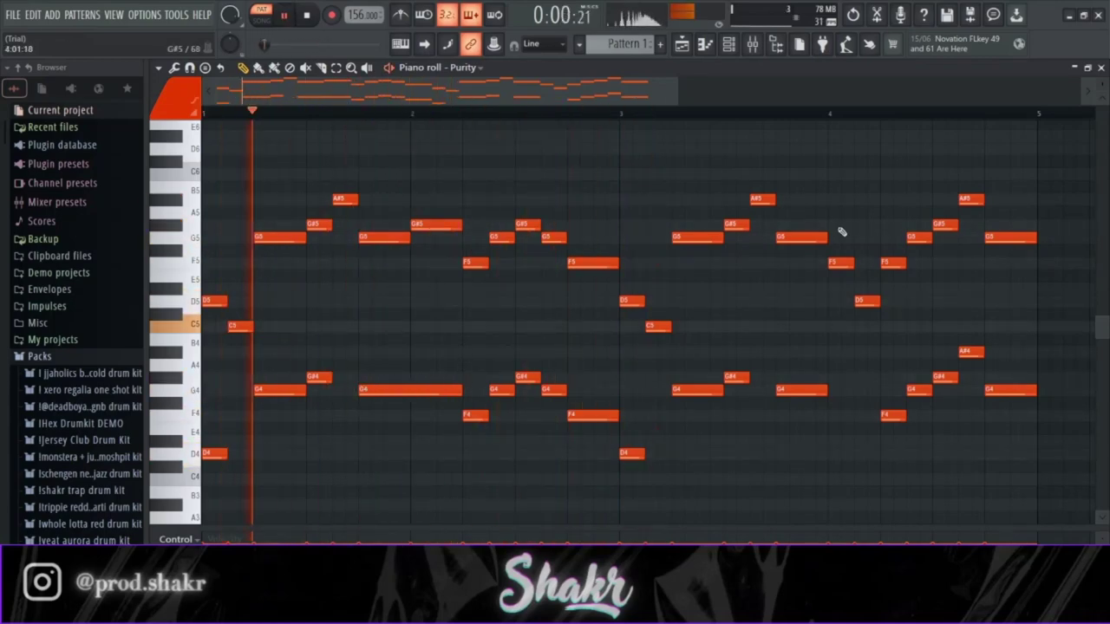
- Delete both octaves' notes from the start of bar 3 through the D5 in bar 4's first beat
scroll(716, 126, "down", 2)
scroll(675, 292, "down", 1)
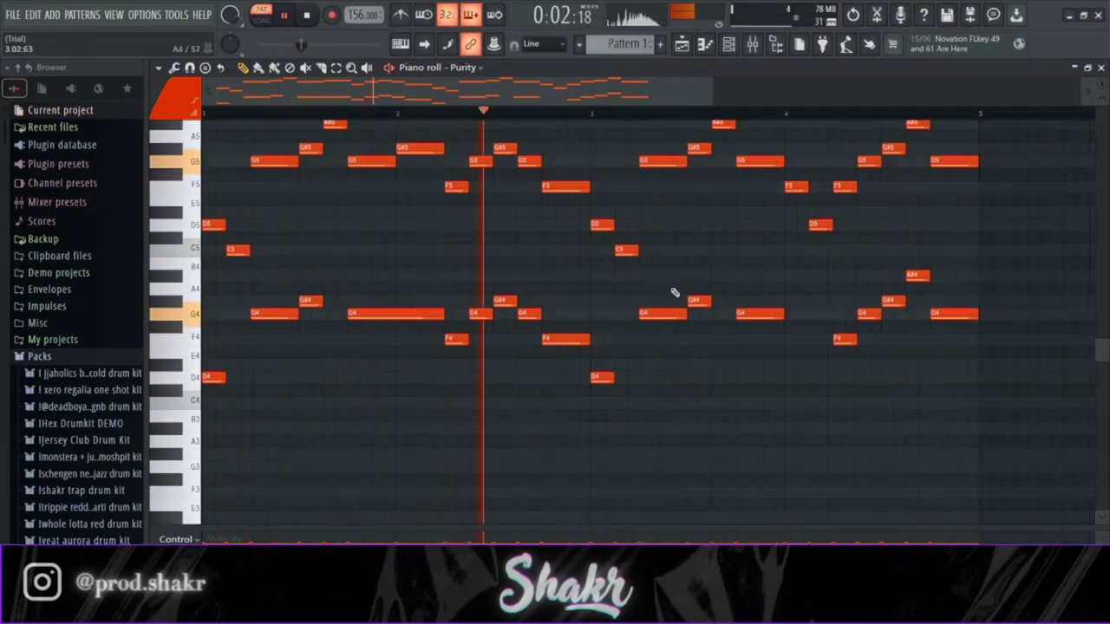
scroll(674, 293, "up", 2)
left_click_drag(973, 483, 675, 236, "ctrl")
left_click(768, 168, "ctrl")
key("space")
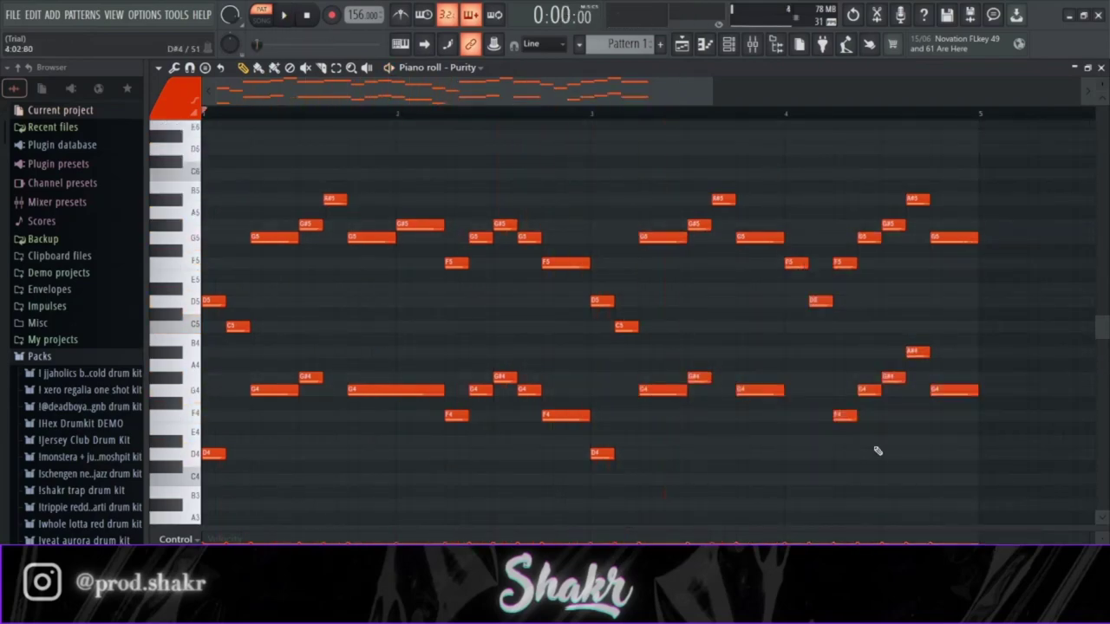
left_click_drag(825, 481, 600, 185, "ctrl")
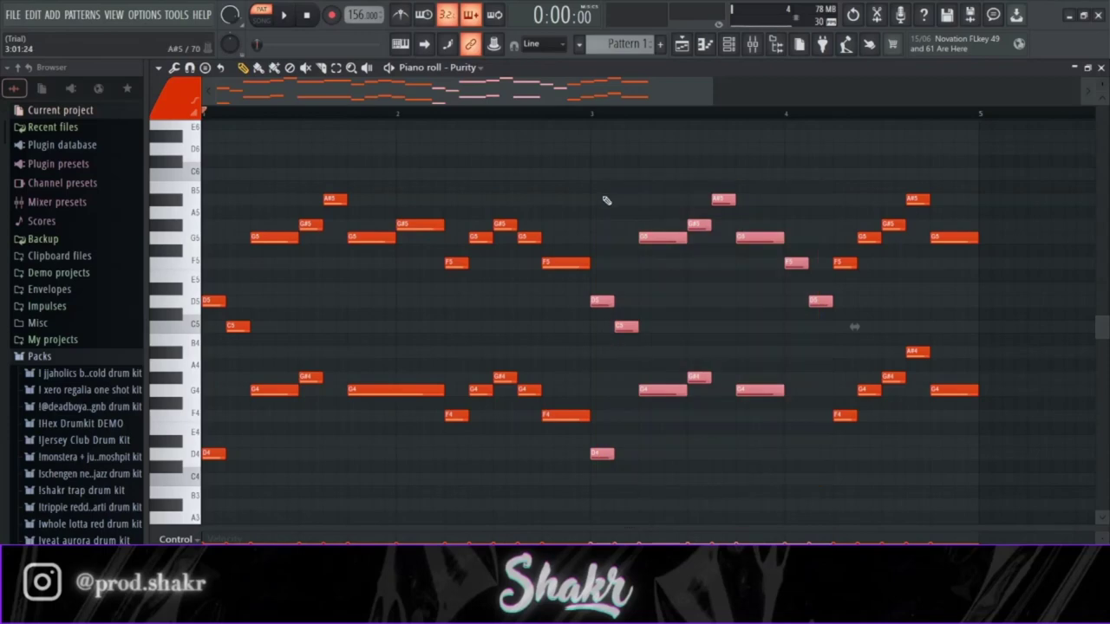
key("Delete")
- Duplicate both octaves' notes from the start of bar 1 through the first F5 and F4 in bar 2 into bars 3 and 4, and play
left_click_drag(471, 486, 147, 192, "ctrl")
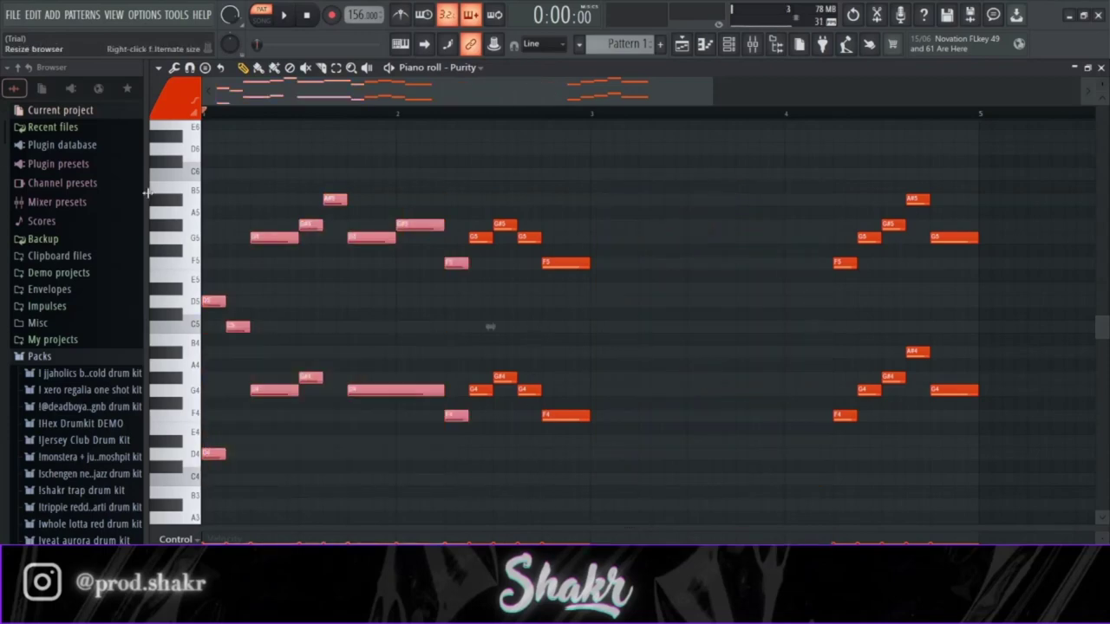
key("ctrl+b")
key("ctrl+d")
key("space")
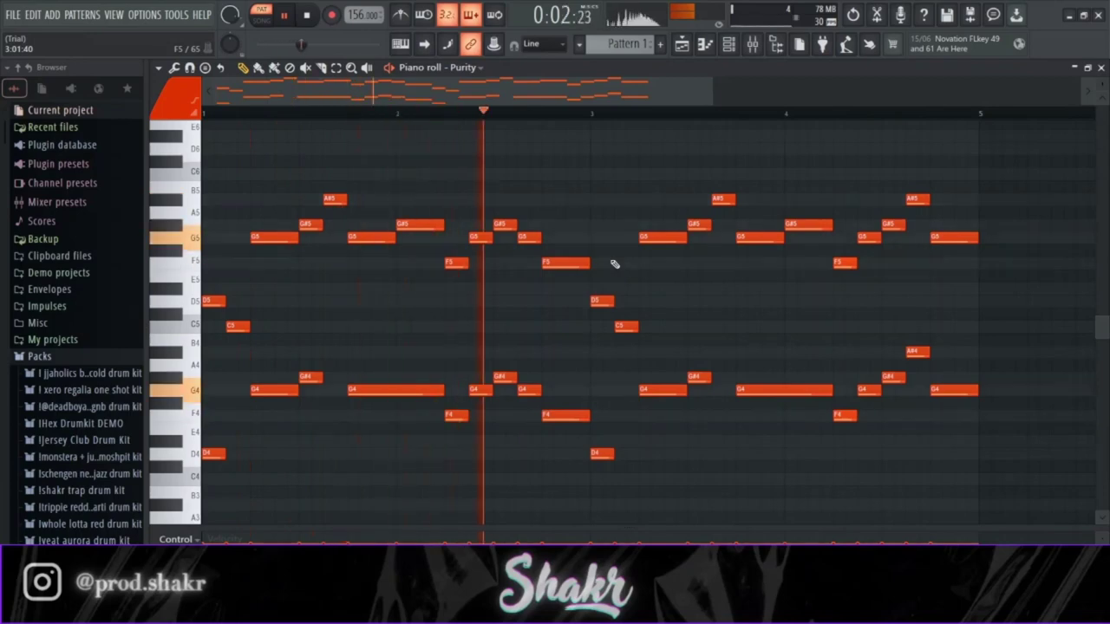
- Shorten the two long G4 notes that run into bars 2 and 4 to about one and a quarter beats while listening
key("space")
left_click_drag(439, 389, 407, 389)
key("space")
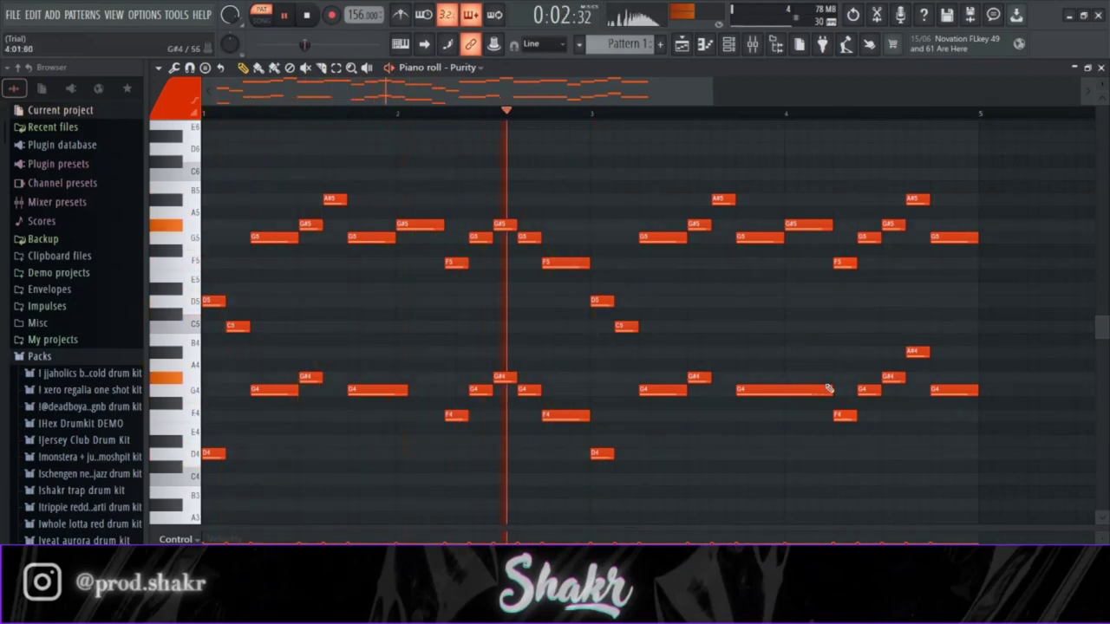
left_click_drag(831, 390, 796, 390)
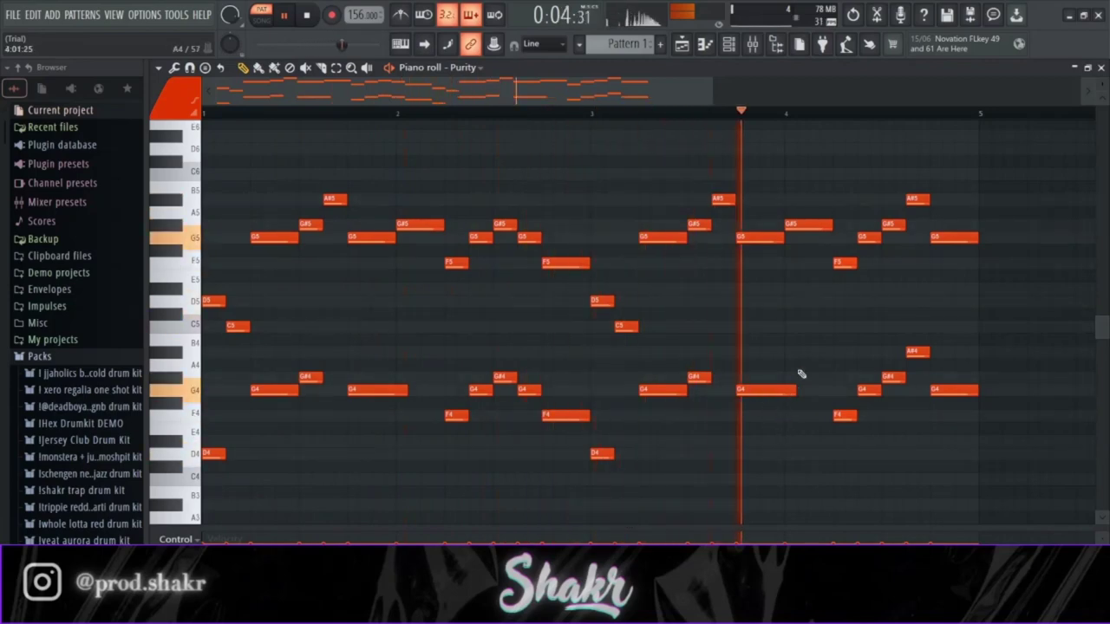
scroll(699, 124, "down", 1)
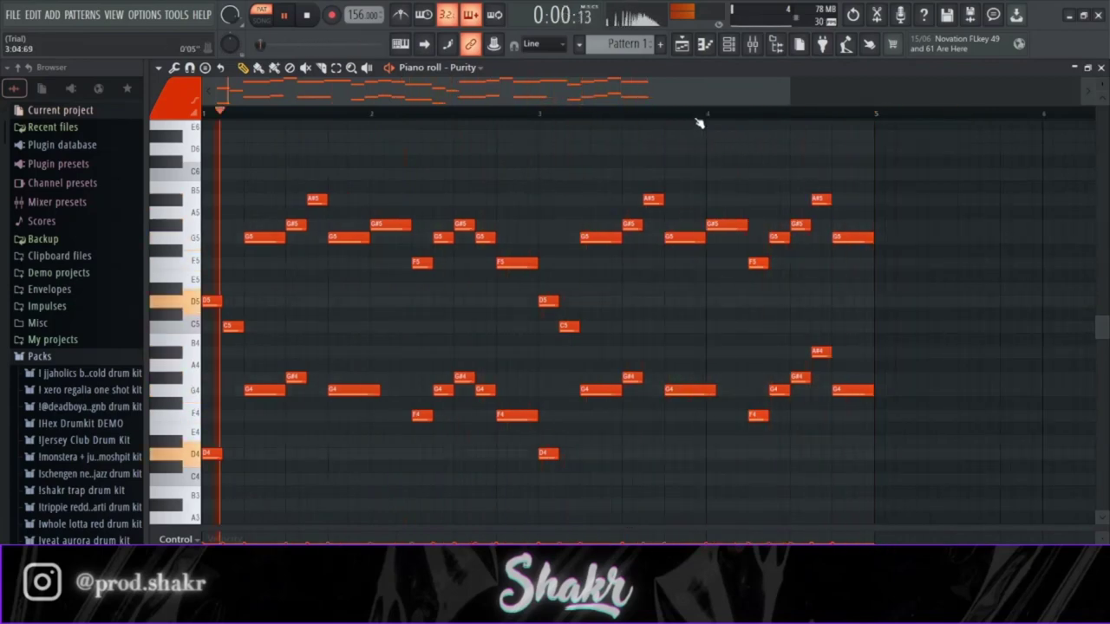
- Transpose the whole four-bar pattern up one octave and play it
key("space")
key("ctrl+Up")
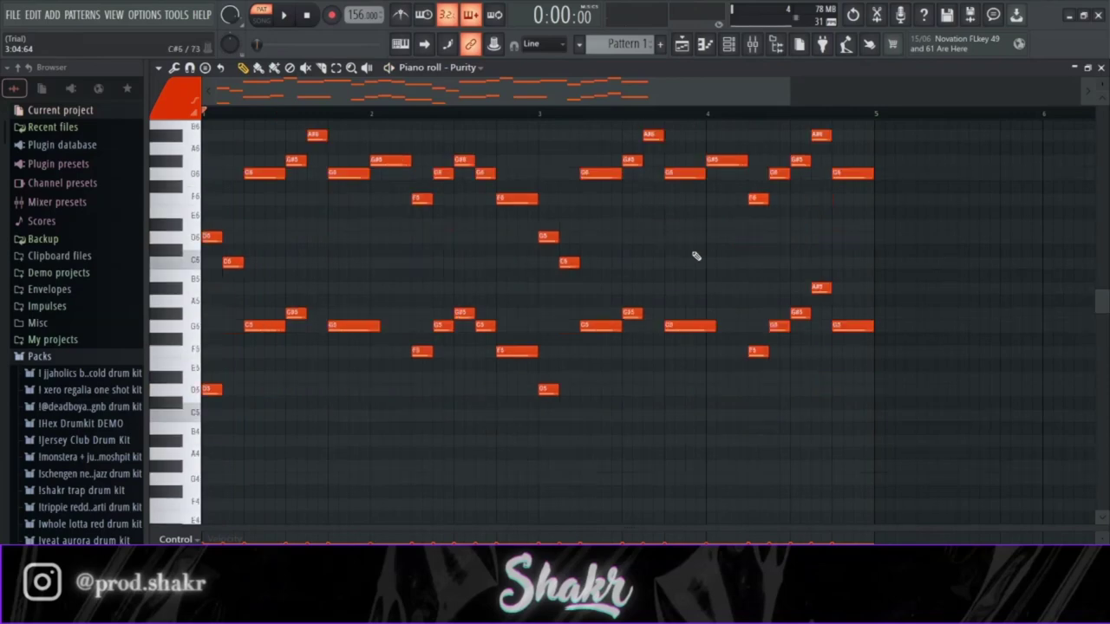
key("space")
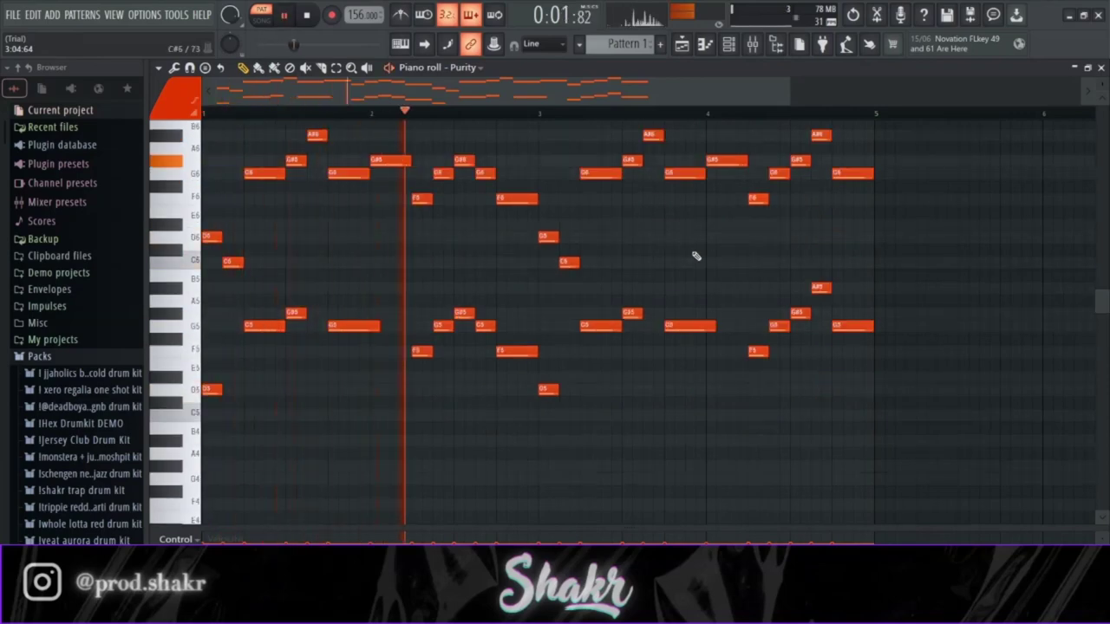
scroll(667, 260, "down", 2)
scroll(624, 286, "up", 2)
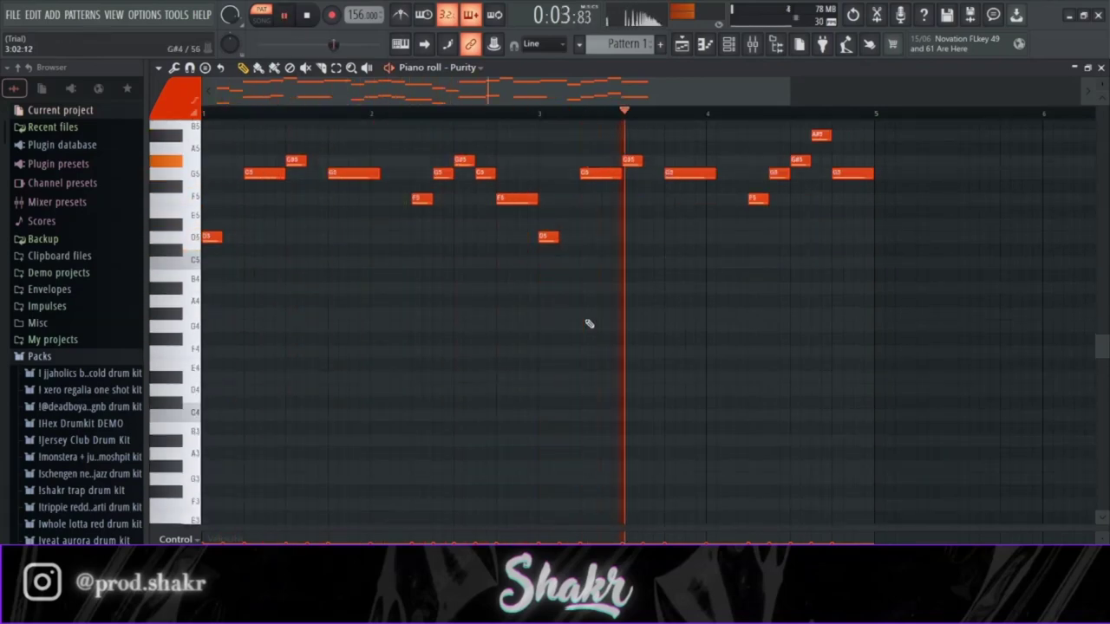
key("space")
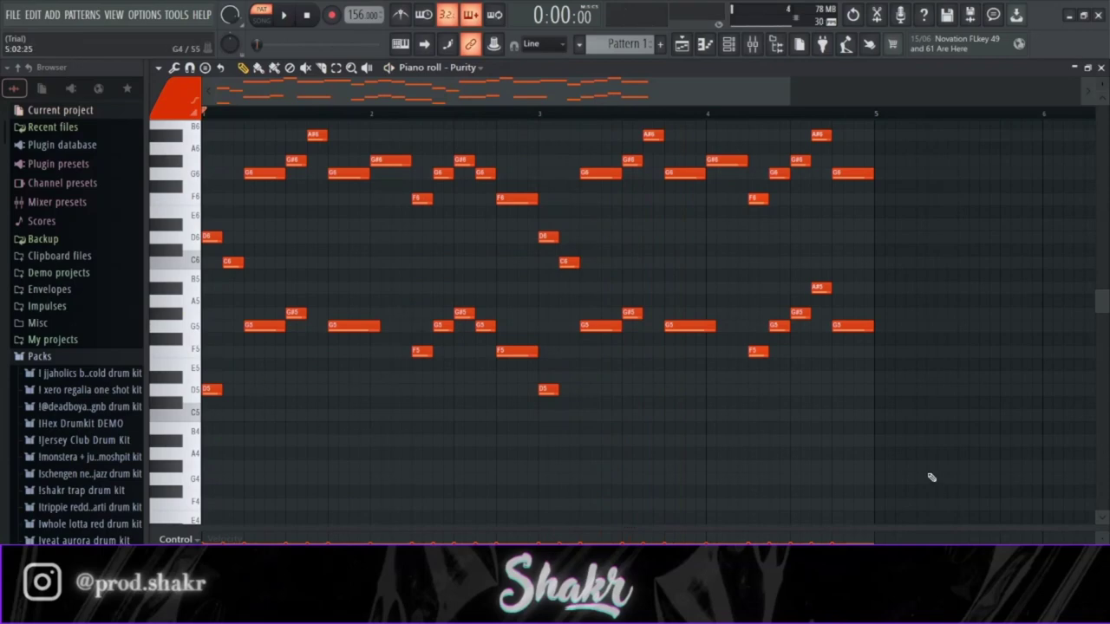
- Copy the lower layer's notes up to G#5, move the copy down one octave, and listen to the three layers
left_click_drag(931, 476, 204, 292)
key("ctrl+c")
key("ctrl+v")
key("ctrl+Down")
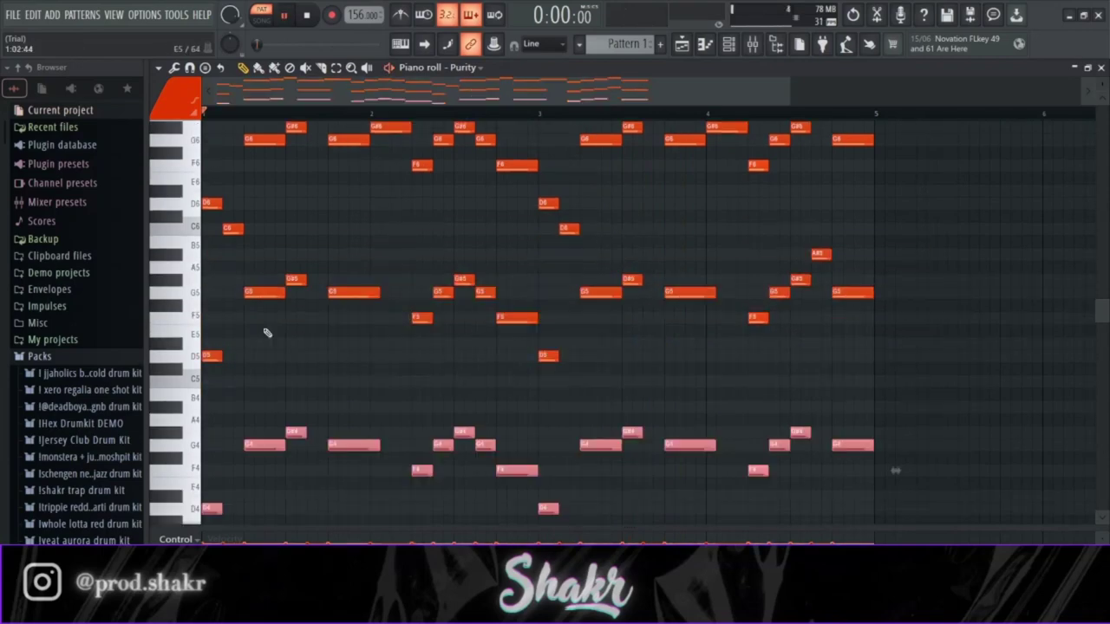
key("space")
key("ctrl+d")
scroll(325, 361, "up", 1)
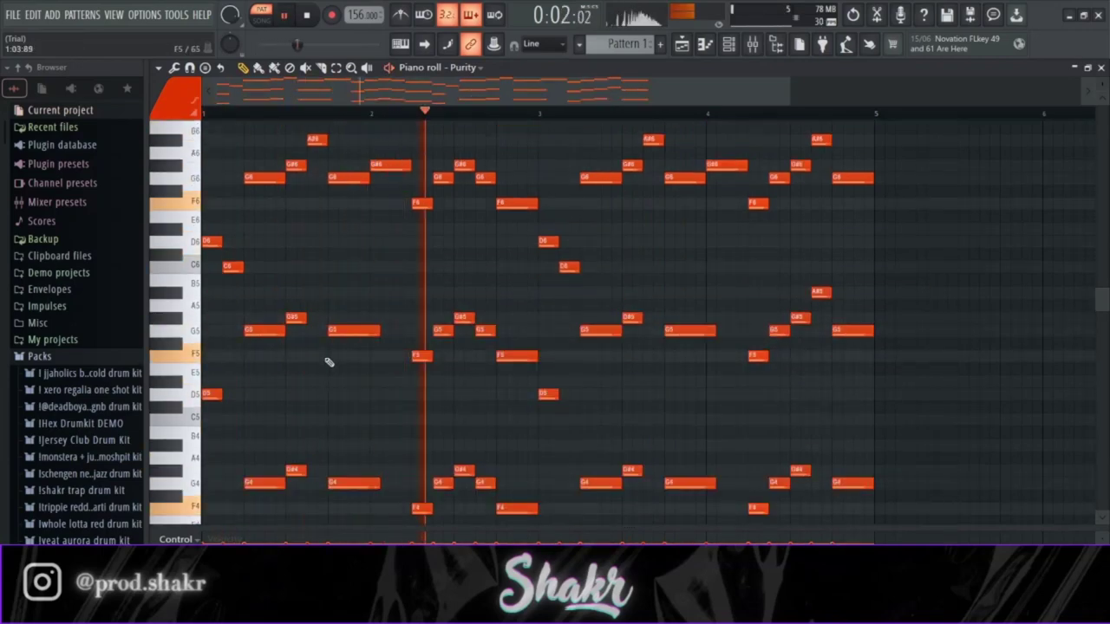
scroll(353, 364, "up", 1)
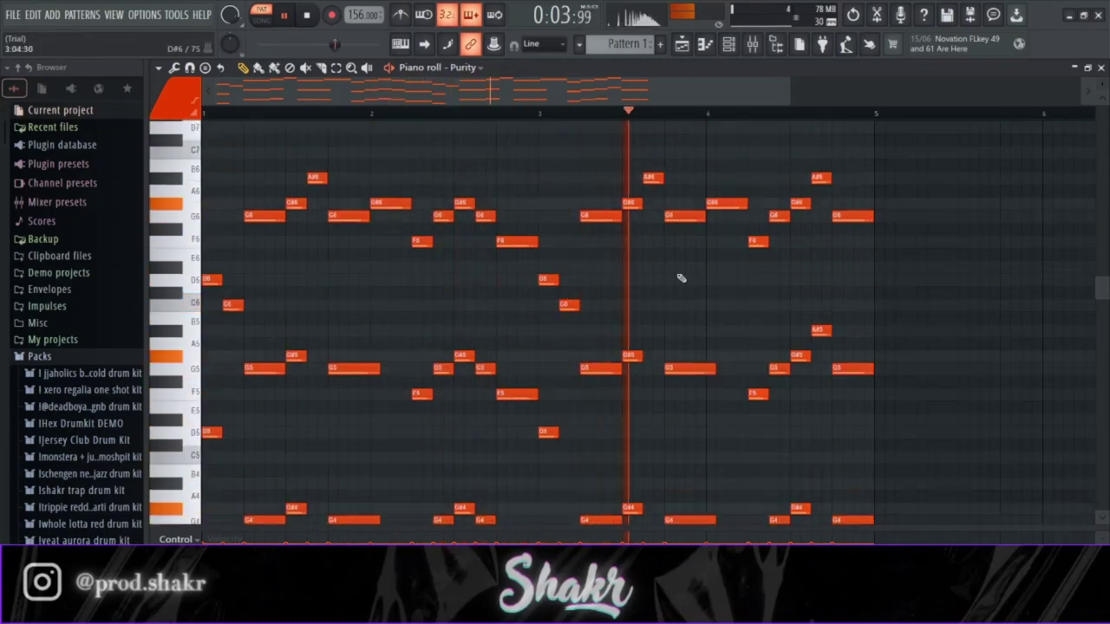
- Add a second Purity instrument channel while the pattern plays
key("F6")
key("F6")
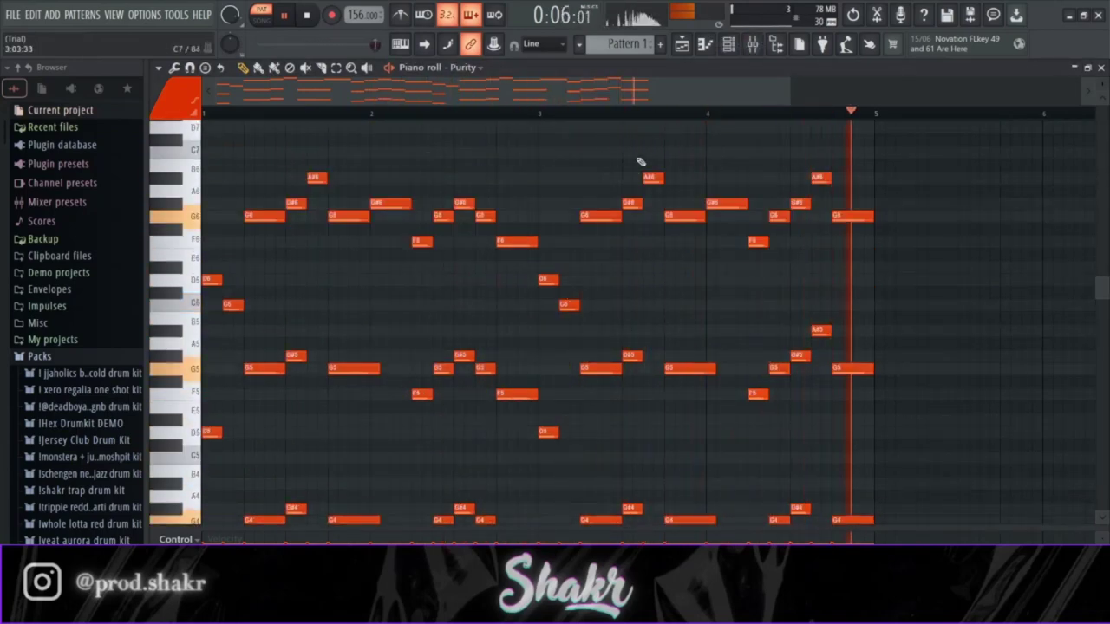
scroll(639, 161, "down", 2)
left_click(728, 45)
left_click(280, 252)
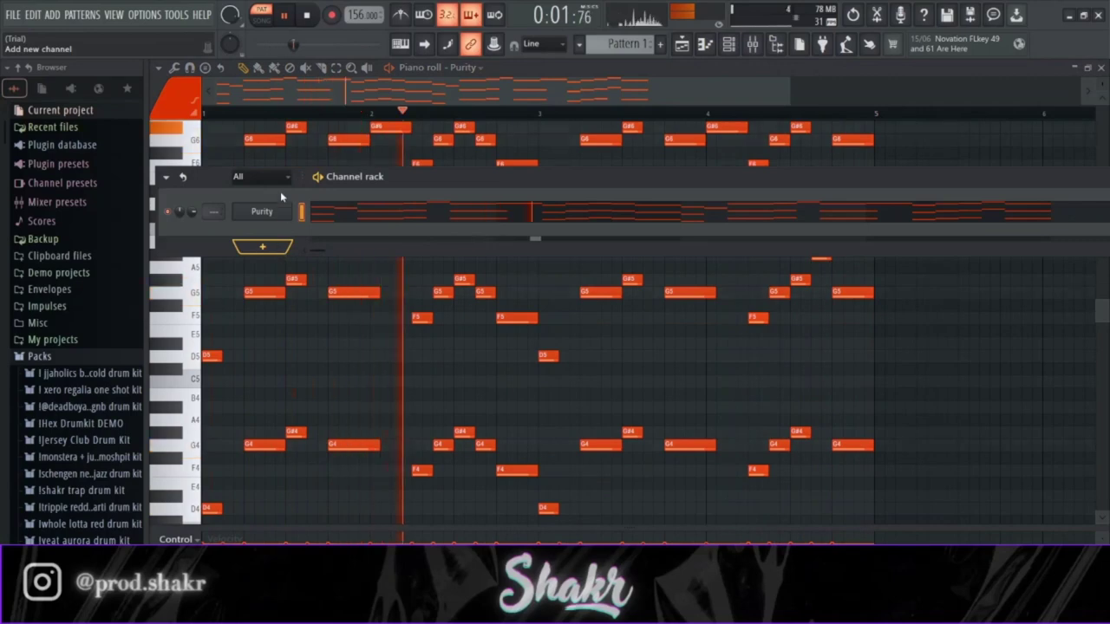
left_click(337, 220)
left_click(516, 492)
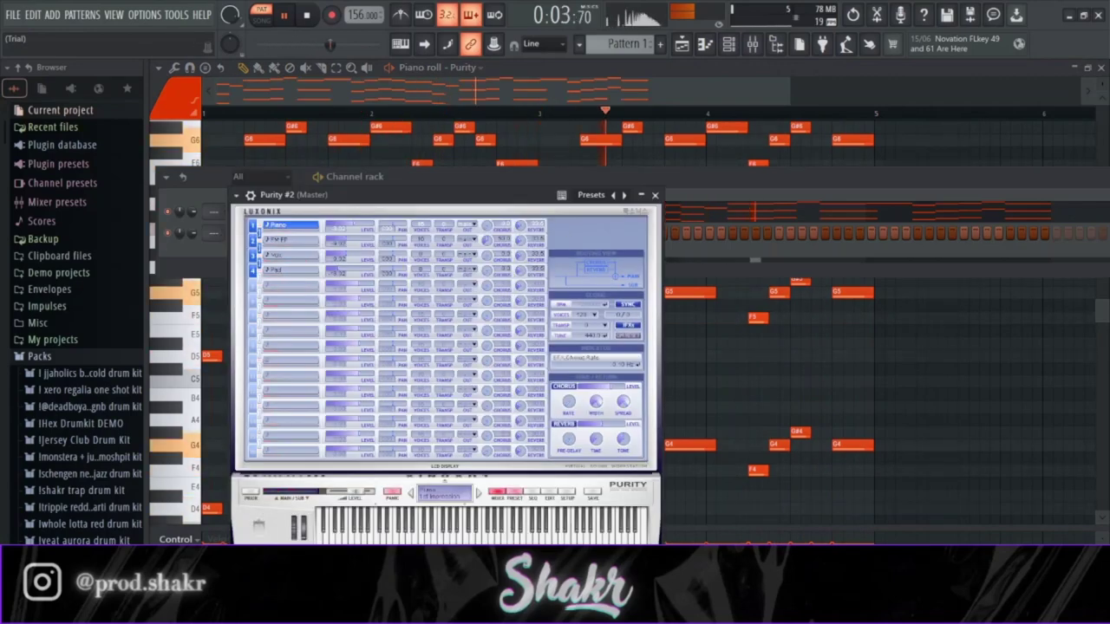
- Load 12-String Guitar from the Guitar & Plucked category in Purity #2 and leave the plugin window
left_click(609, 297)
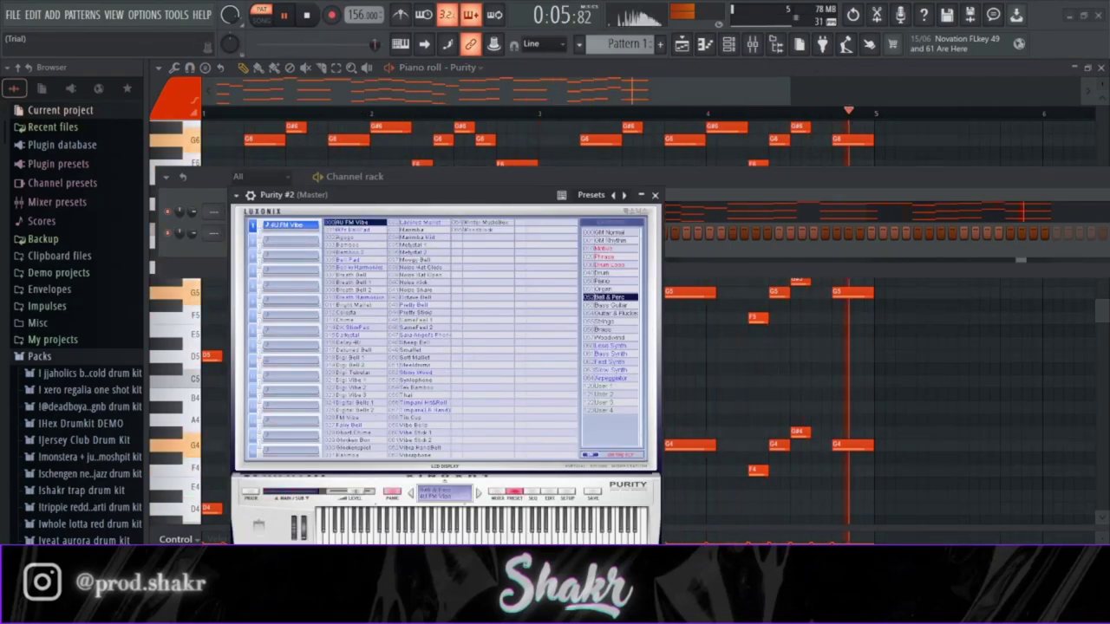
left_click(613, 313)
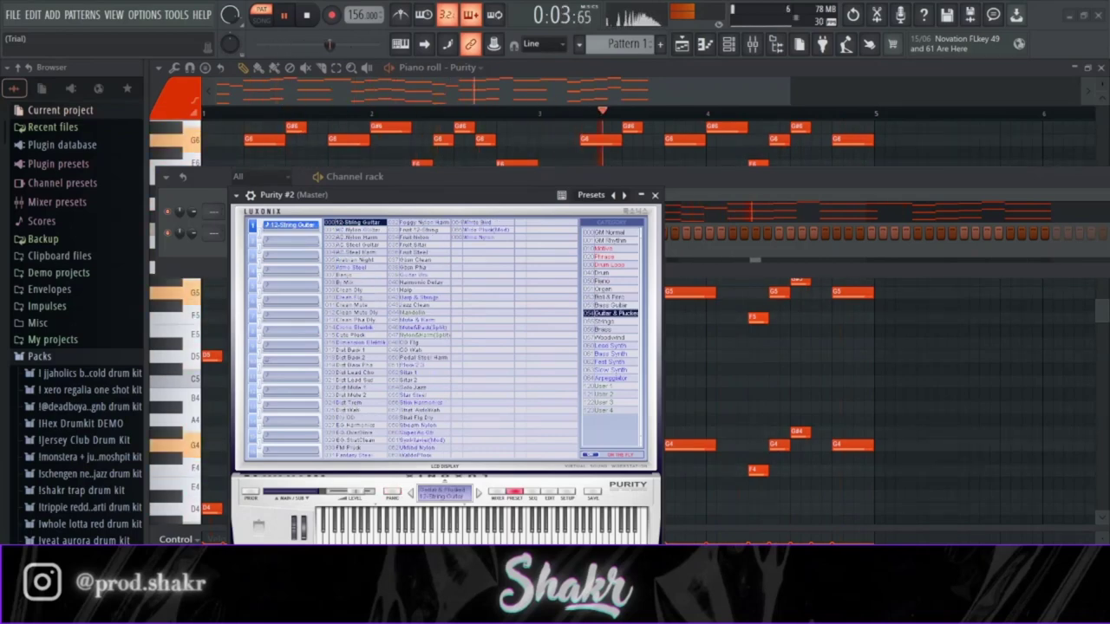
left_click(931, 364)
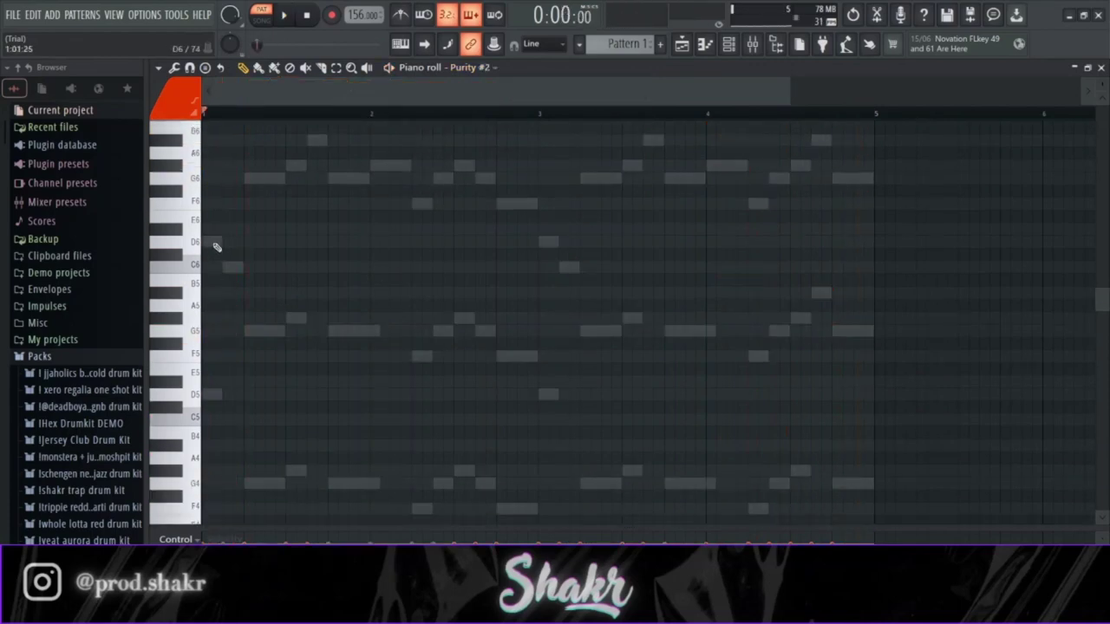
- Place eight half-beat D5 notes for Purity #2 at three-quarter-beat spacing from the start of bar 1, and listen
left_click_drag(213, 243, 257, 246)
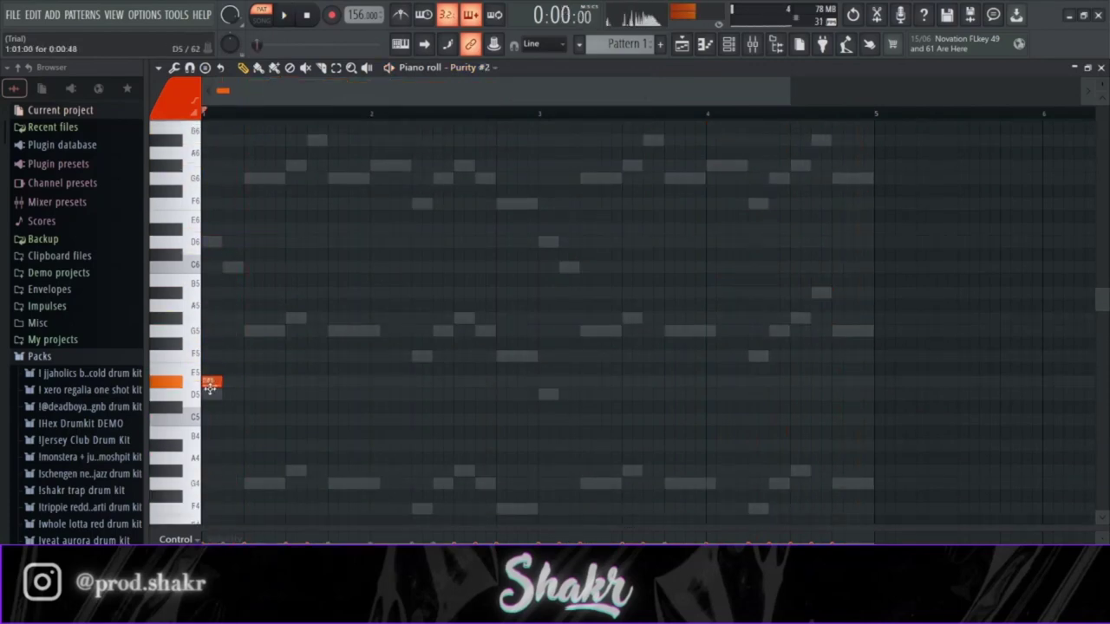
left_click(318, 394)
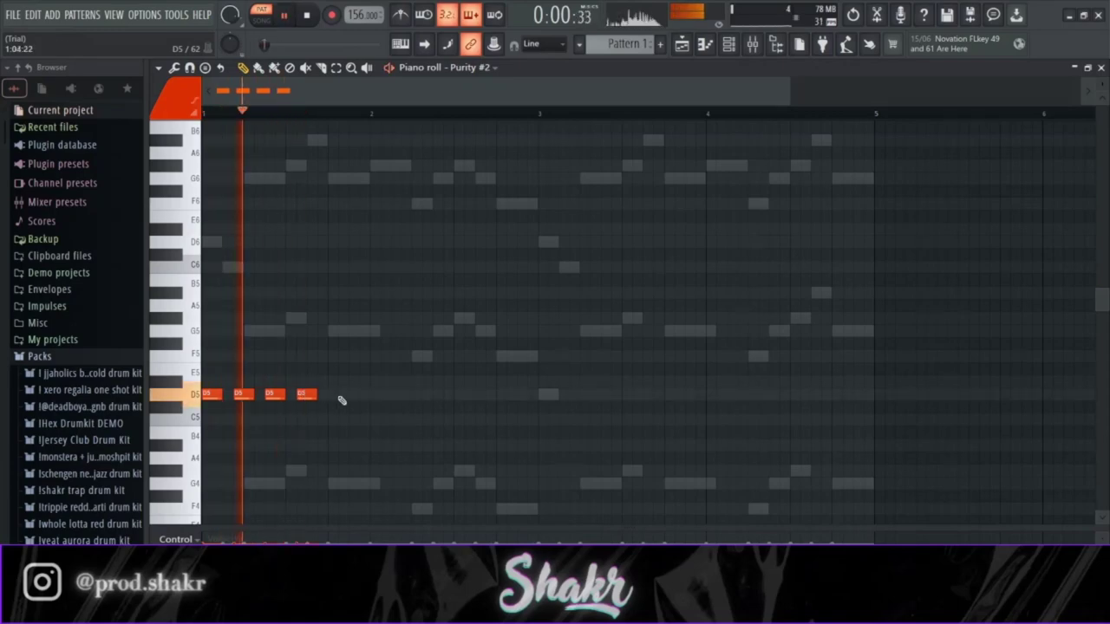
left_click(341, 397)
left_click(372, 396)
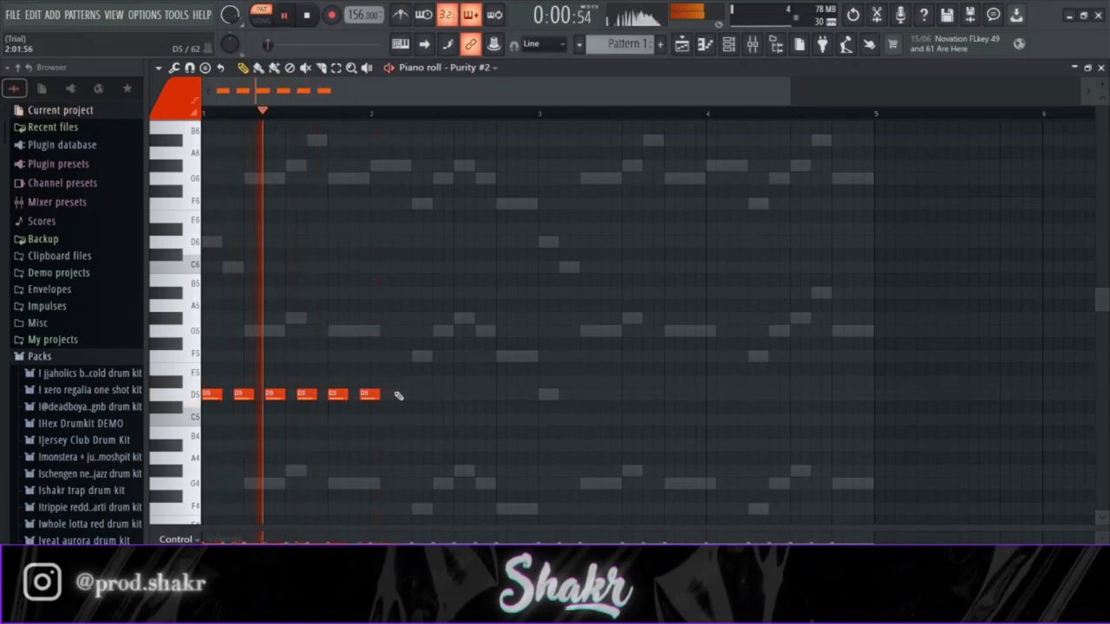
left_click(399, 395)
left_click(428, 395)
key("space")
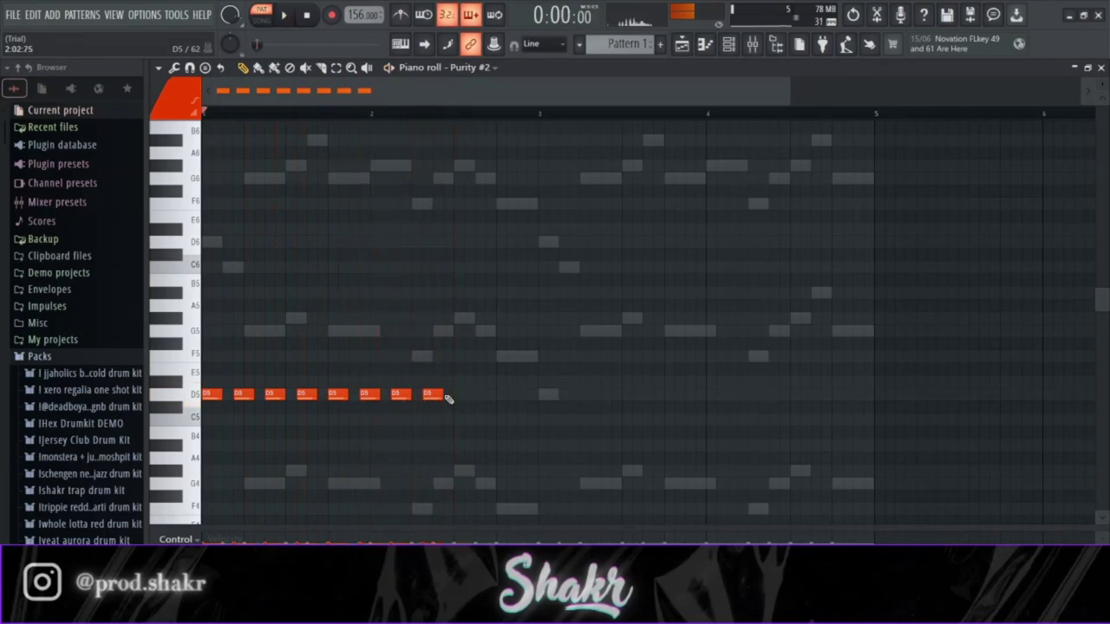
- Delete the last three D5 notes and try a tighter pair of D5 notes around the start of bar 2
right_click(432, 395)
right_click(400, 395)
right_click(372, 396)
key("space")
left_click(369, 397)
key("space")
key("space")
mouse_move(379, 395)
left_mouse_down()
mouse_move(369, 394)
mouse_move(391, 396)
left_mouse_up()
left_click(375, 395)
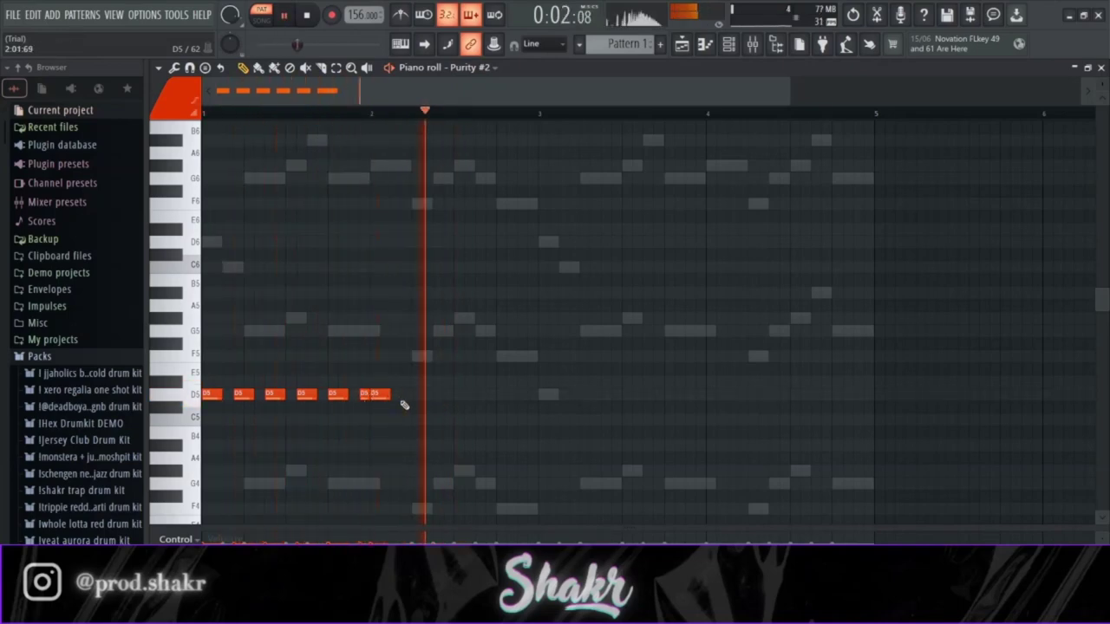
- Respace the D5 notes onto the four beats of bar 1 and raise the fourth one to D#5
key("space")
scroll(398, 369, "down", 3)
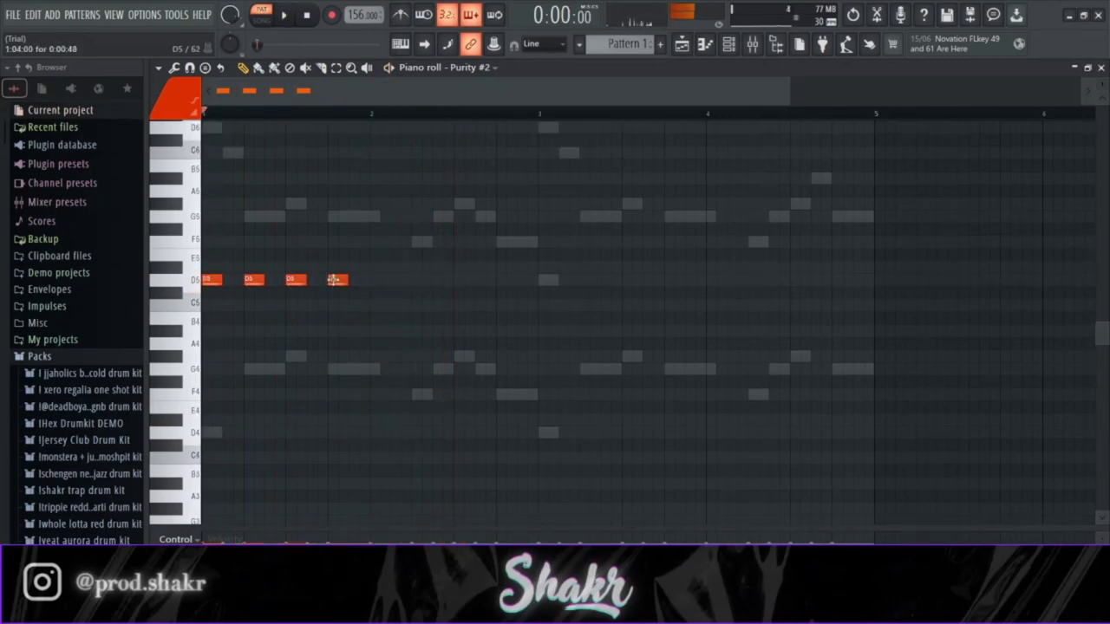
key("space")
left_click_drag(337, 279, 337, 266)
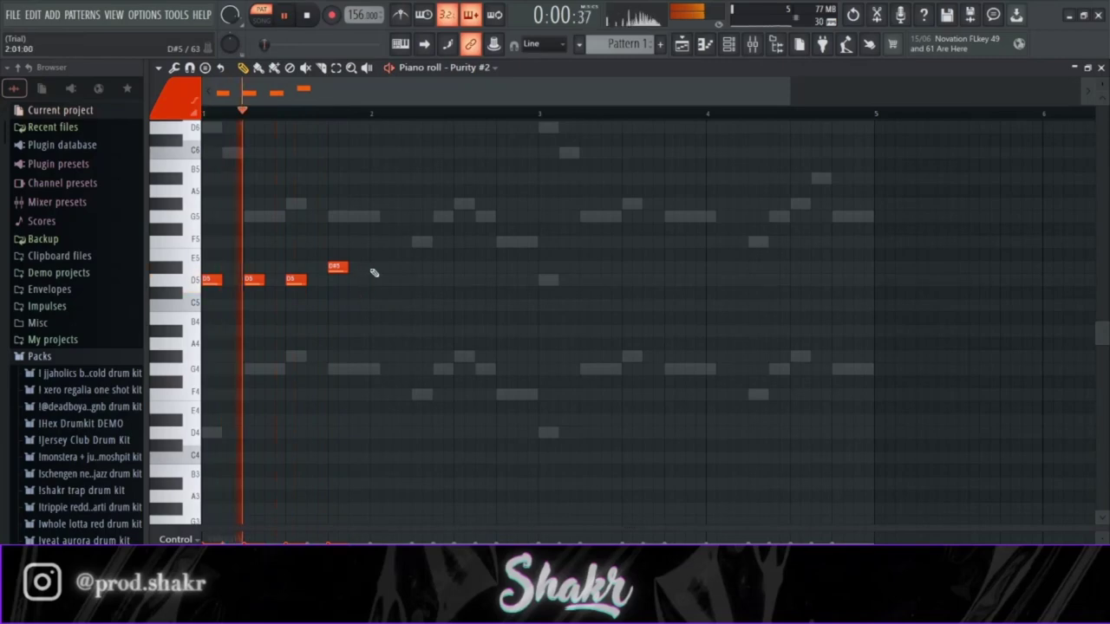
- Add half-beat D#5 notes on the first two beats of bar 2 and D5 notes on its last two beats, and listen
left_click(375, 267)
left_click(417, 267)
left_click(449, 280)
key("space")
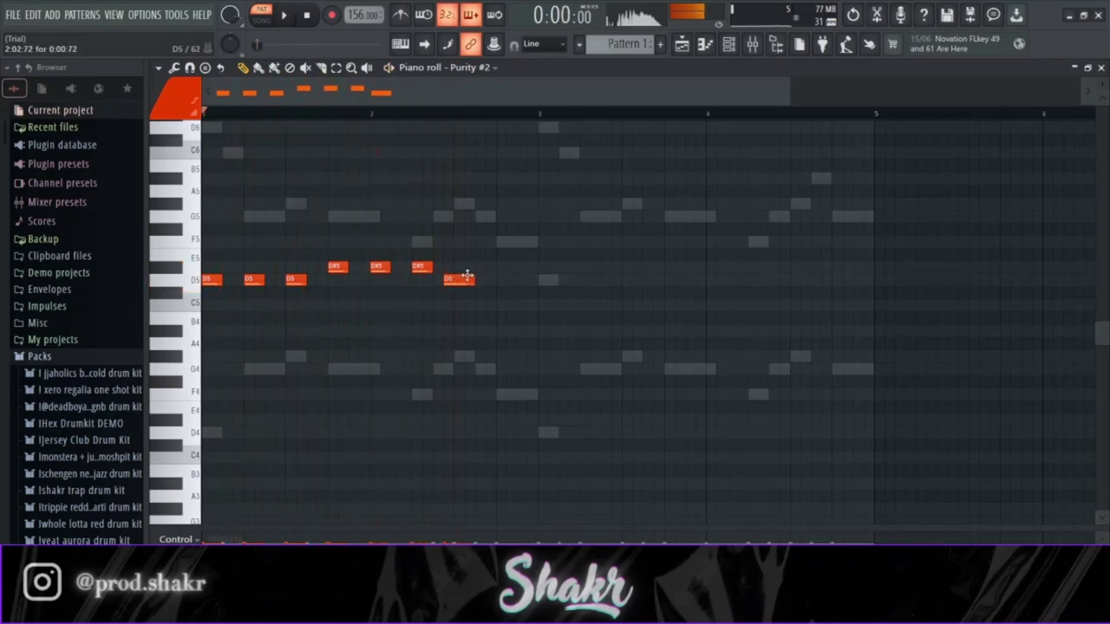
left_click_drag(484, 279, 477, 279)
left_click(500, 279)
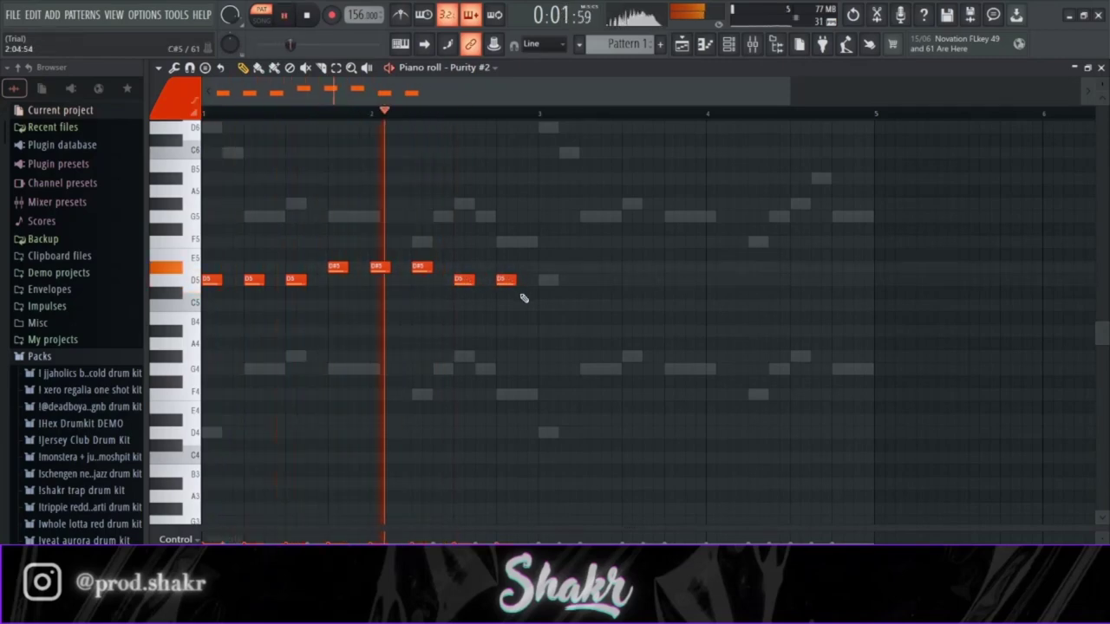
key("space")
- Duplicate the two-bar phrase into bars 3 and 4 and raise the last two D5 notes to F5
key("ctrl+a")
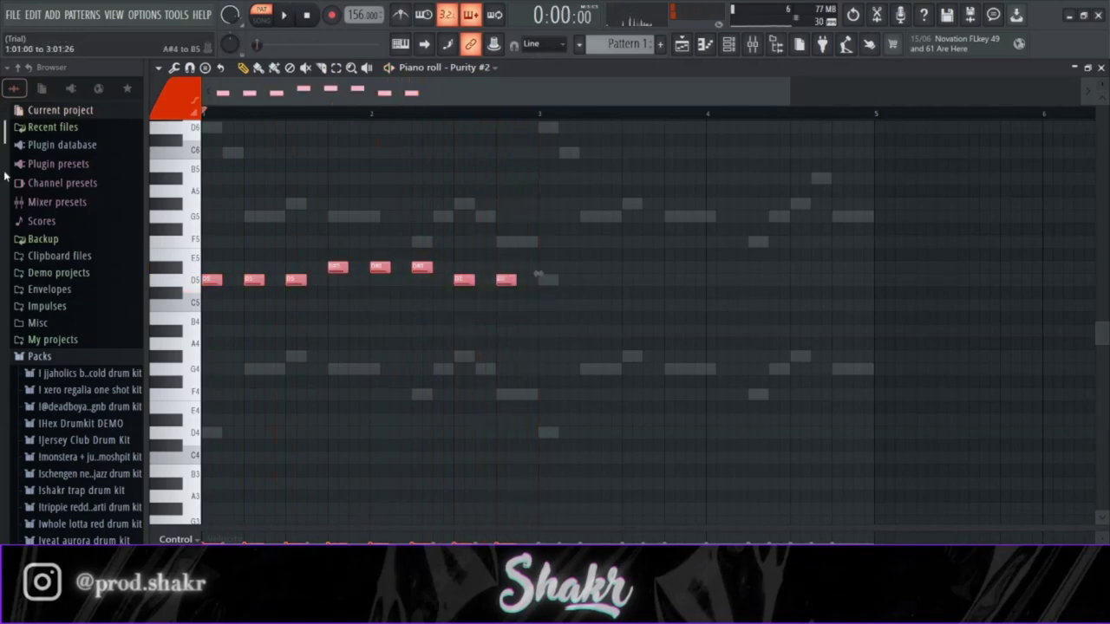
left_click_drag(231, 281, 405, 276)
left_click_drag(541, 275, 552, 274)
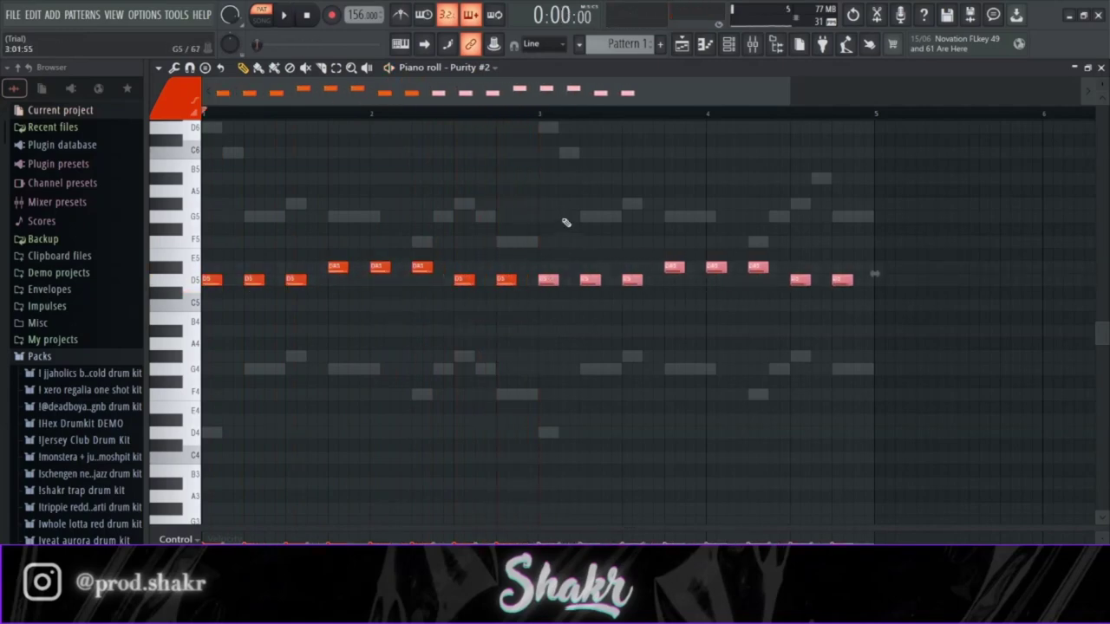
left_click(566, 223, "ctrl")
left_click_drag(801, 280, 842, 243)
- Copy all the Purity #2 notes seven semitones lower, starting on G4, and play the harmony
left_click_drag(899, 374, 173, 239)
left_click_drag(210, 280, 208, 371)
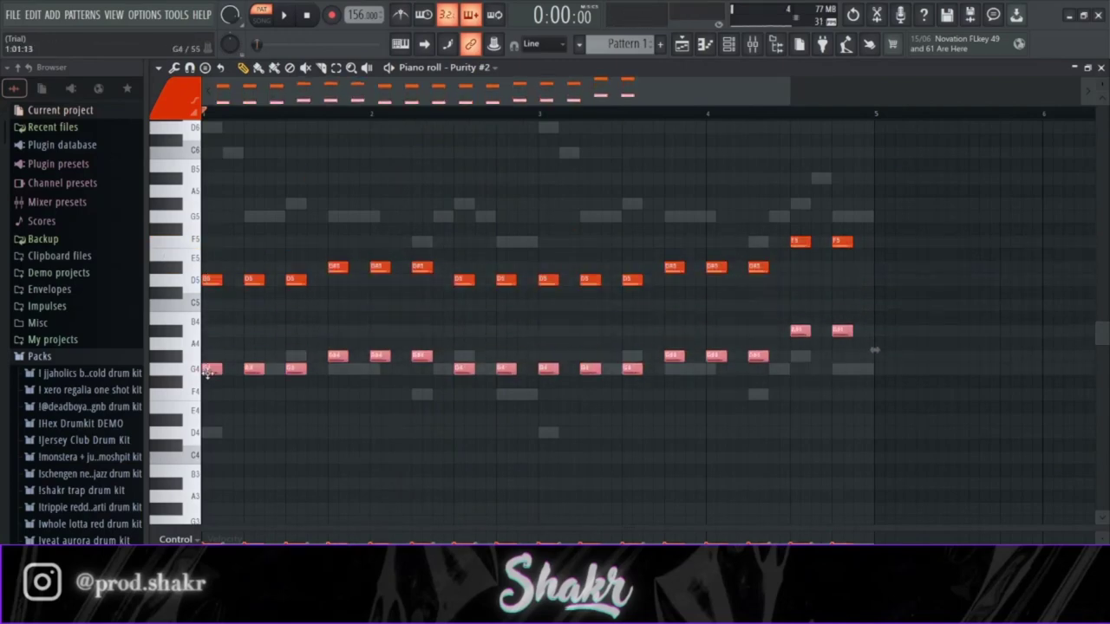
left_click(785, 410)
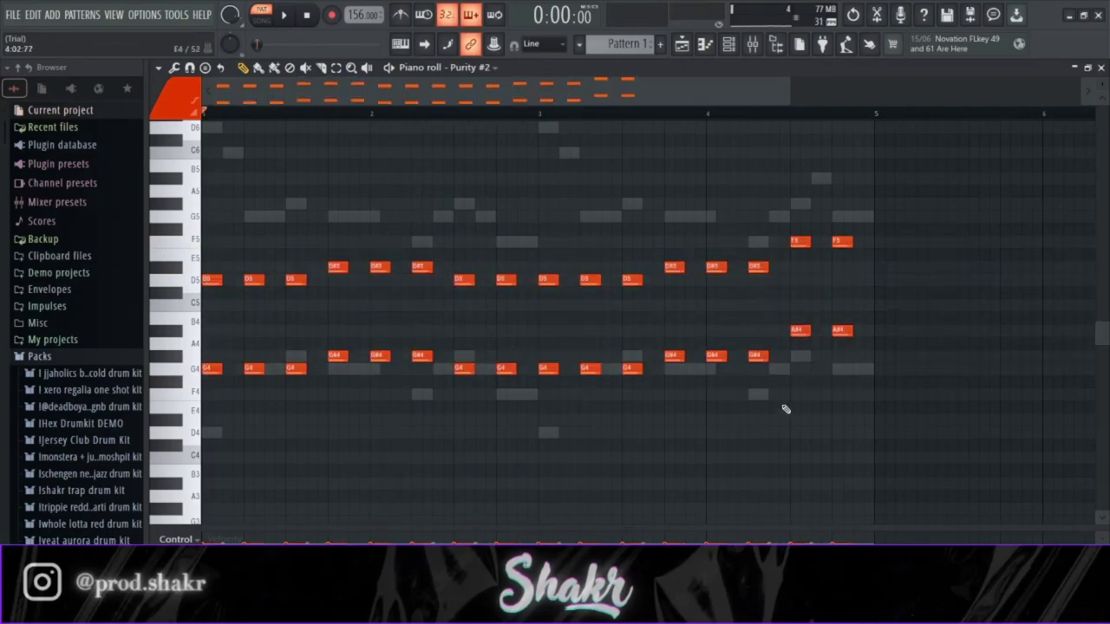
key("space")
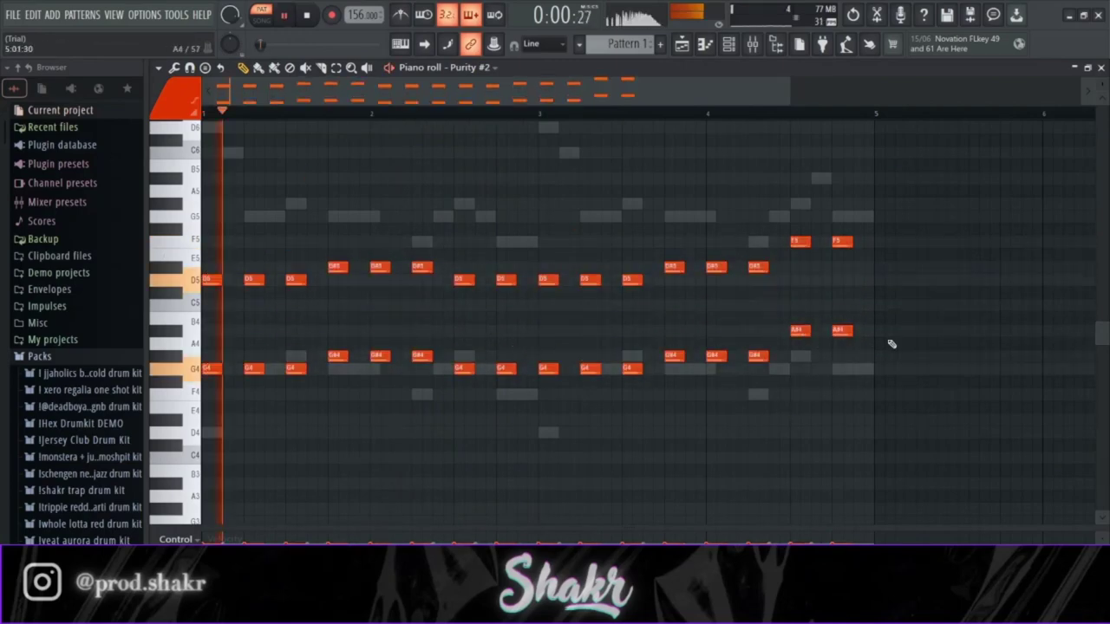
- Mute the first Purity channel, listen to Purity #2 alone, and reopen the channel rack
left_click(729, 47)
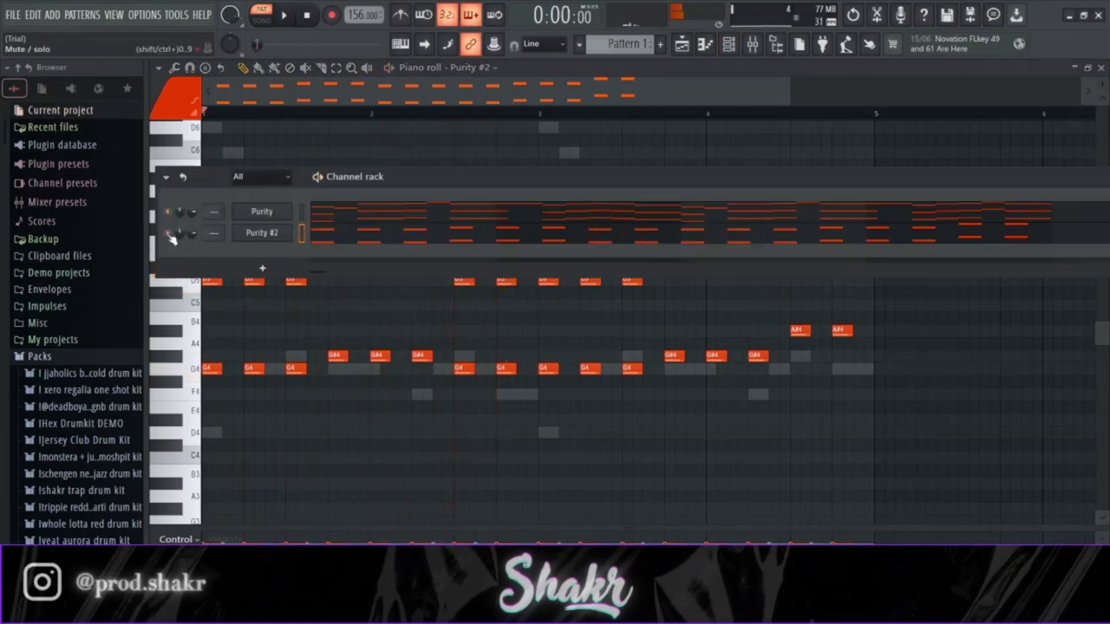
key("F6")
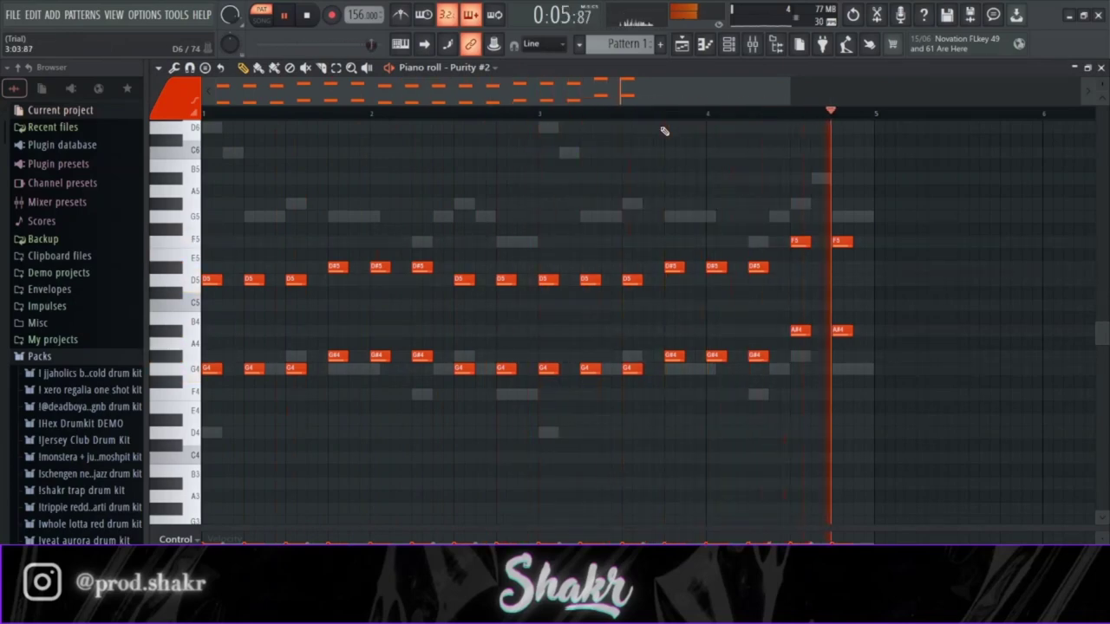
left_click(731, 47)
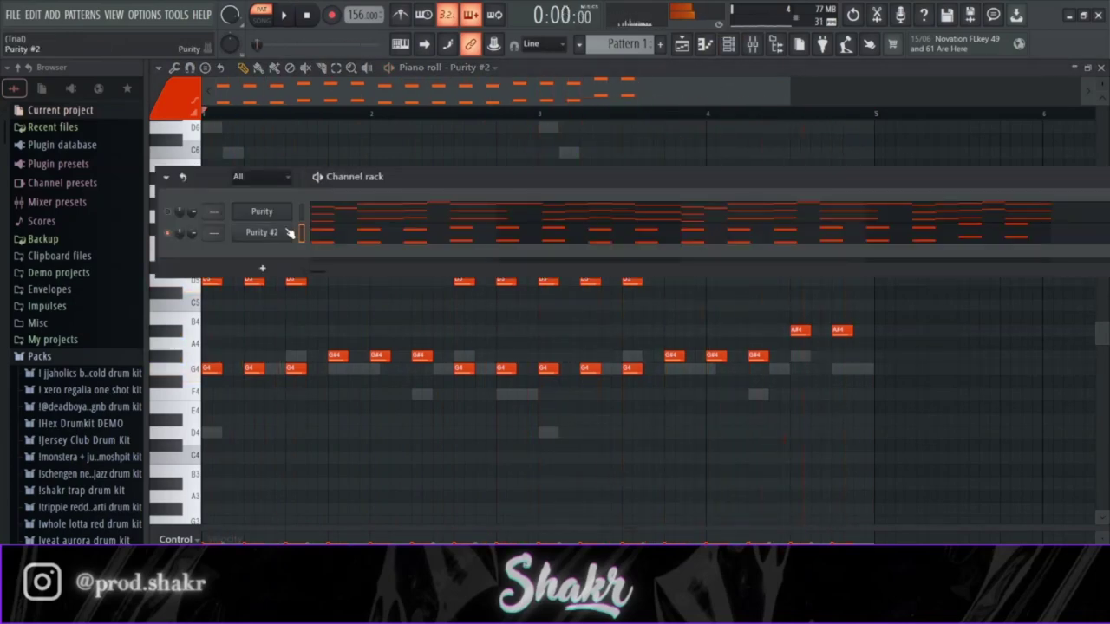
- Listen to Purity #2 alone, unmute the first Purity channel and play both parts together
left_click(291, 234)
left_click(748, 296)
key("space")
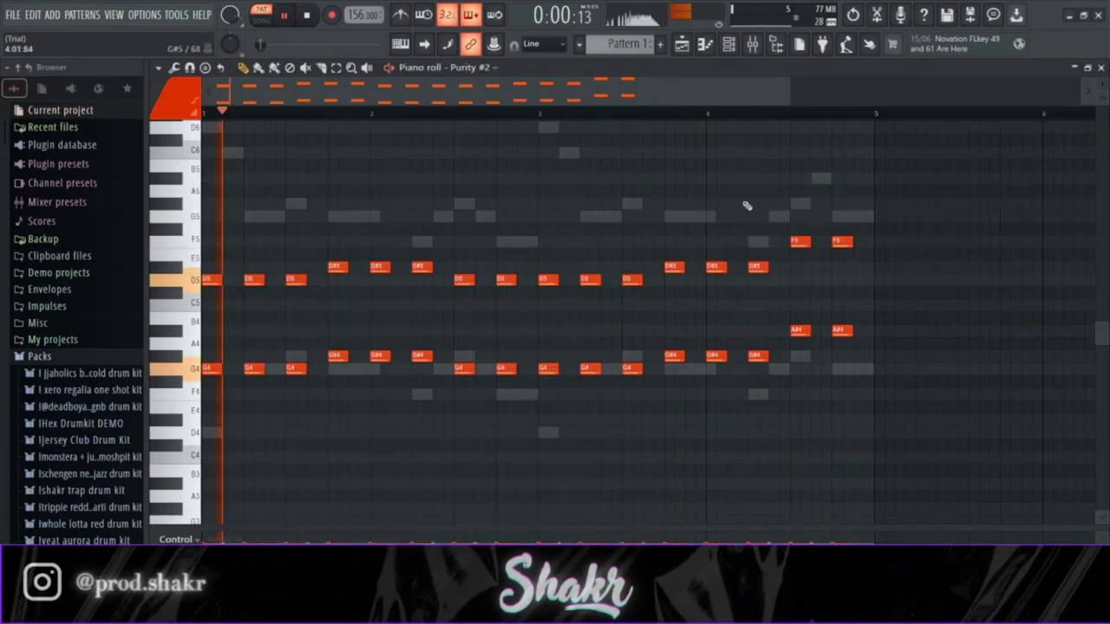
left_click(731, 48)
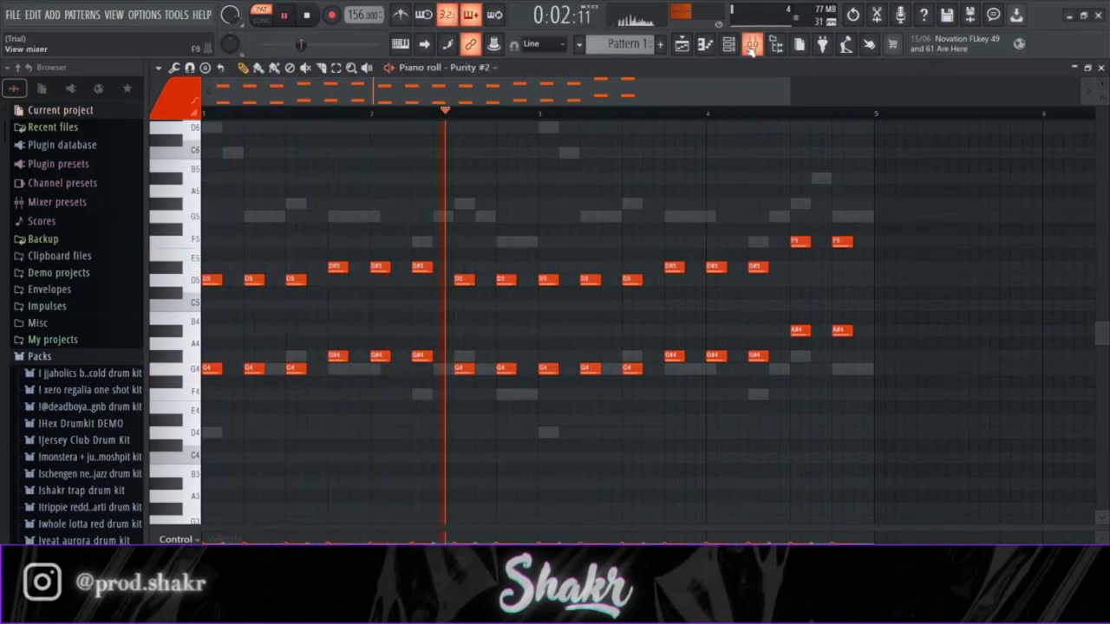
left_click(730, 47)
key("space")
key("space")
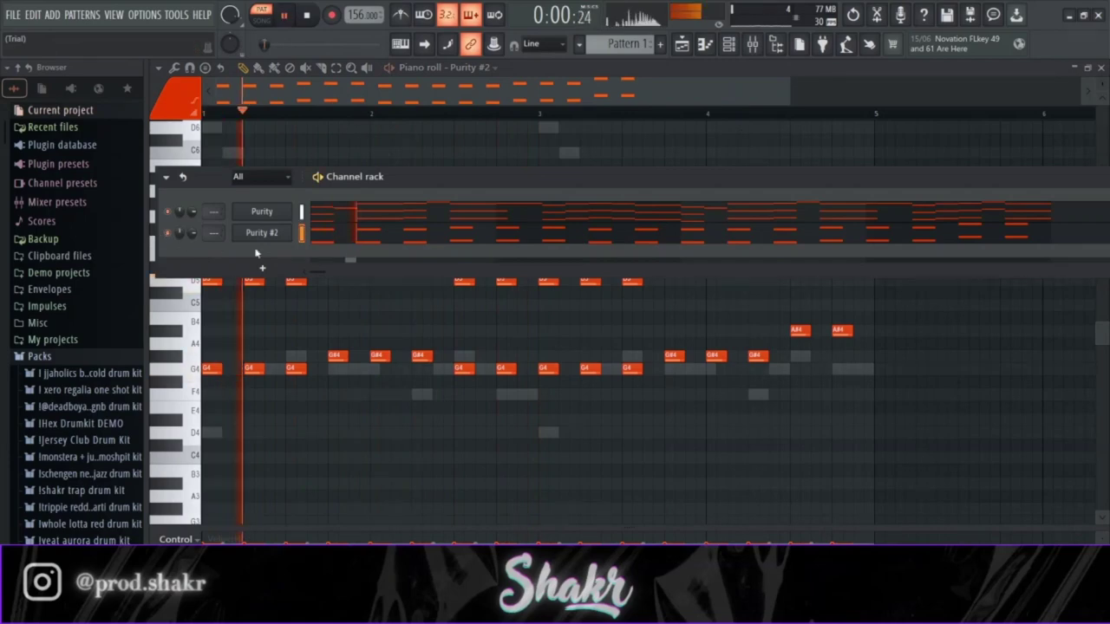
- Add a third Purity channel and load the Dly OD preset from the guitar and plucked category
left_click(277, 268)
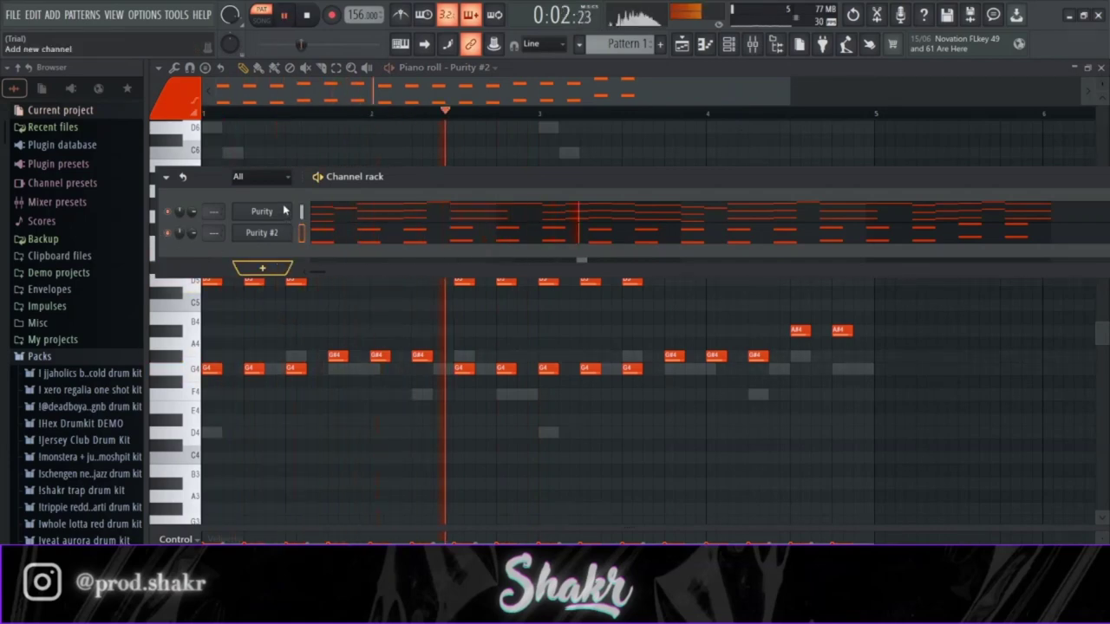
left_click(313, 180)
left_click_drag(408, 217, 457, 94)
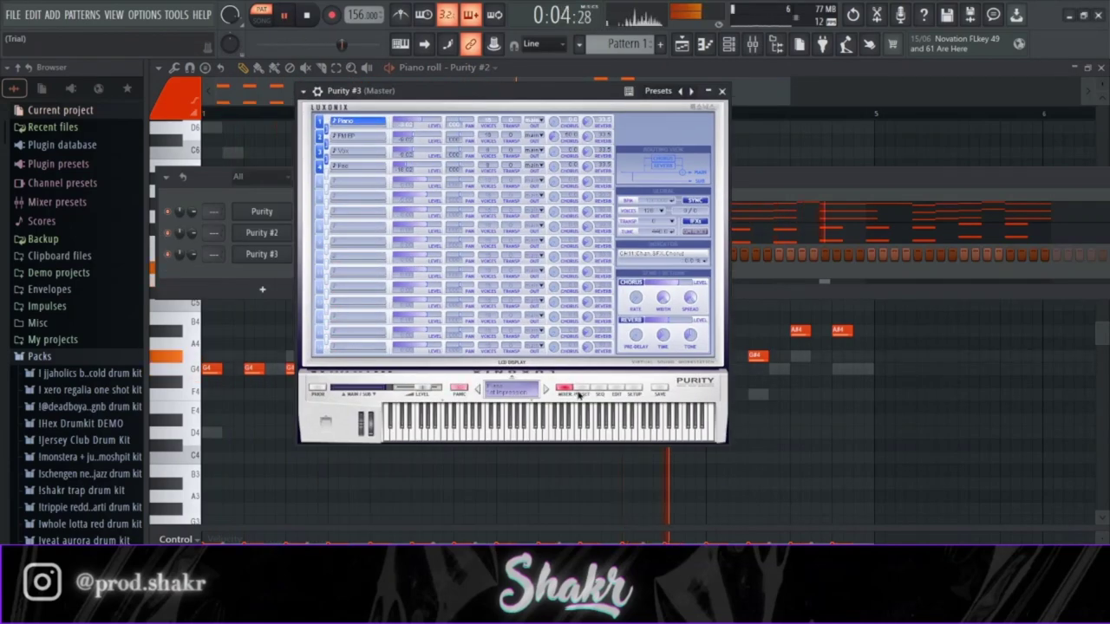
left_click(582, 388)
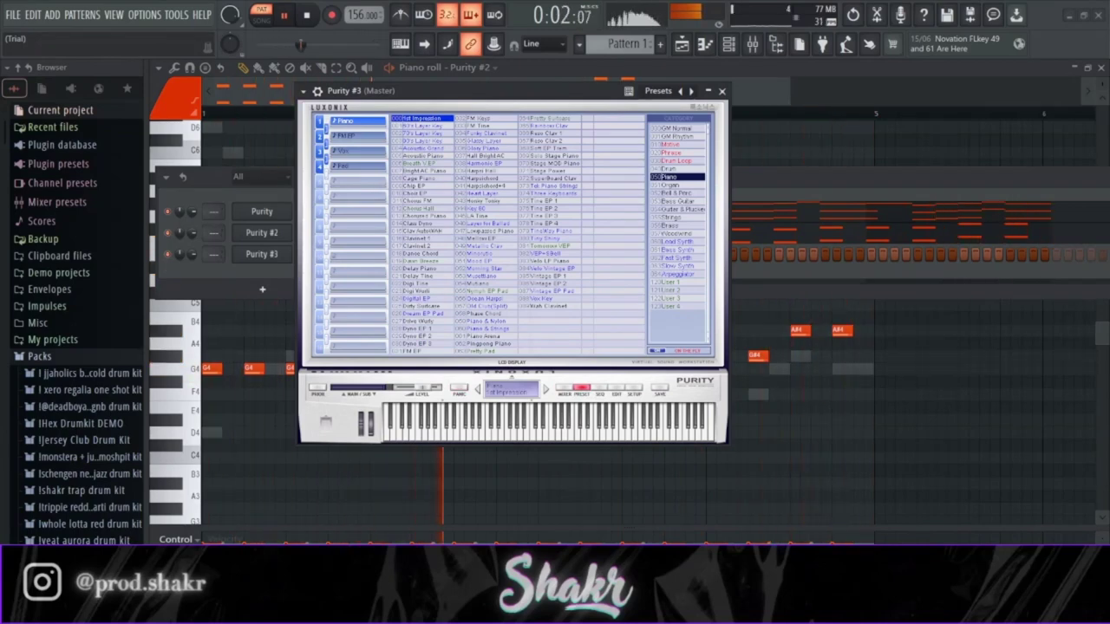
left_click(683, 209)
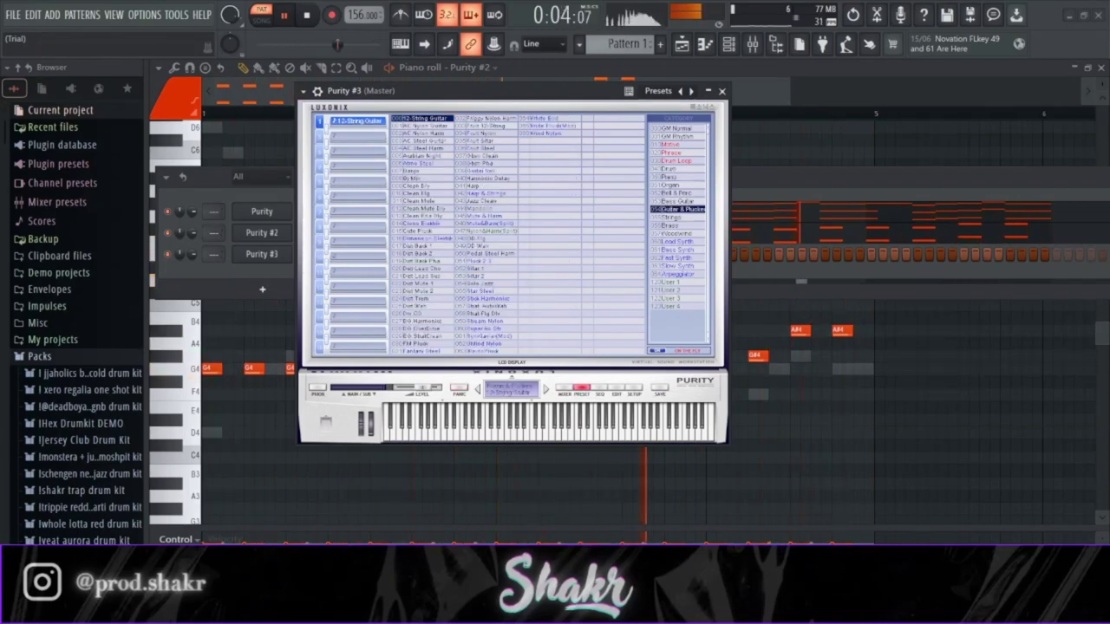
left_click(421, 313)
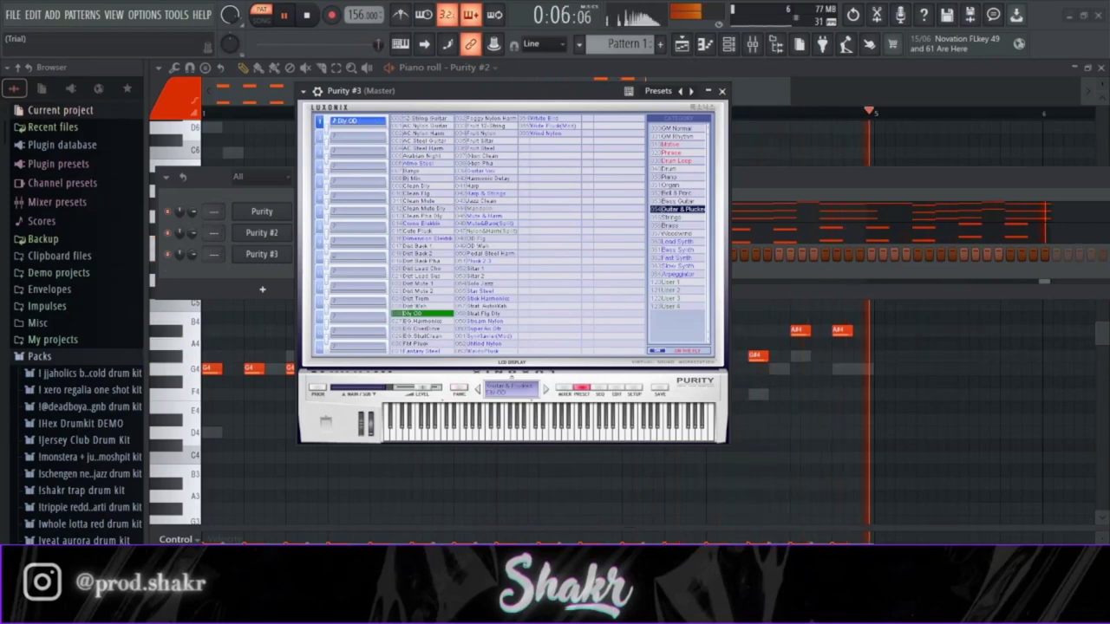
- Draw a five-beat D4 note from bar 1 in Purity #3, followed by an F4 note ending at bar 3
key("F7")
left_click(494, 69)
left_click(523, 160)
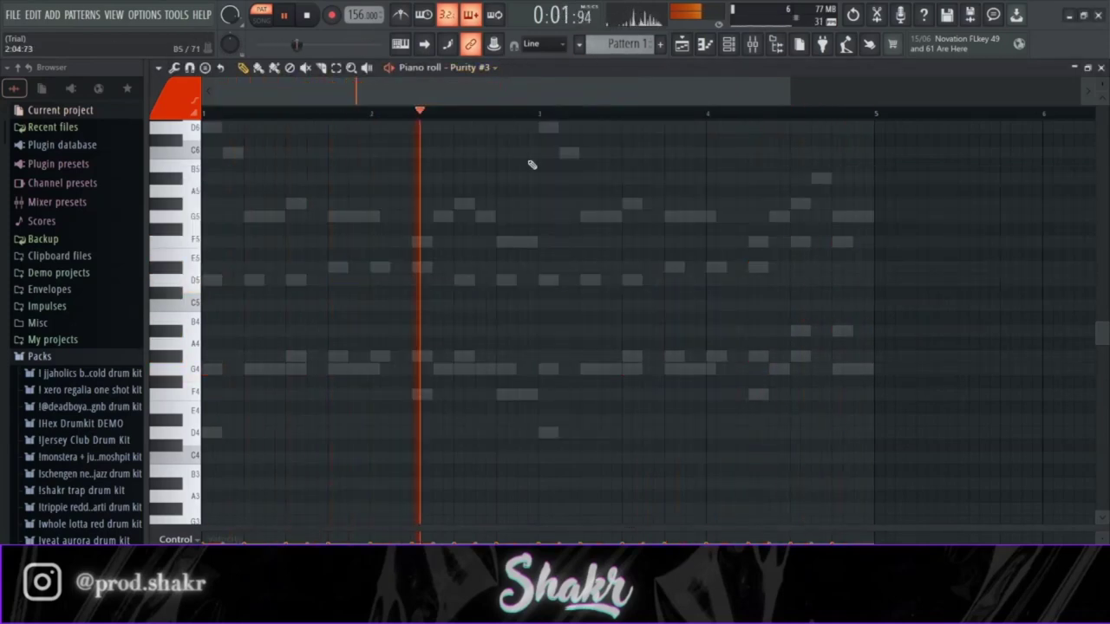
scroll(520, 170, "down", 3)
key("space")
left_click_drag(298, 320, 411, 321)
key("space")
left_click(416, 279)
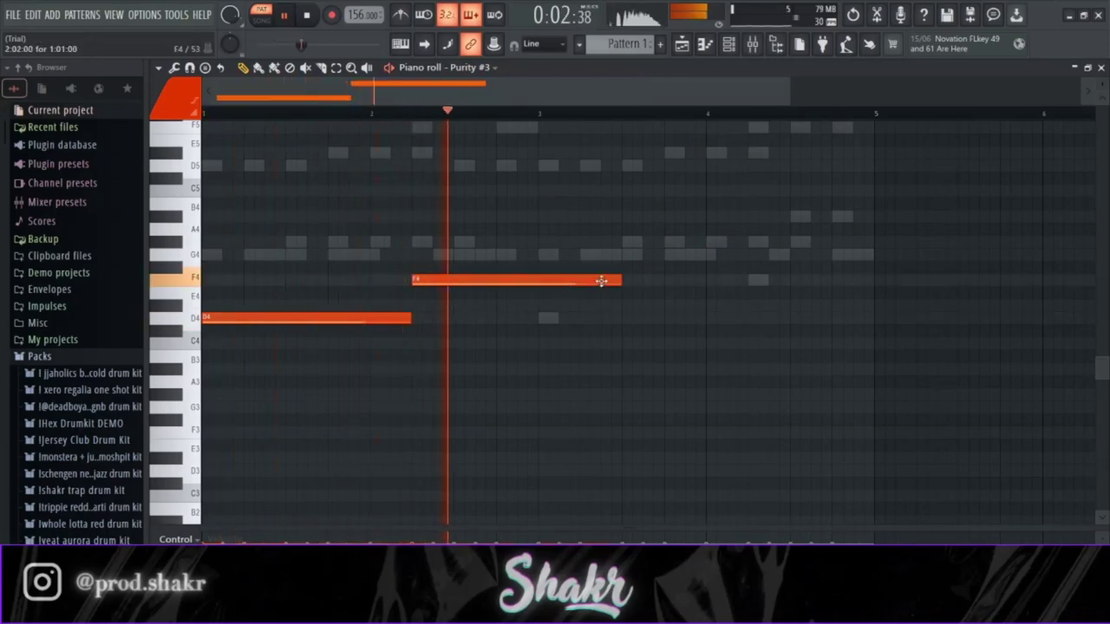
left_click_drag(621, 280, 538, 281)
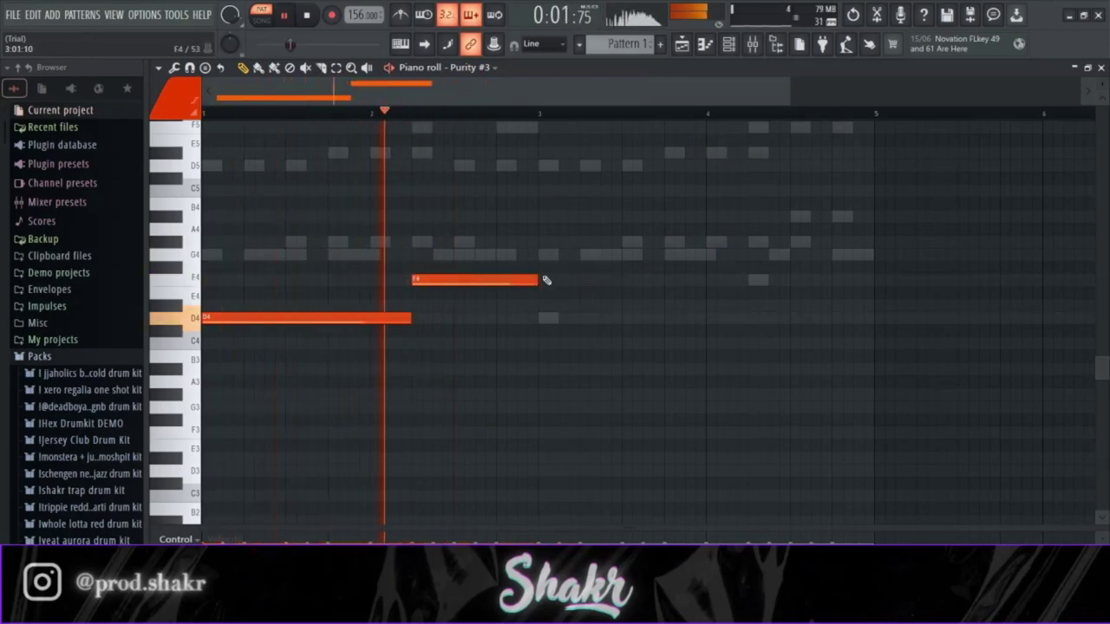
- Restart playback and lower the F4 note in bar 2 of Purity #3 to D#4
key("ctrl+a")
key("space")
left_click(453, 248)
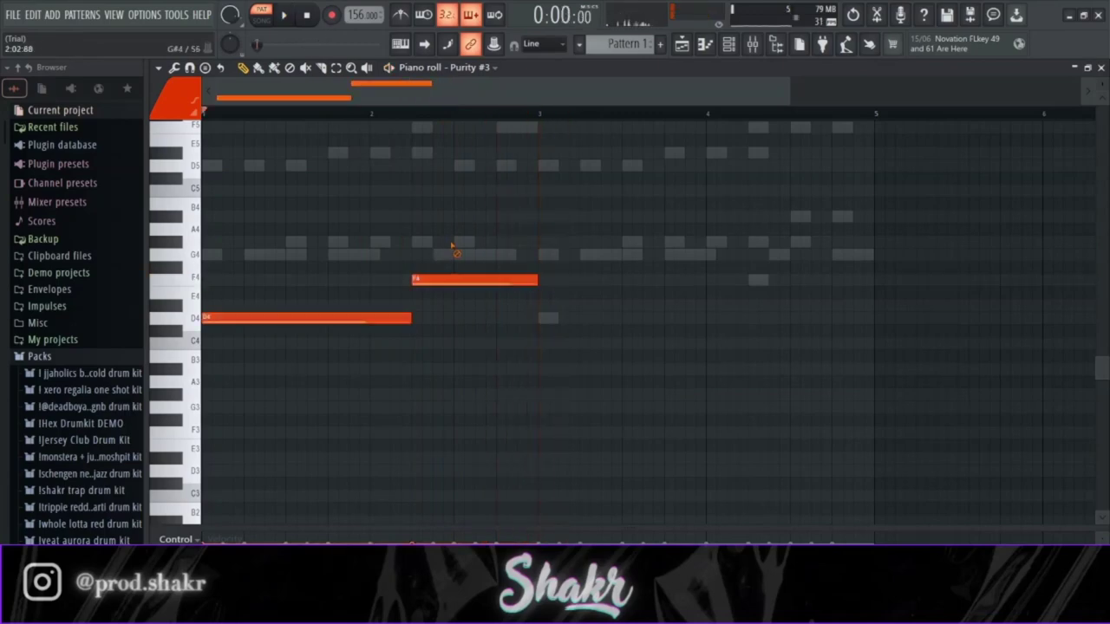
key("space")
left_click_drag(446, 281, 446, 308)
- Duplicate the two Purity #3 notes into bars 3 and 4, raise the last one to G#4, and listen
left_click_drag(505, 361, 205, 262)
mouse_move(262, 317)
left_mouse_down()
mouse_move(610, 324)
mouse_move(600, 321)
left_mouse_up()
left_click(612, 293)
left_click_drag(824, 310, 780, 241)
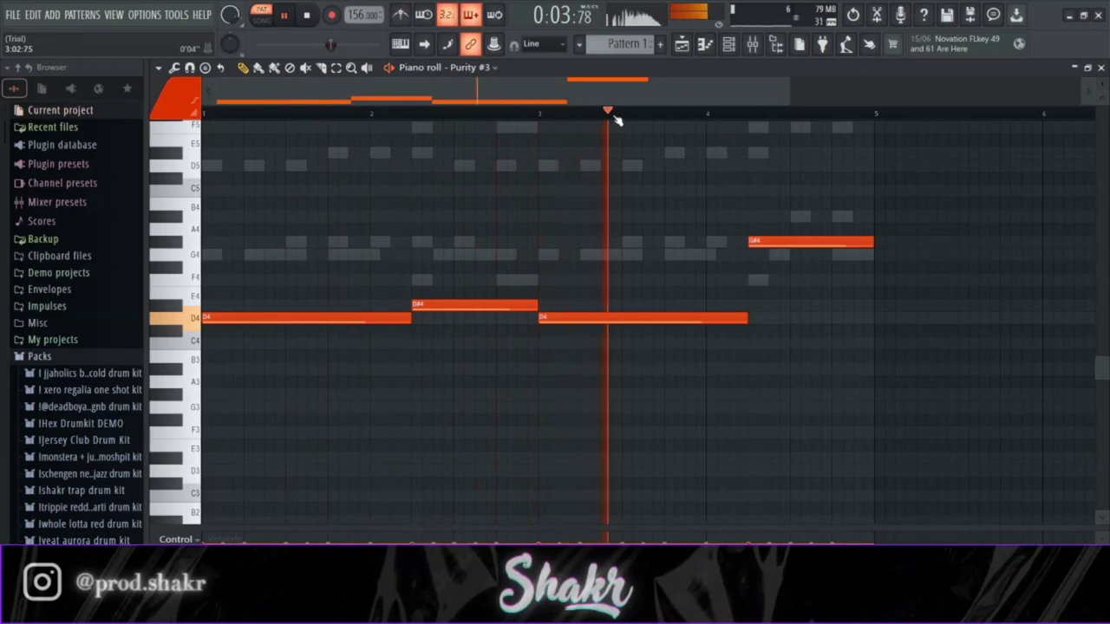
scroll(618, 116, "down", 1)
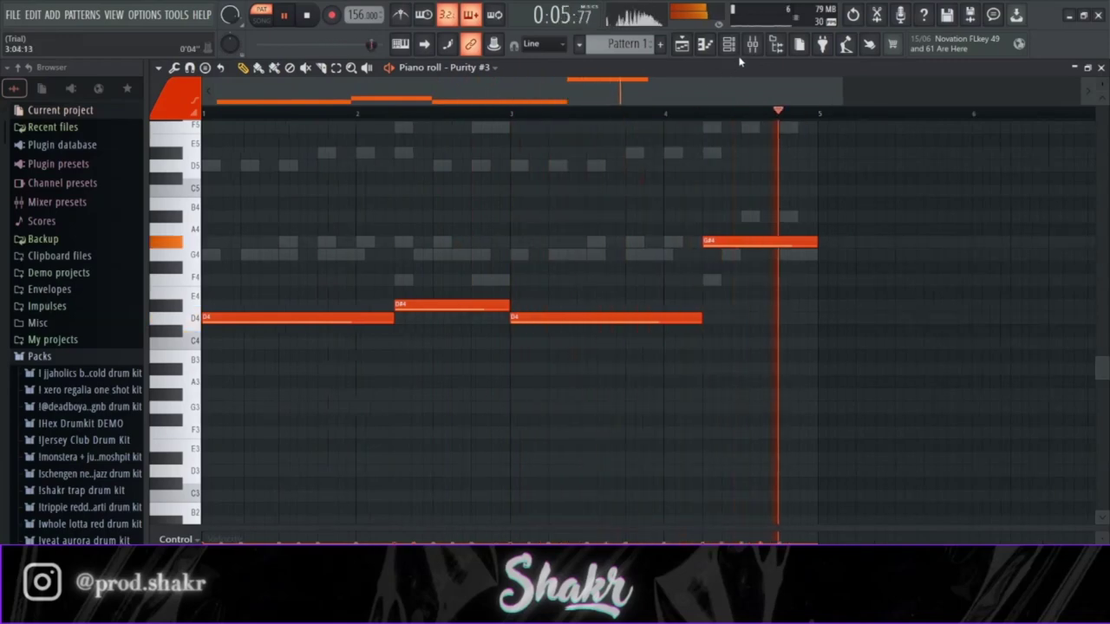
left_click_drag(727, 259, 727, 261)
key("space")
key("space")
- Mute Purity #2 and Purity #3, and route the three Purity channels to mixer inserts 1 to 3
left_click(728, 45)
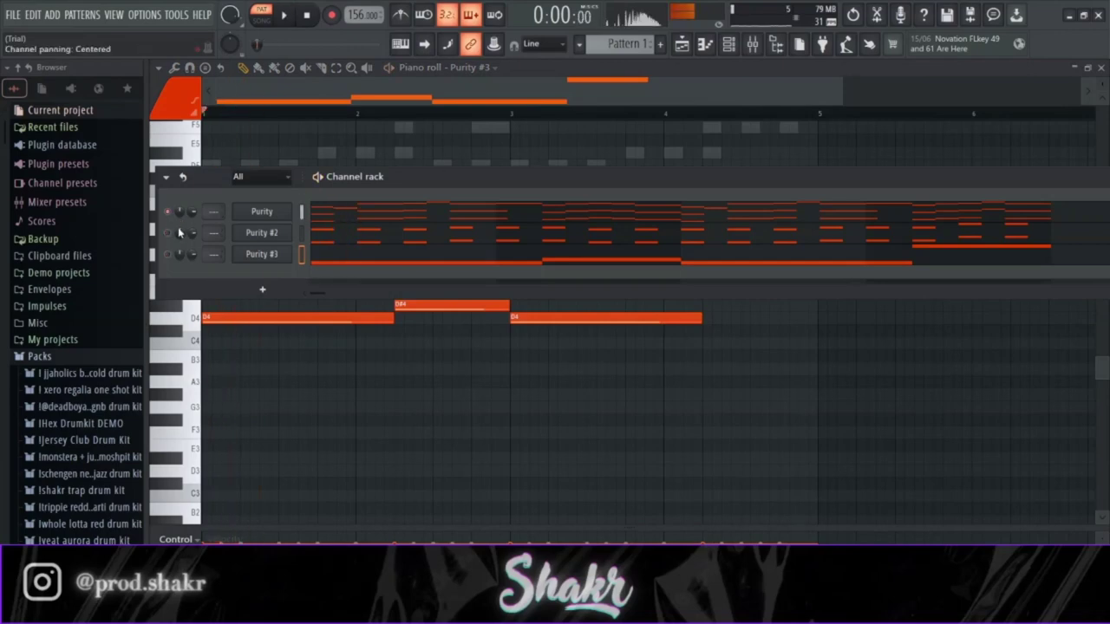
left_click(751, 45)
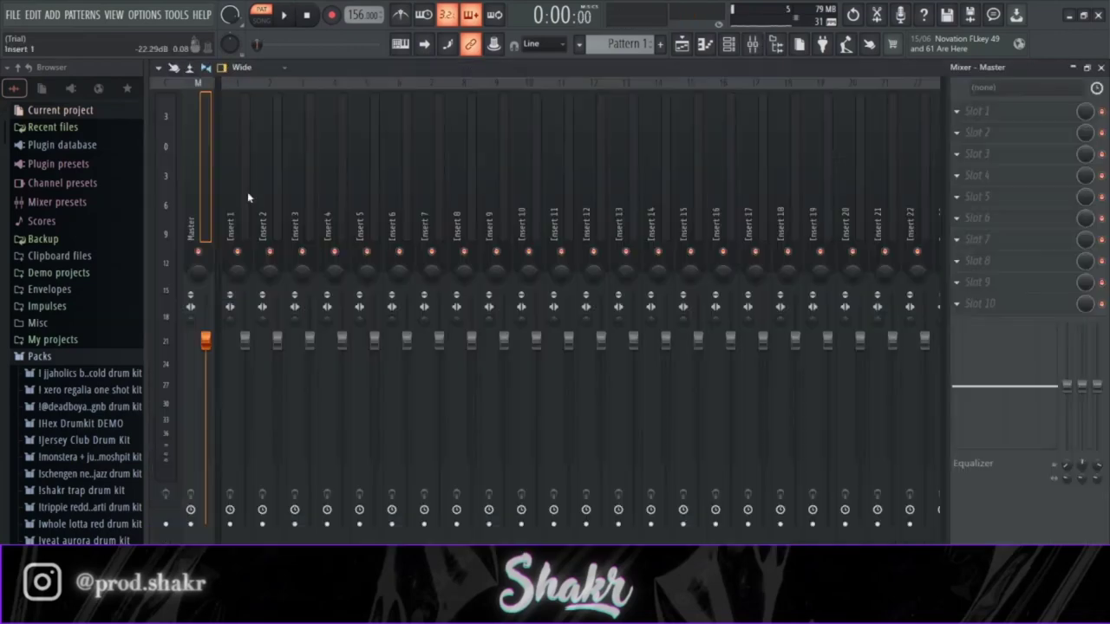
left_click_drag(247, 192, 364, 214)
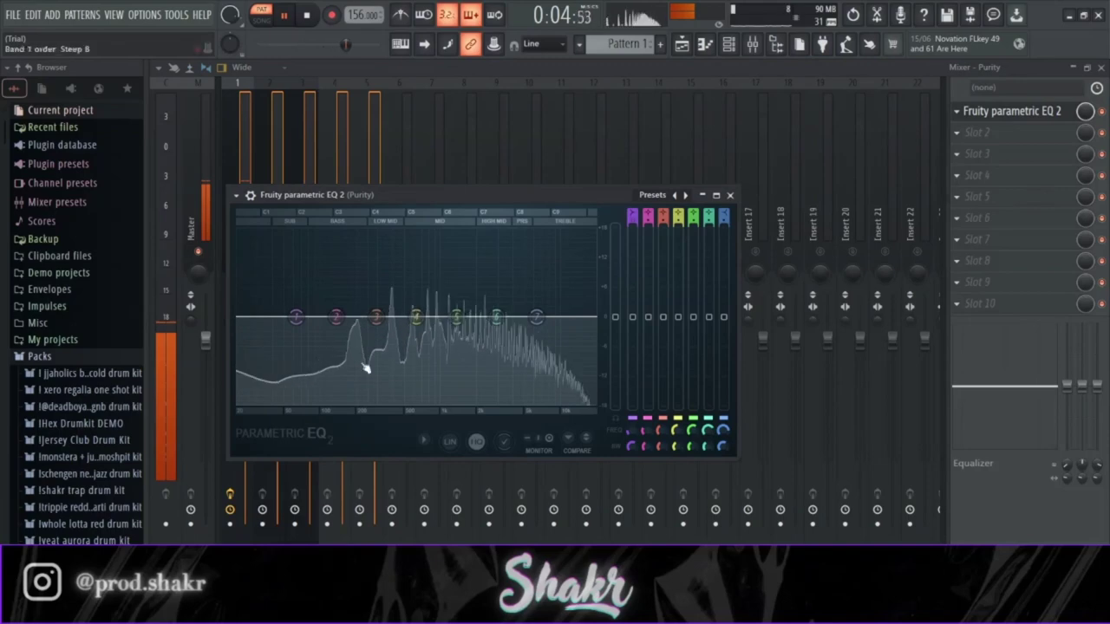
- Shape the Purity track's parametric EQ with a steep low cut, a mid dip, -1.5 dB near 3432 Hz and a high-shelf boost
left_click_drag(295, 316, 339, 402)
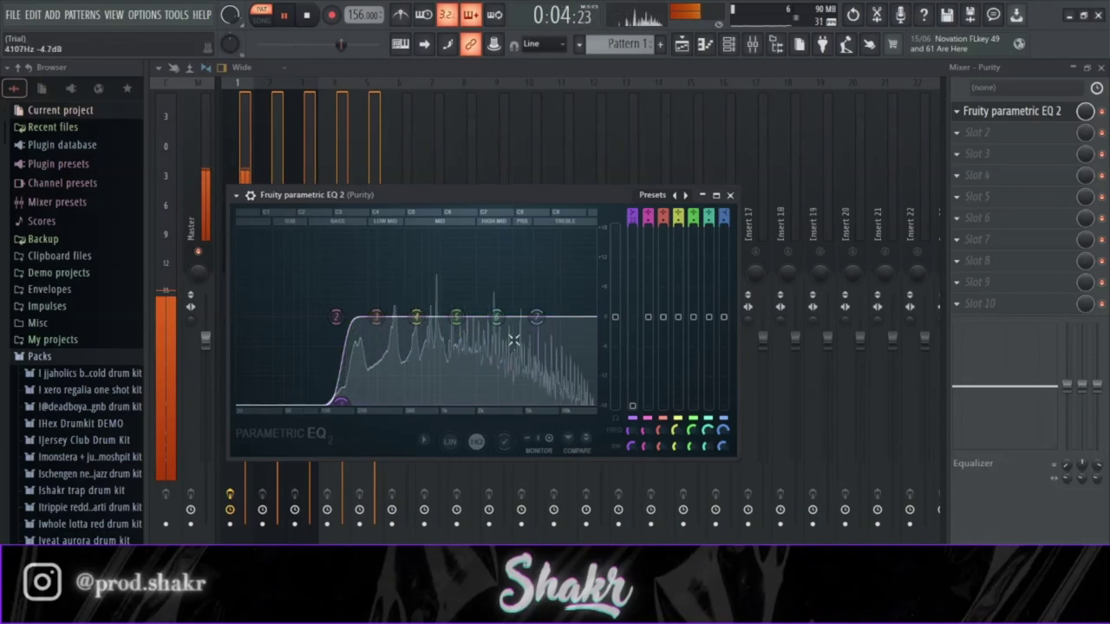
left_click_drag(416, 316, 423, 341)
left_click_drag(536, 316, 592, 301)
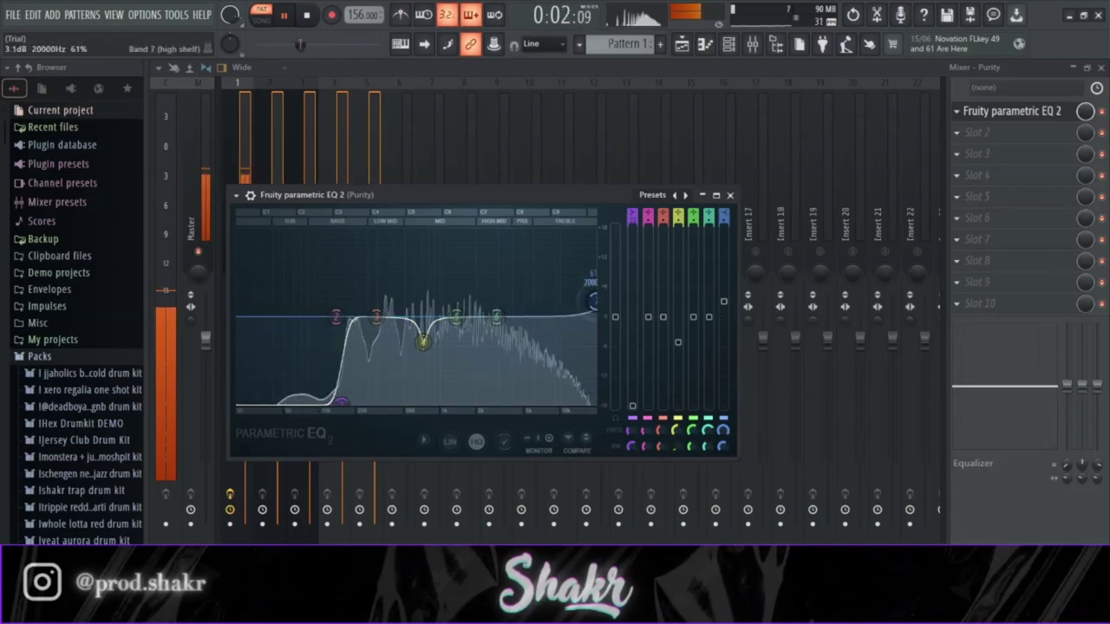
left_click_drag(496, 317, 503, 324)
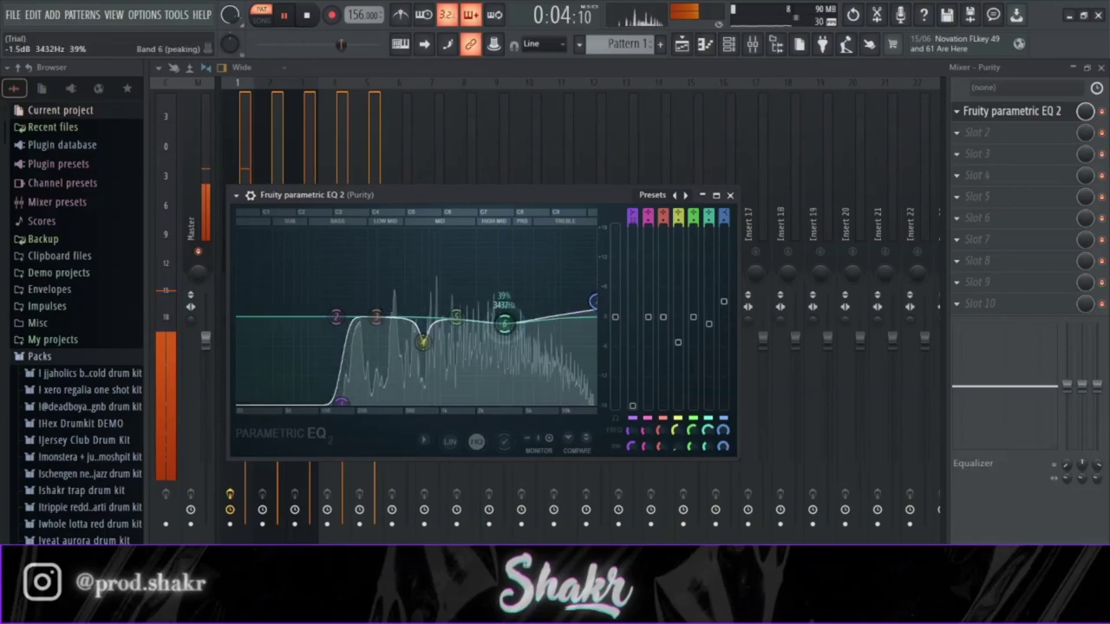
left_click_drag(594, 302, 582, 300)
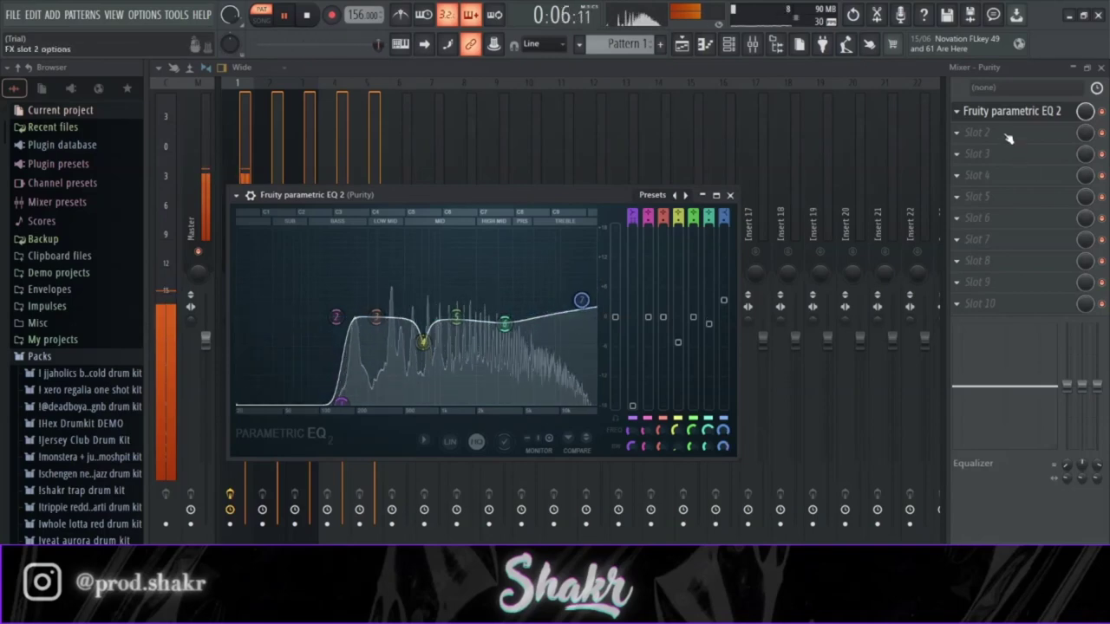
- Add Fruity Flangus at a reduced mix level and Fruity Blood Overdrive at 35% mix to the Purity track
key("Escape")
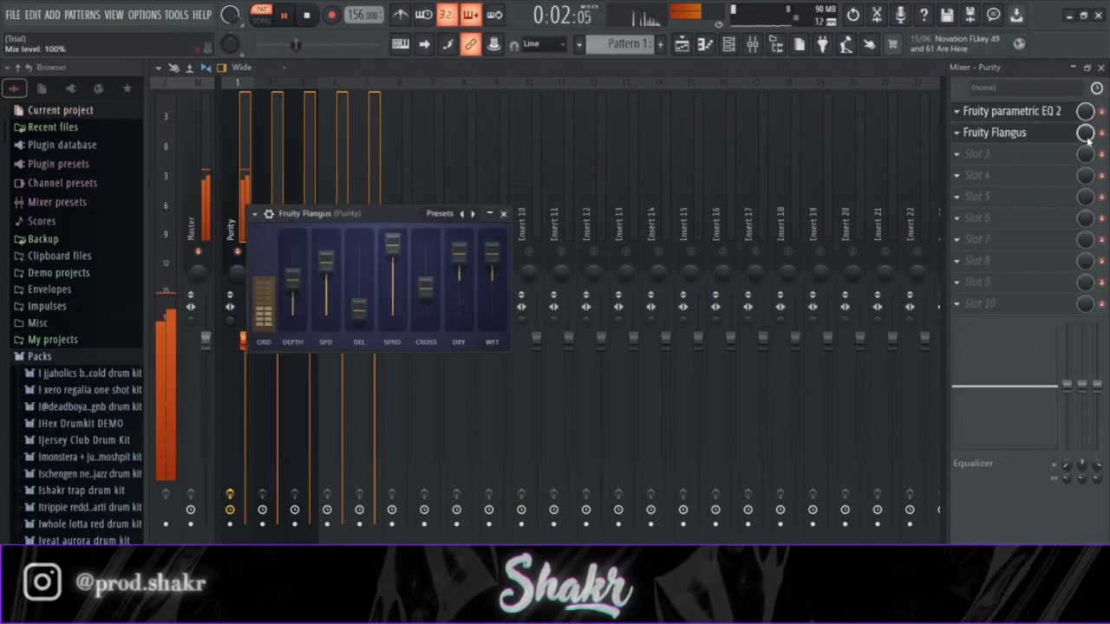
left_click_drag(1086, 136, 1085, 179)
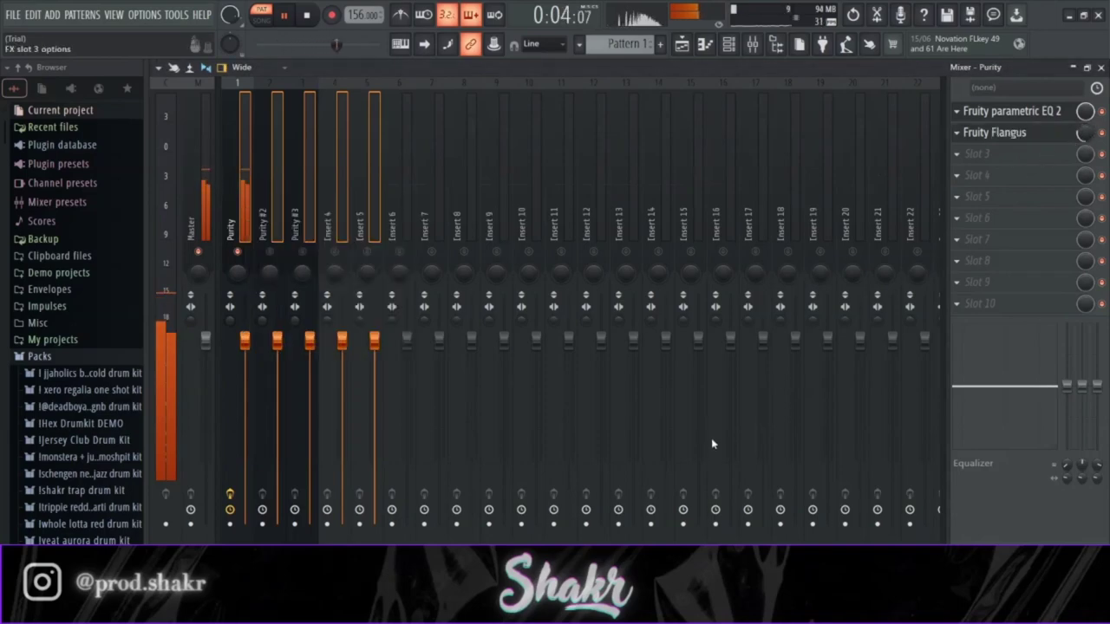
left_click_drag(1083, 153, 1083, 191)
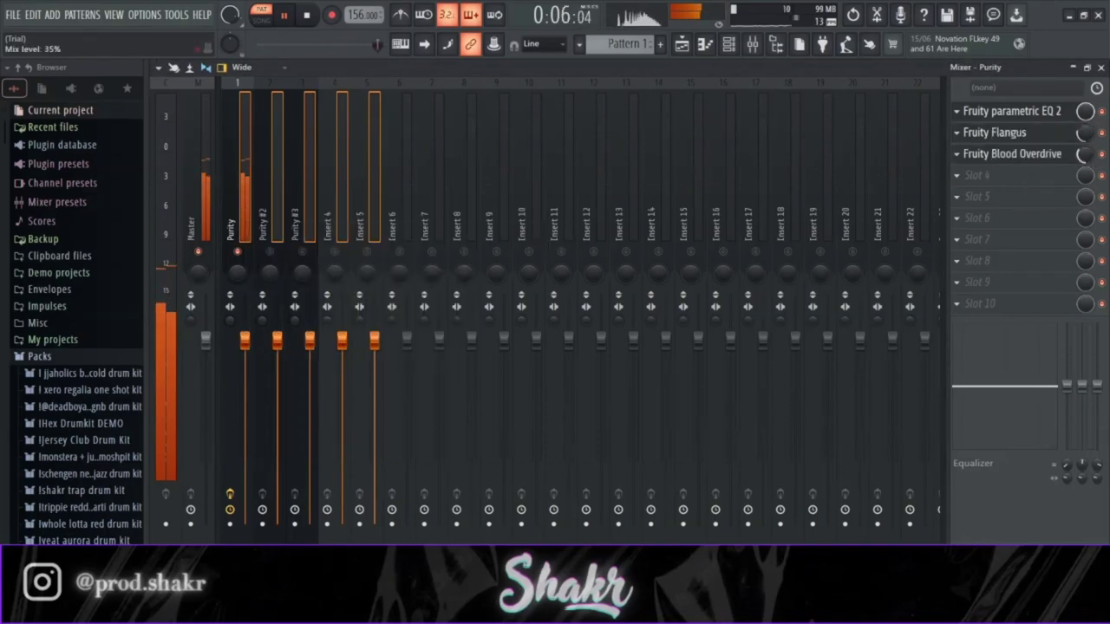
- Select the Purity #2 mixer track and unmute the Purity #2 and Purity #3 channels
left_click(277, 251)
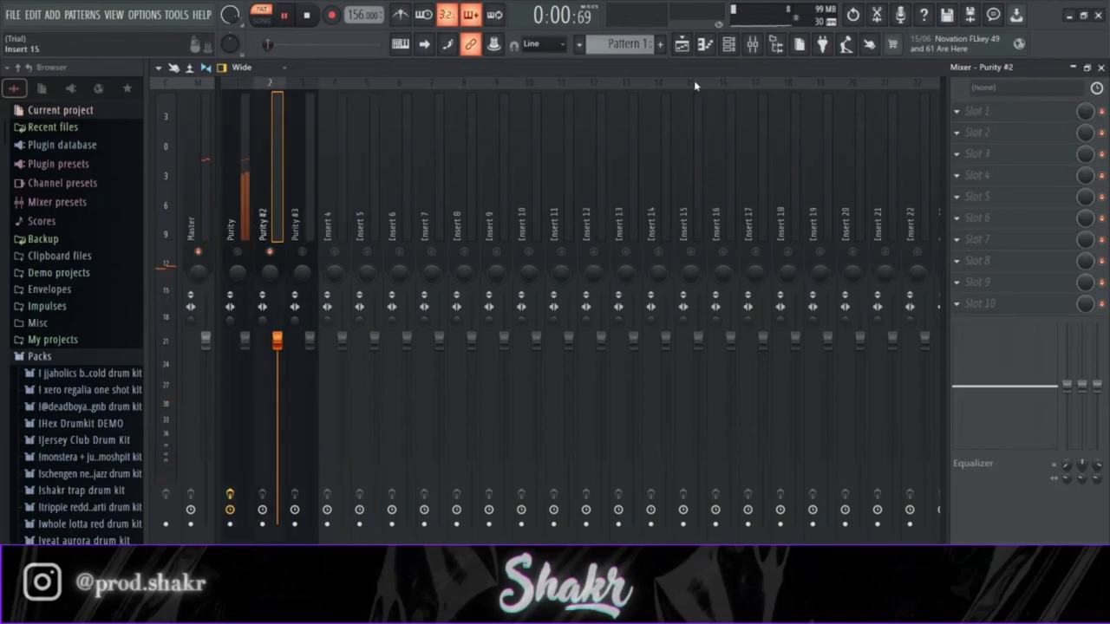
left_click(726, 47)
key("F6")
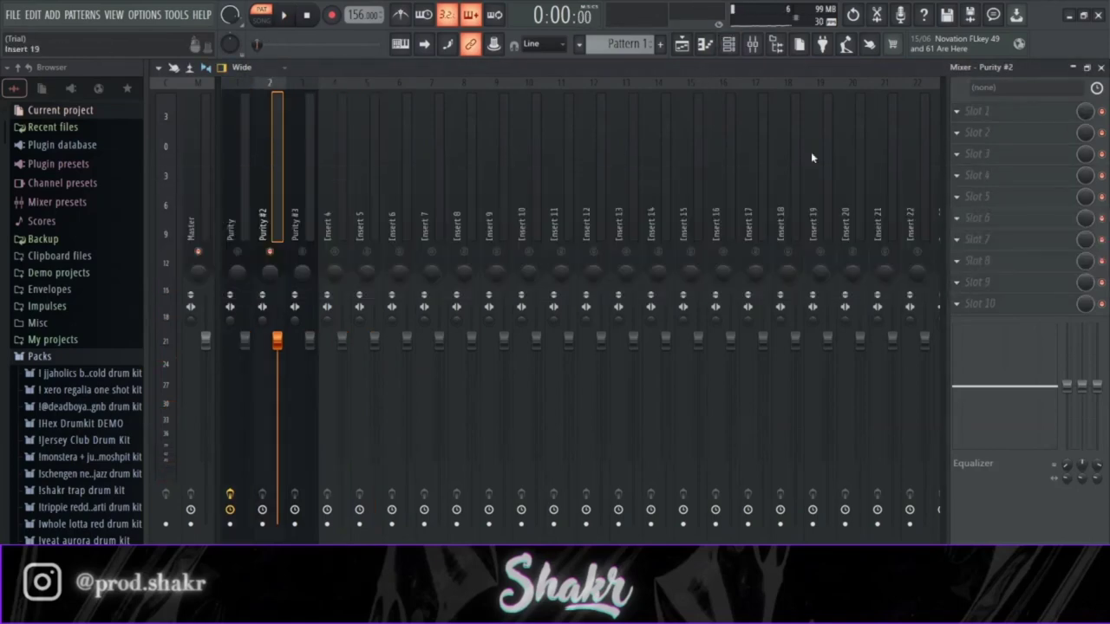
- Add Fruity Parametric EQ 2 to Purity #2 during playback, with a steep low cut, a deep mid dip and a high cut
key("space")
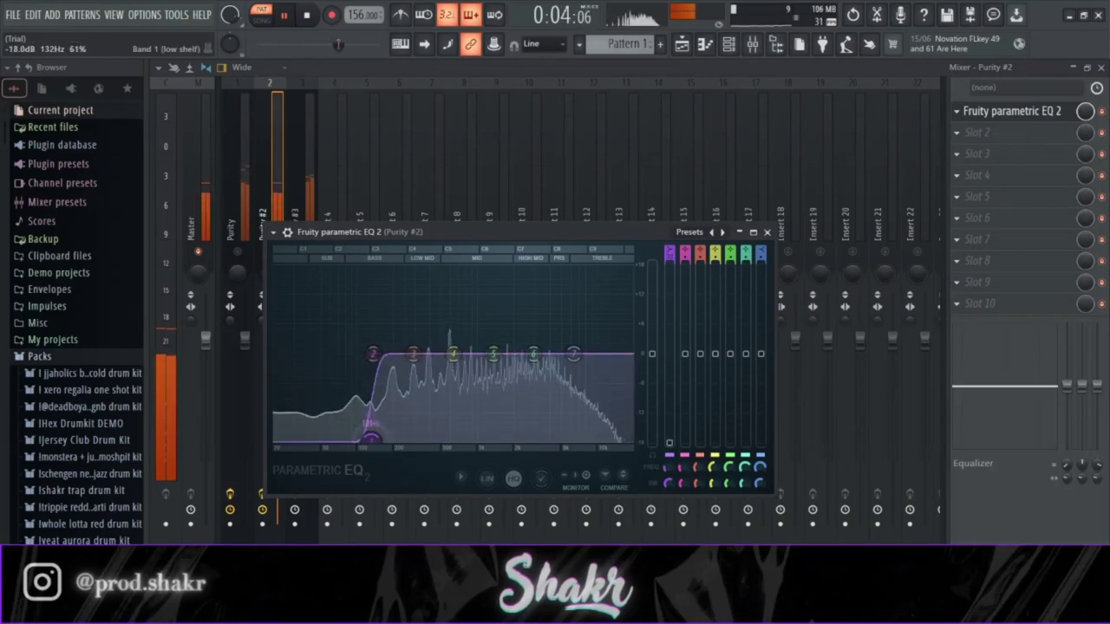
left_click_drag(377, 439, 379, 440)
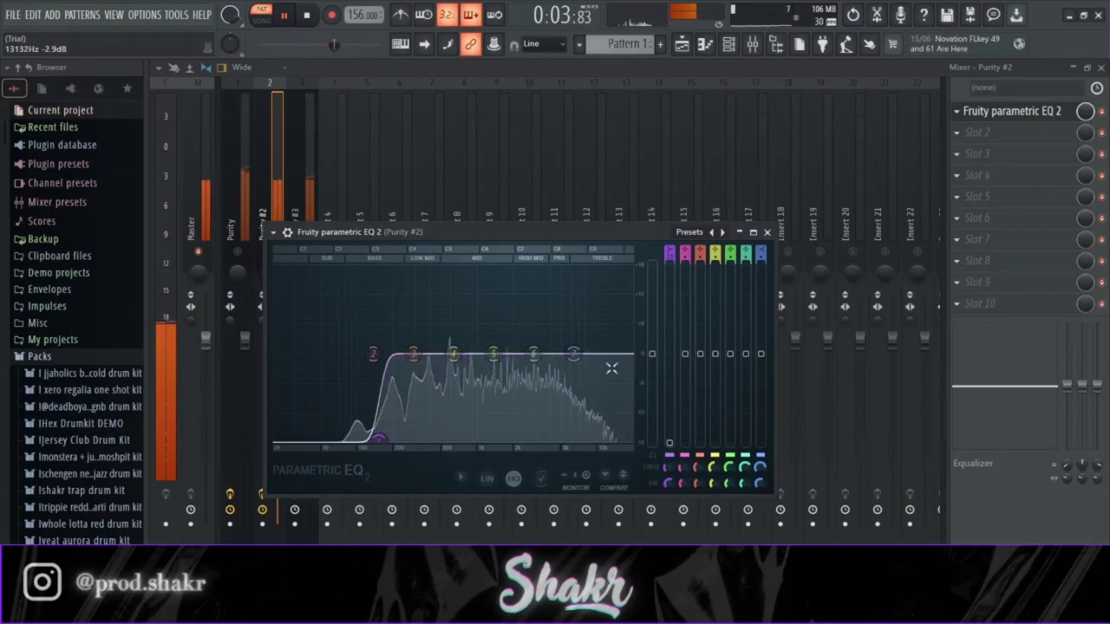
left_click_drag(453, 354, 452, 394)
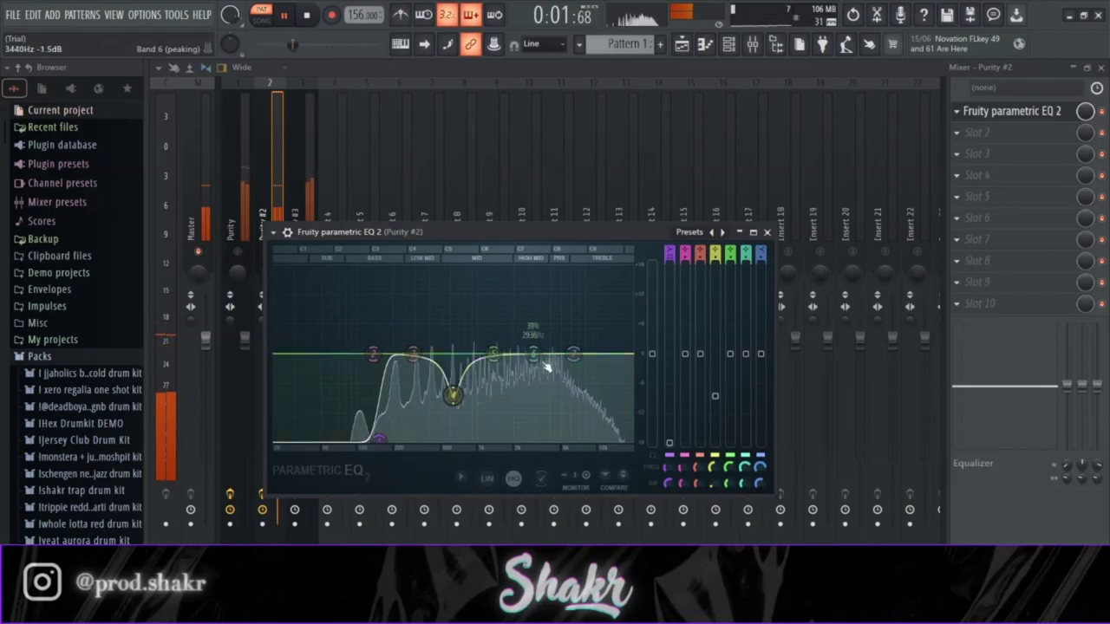
left_click_drag(573, 354, 601, 438)
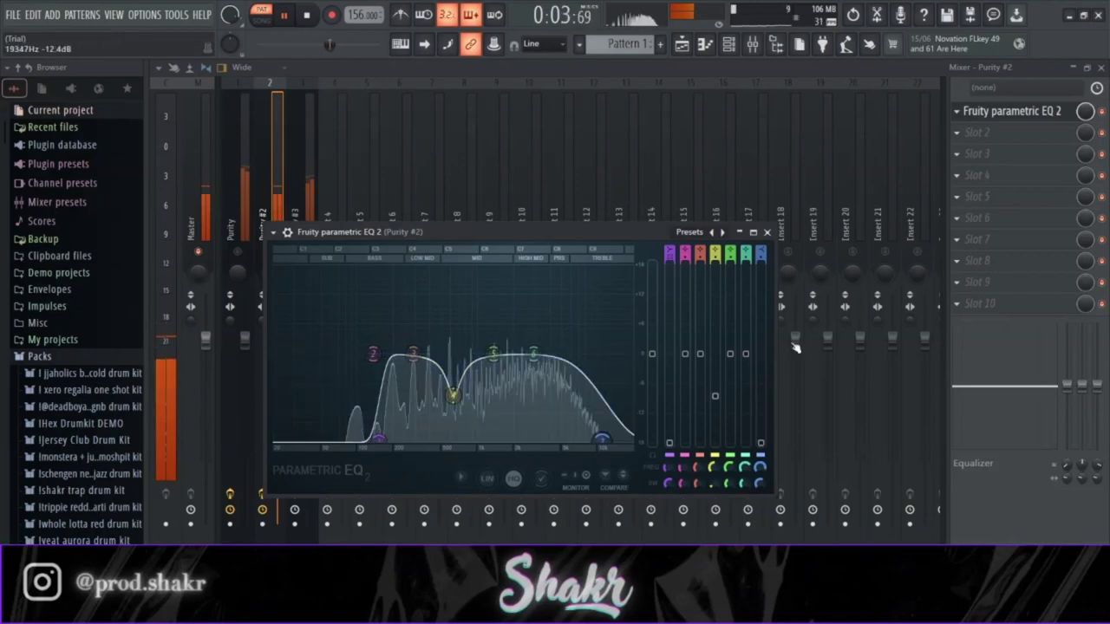
- Add Fruity Flangus and Fruity Chorus at reduced mix levels and Fruity Convolver at 28% mix to the Purity #2 track
left_click(1013, 112)
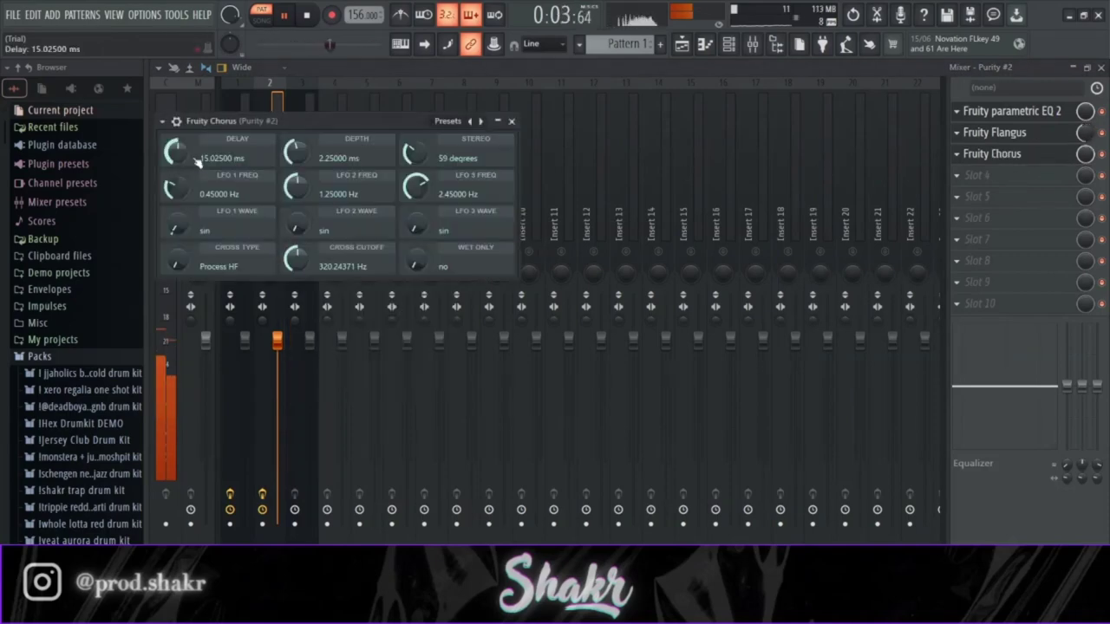
left_click_drag(1085, 154, 1085, 177)
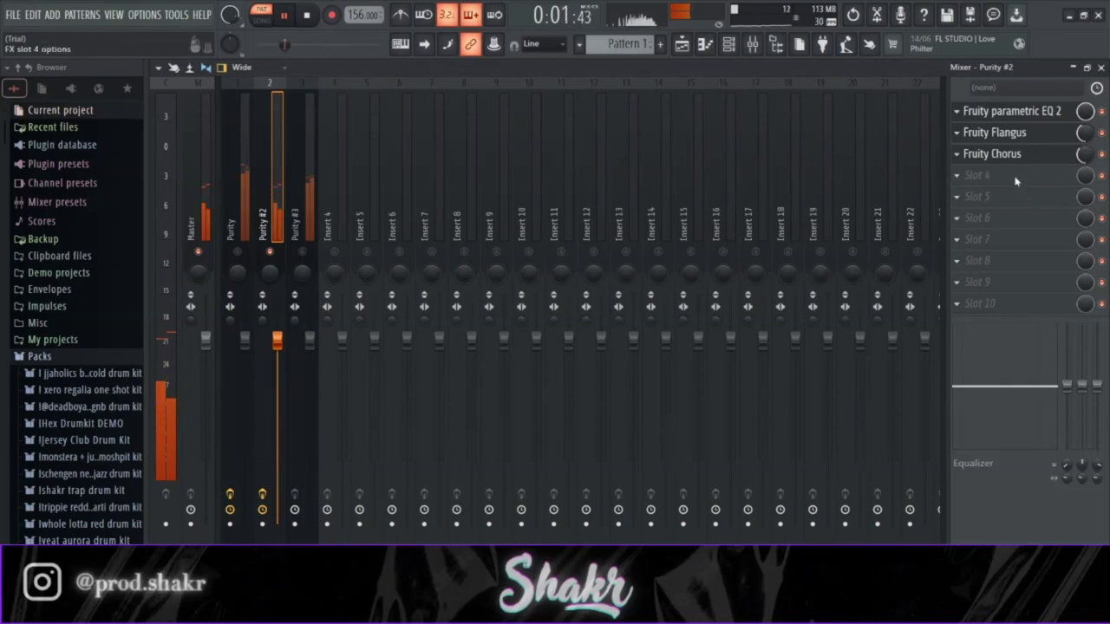
left_click(710, 344)
left_click_drag(1084, 175, 1085, 208)
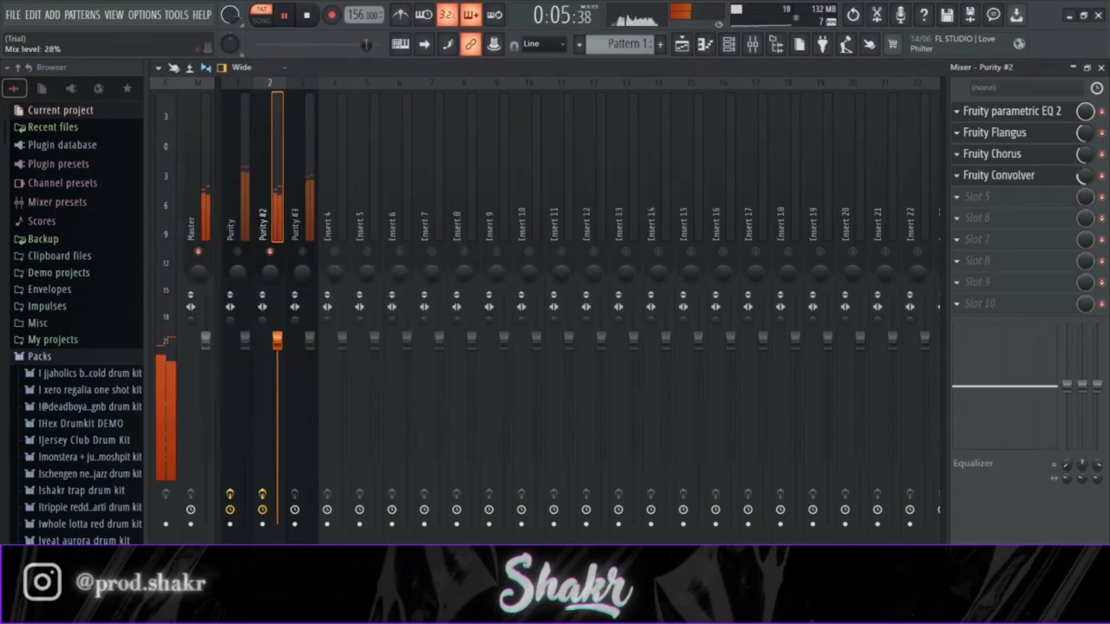
- Add Fruity Parametric EQ 2 to the soloed Purity #3 track, with a low cut near 344 Hz, two mid dips and a high cut at 20000 Hz
left_click(315, 256)
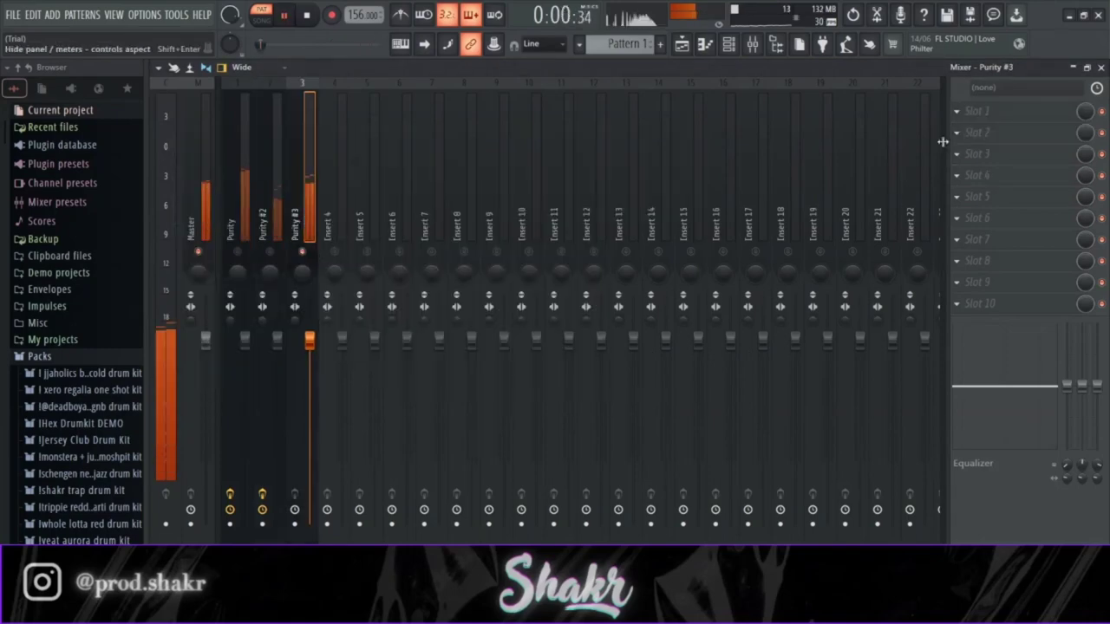
left_click(820, 130)
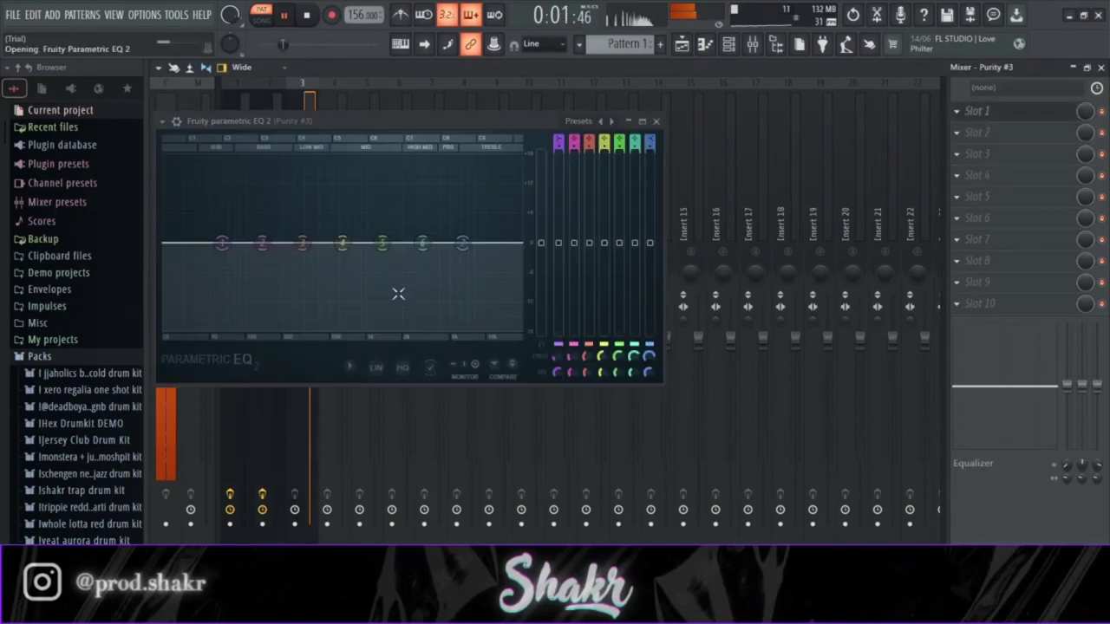
right_click(231, 250)
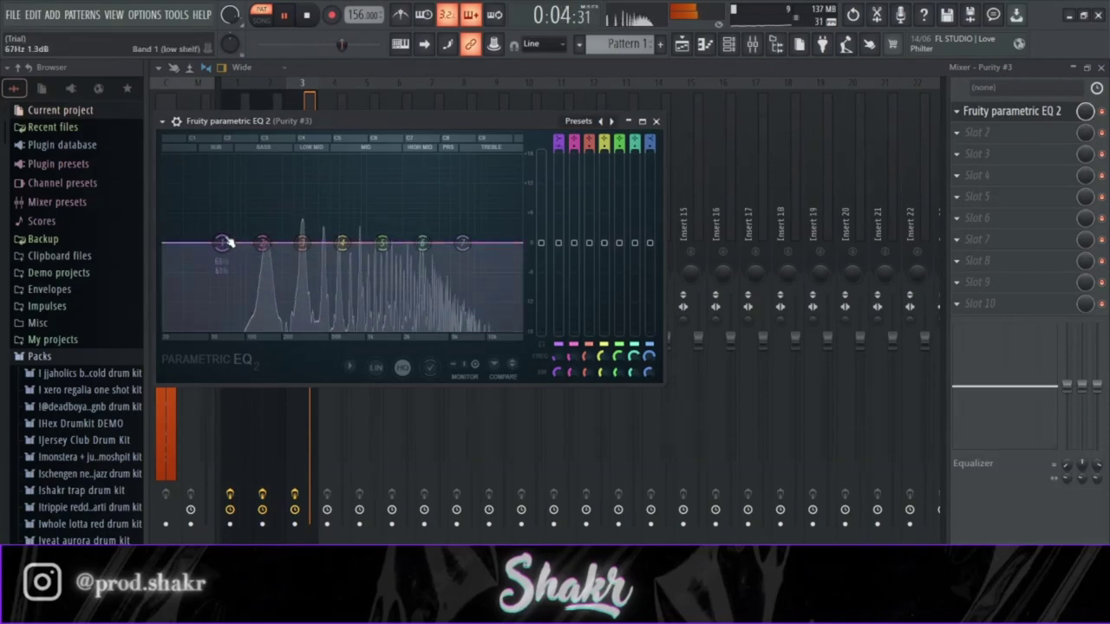
left_click_drag(222, 243, 310, 328)
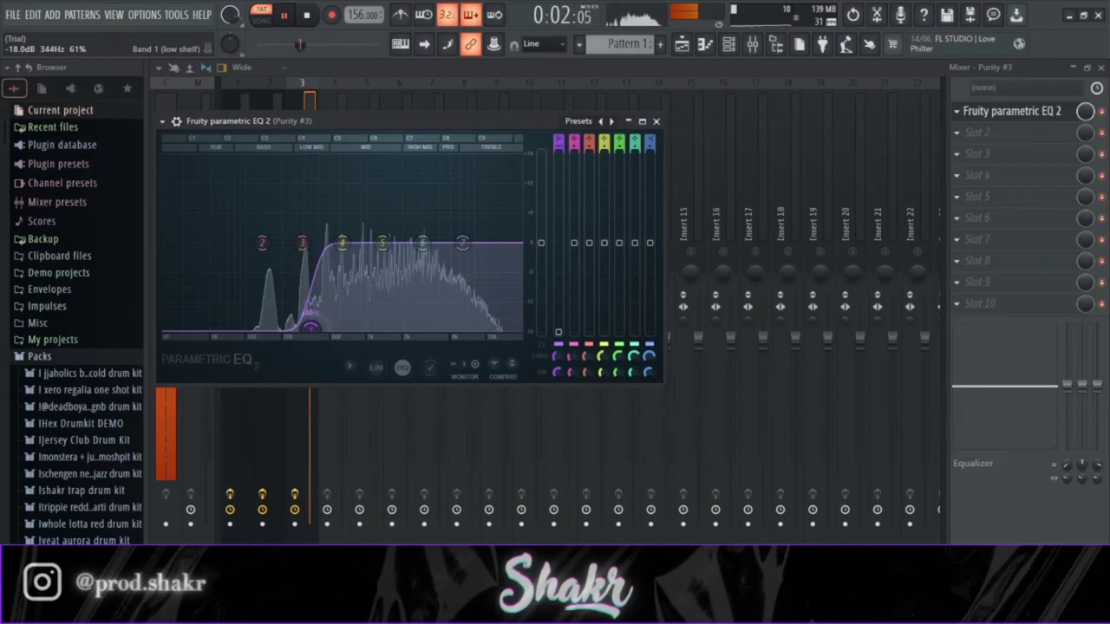
left_click_drag(381, 243, 526, 335)
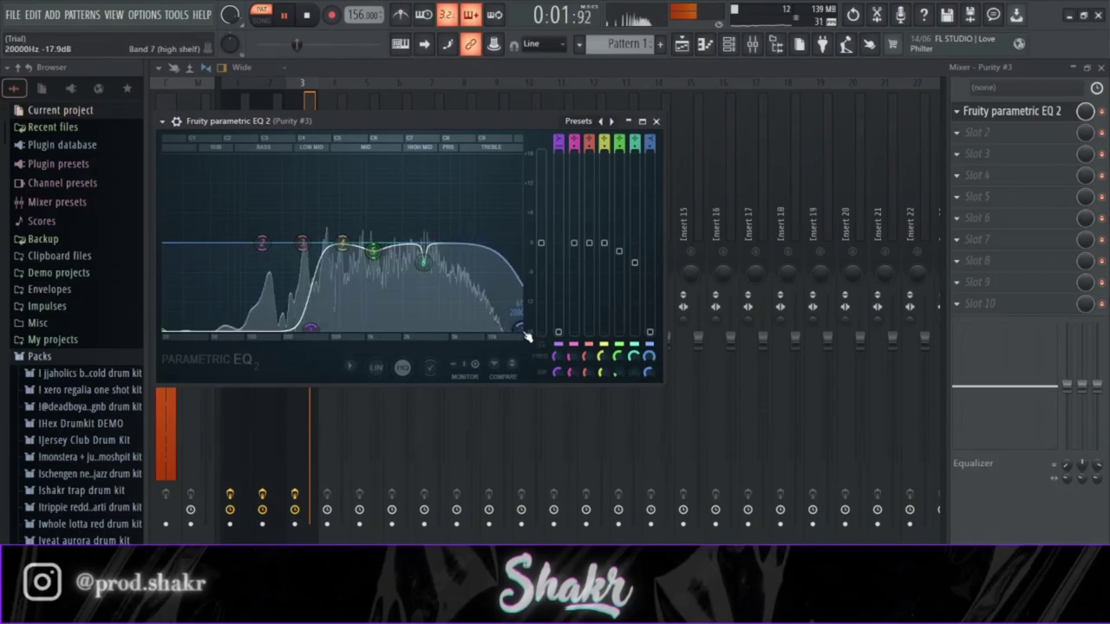
- Add Fruity Flangus at a reduced mix level to the Purity #3 track, then unsolo the track and play the pattern
left_click(1018, 114)
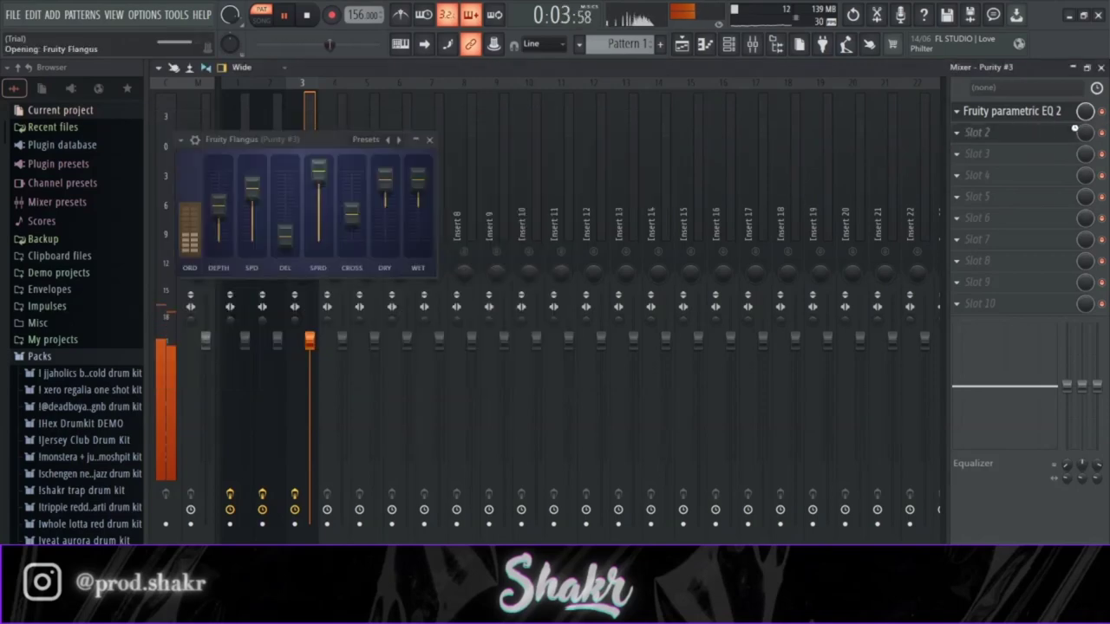
left_click(994, 131)
key("space")
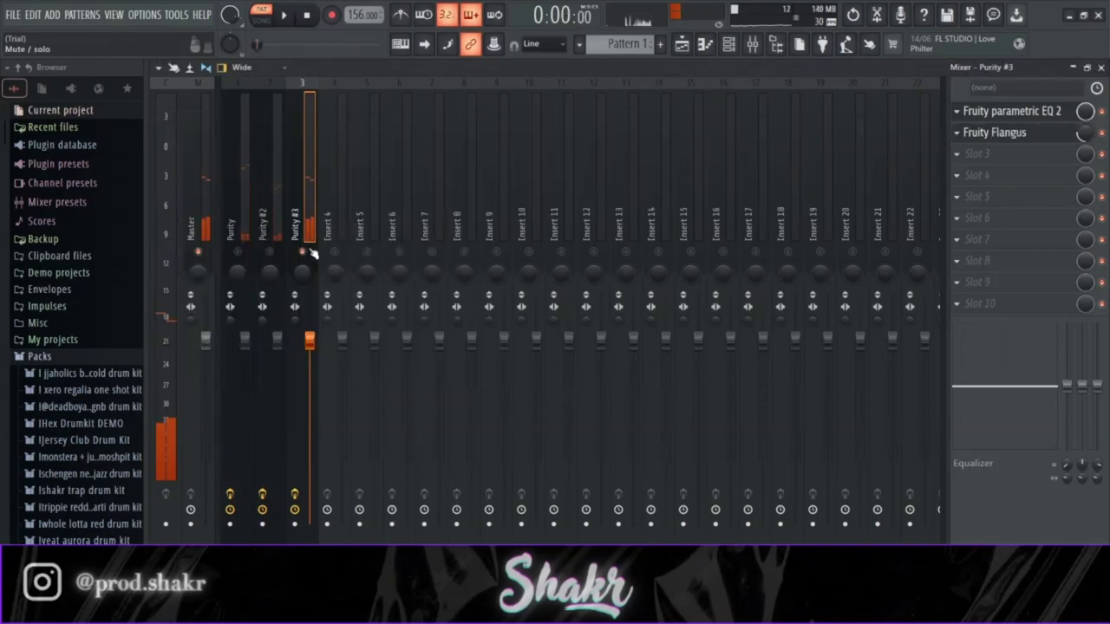
right_click(303, 251)
key("space")
- Add a Serum_x64 channel, start the synth in trial mode and open its preset browser
left_click(244, 215)
left_click(728, 44)
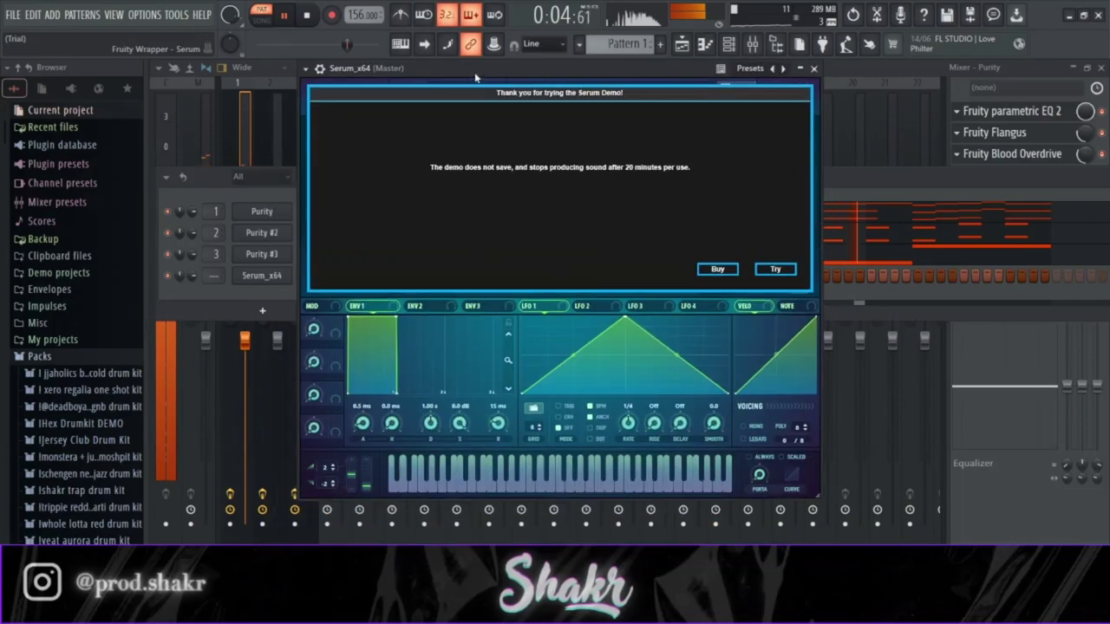
left_click(773, 269)
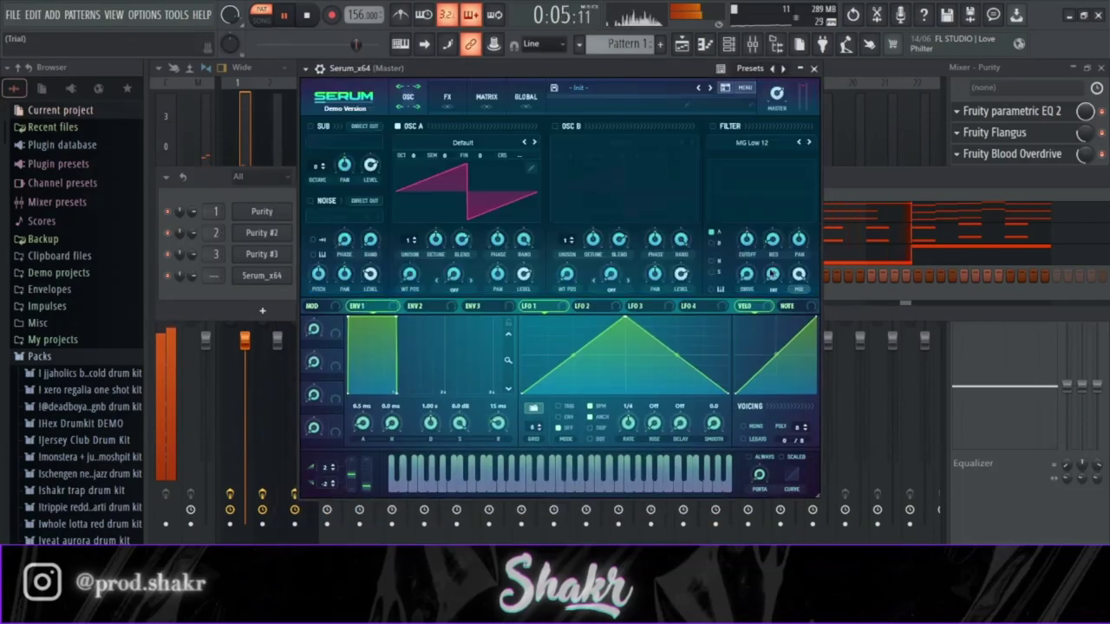
left_click(725, 88)
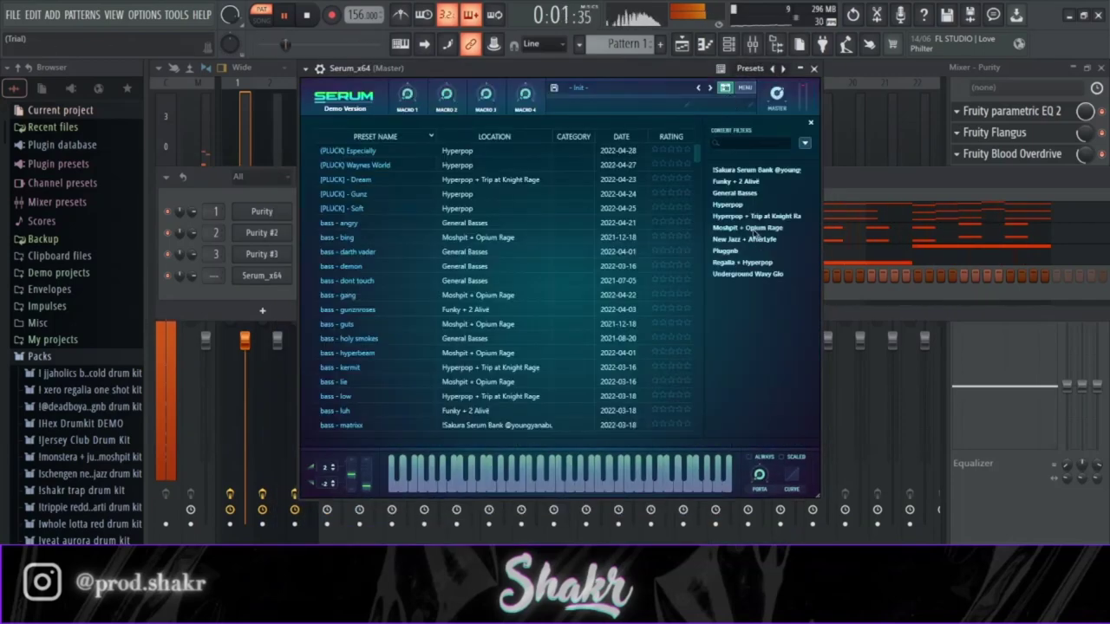
key("space")
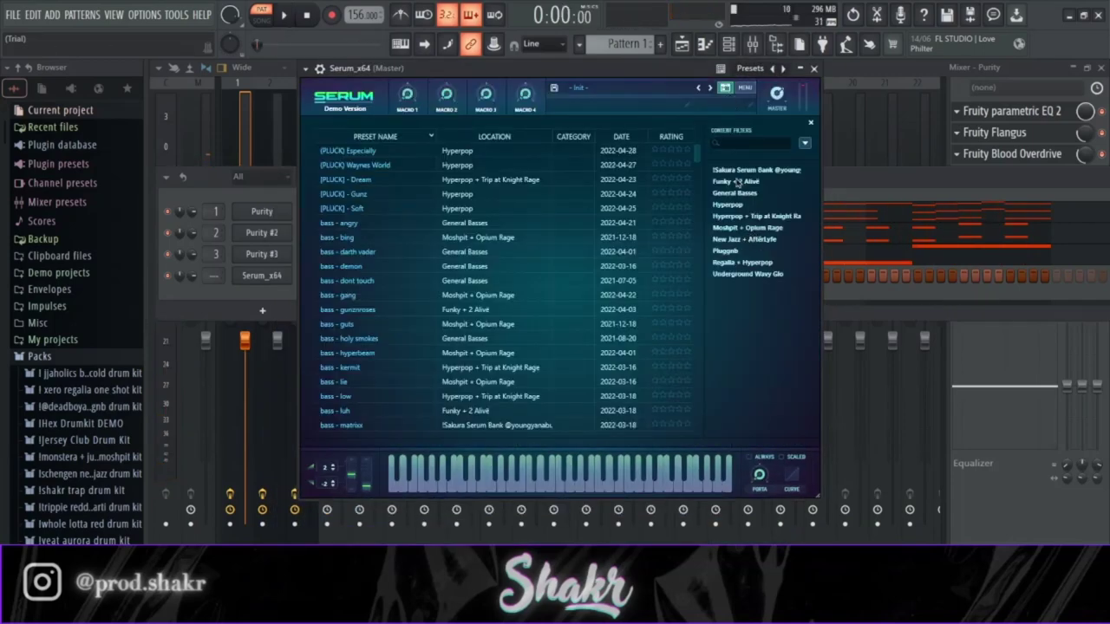
left_click(725, 89)
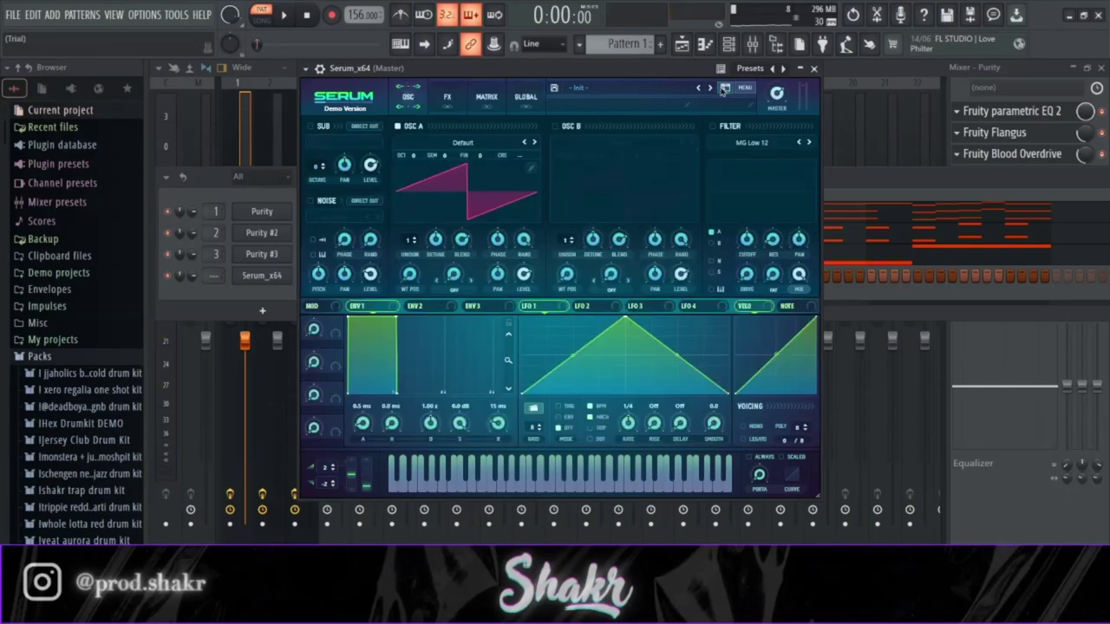
left_click(724, 89)
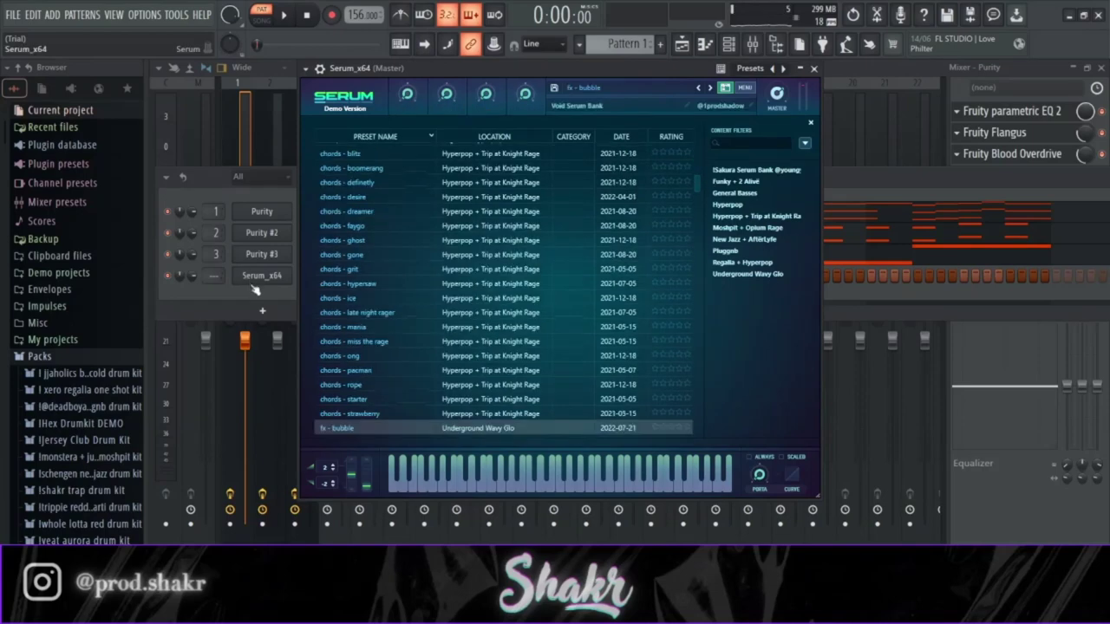
- Audition the fx - devious lick and fx - take off presets in Serum and reload fx - bubble
scroll(328, 319, "down", 3)
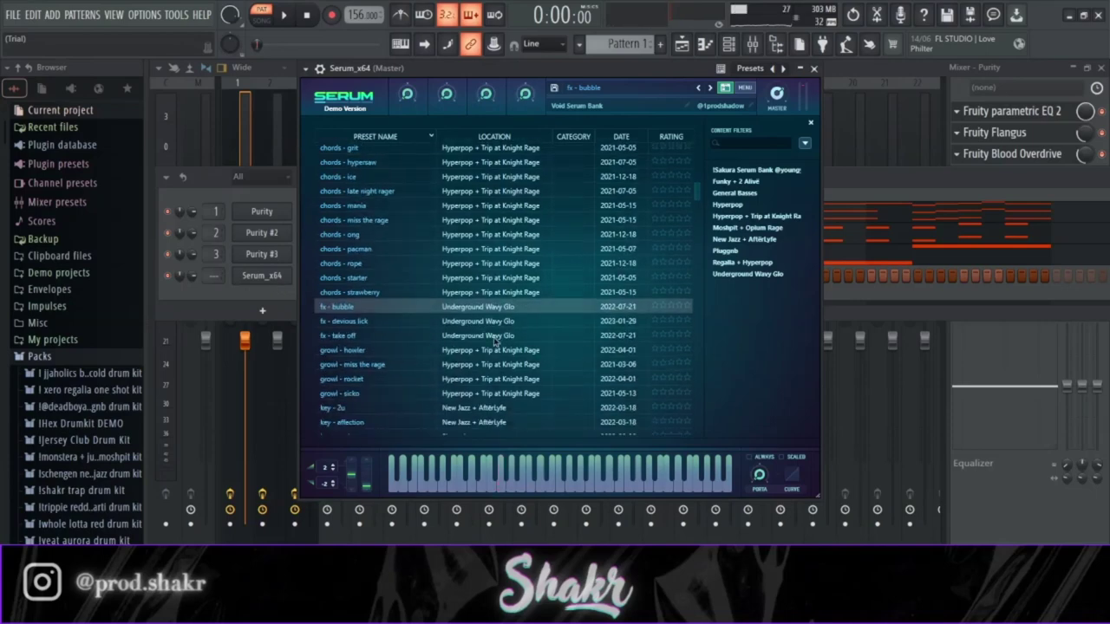
left_click(471, 323)
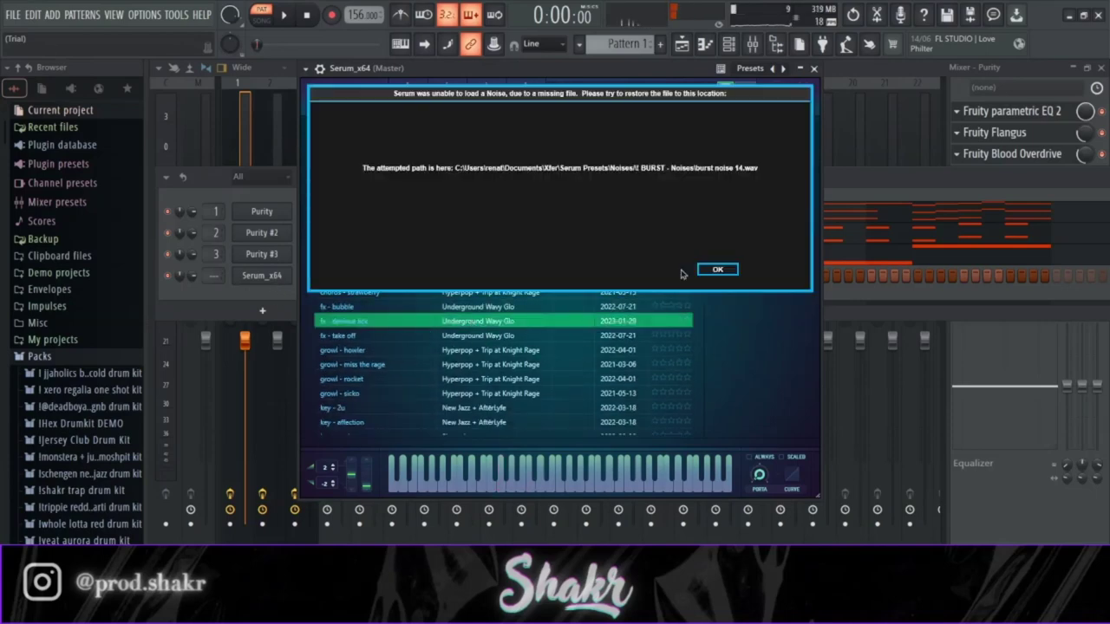
left_click(716, 269)
left_click(443, 339)
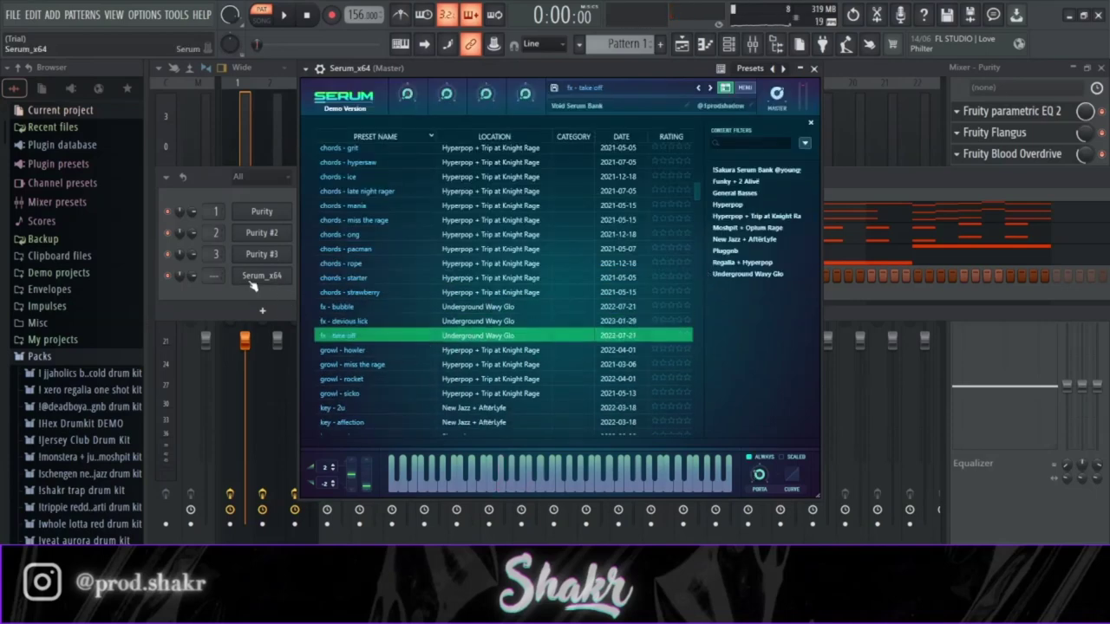
left_click(468, 309)
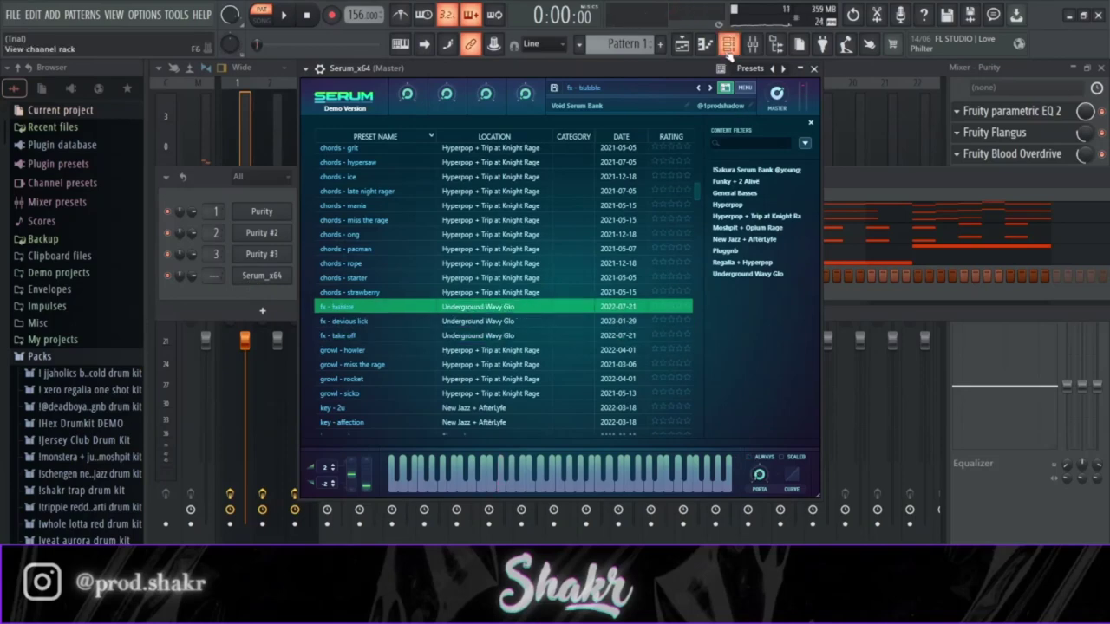
- Draw a two-bar Serum_x64 pattern of long D5, D#5 and D5 notes in the piano roll
left_click(705, 43)
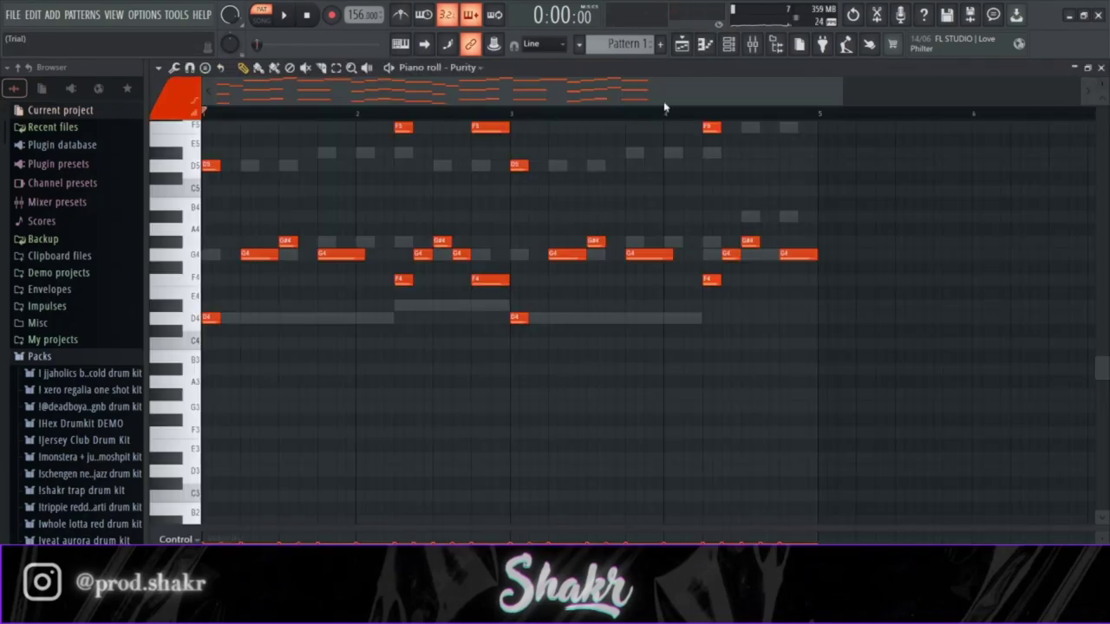
left_click(477, 136)
scroll(286, 258, "up", 2)
left_click(208, 243)
left_click(317, 229)
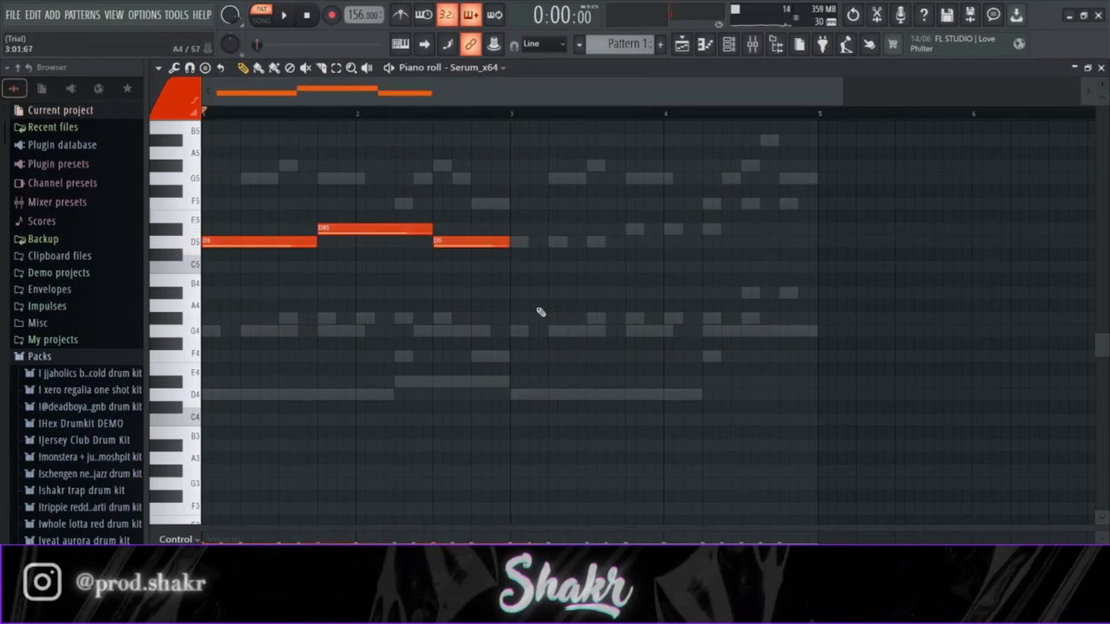
- Duplicate the two-bar Serum_x64 notes into bars 3 and 4 and play the pattern
key("ctrl+a")
key("ctrl+b")
key("ctrl+d")
key("space")
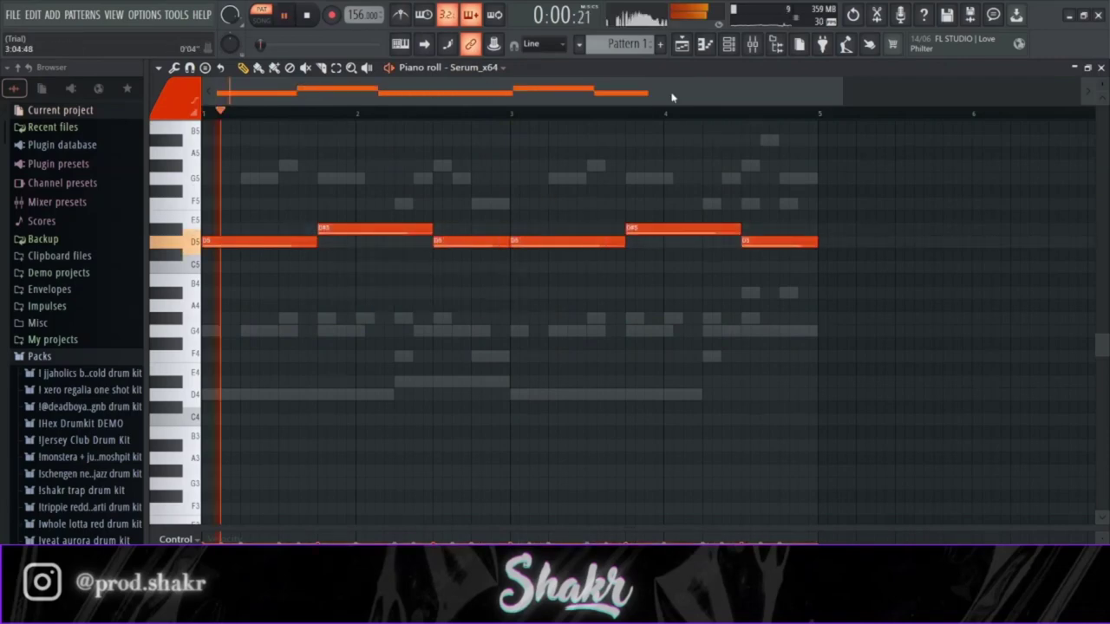
- Transpose all Serum_x64 notes up one octave and replay the pattern to check them
key("F6")
key("F6")
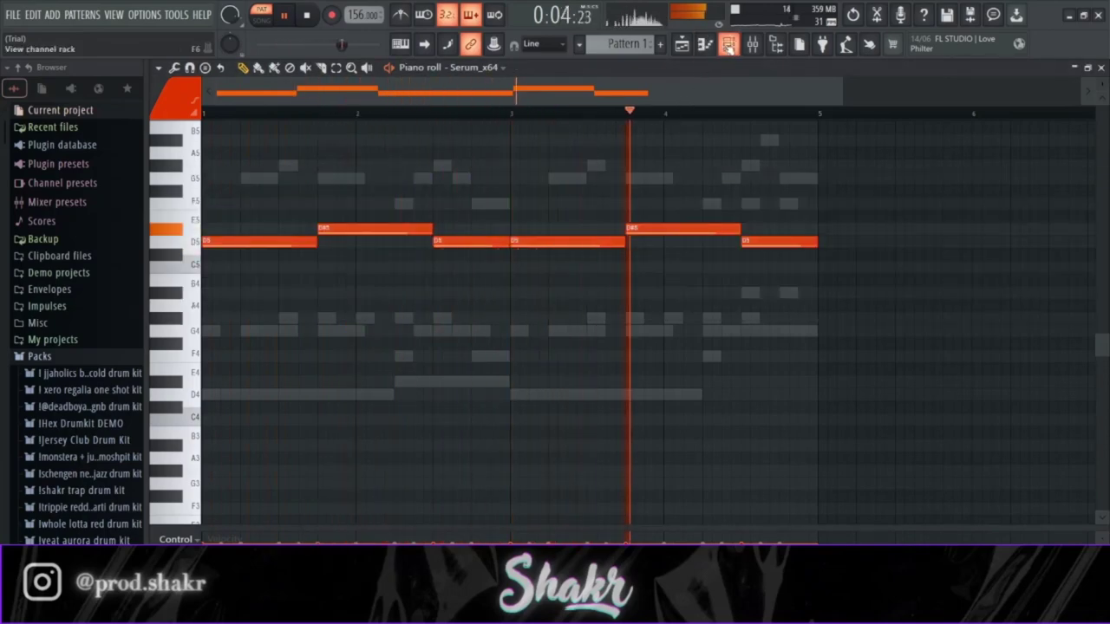
key("F6")
key("F6")
key("space")
key("ctrl+Up")
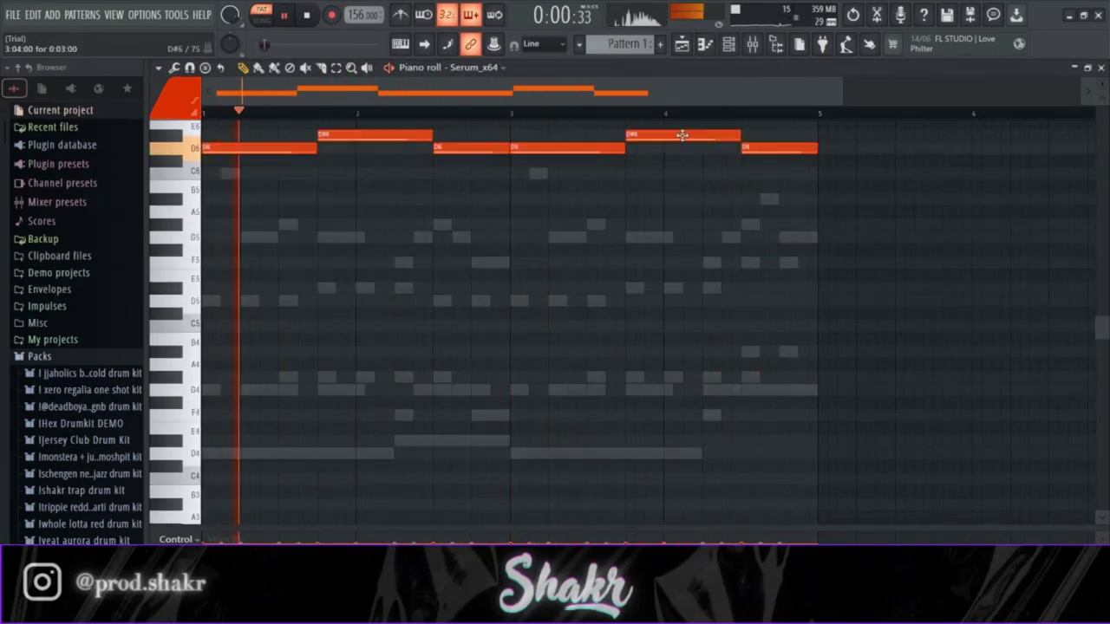
key("space")
- Solo the Serum_x64 channel during playback and reopen its synth in trial mode
key("F6")
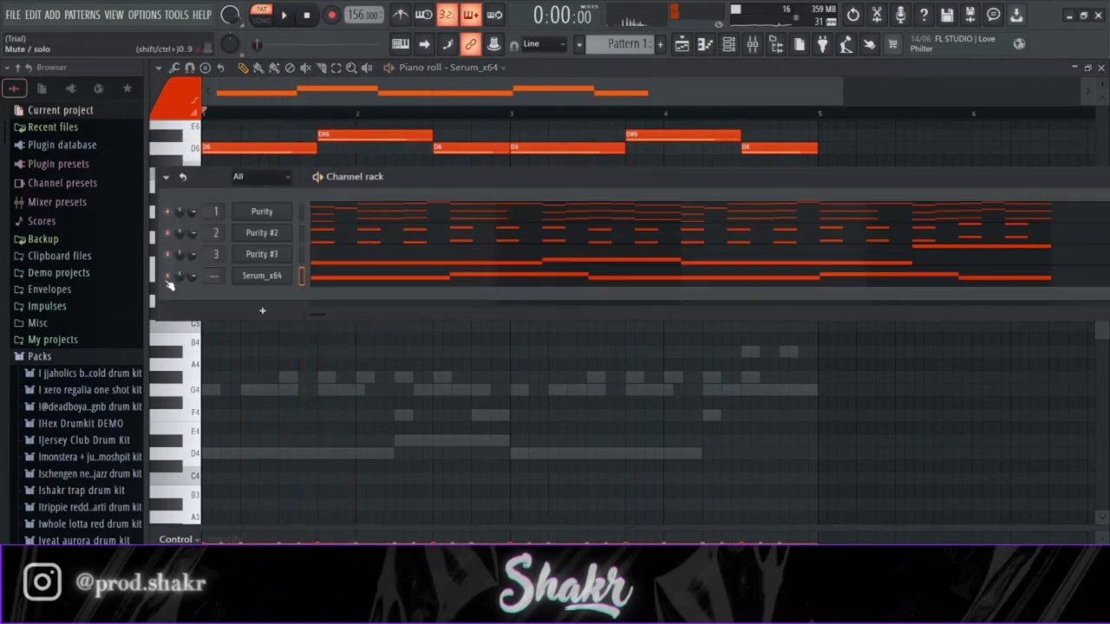
key("space")
left_click(261, 275)
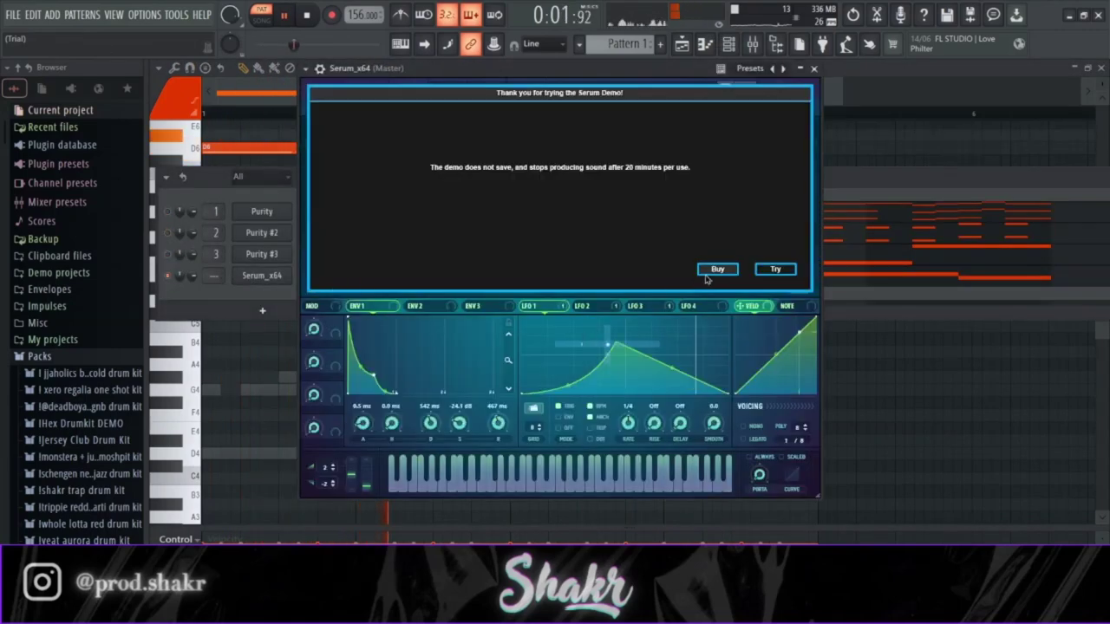
left_click(775, 268)
- Step through the Serum presets past fx - devious lick and load fx - take off, listening to each
left_click(710, 88)
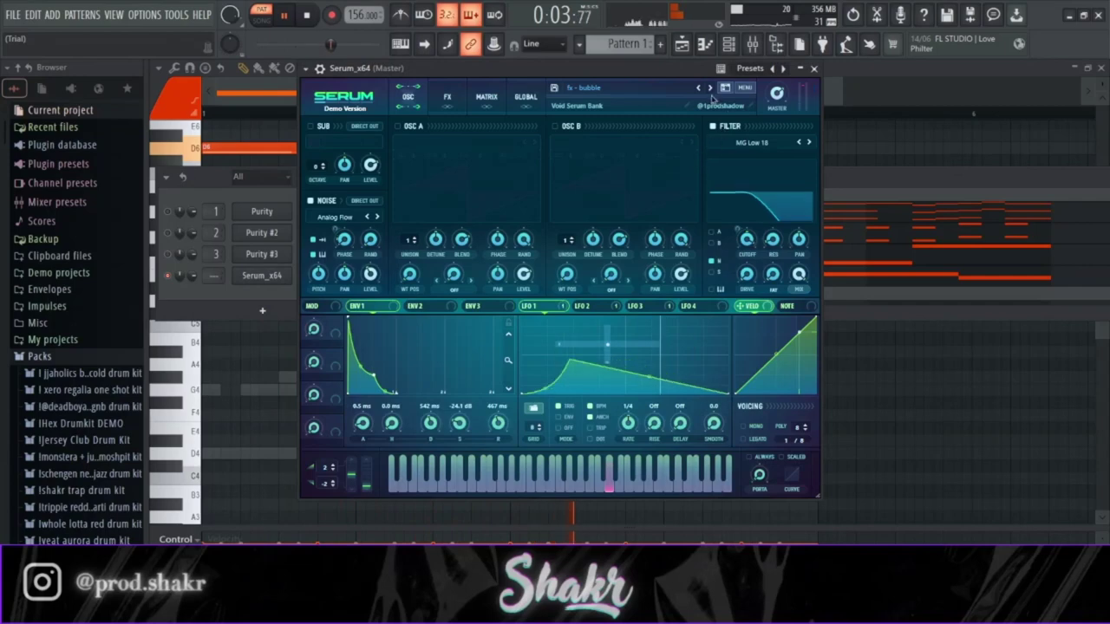
left_click(710, 88)
left_click(710, 88)
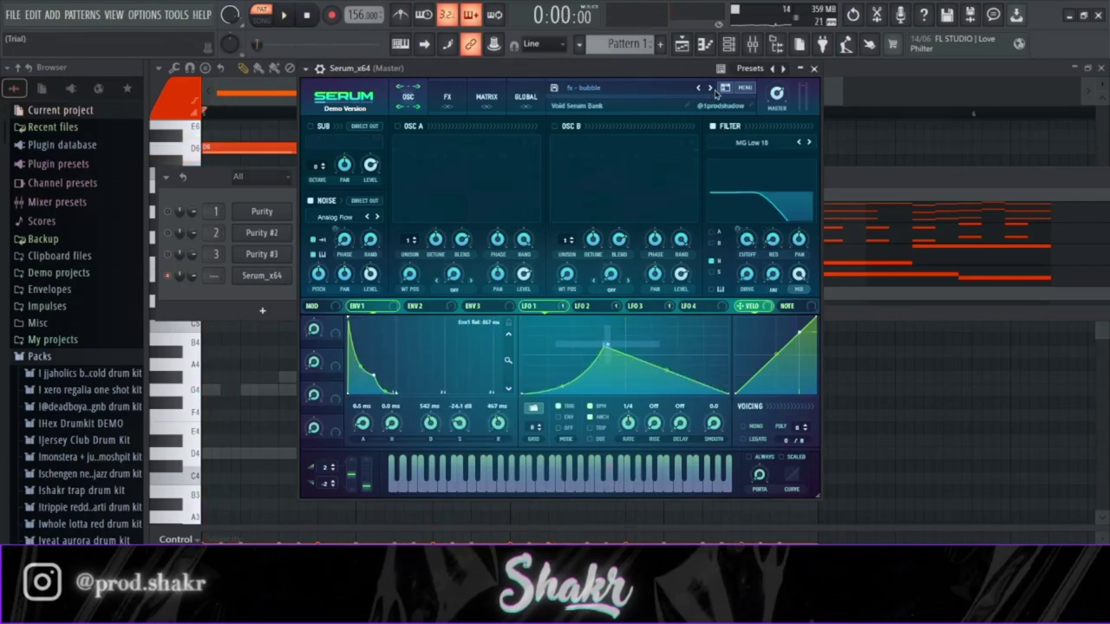
left_click(712, 89)
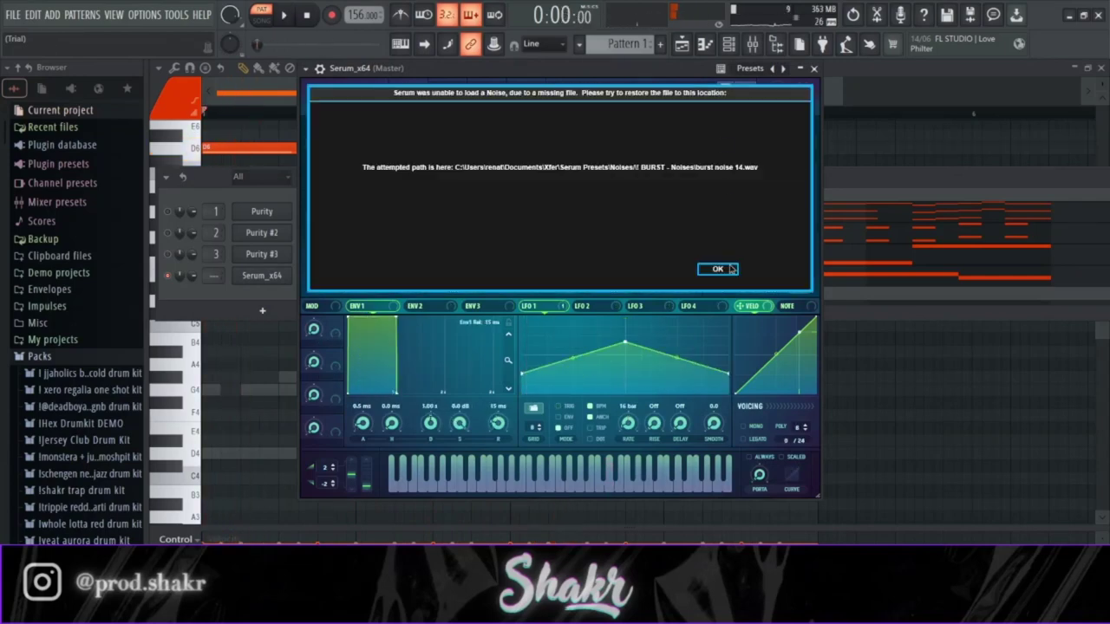
left_click(724, 267)
key("space")
key("space")
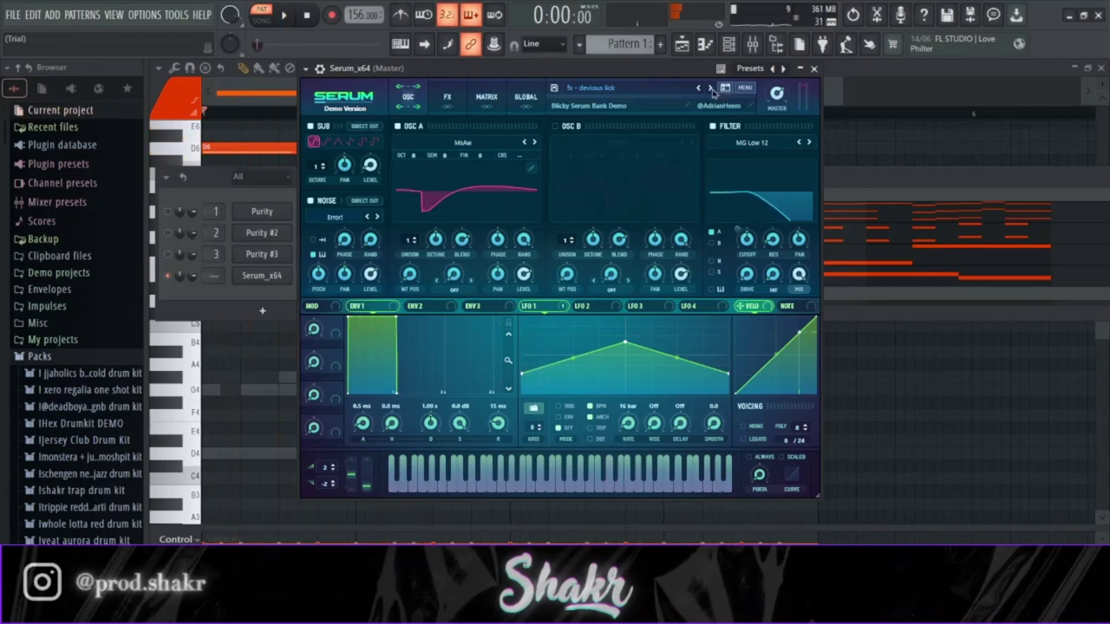
left_click(713, 89)
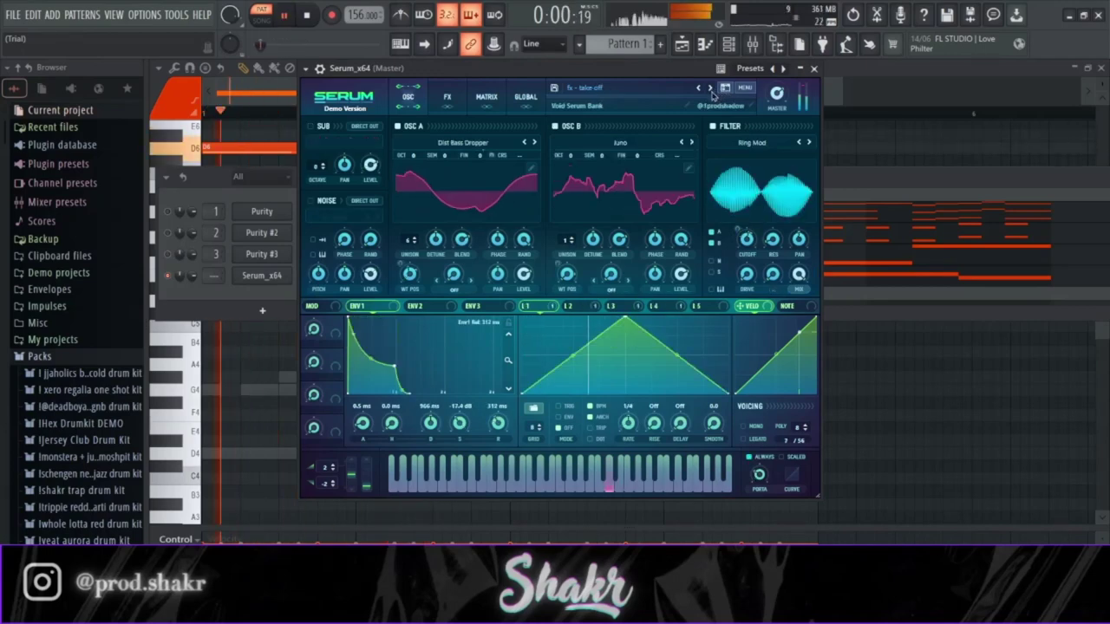
- Close the Serum window, unmute all the channels and play the full layered pattern
left_click(813, 67)
key("space")
key("space")
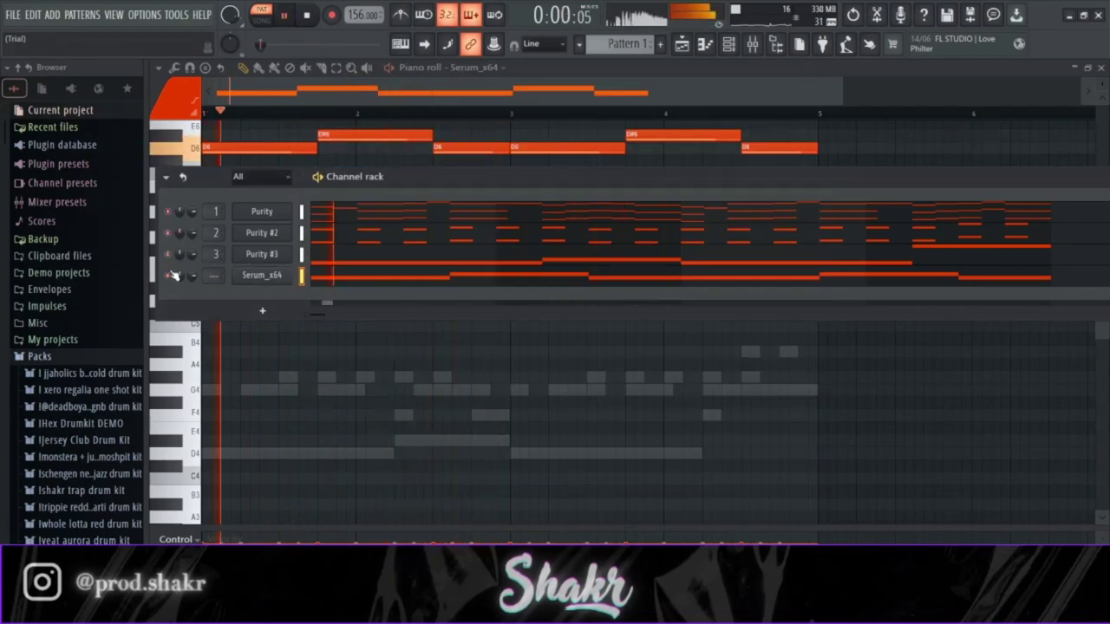
key("F6")
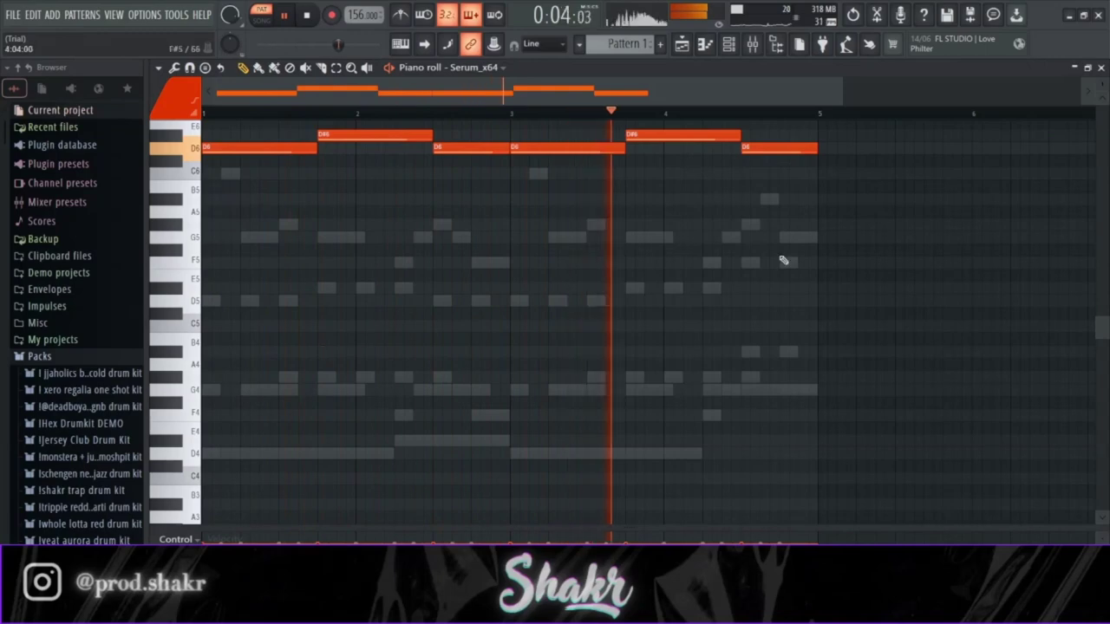
key("F6")
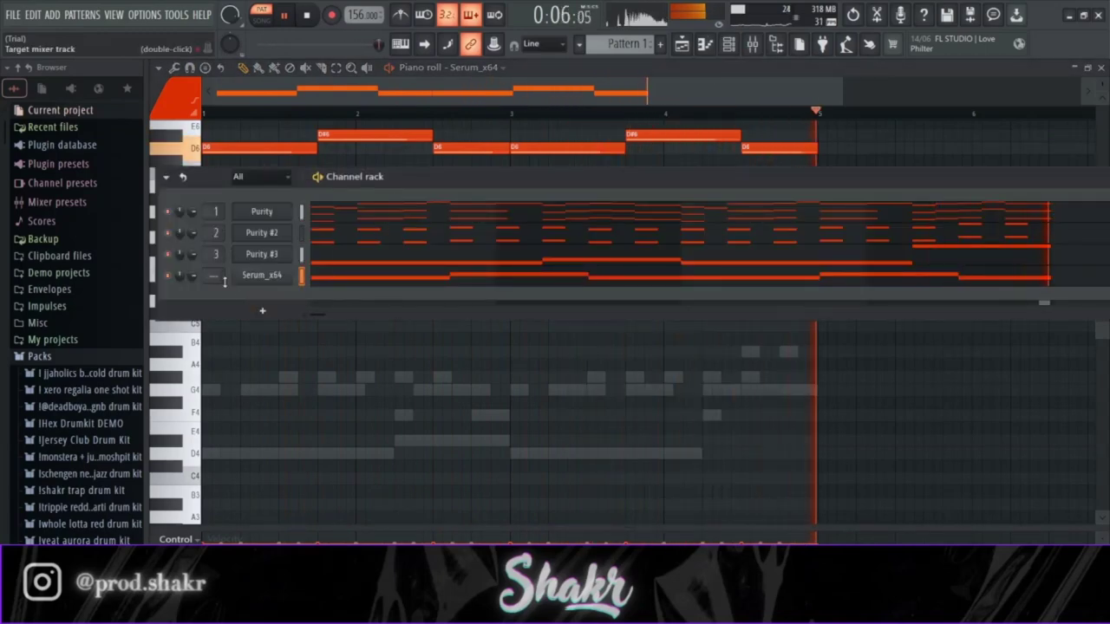
- Route Serum_x64 to mixer track 4, add Fruity Delay Bank at a reduced mix level and solo the track
left_click(729, 44)
key("F6")
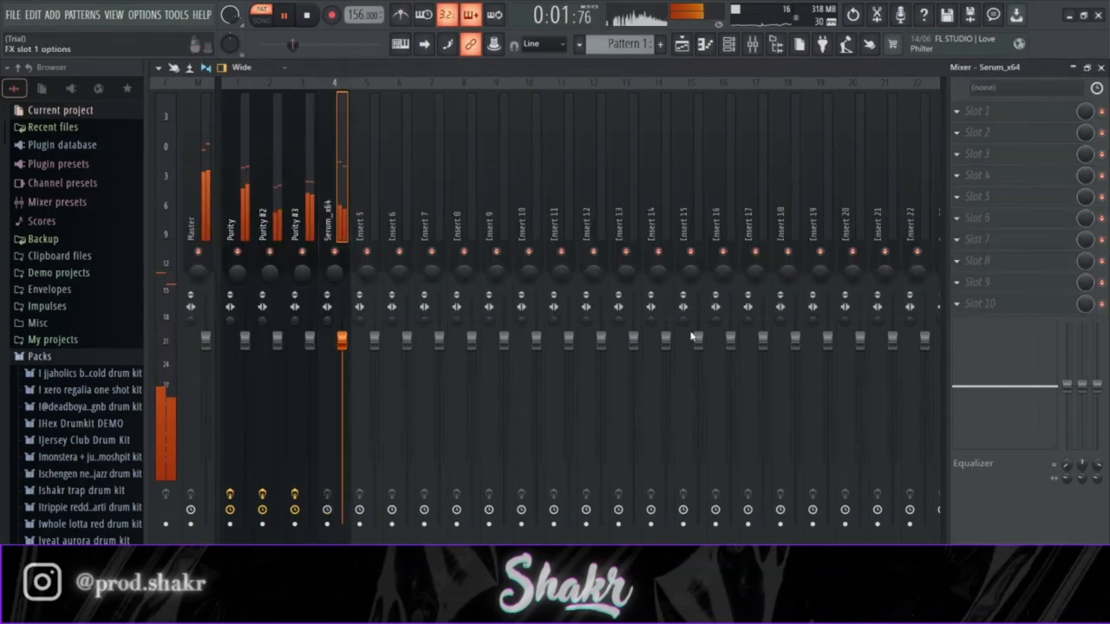
left_click(694, 378)
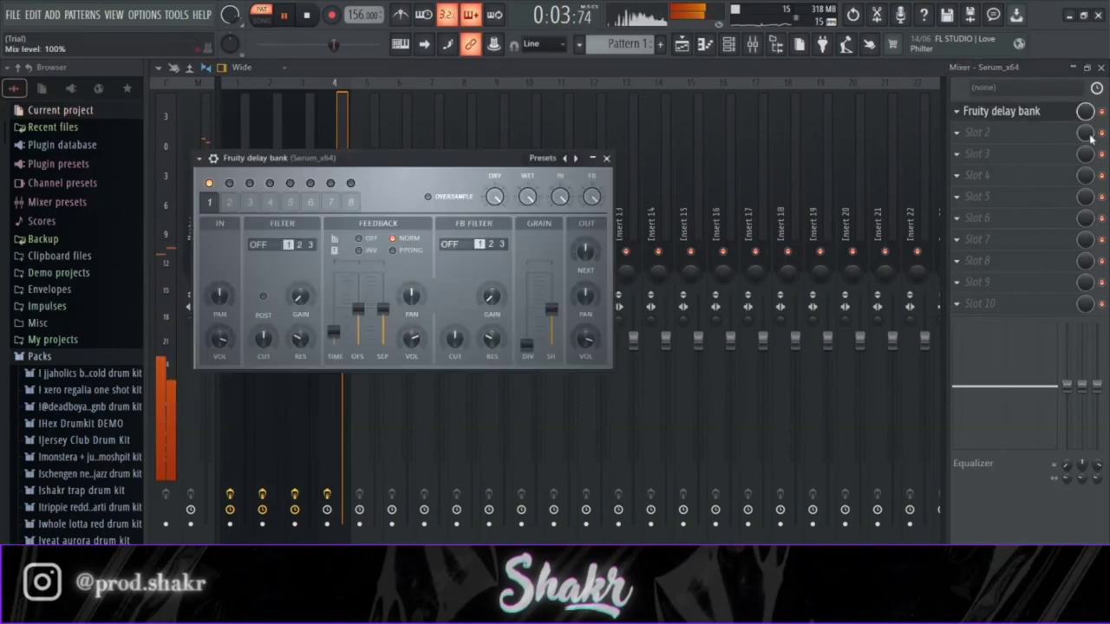
left_click_drag(1082, 113, 1081, 156)
right_click(334, 251)
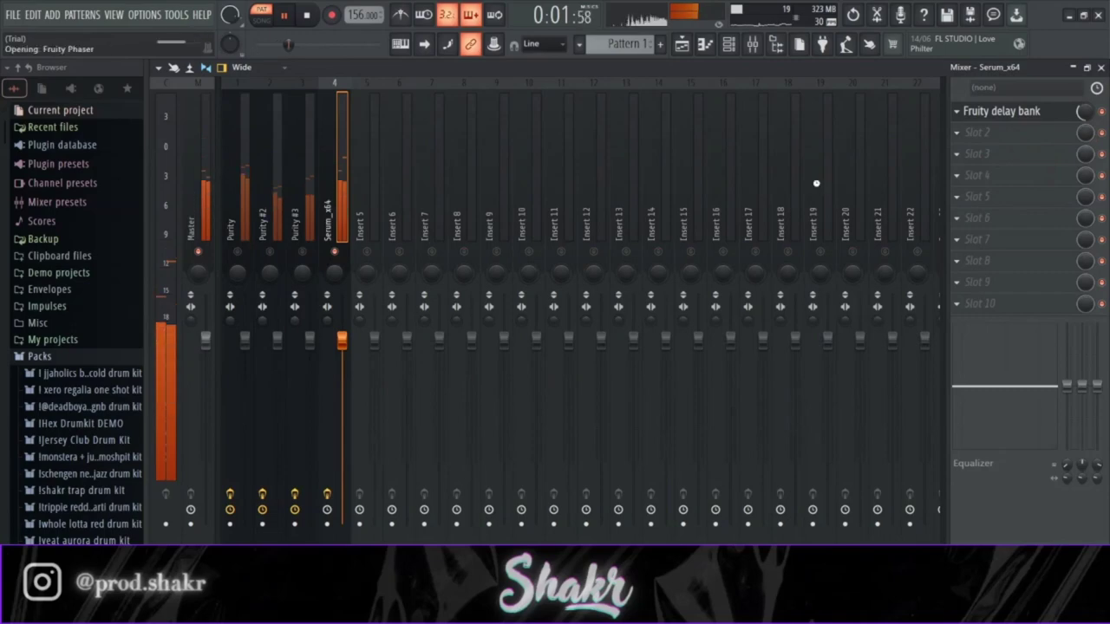
- Add Fruity Phaser and Fruity Flangus to the Serum_x64 mixer track at reduced mix levels, with Flangus at about 37%
left_click_drag(1087, 135, 1083, 189)
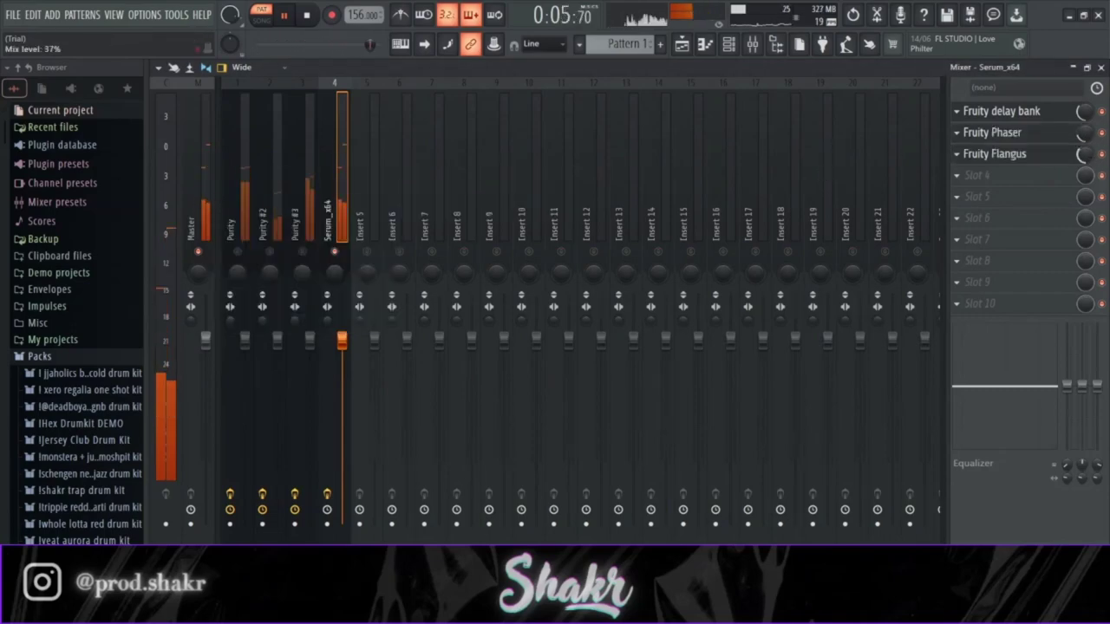
- Add Fruity parametric EQ 2 to Serum_x64, cut the lows steeply, dip around 490 Hz, 1290 Hz and the upper mids, and slightly boost the highs
left_click(828, 120)
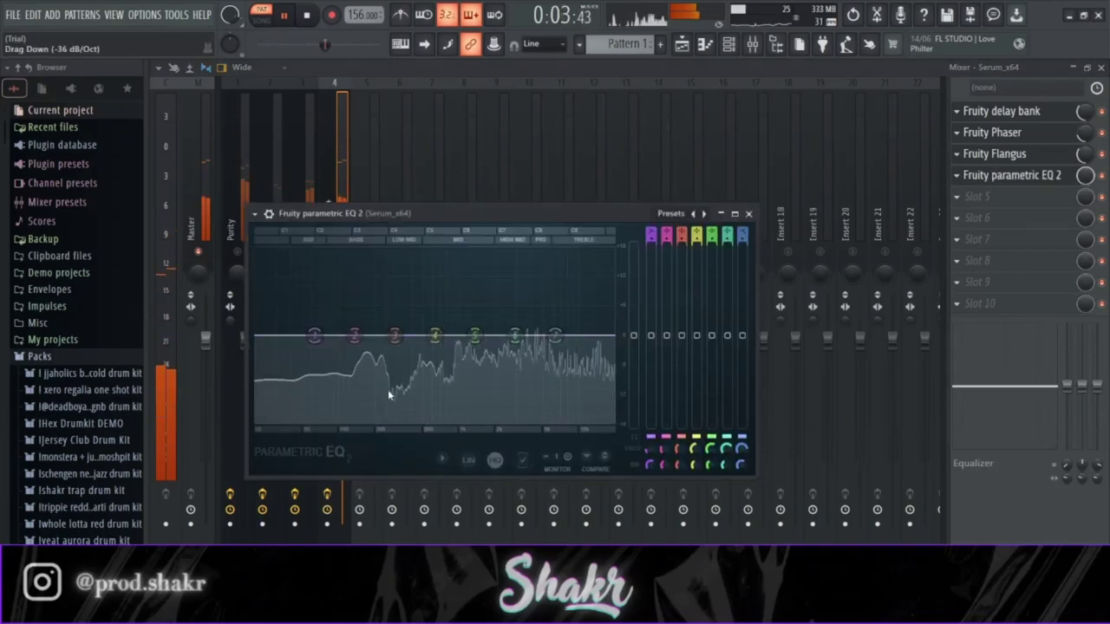
left_click_drag(368, 376, 359, 420)
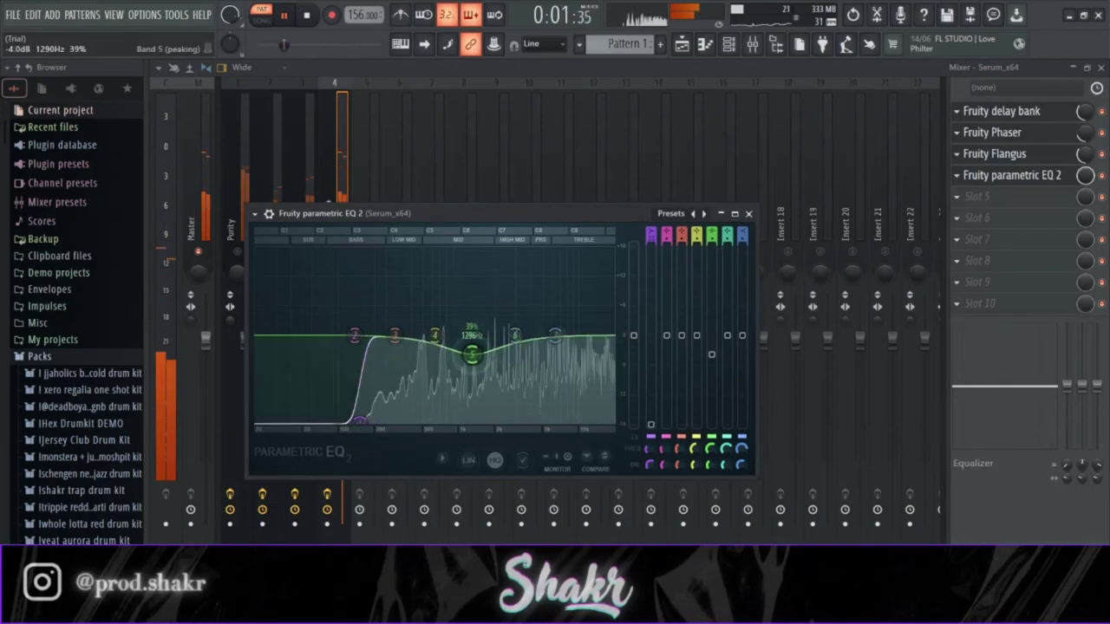
left_click_drag(474, 335, 474, 394)
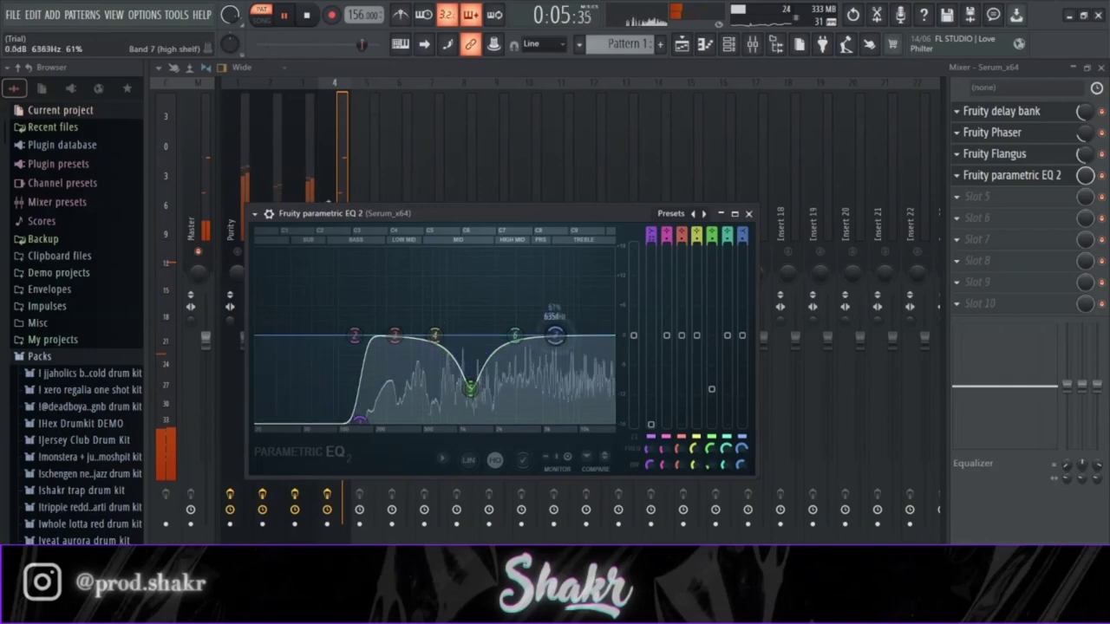
left_click_drag(555, 336, 599, 326)
left_click_drag(516, 335, 536, 365)
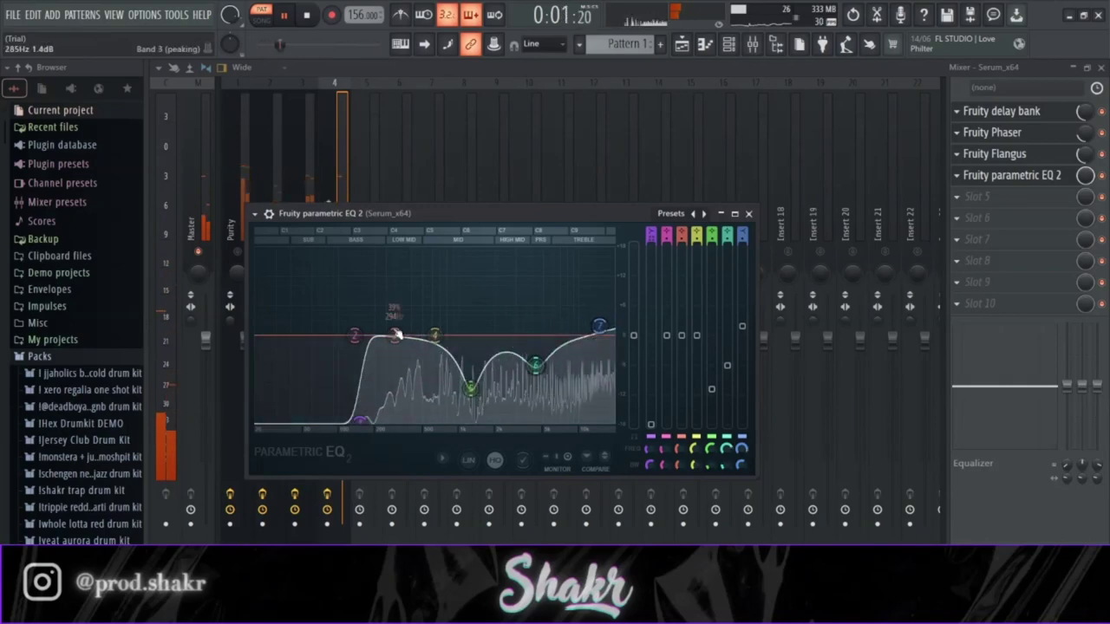
left_click_drag(397, 337, 424, 371)
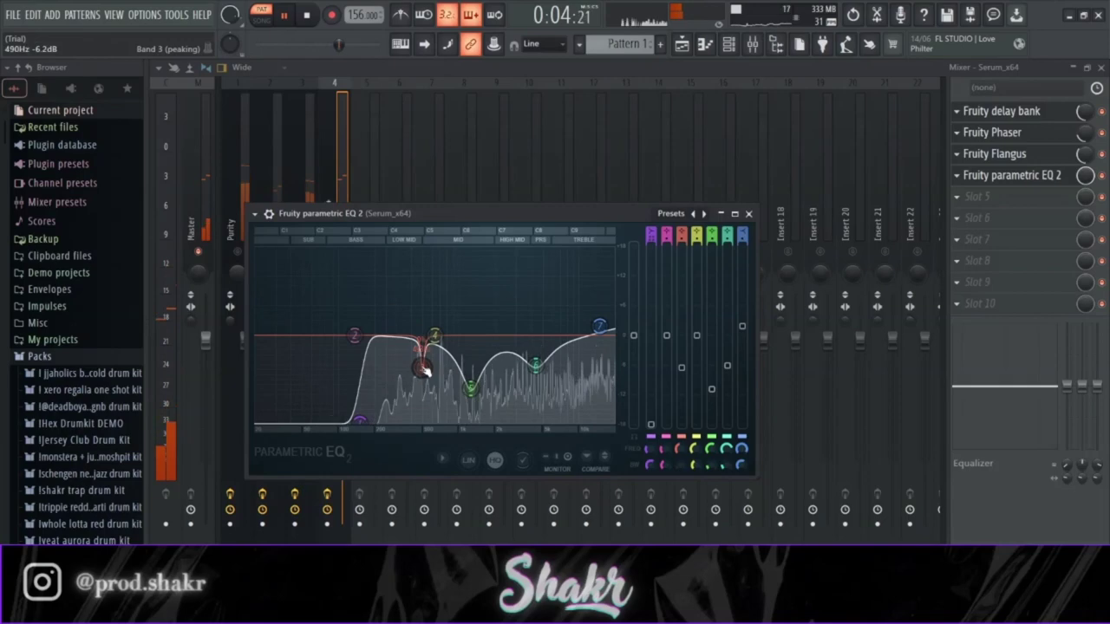
left_click(749, 213)
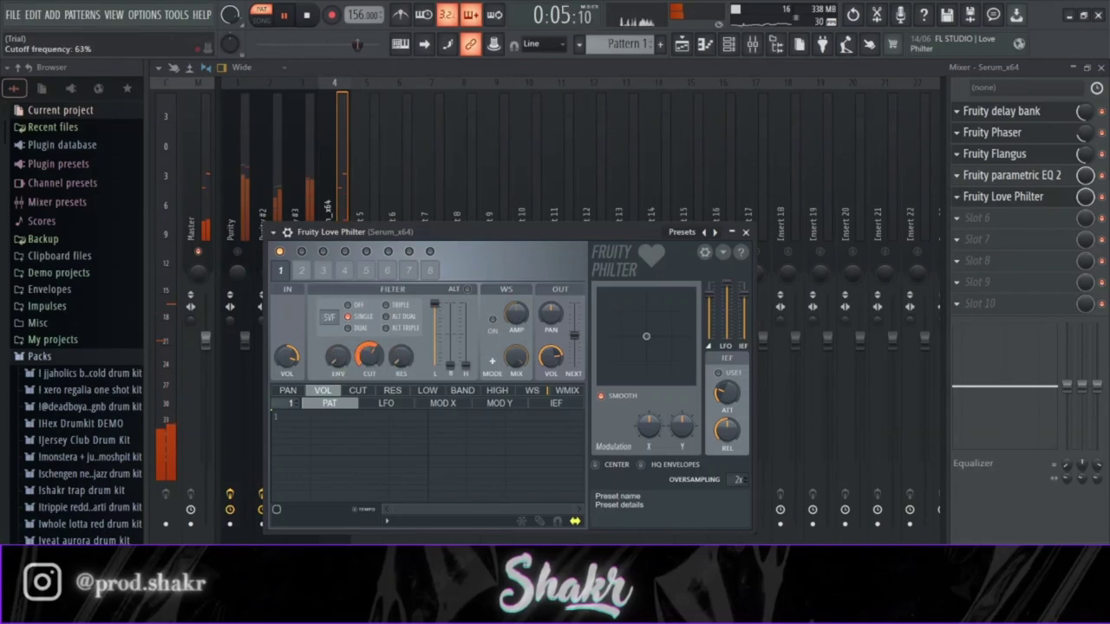
- Set the cutoff frequency to 75% in Fruity Love Philter on Serum_x64, close the effect and replay the pattern
left_click_drag(369, 356, 370, 343)
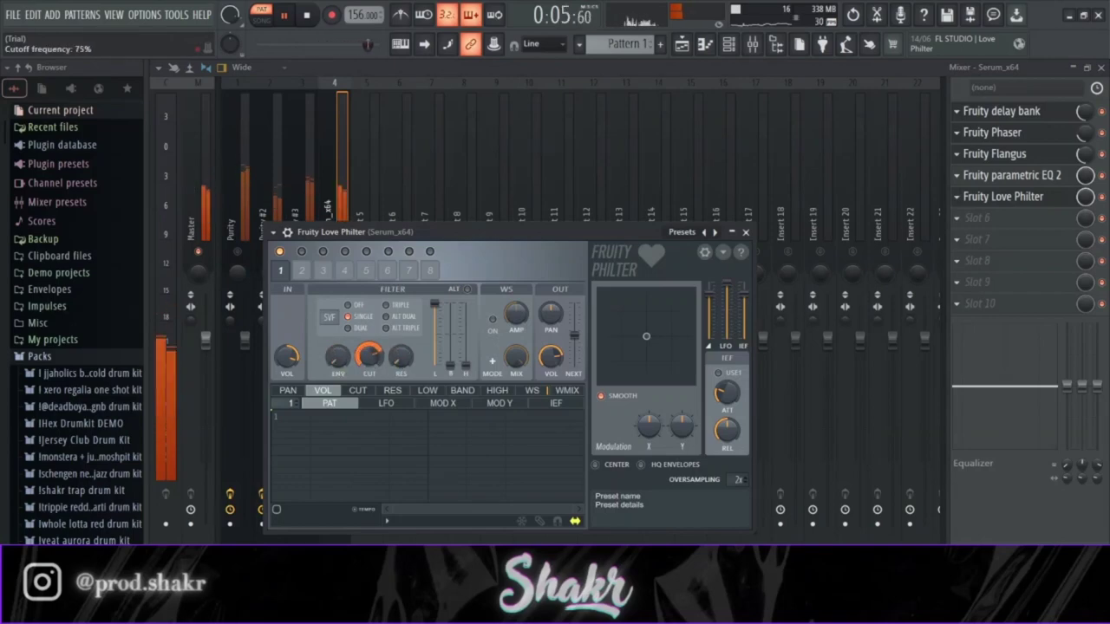
left_click(745, 232)
key("space")
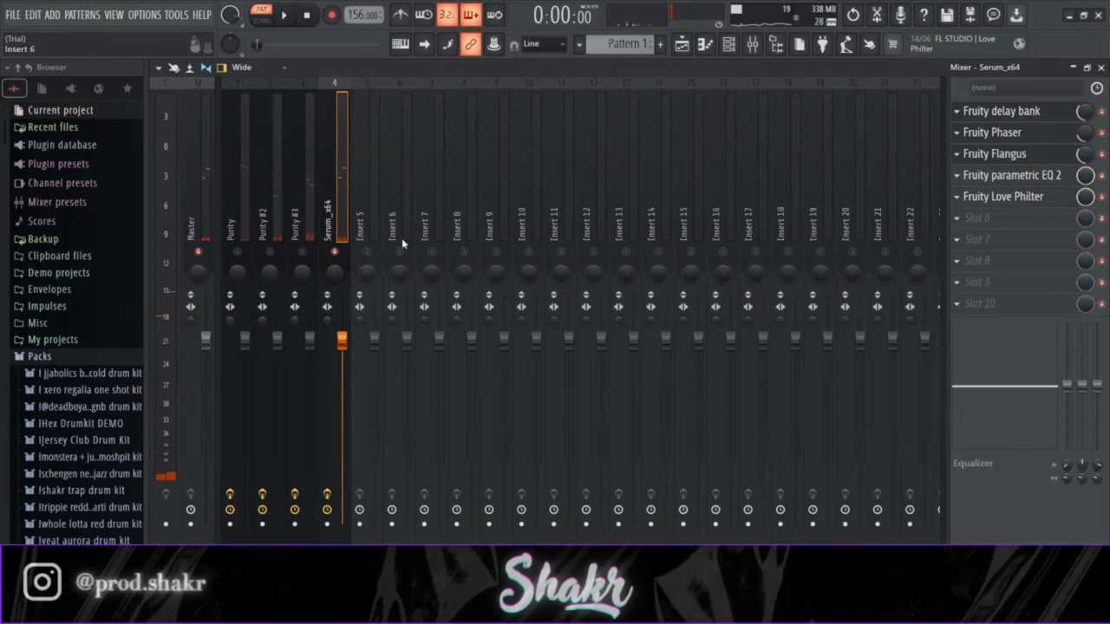
key("space")
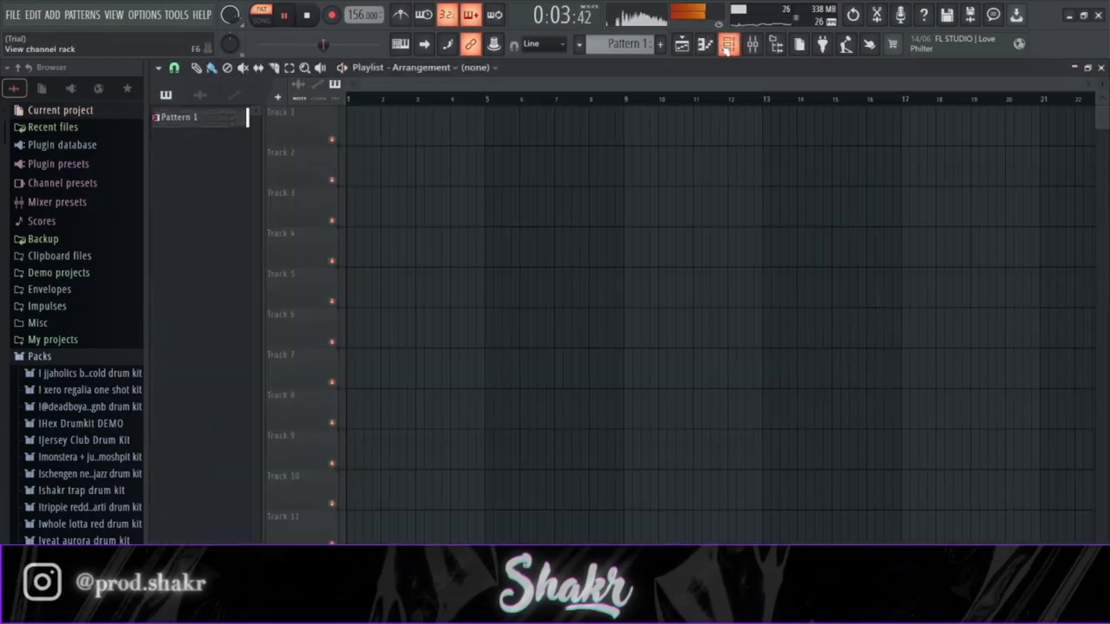
- Move the Purity #2, Purity #3 and Serum_x64 notes out of Pattern 1 into Pattern 2
left_click(727, 46)
scroll(643, 45, "down", 1)
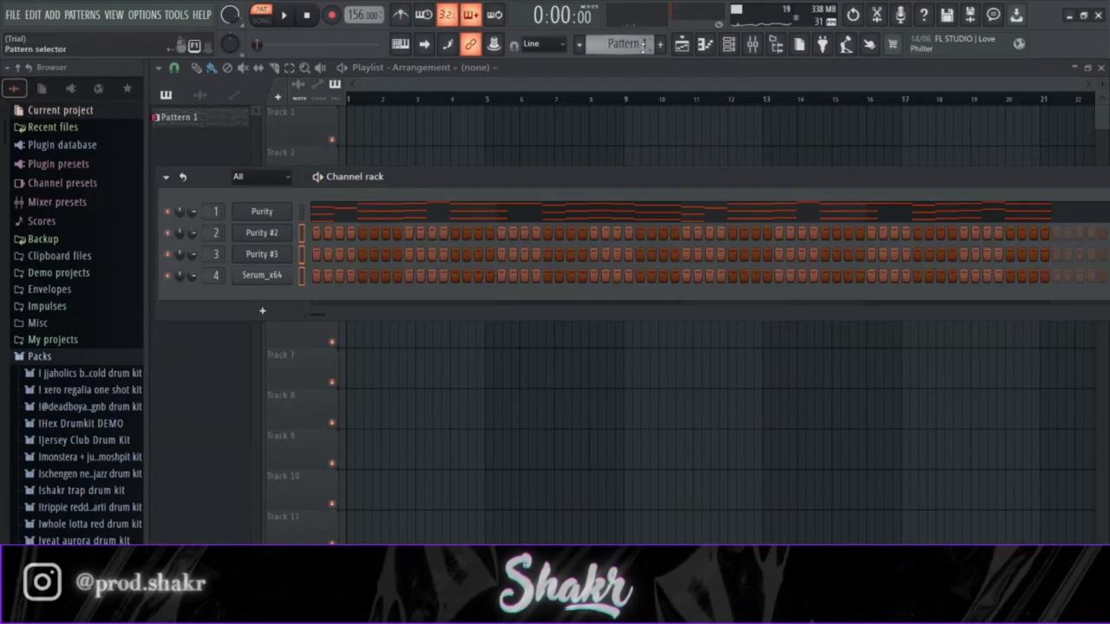
scroll(637, 45, "down", 1)
key("ctrl+v")
- Move the Purity #3 and Serum_x64 notes from Pattern 2 into Pattern 3
right_click(302, 232)
key("ctrl+x")
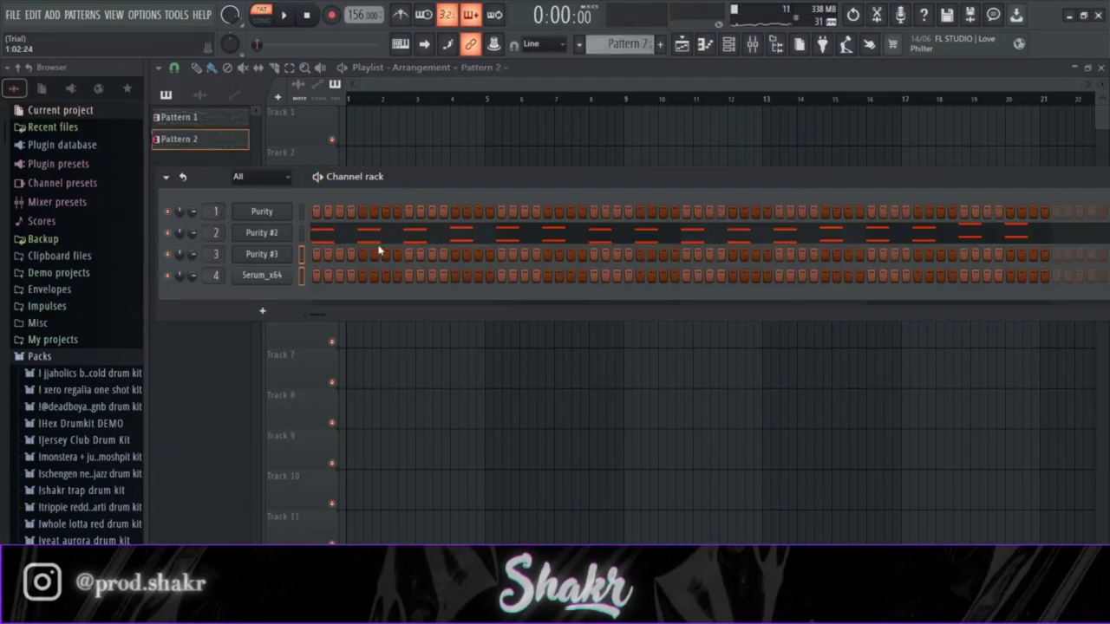
scroll(636, 43, "down", 1)
key("ctrl+v")
- Move the Serum_x64 notes from Pattern 3 into Pattern 4 and hide the channel rack
left_click(302, 276)
key("ctrl+x")
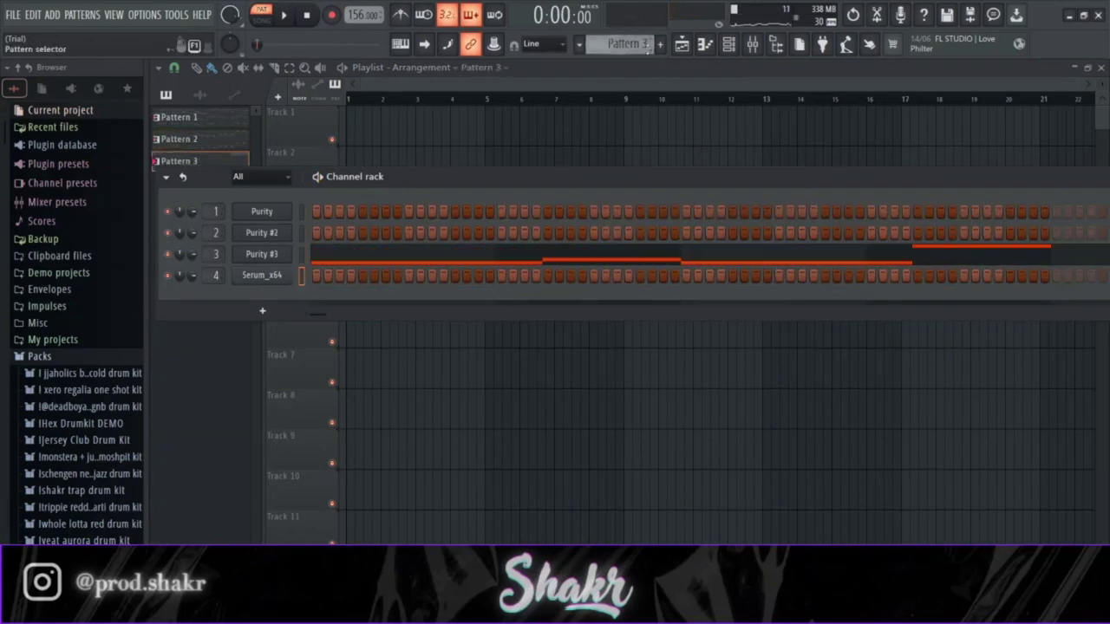
scroll(628, 44, "down", 1)
key("ctrl+v")
key("F6")
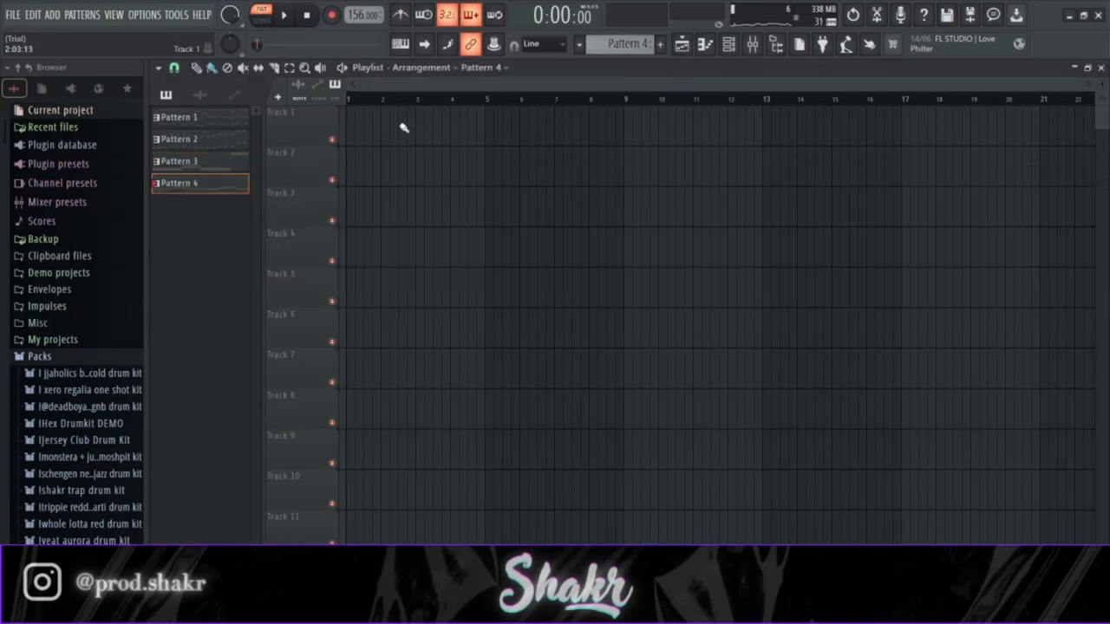
- Place Patterns 1 to 4 at bar 1 of the playlist on Tracks 1 to 4
left_click(198, 122, "shift")
left_click_drag(198, 123, 363, 132)
- Add the after clap sample from the !shakr trap drum kit as a channel, with hits on steps 9, 25, 41 and 57 of Pattern 1
left_click(752, 44)
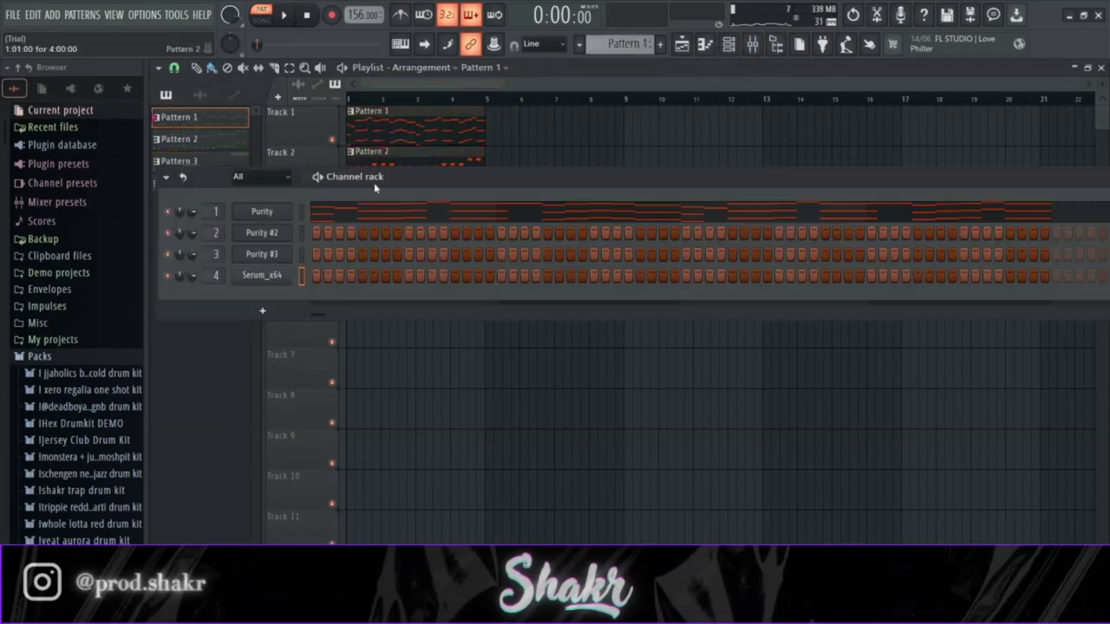
scroll(91, 316, "down", 5)
left_click(78, 303)
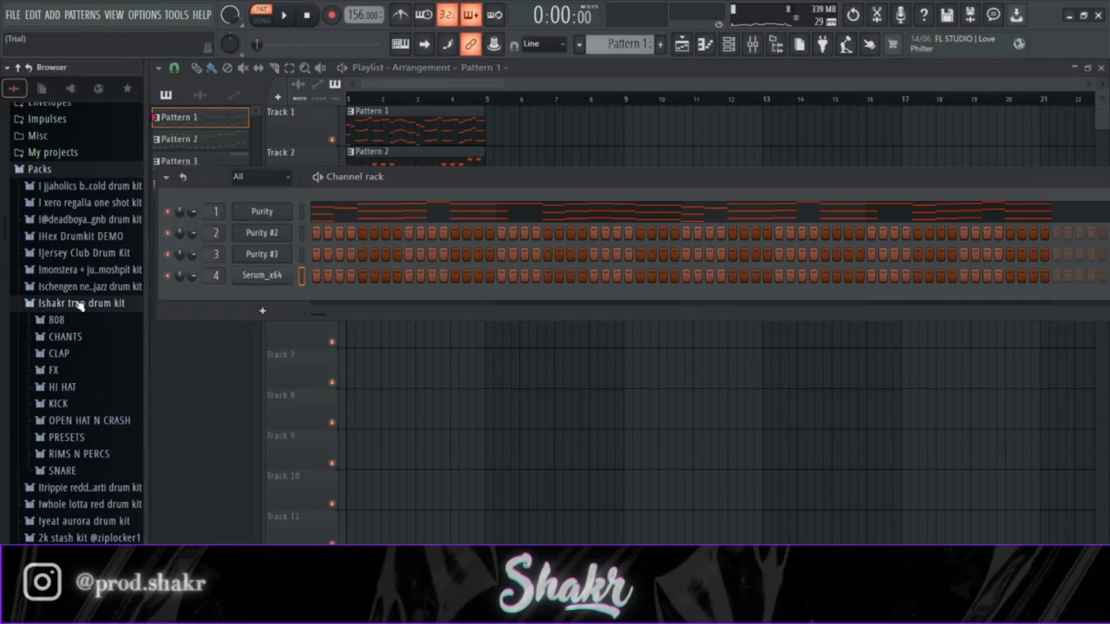
left_click(87, 361)
left_click(104, 278)
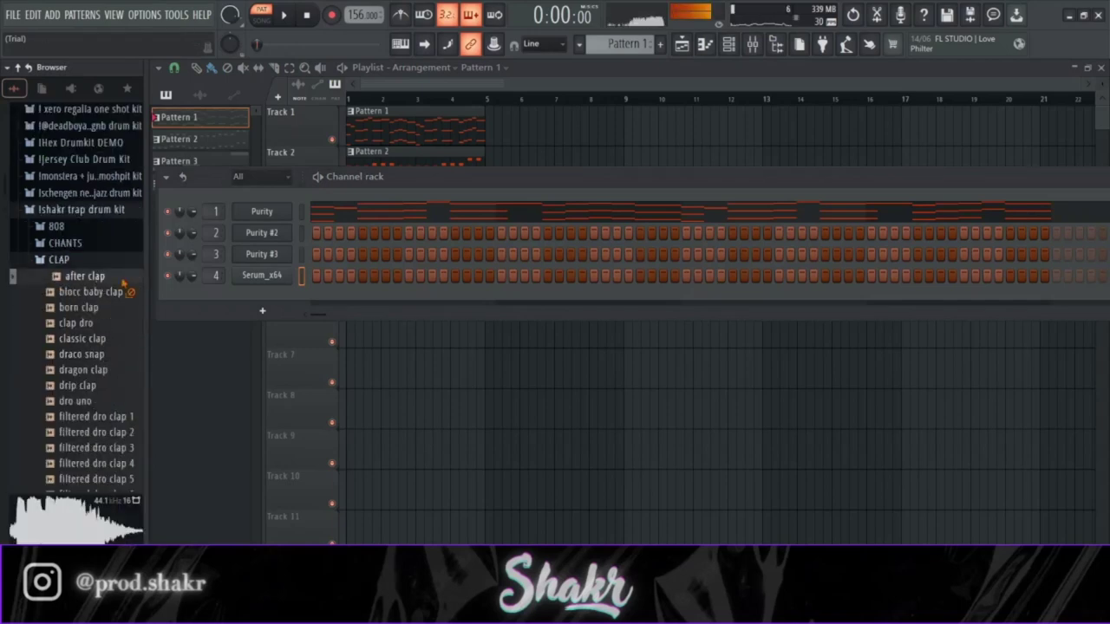
left_click_drag(275, 299, 278, 300)
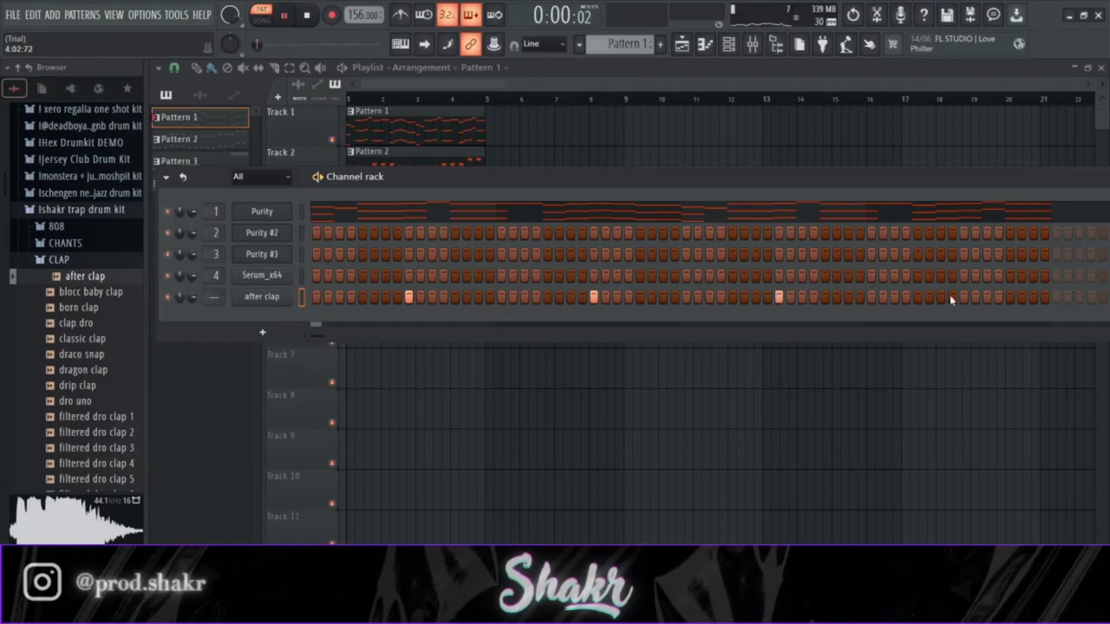
- Switch playback to song mode, play the arrangement and bring the channel rack back up
right_click(552, 146)
key("space")
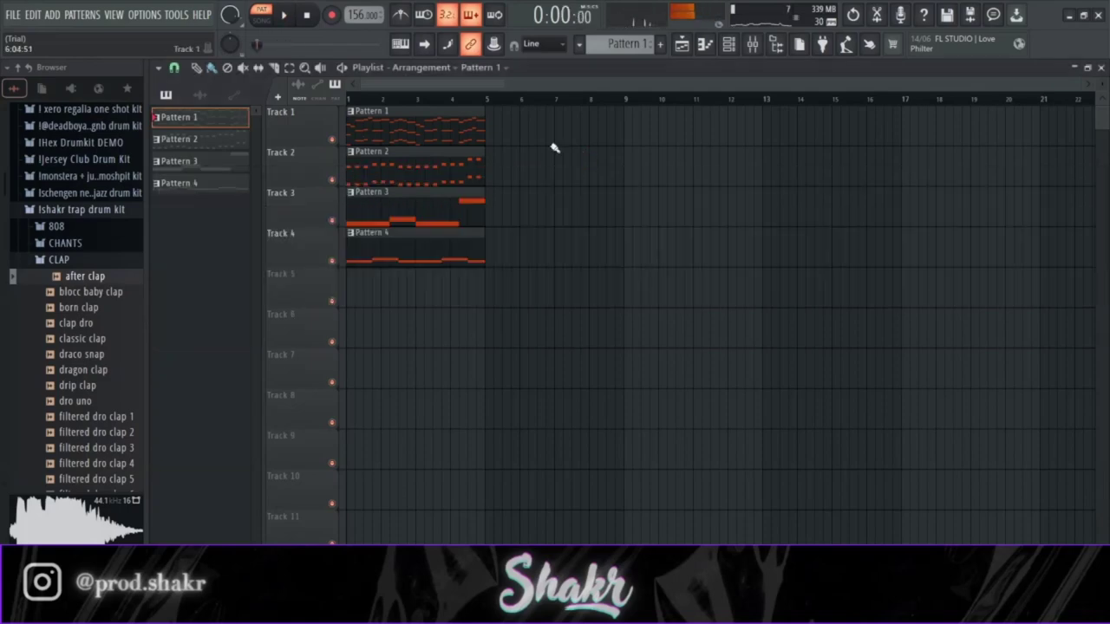
key("l")
key("space")
left_click(729, 49)
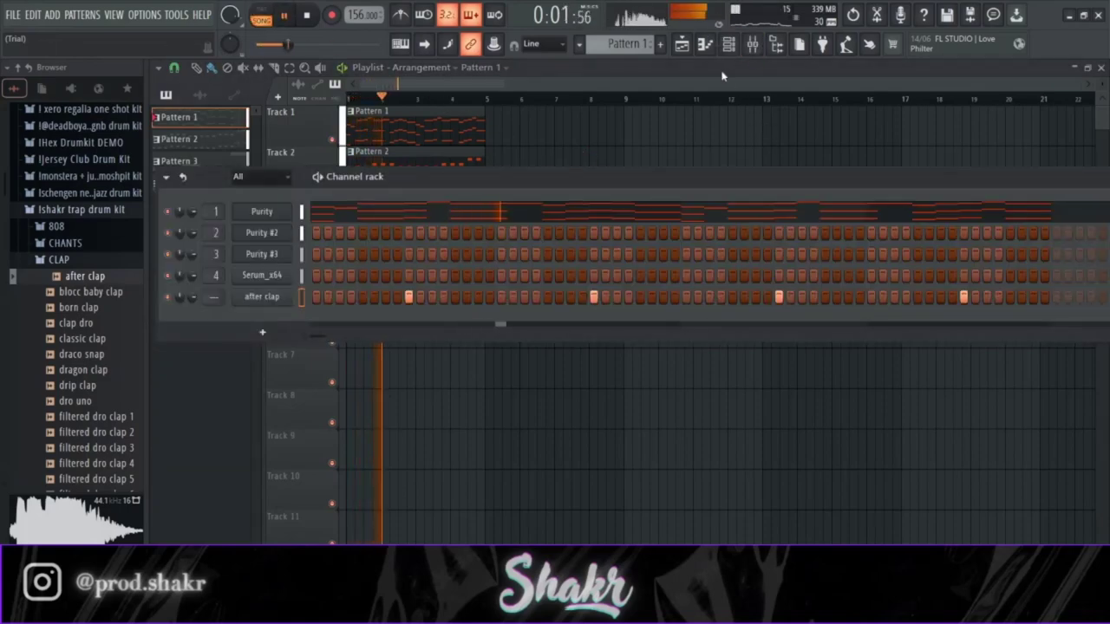
- Audition samples in the kit's HI HAT folder and add the codeine hi-hat as a new channel
left_click(59, 259)
left_click(87, 293)
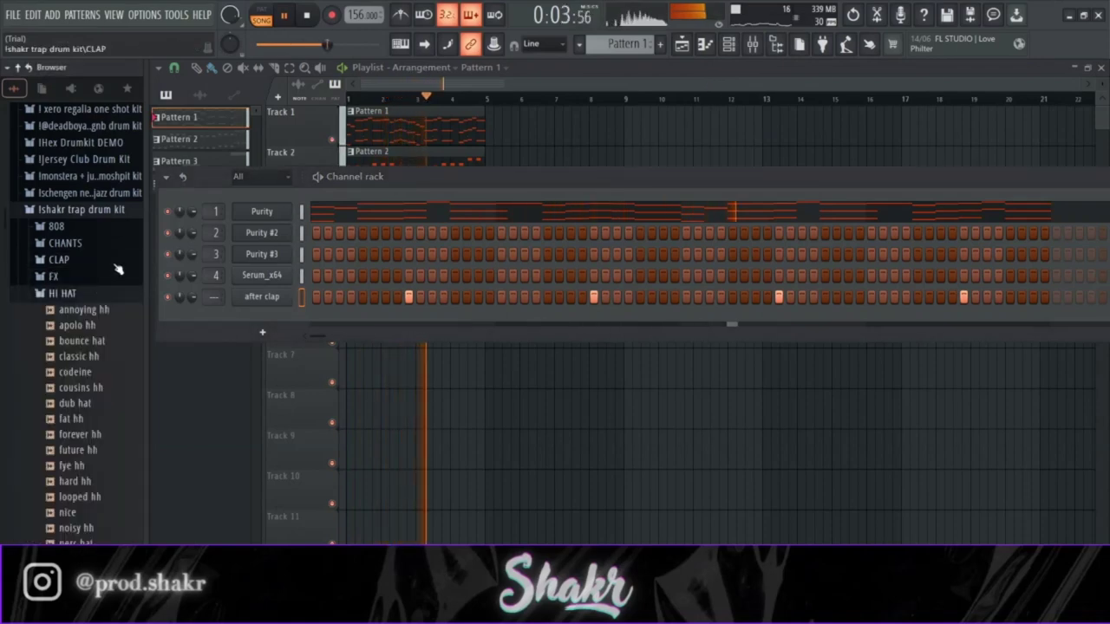
scroll(115, 269, "down", 2)
key("space")
left_click(104, 263)
left_click(101, 248)
left_click(101, 278)
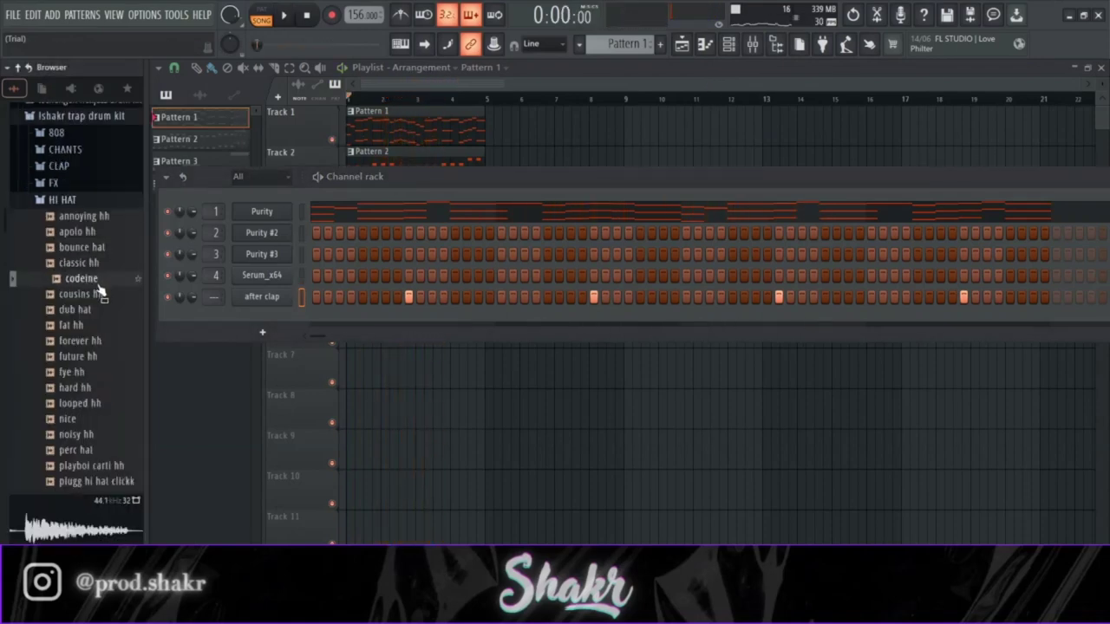
left_click_drag(317, 332, 277, 318)
- Trim the silent start of the codeine sample with a sample start offset of about 12% and close its settings
left_click(277, 318)
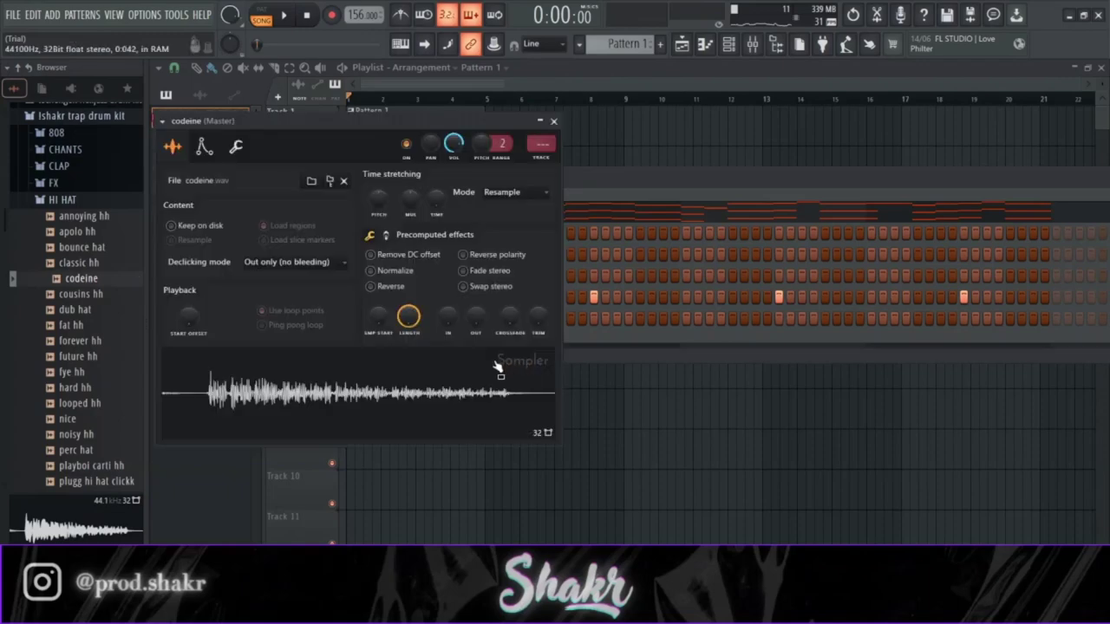
left_click_drag(378, 318, 378, 306)
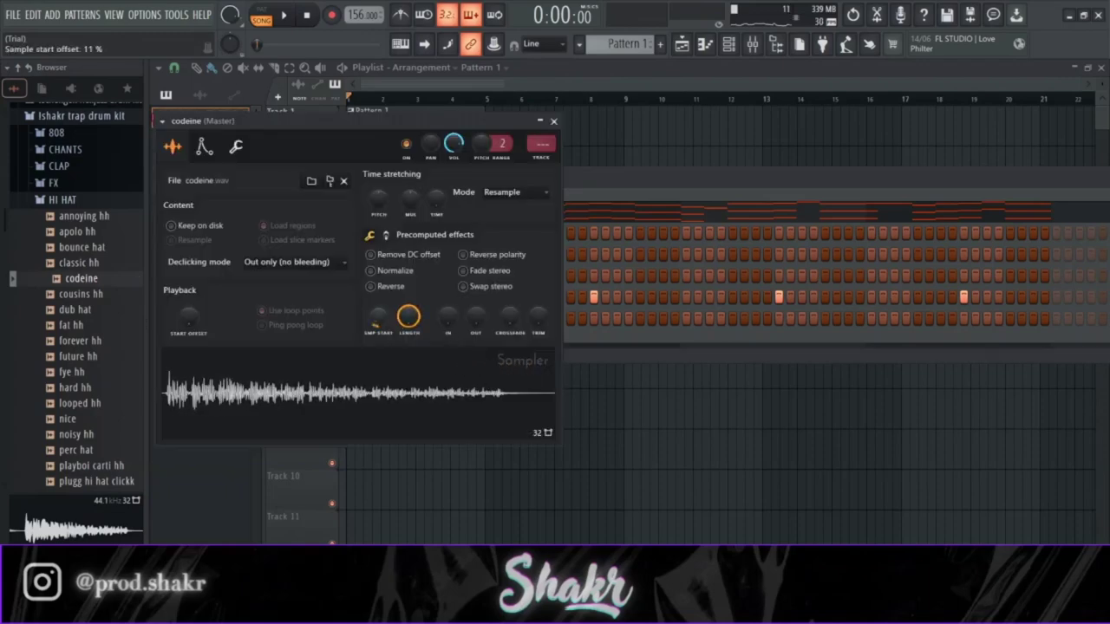
scroll(390, 326, "down", 1)
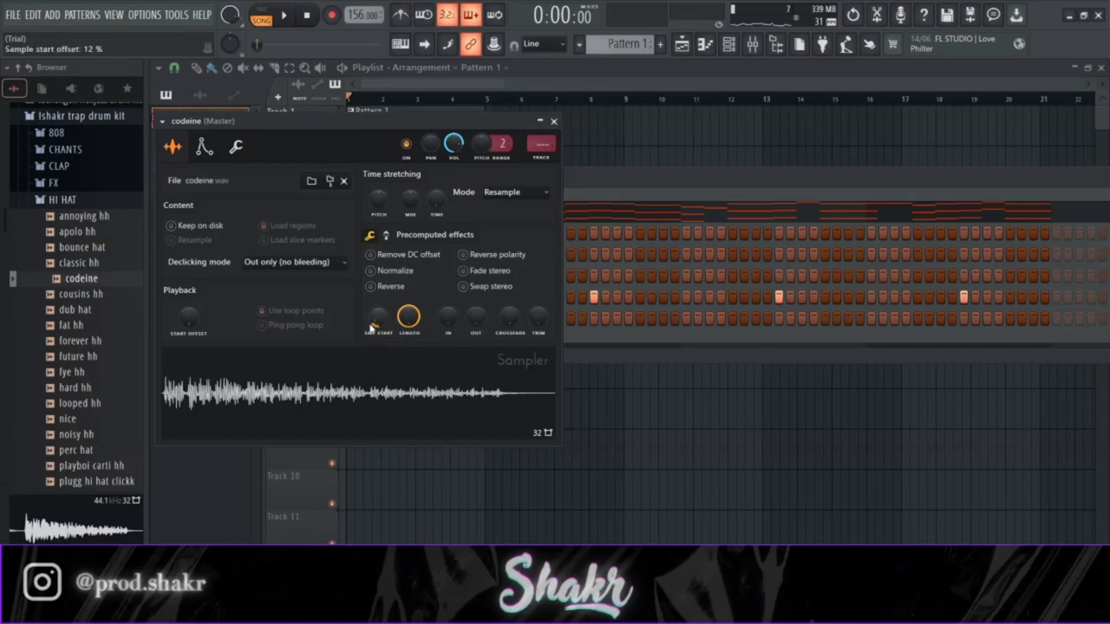
left_click_drag(372, 323, 373, 327)
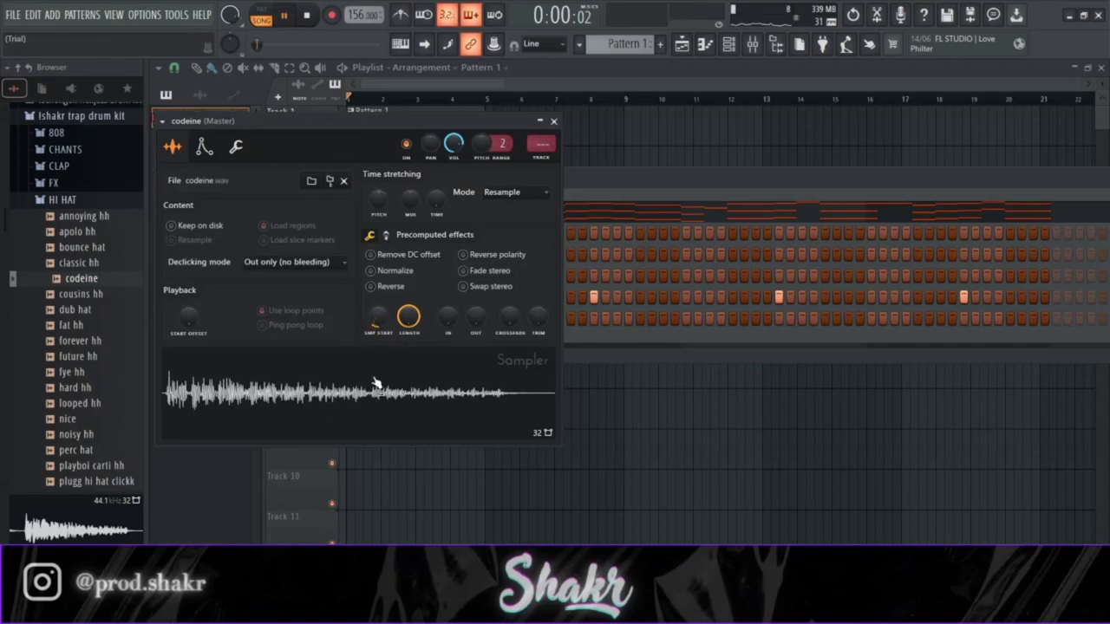
left_click(554, 120)
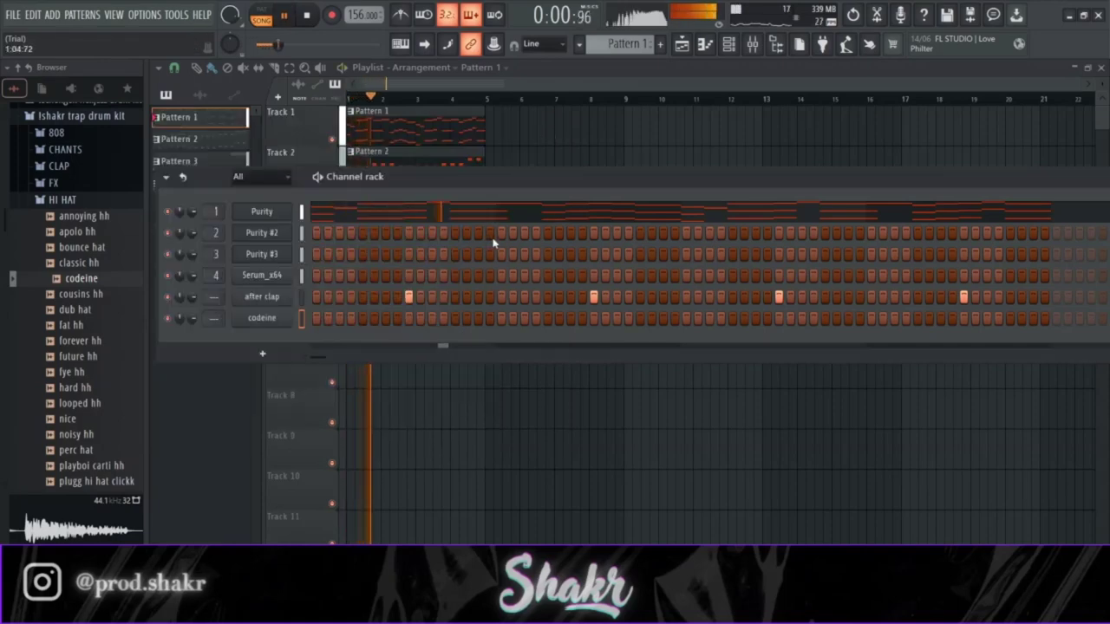
- Fill the codeine channel with hi-hat hits on every second step and play the arrangement to check them
key("space")
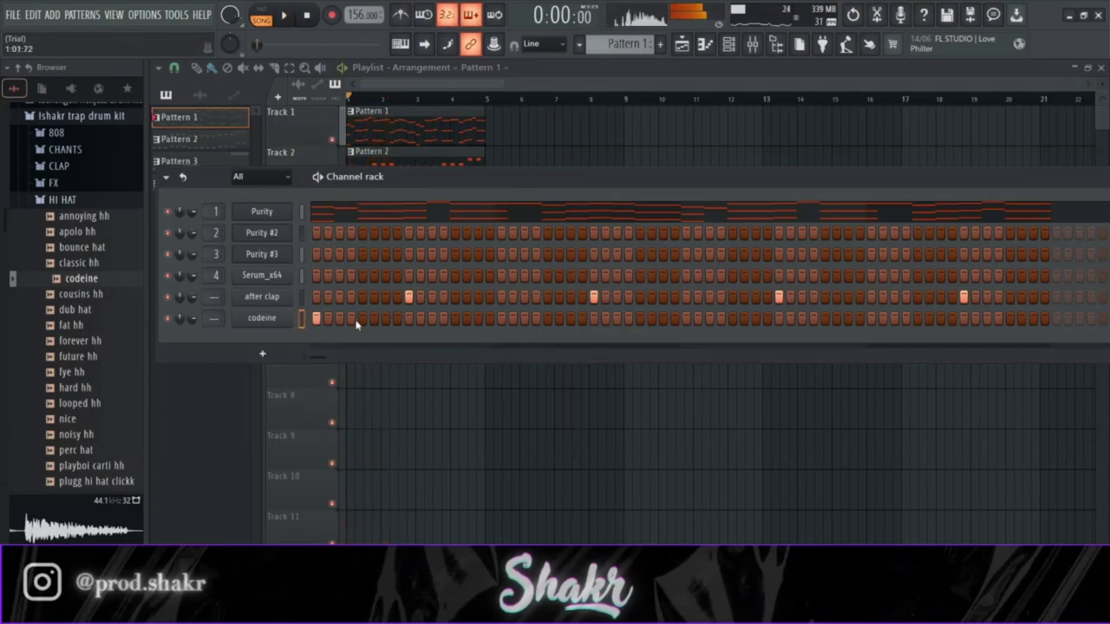
left_click(440, 369)
key("space")
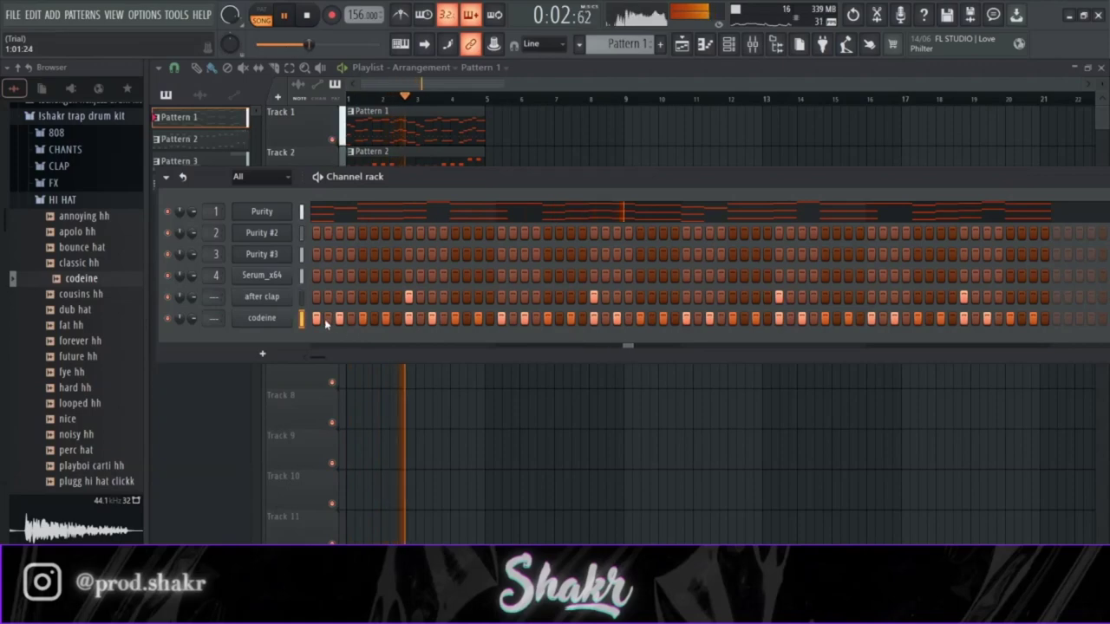
key("space")
- Audition fye hh and other hi-hats, and look through the folders of the !whole lotta red drum kit
left_click(111, 371)
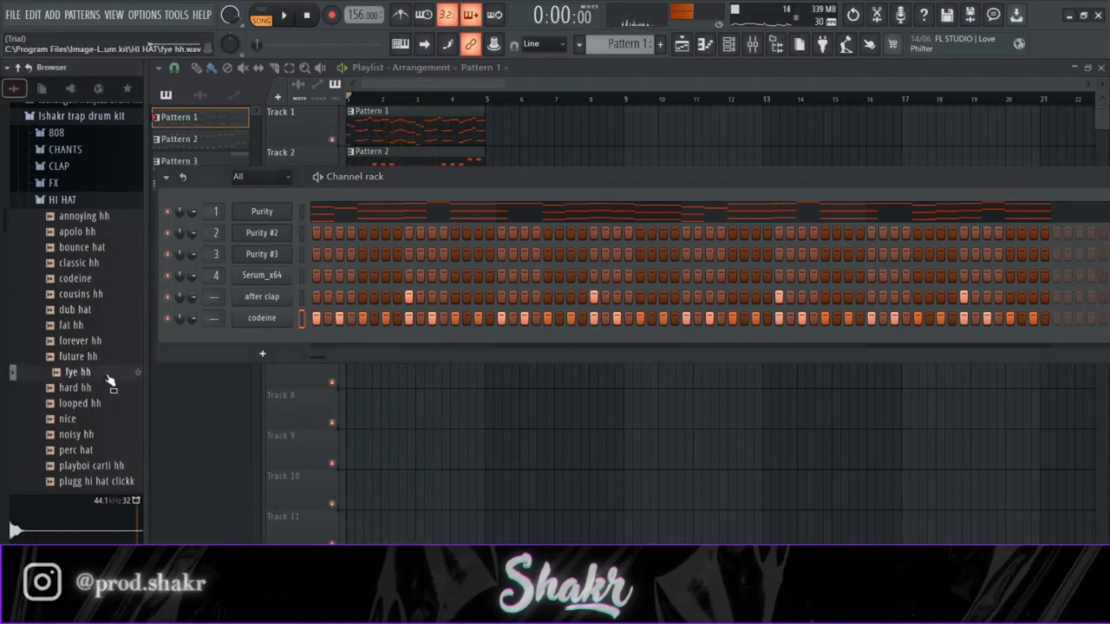
scroll(114, 361, "down", 4)
scroll(111, 371, "up", 6)
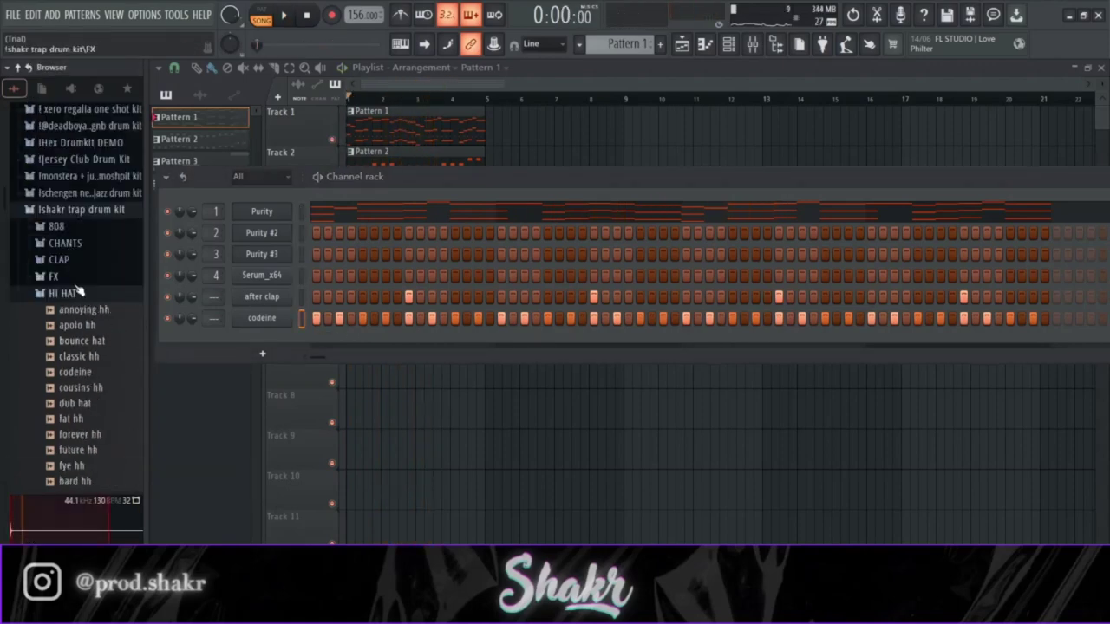
left_click(81, 289)
left_click(81, 209)
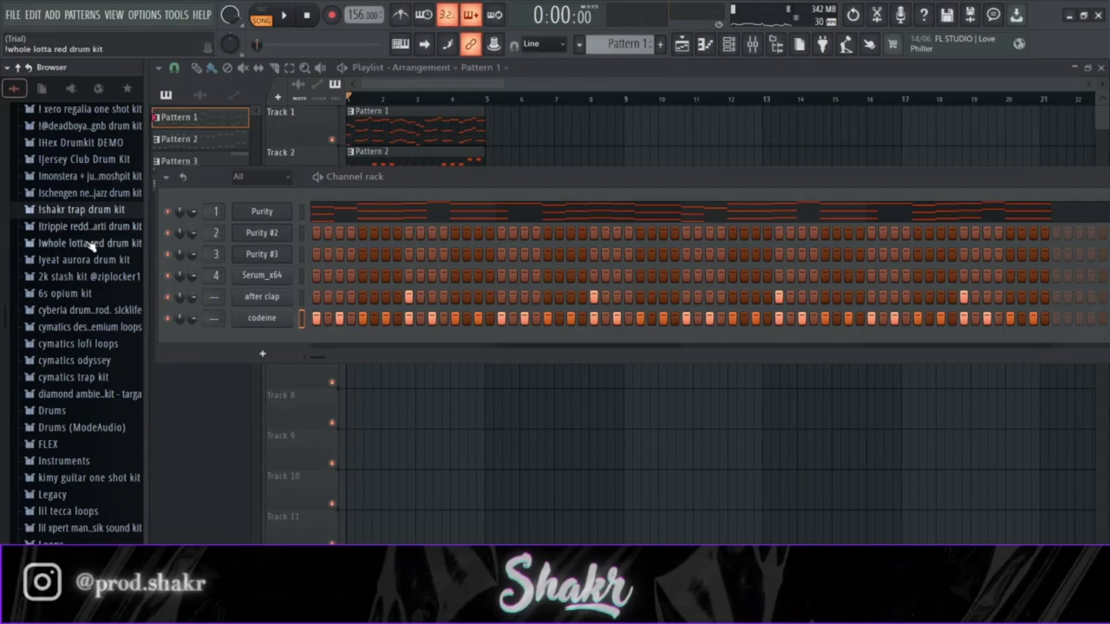
left_click(93, 242)
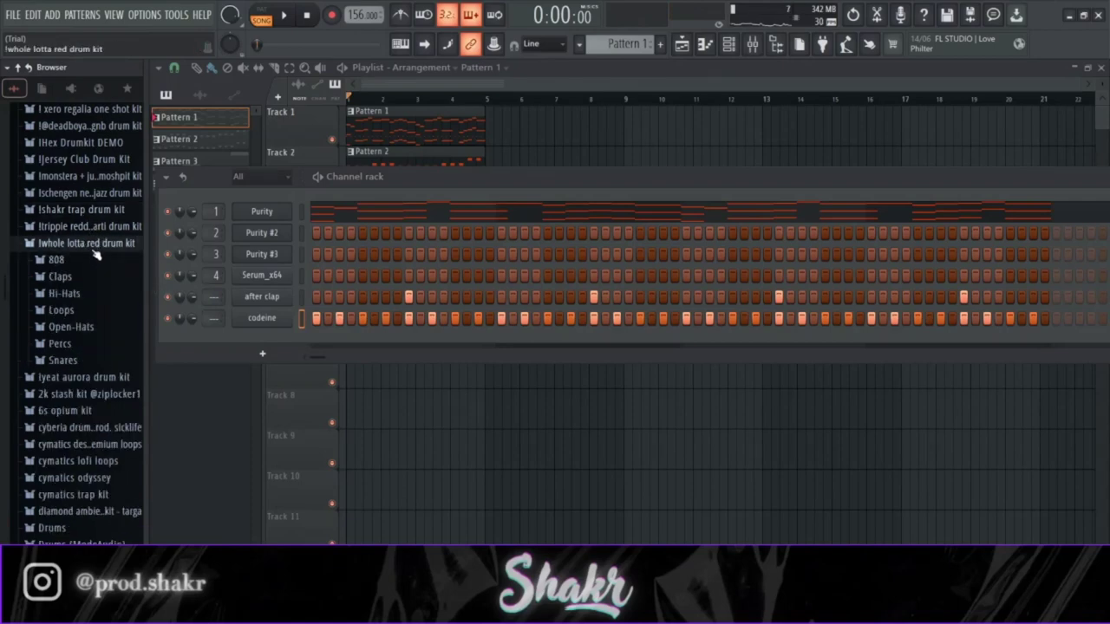
left_click(99, 241)
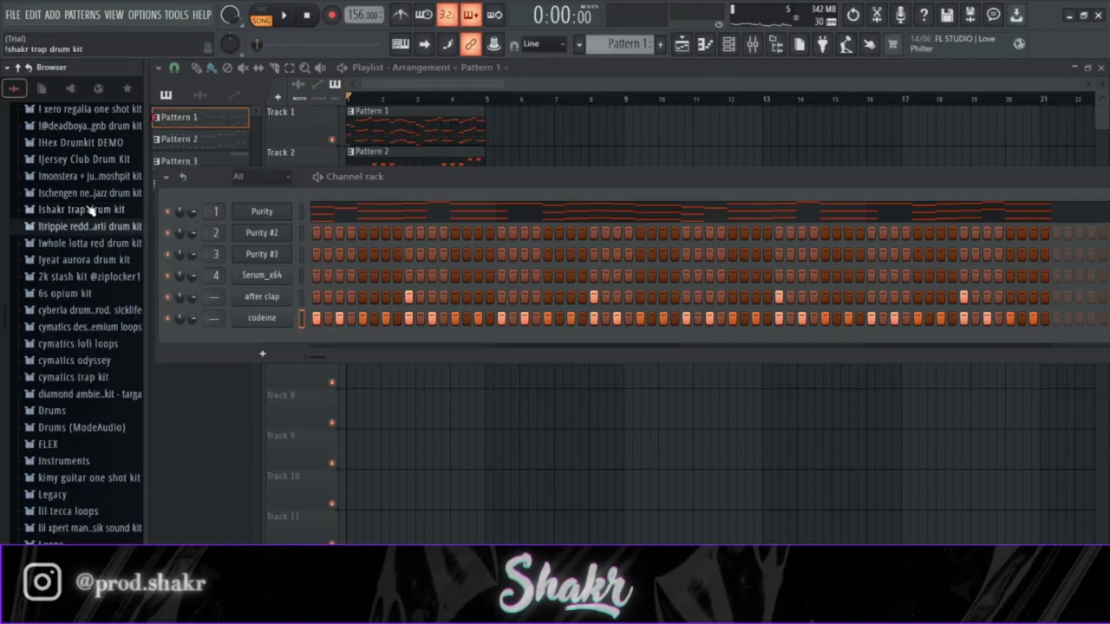
- Audition samples in the 808 folder of the !shakr trap drum kit and add miss the rage 808 as a new channel
left_click(90, 211)
left_click(91, 226)
scroll(109, 343, "down", 10)
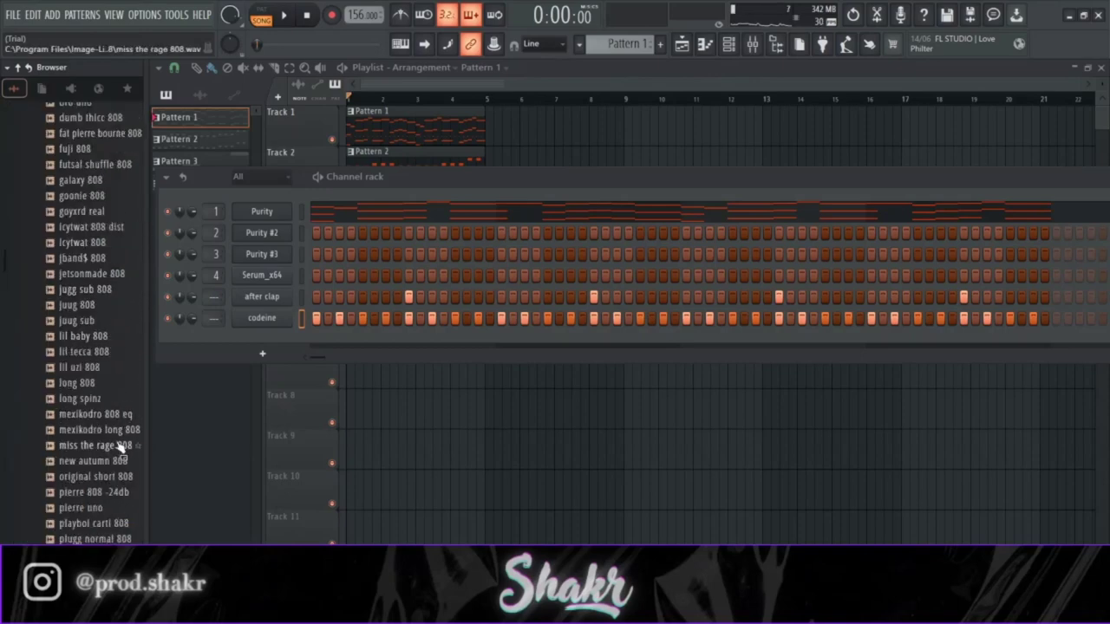
left_click(120, 446)
left_click_drag(283, 291, 284, 292)
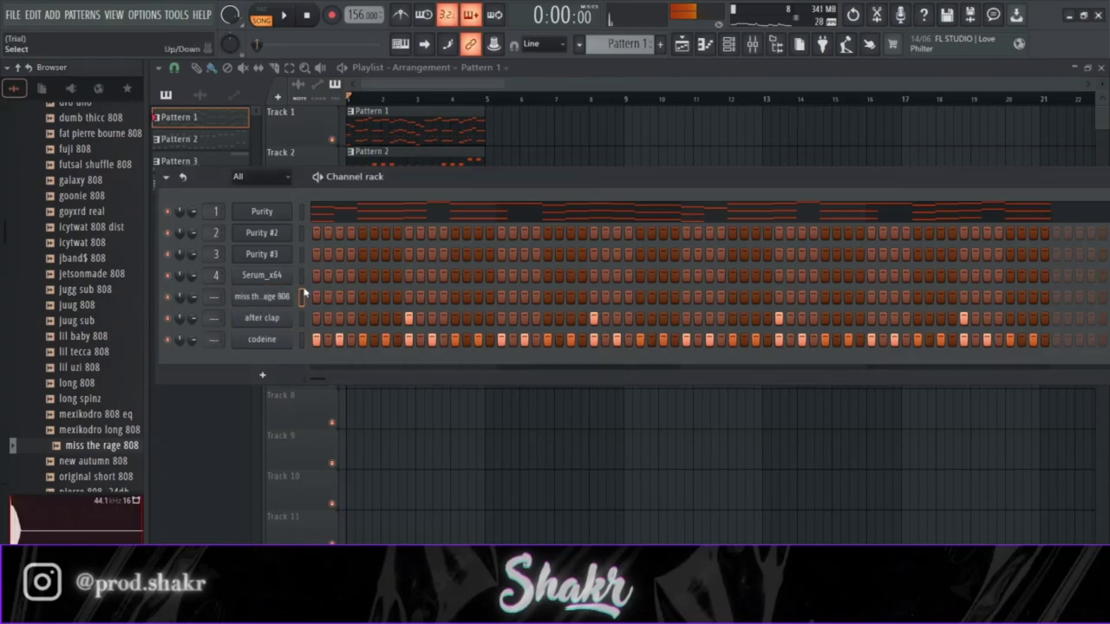
- Place miss the rage 808 hits on steps 1, 7 and 13, checking the rhythm against the playing arrangement
left_click(316, 297)
key("space")
left_click(386, 297)
key("space")
key("space")
left_click(455, 297)
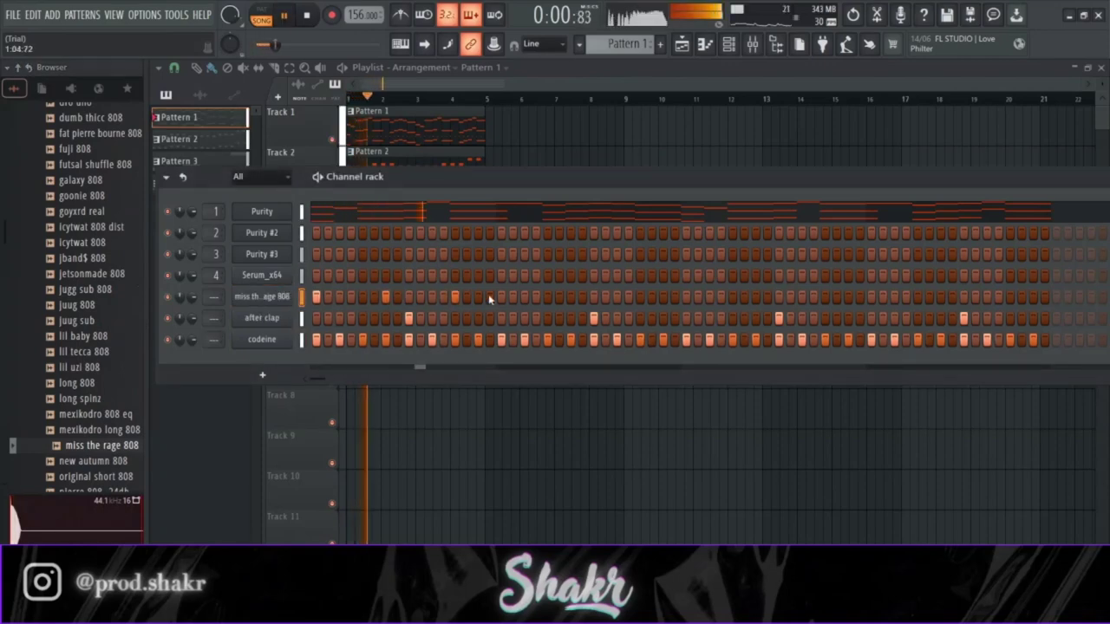
left_click(524, 297)
key("space")
key("space")
right_click(525, 298)
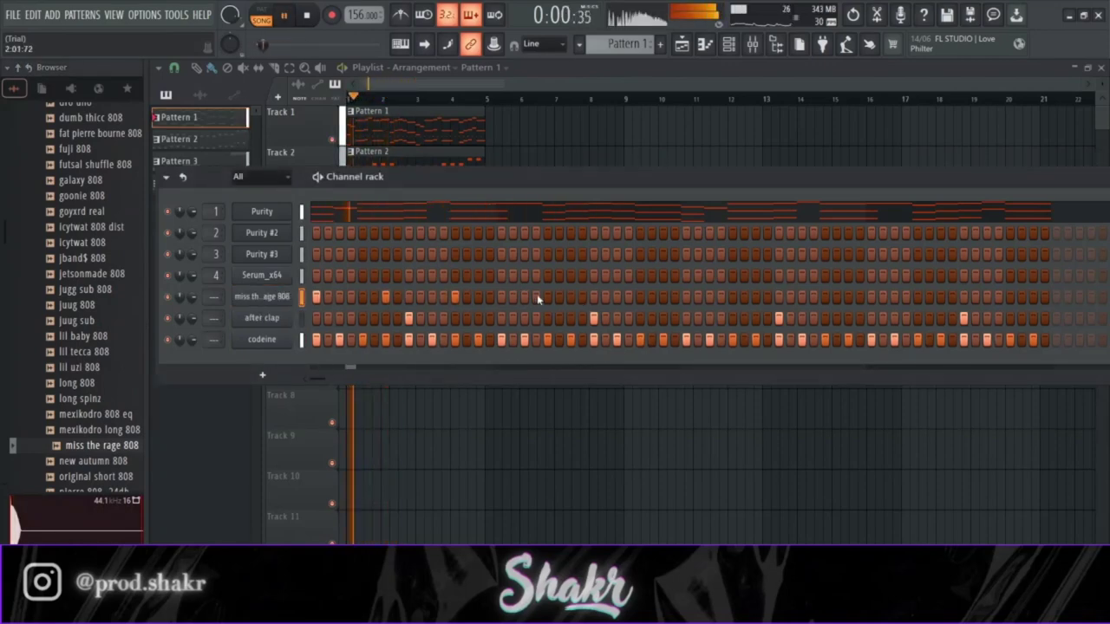
- Complete the miss the rage 808 rhythm with hits on steps 21, 27, 33, 39, 45, 53, 59, 61 and 63
left_click(547, 298)
left_click(616, 298)
left_click(685, 297)
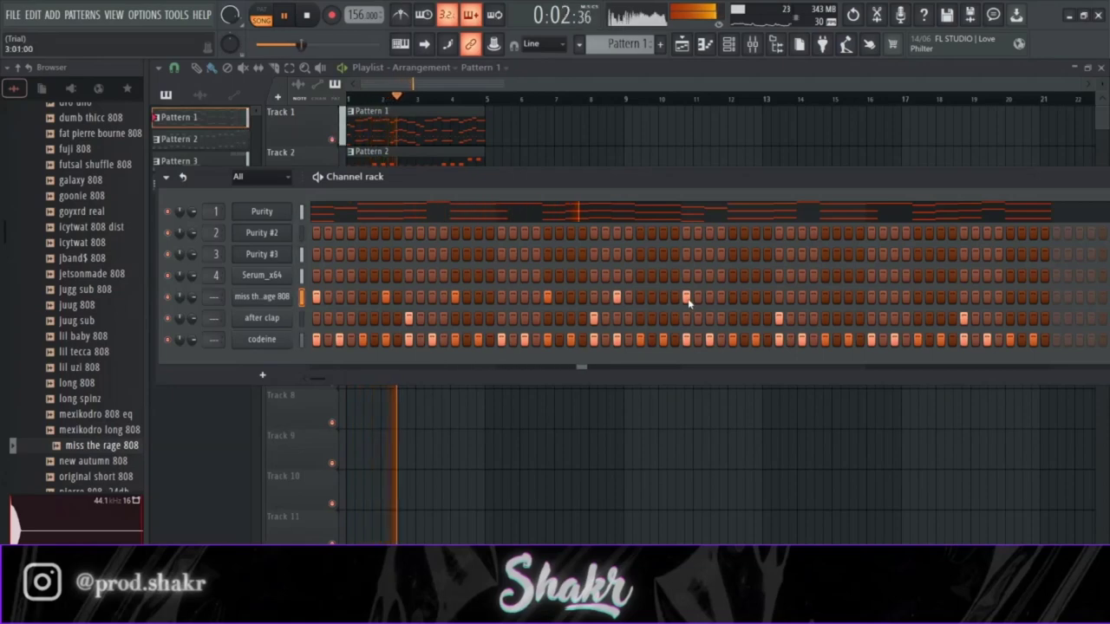
key("space")
key("space")
left_click(755, 297)
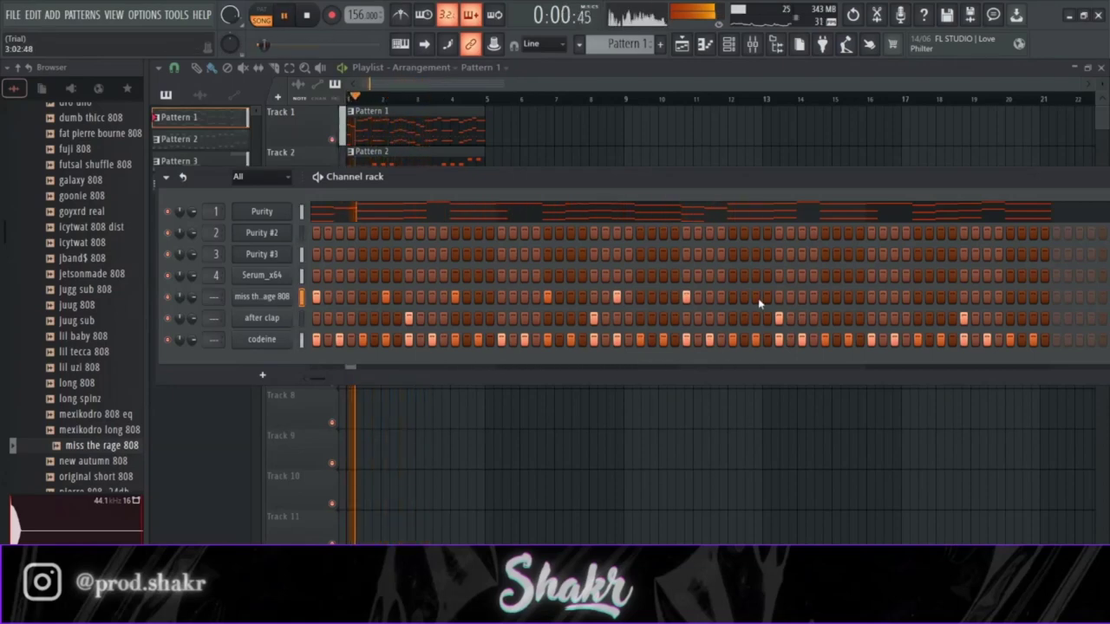
left_click(824, 297)
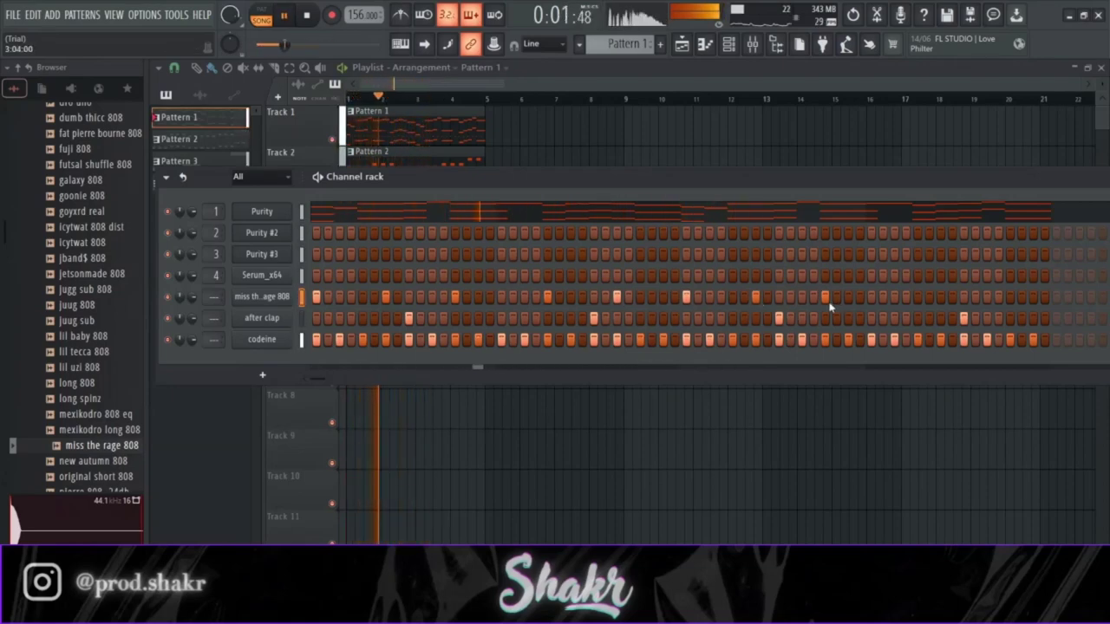
left_click(917, 298)
left_click(987, 298)
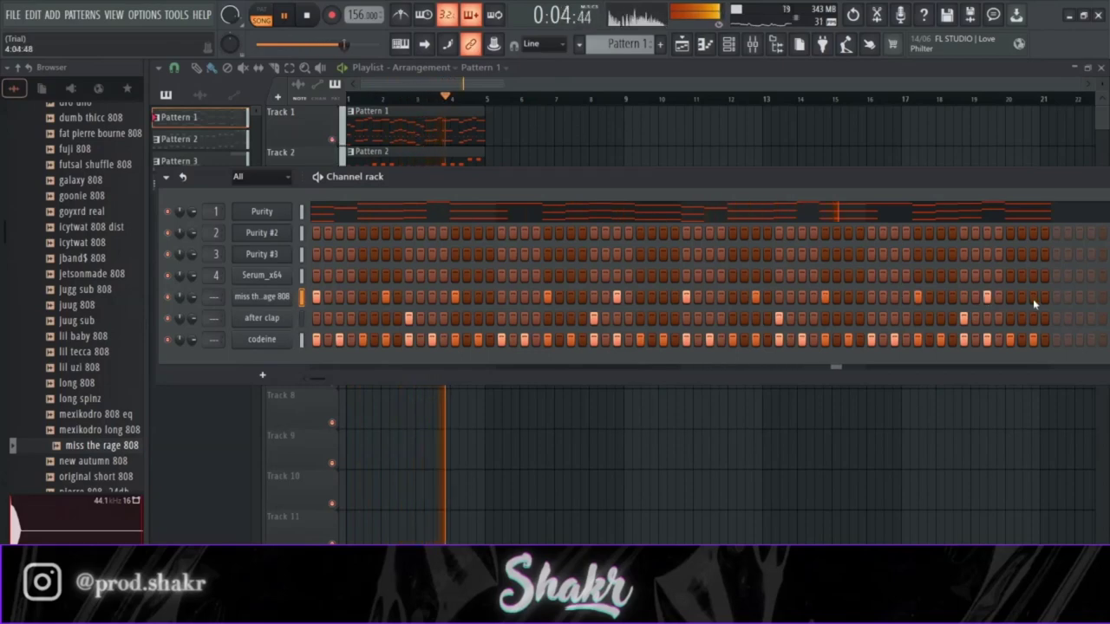
left_click(1033, 298)
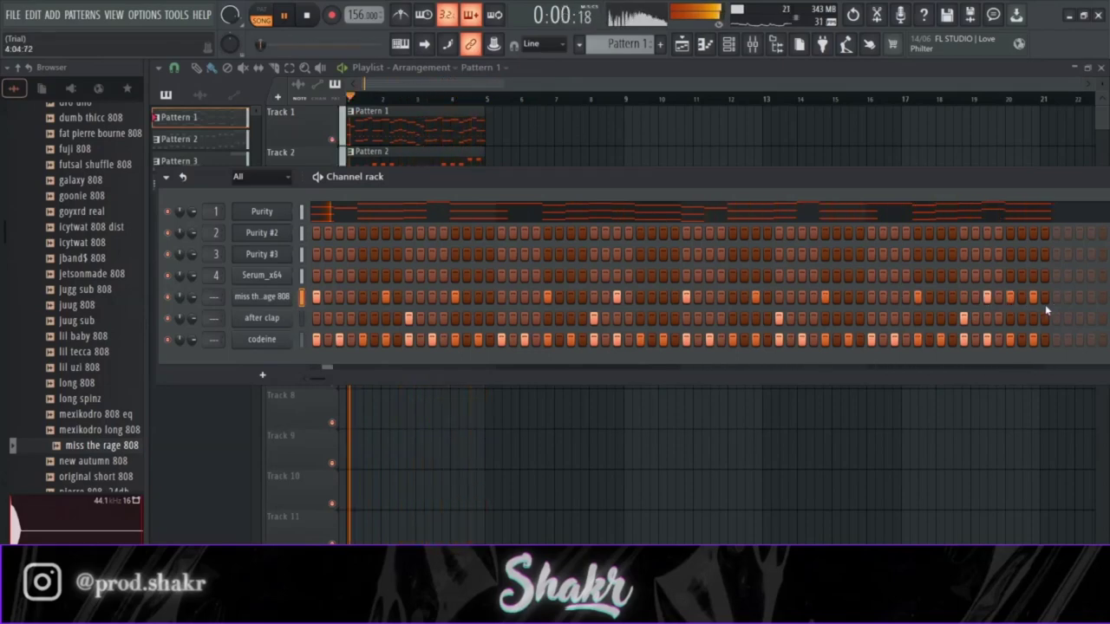
- Stop playback and add 2020 snare from the !shakr trap drum kit's SNARE folder as a new channel
scroll(80, 260, "up", 8)
key("space")
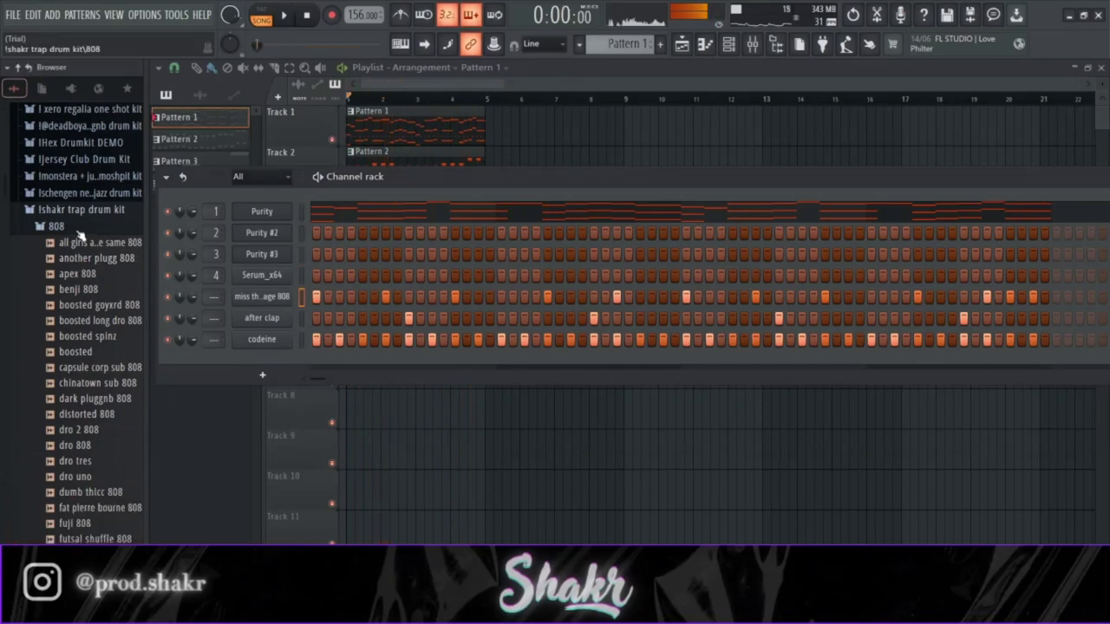
left_click(55, 225)
left_click(62, 377)
left_click(89, 289)
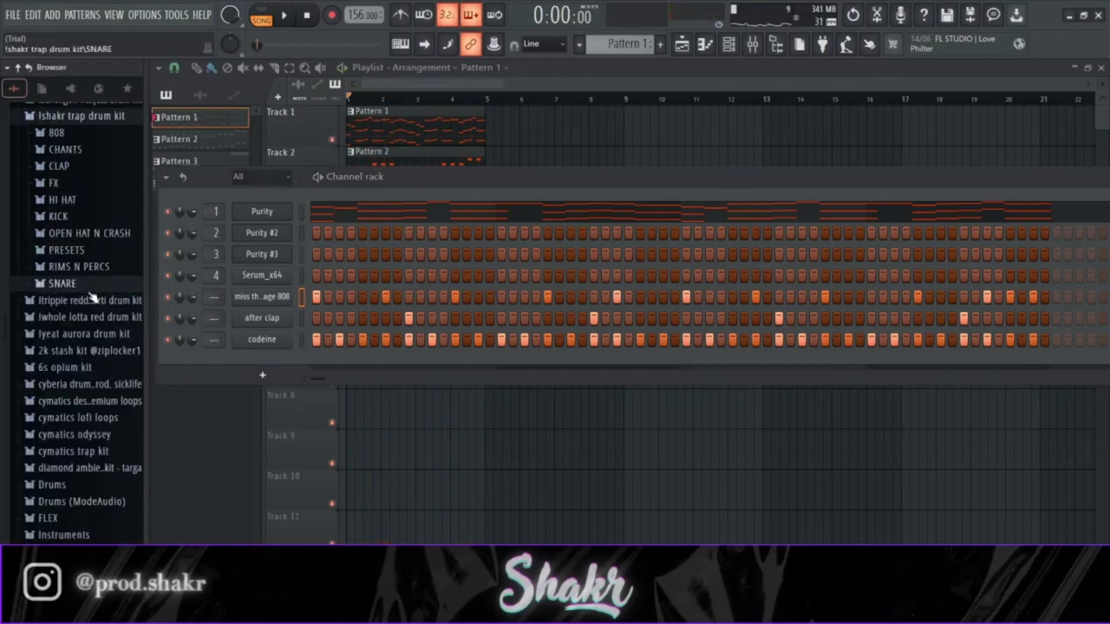
left_click(89, 288)
left_click(85, 301)
left_click_drag(257, 310, 260, 312)
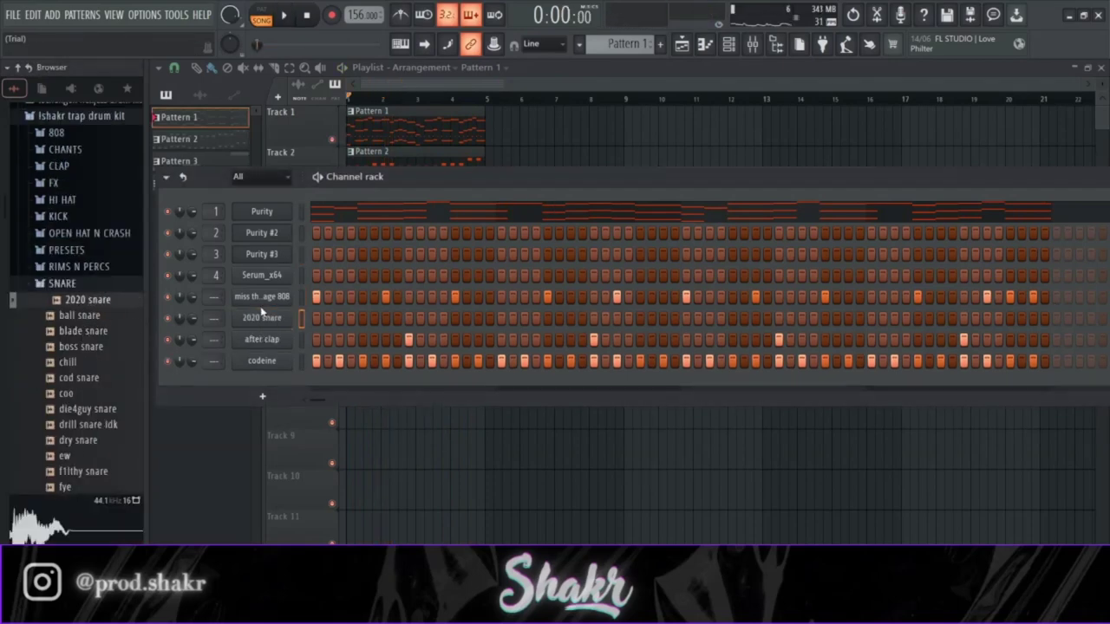
- Place 2020 snare hits on steps 15, 19, 47 and 51 while the arrangement plays
left_click(477, 318)
left_click(524, 318)
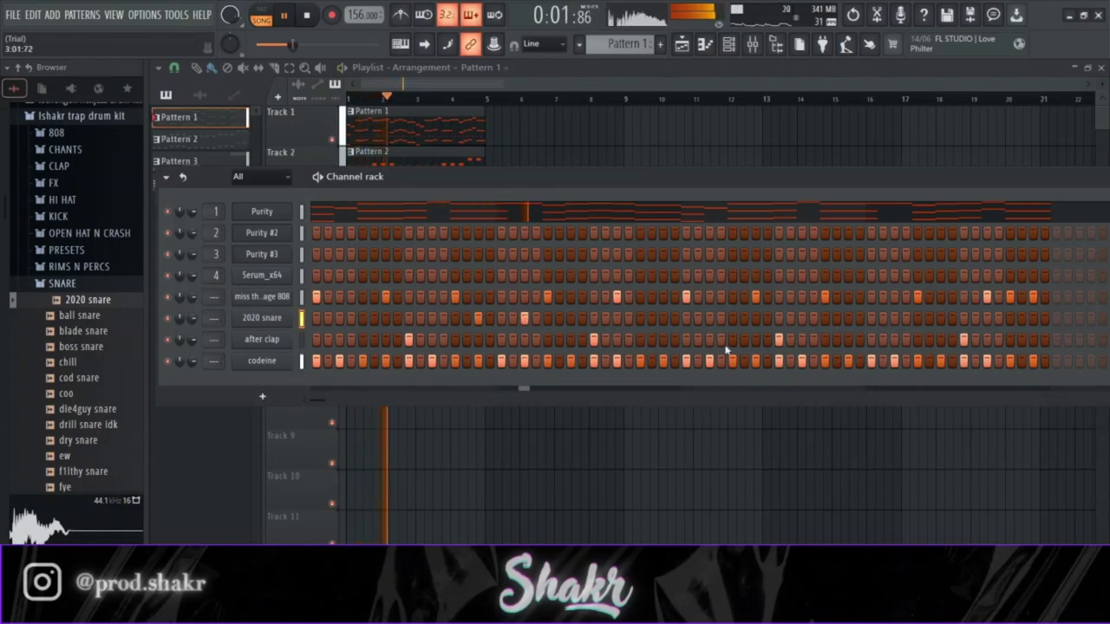
left_click(848, 318)
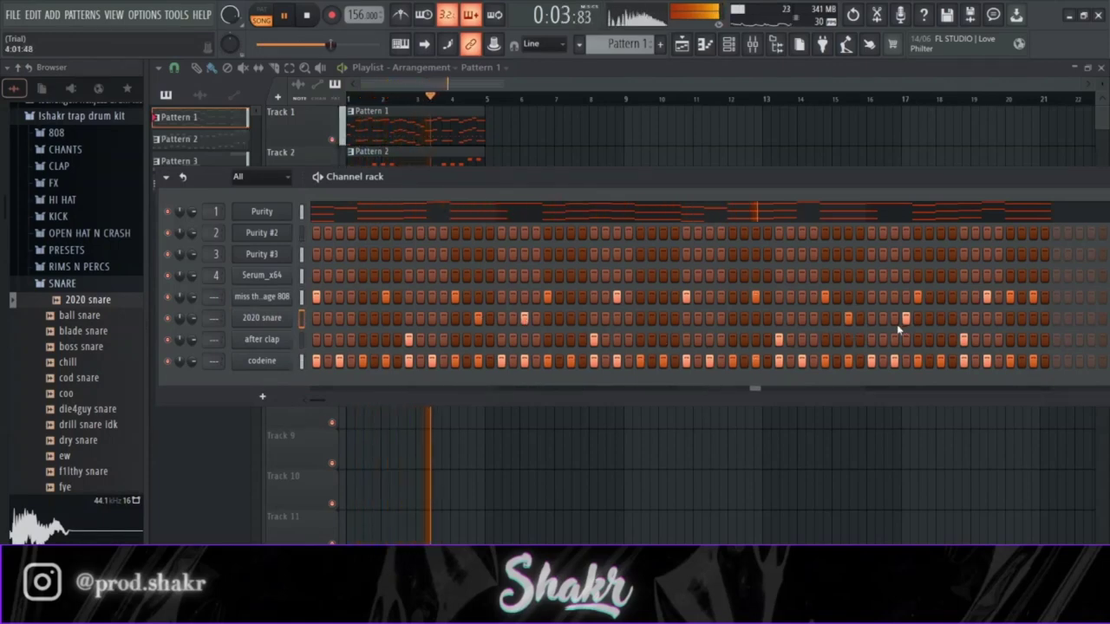
right_click(905, 319)
left_click(883, 320)
right_click(882, 320)
left_click(894, 320)
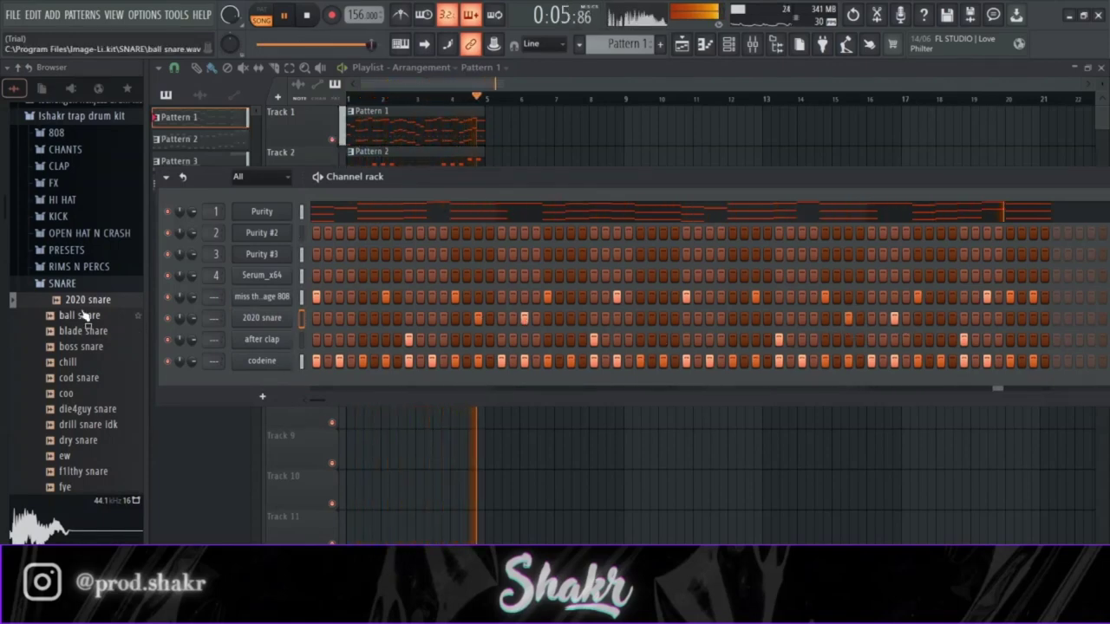
- Add meteor oh from the OPEN HAT N CRASH folder as a new channel with hits on steps 1 and 33
left_click(63, 284)
left_click(87, 234)
left_click_drag(86, 328, 276, 379)
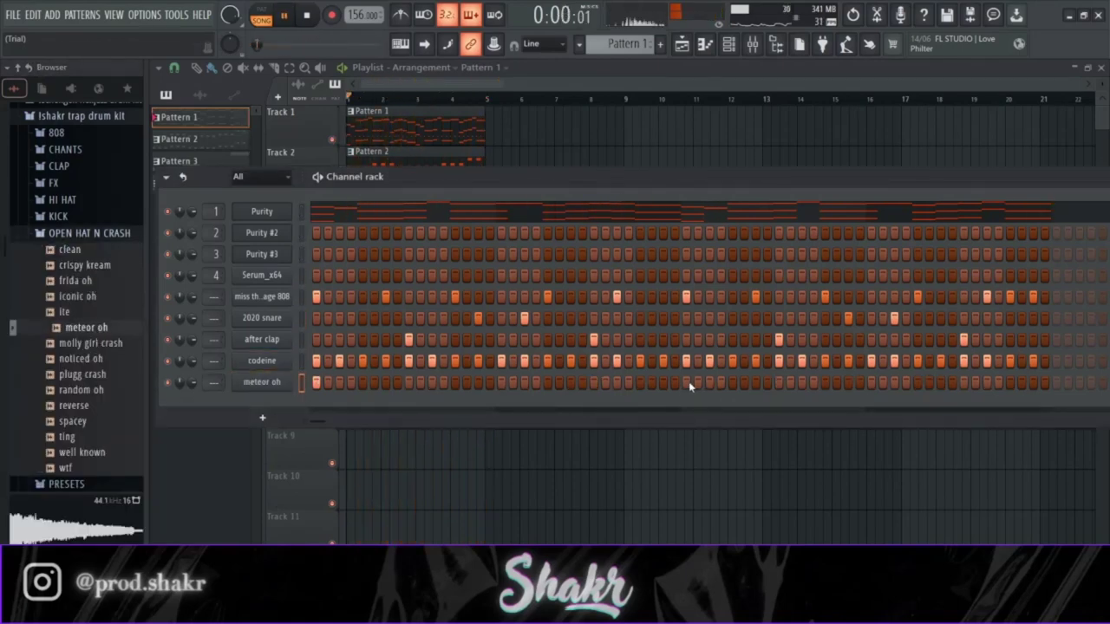
key("space")
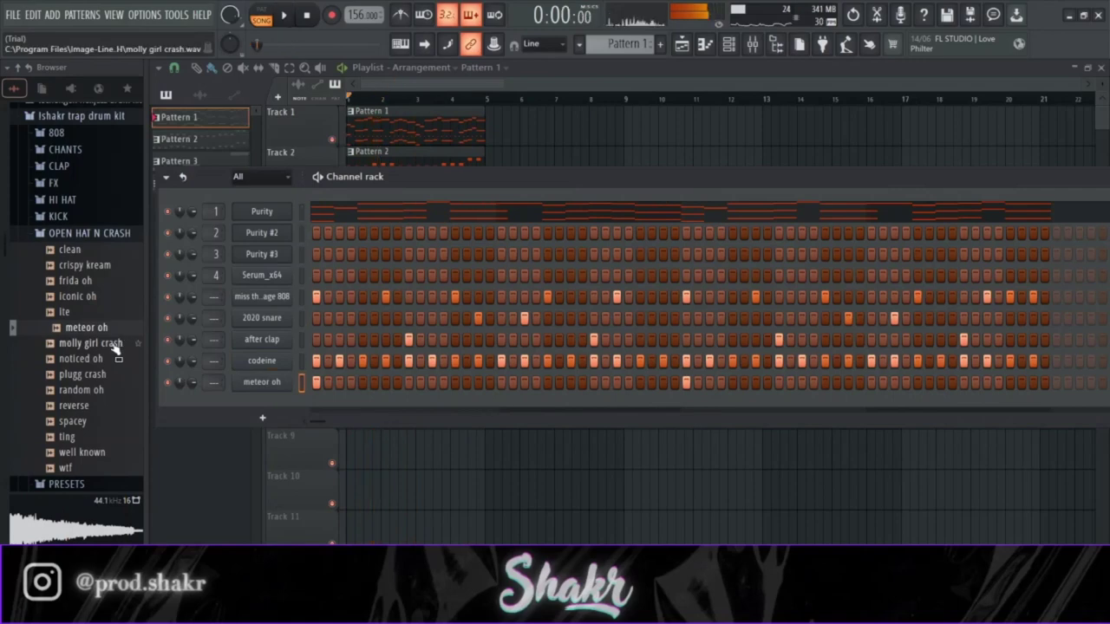
- Audition other open hats and crashes, replace the meteor oh sample with spacey, and play the arrangement
left_click(113, 344)
left_click(113, 359)
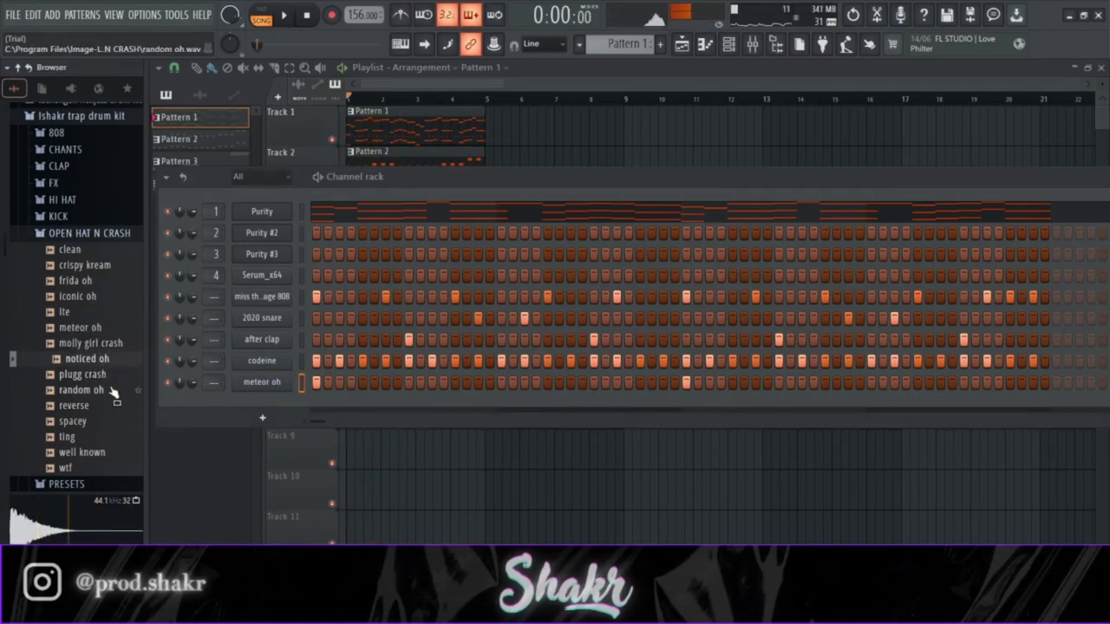
left_click(109, 406)
left_click(102, 421)
left_click_drag(257, 392, 256, 387)
key("space")
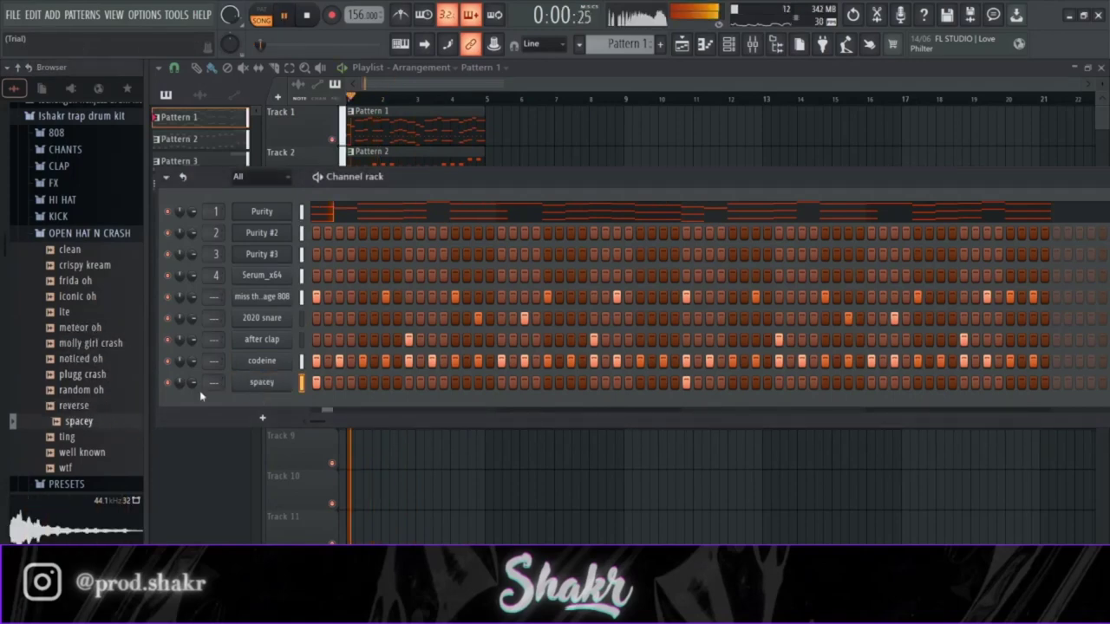
- Add detroit stomp from the RIMS N PERCS folder as a new channel with a hit on step 5
left_click(86, 234)
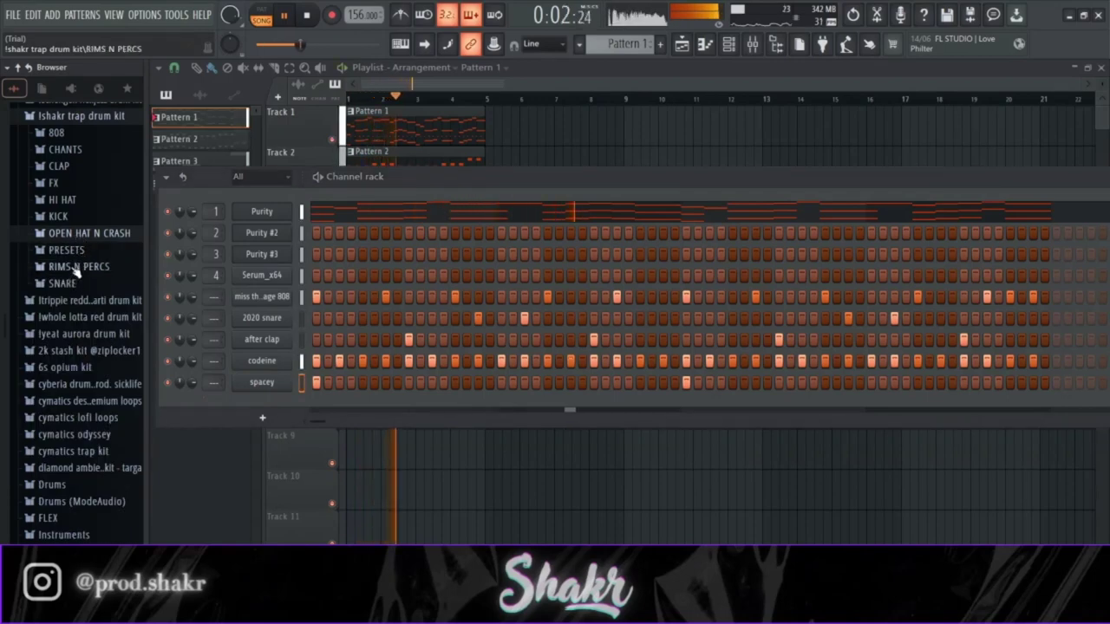
left_click(77, 266)
key("space")
scroll(87, 330, "down", 4)
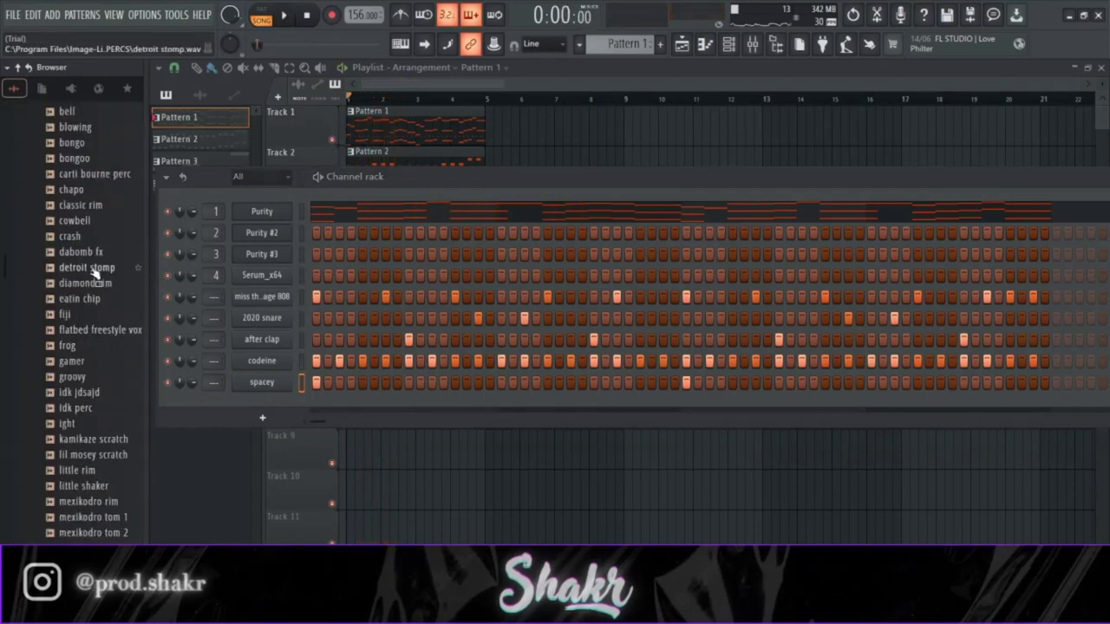
left_click(94, 269)
scroll(99, 277, "down", 2)
scroll(104, 284, "up", 2)
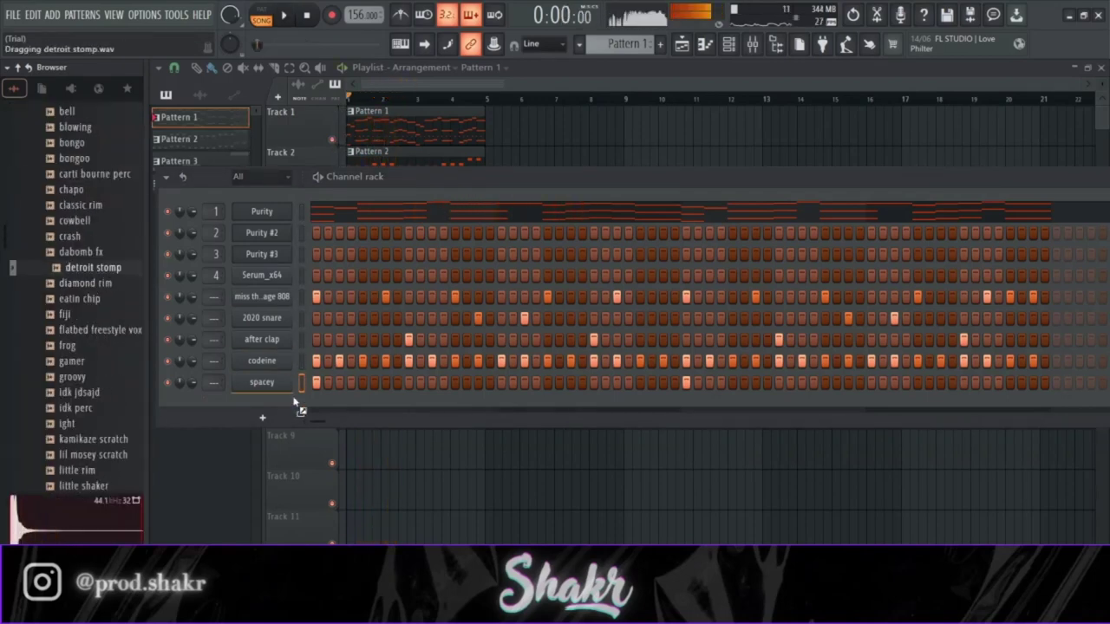
left_click_drag(295, 401, 297, 403)
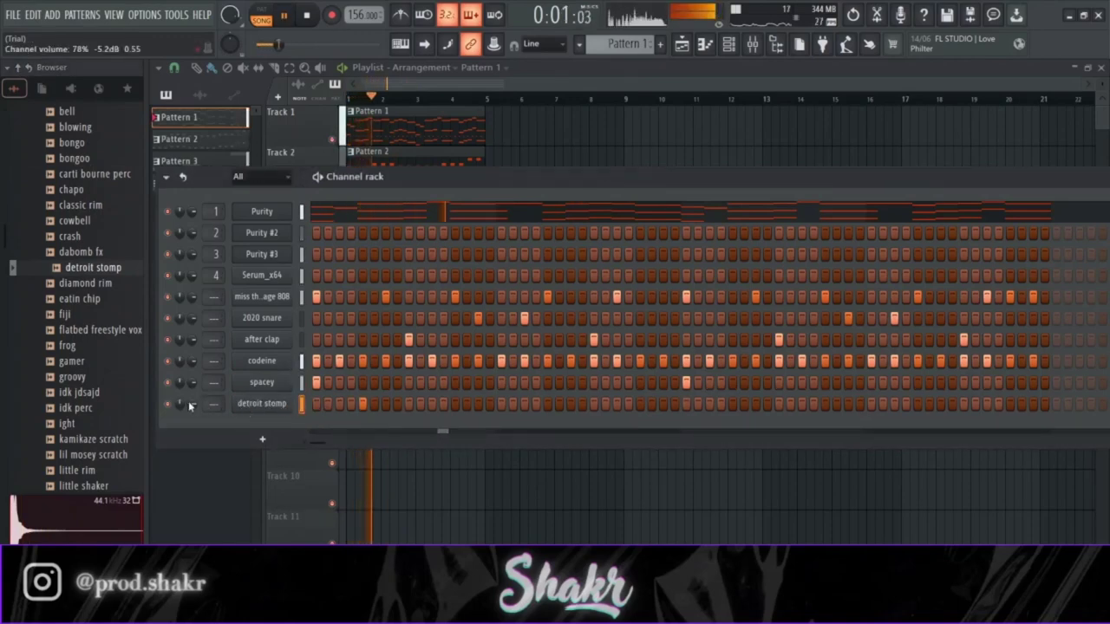
- Audition the rimshot samples further down the RIMS N PERCS folder and add rimshot 2 as a new channel
scroll(111, 373, "down", 3)
scroll(111, 373, "down", 6)
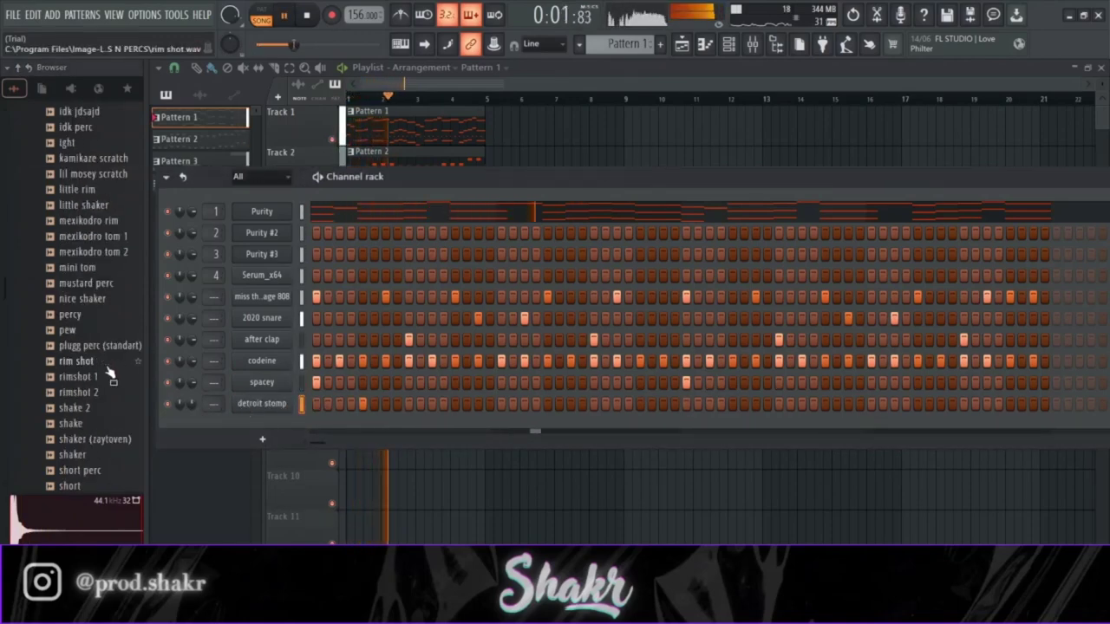
key("space")
left_click(104, 348)
left_click(99, 378)
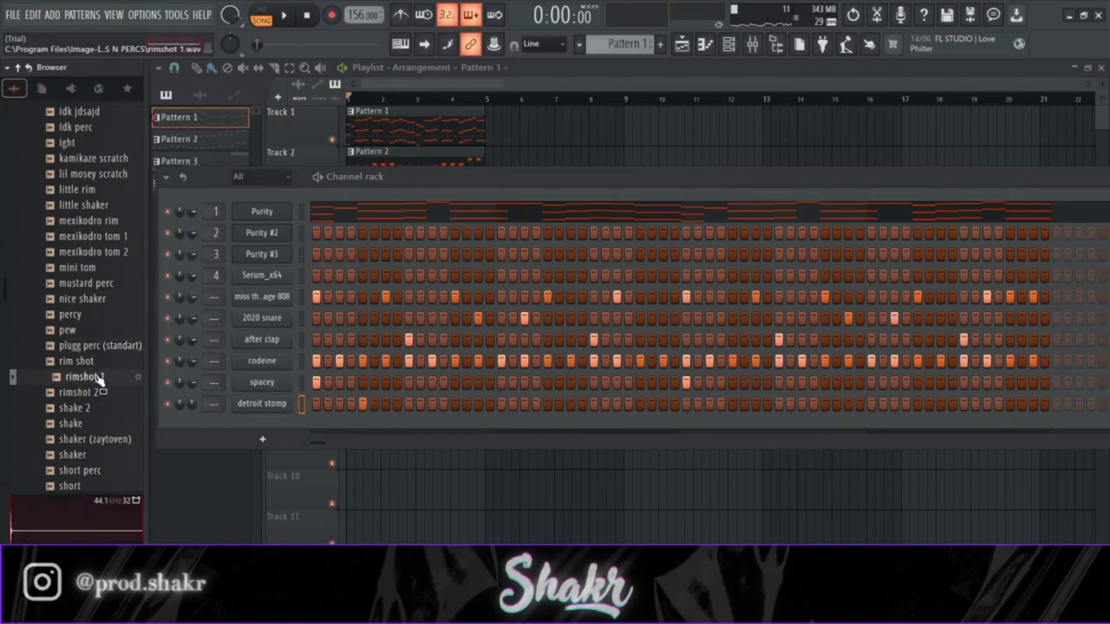
left_click(101, 393)
left_click_drag(114, 397, 374, 440)
- Place rimshot 2 hits on steps 3, 7, 23, 39 and 55 and play the arrangement to check them
left_click(91, 362)
key("space")
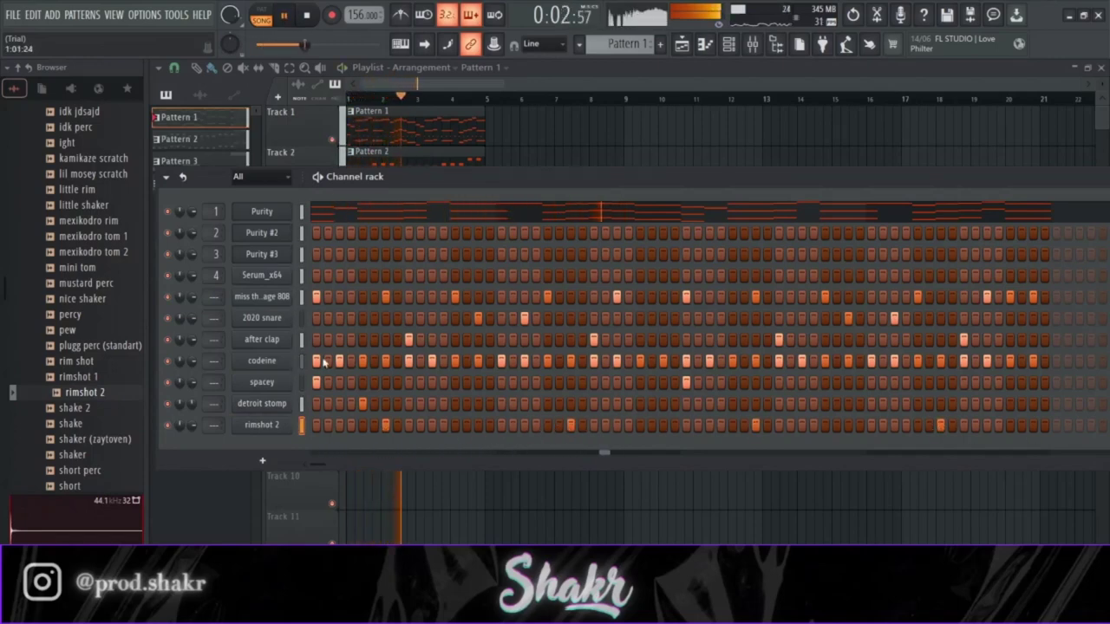
key("space")
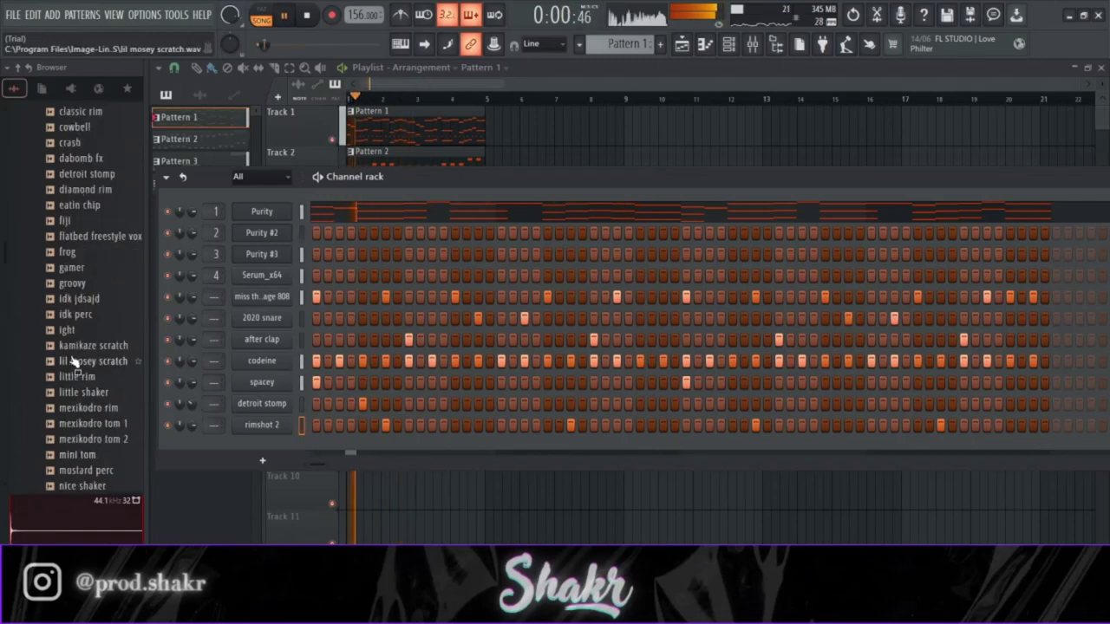
scroll(87, 364, "up", 8)
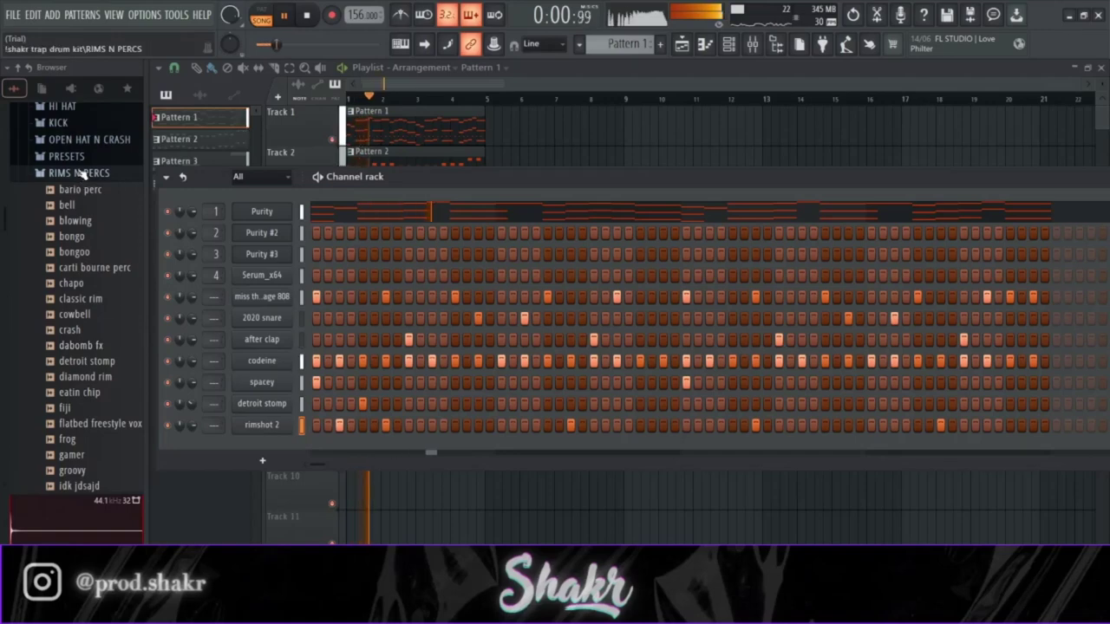
- Collapse the !shakr trap drum kit folder, then solo the miss the rage 808 channel and listen to it
scroll(57, 343, "up", 6)
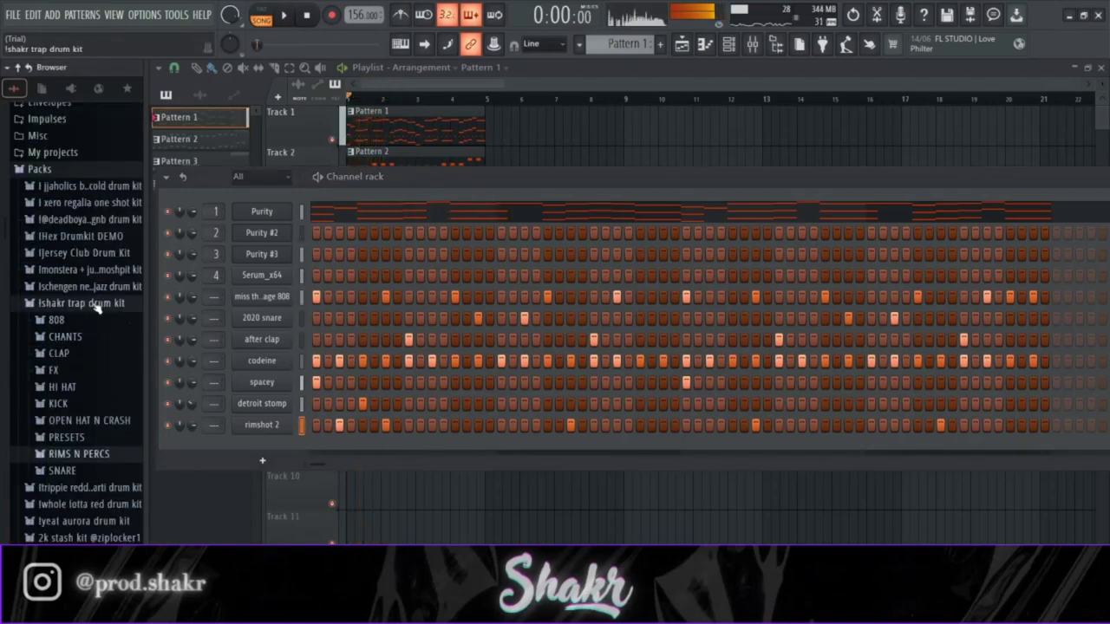
left_click(97, 303)
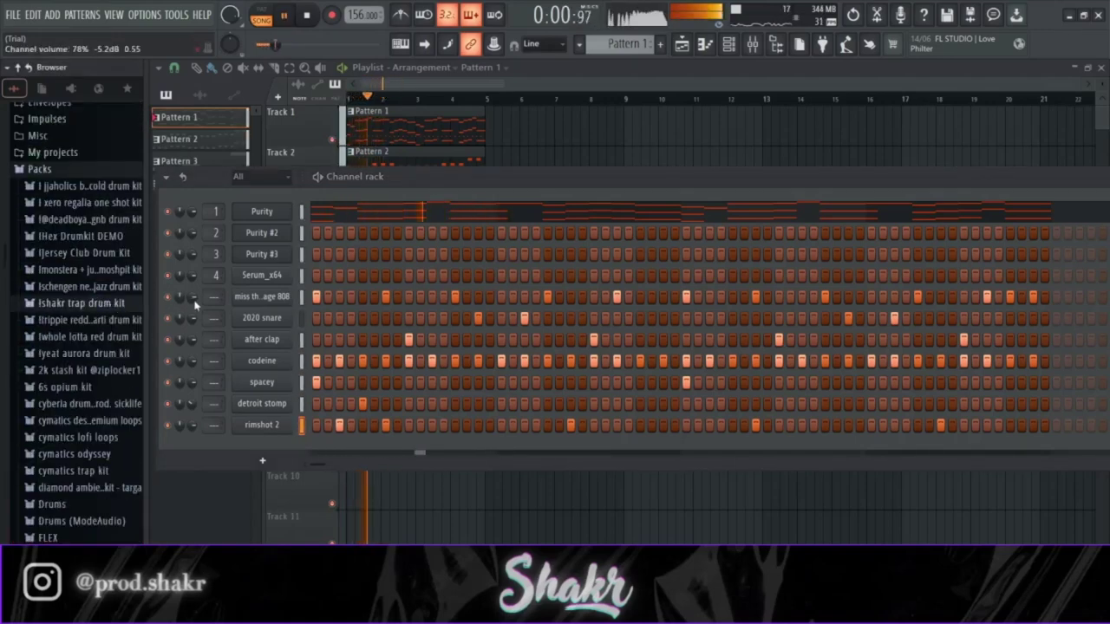
key("space")
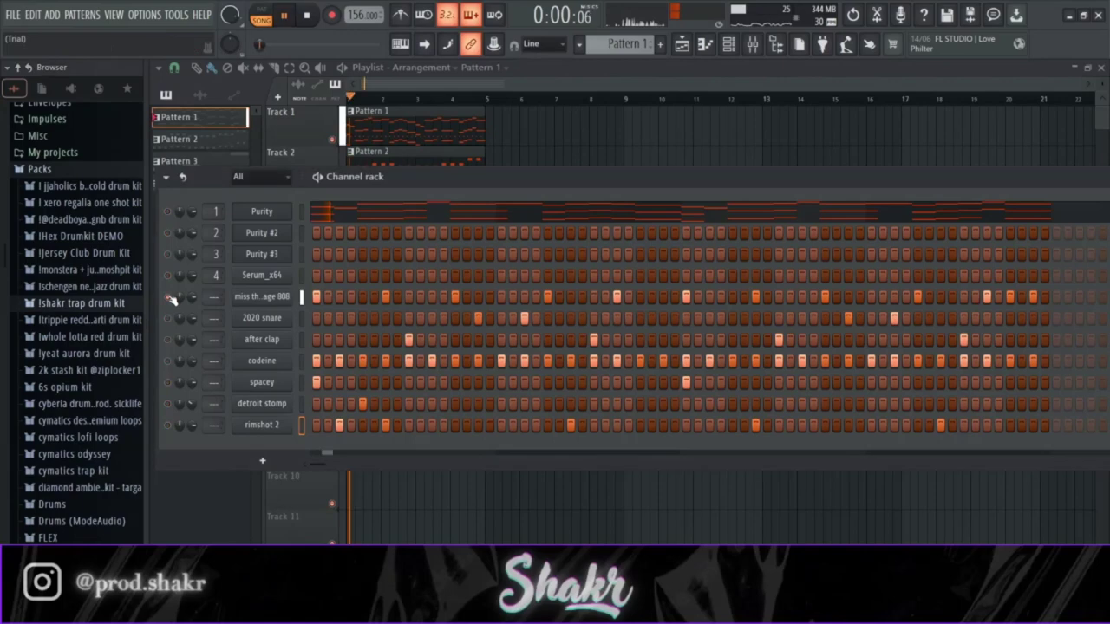
key("space")
- Audition 808s in the !yeat aurora drum kit and add 808 - KeringGOAT from the !monstera kit's 8o8s folder as a new channel
left_click(97, 353)
scroll(108, 391, "down", 2)
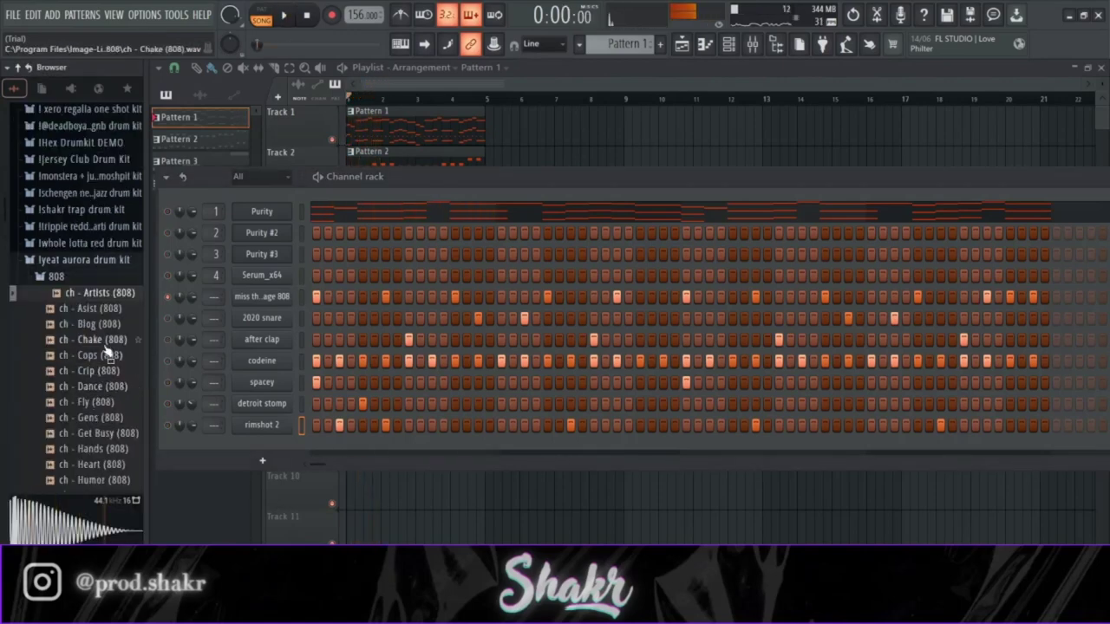
left_click(106, 344)
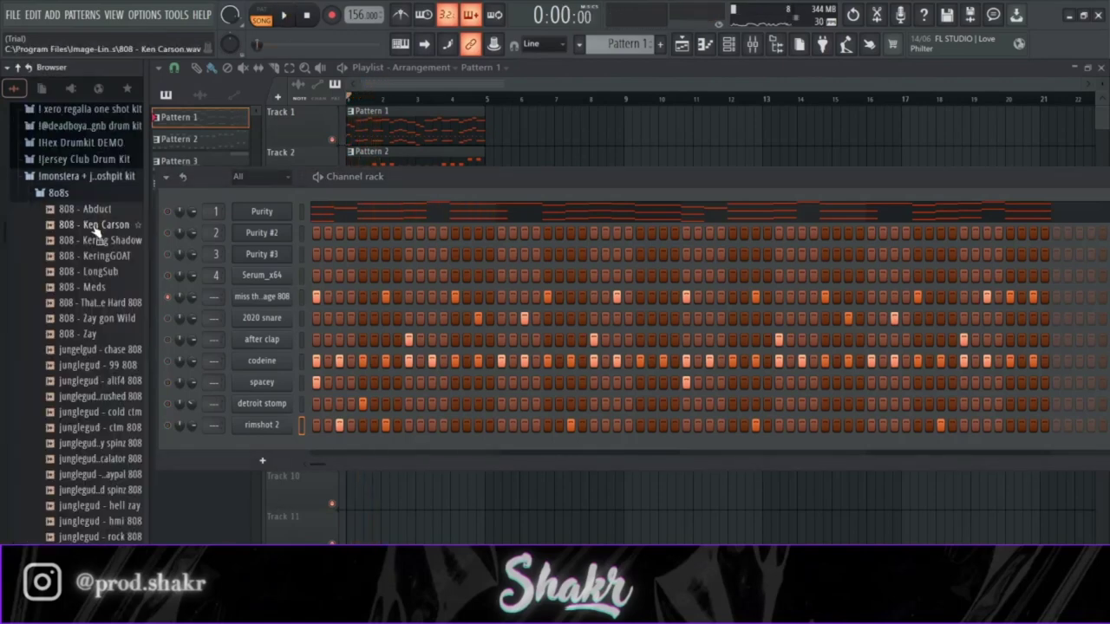
left_click_drag(98, 257, 249, 285)
- Try the 808 - Zay gon Wild and 808 - Zay samples in place of the miss the rage 808 sample
left_click(129, 334)
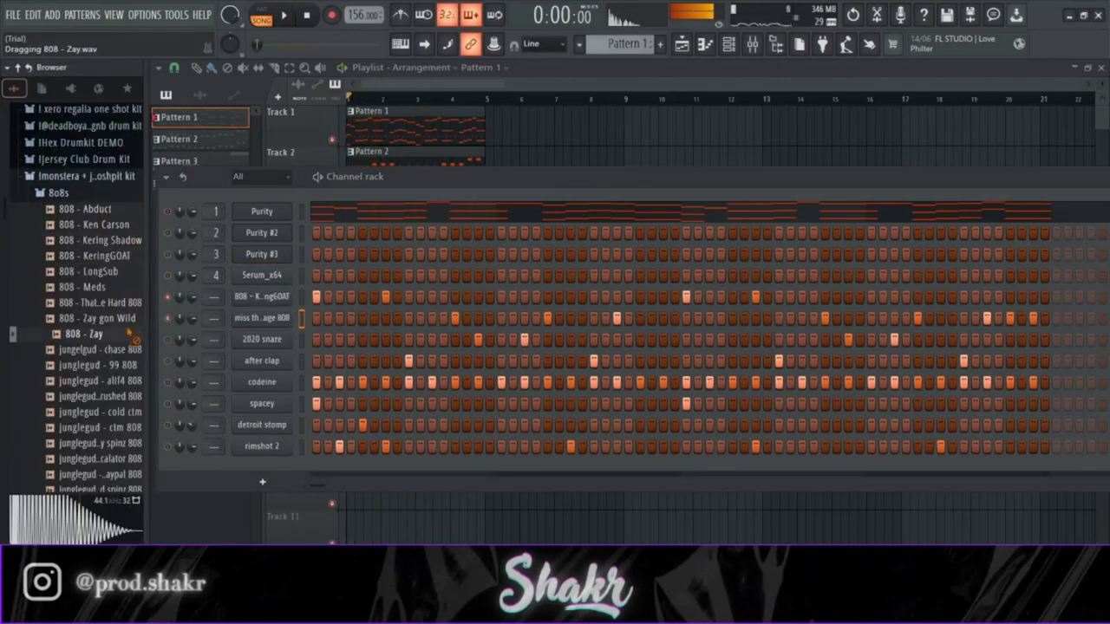
left_click_drag(108, 318, 261, 318)
left_click(263, 297)
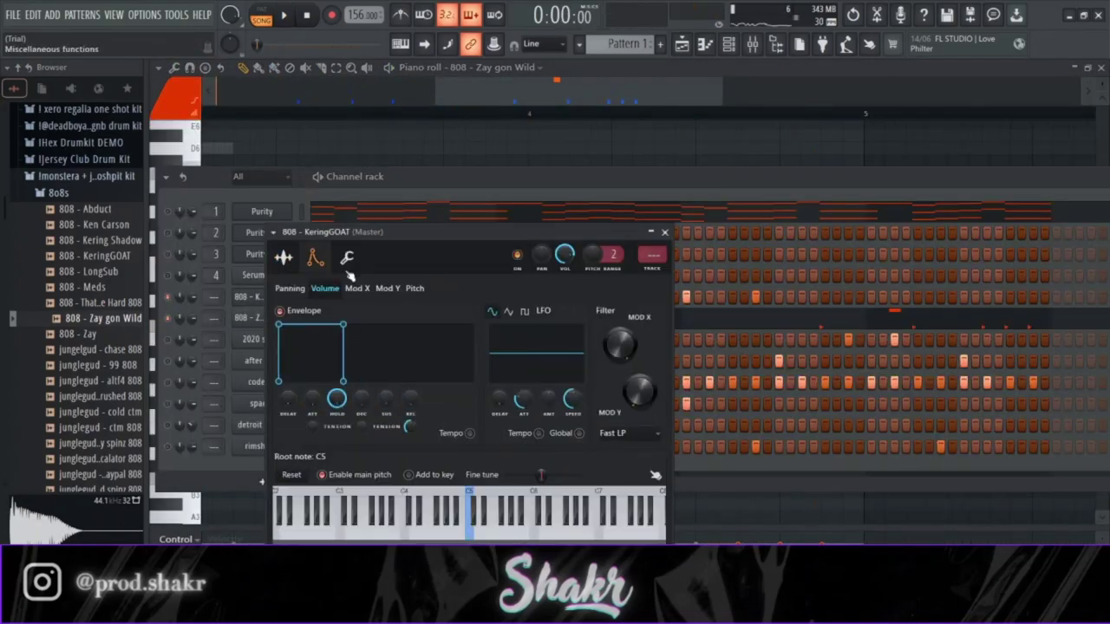
left_click(263, 318)
scroll(113, 364, "down", 2)
- Audition kicks in the KICK folder and add cold kick as a channel with hits following the combined 808 rhythm
left_click(121, 414)
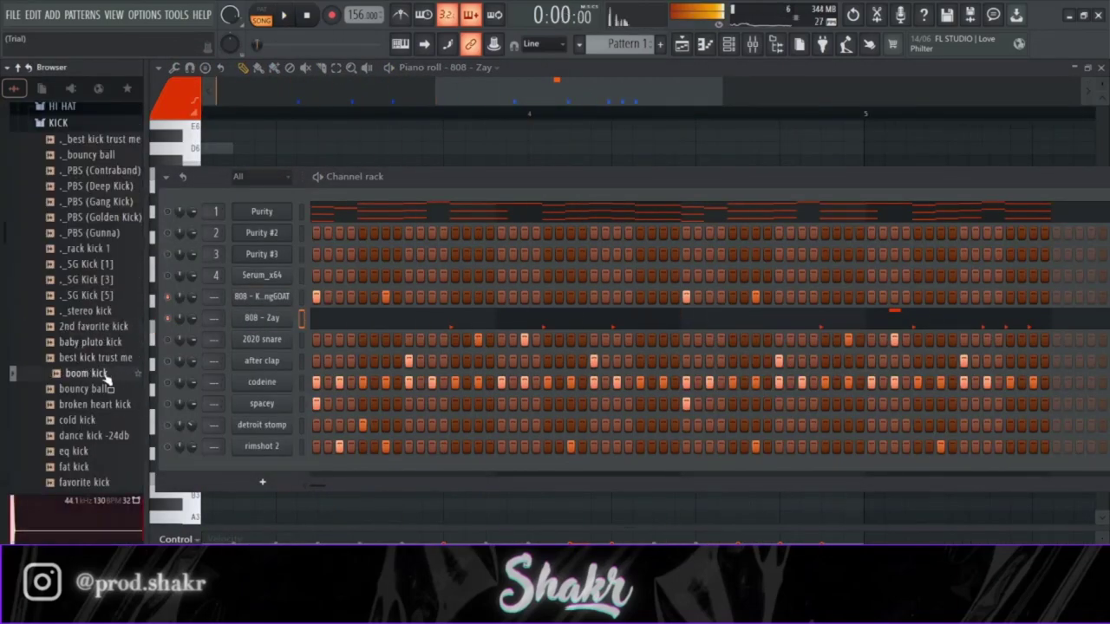
left_click_drag(83, 420, 368, 343)
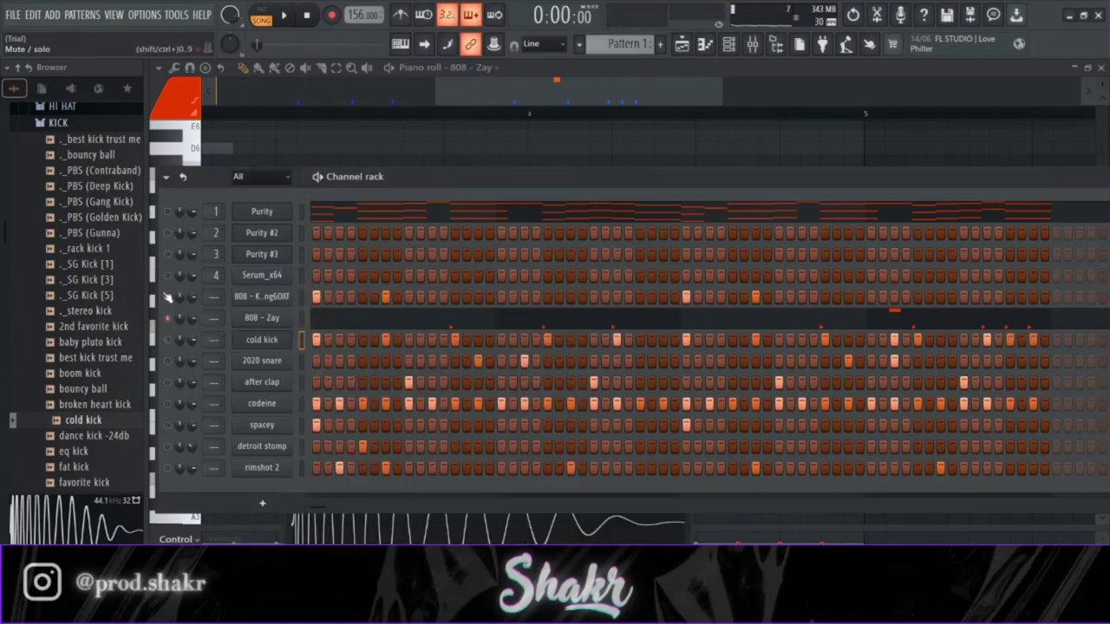
- Replace the 808 - Zay sample with goyxrd real and lengthen the notes of both 808 channels into sustained notes
left_click(262, 318)
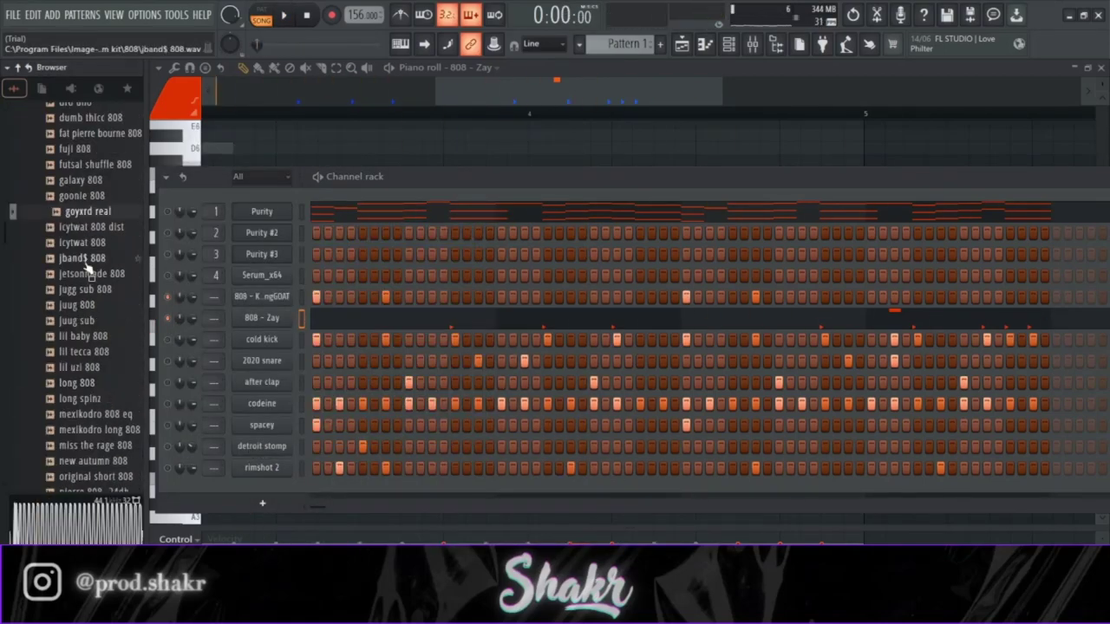
left_click_drag(87, 210, 262, 318)
left_click(513, 116)
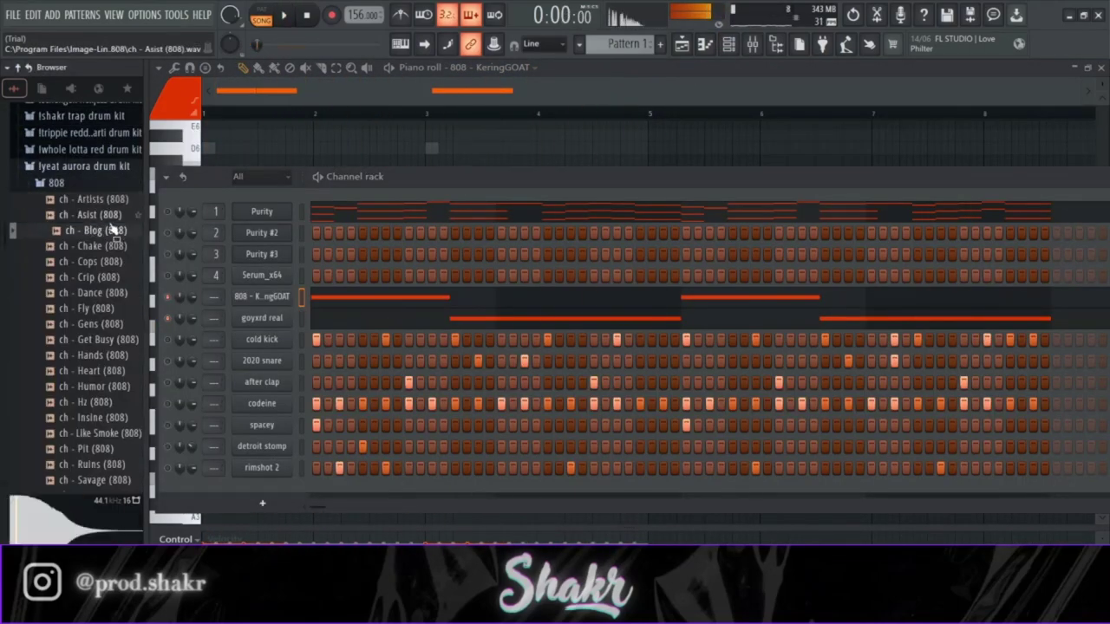
- Audition the !yeat aurora 808s, replace 808 - KeringGOAT with ch - Ruins (808), and open the mixer
left_click(87, 292)
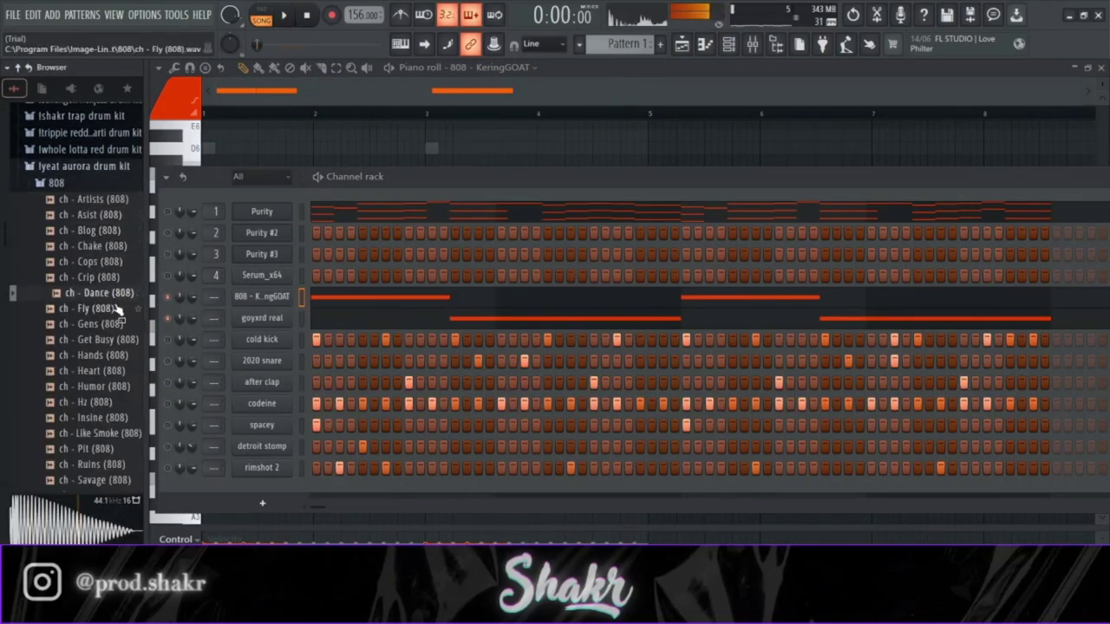
left_click(95, 386)
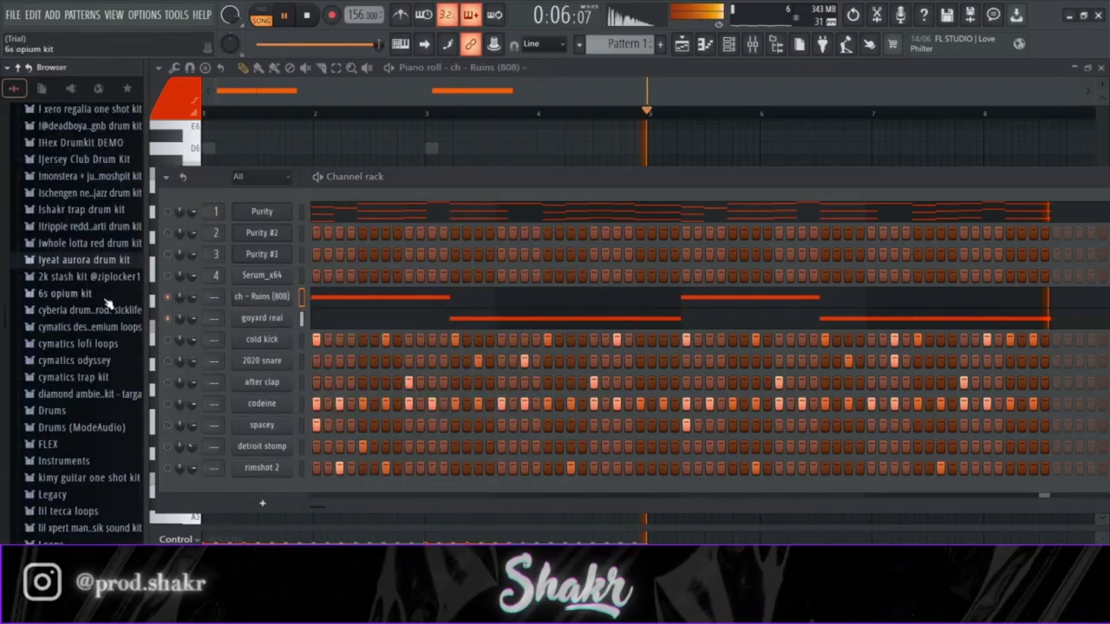
left_click(752, 44)
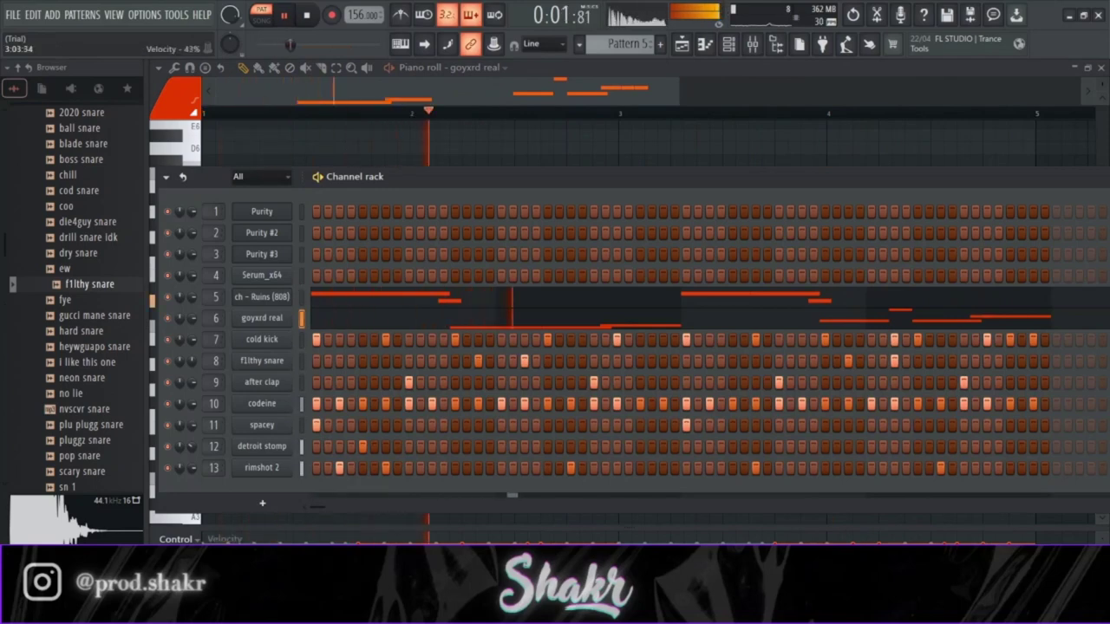
- Check the detroit stomp channel's sampler settings and play the pattern
left_click(262, 450)
key("Escape")
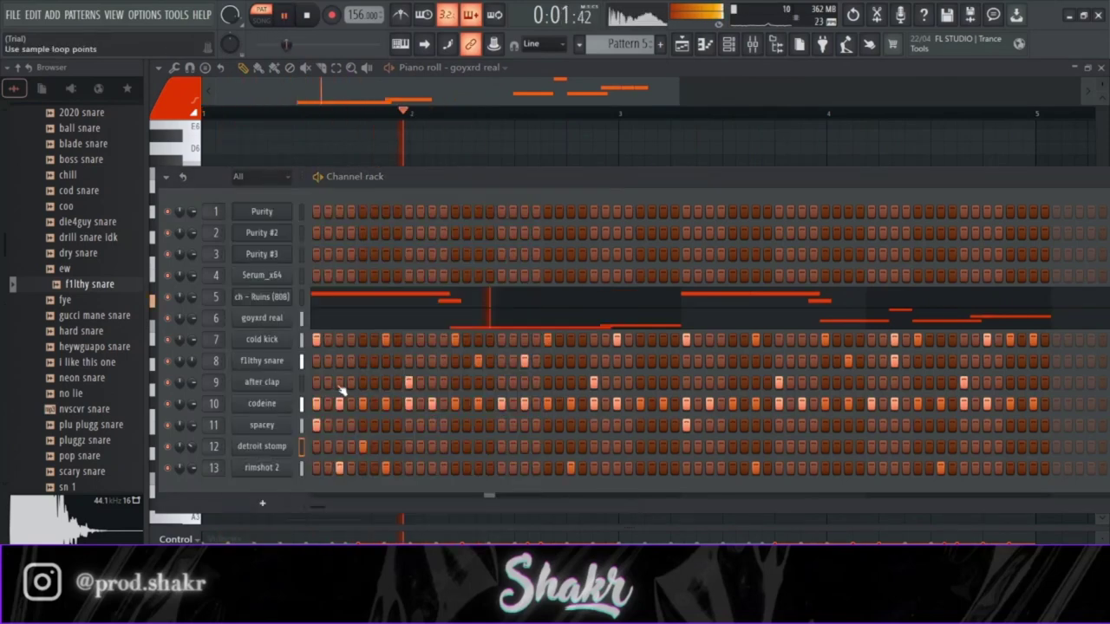
key("space")
key("space")
key("space")
- Audition the SNARE folder, replace rimshot 2 with scary snare, and move its step 39 hit to step 35
left_click(109, 301)
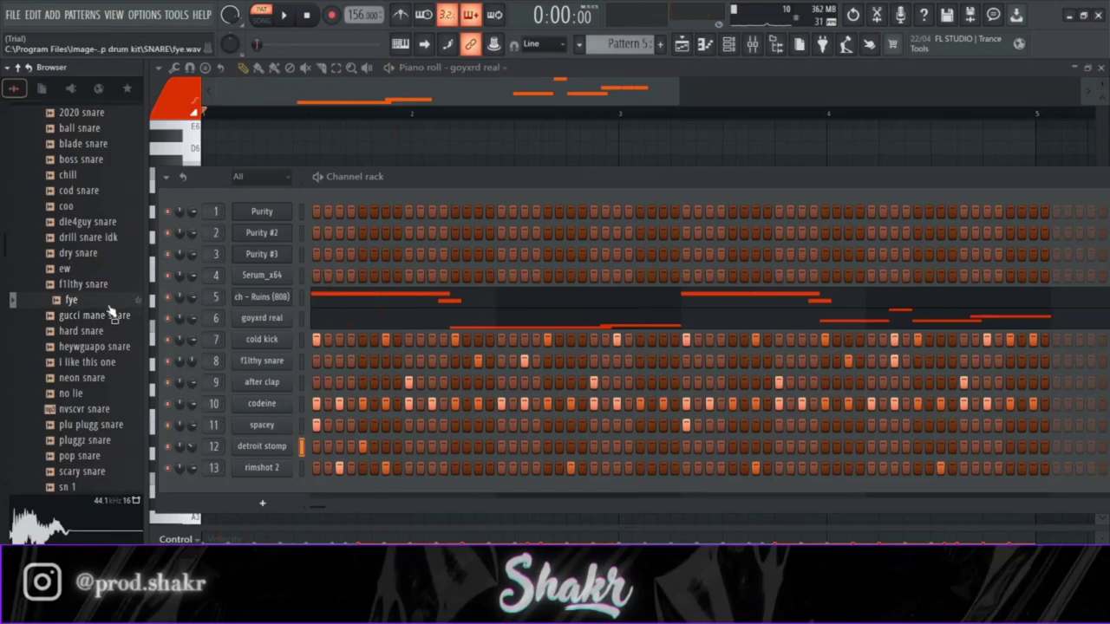
left_click(110, 332)
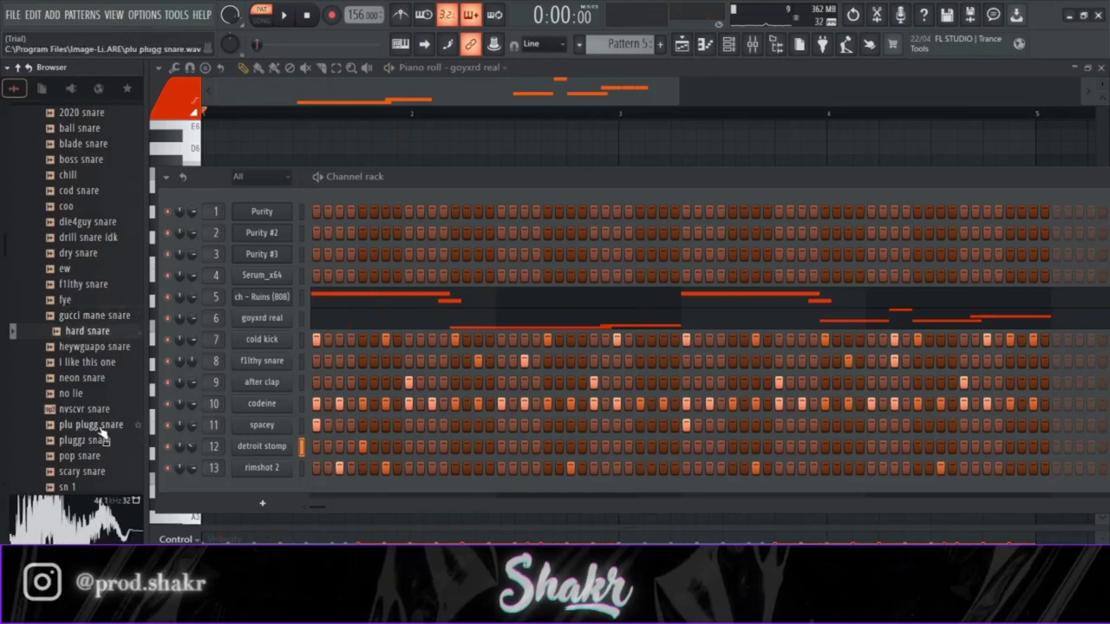
left_click(106, 460)
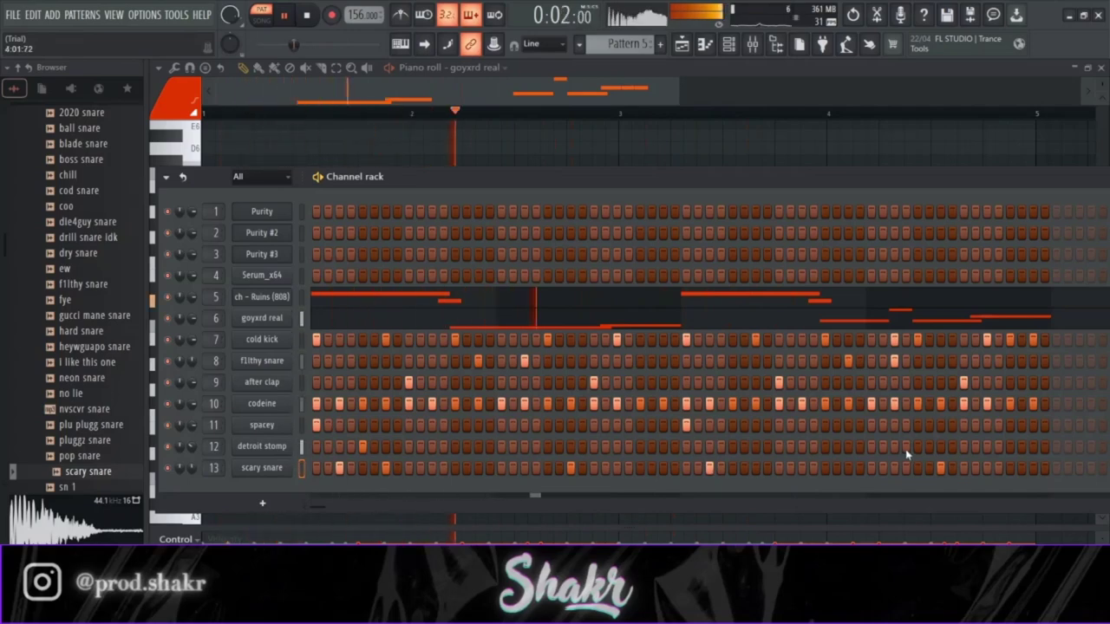
- Open the Hi-Hat's folder of the !trippie redd + playboi carti drum kit and audition its first samples
scroll(87, 320, "up", 5)
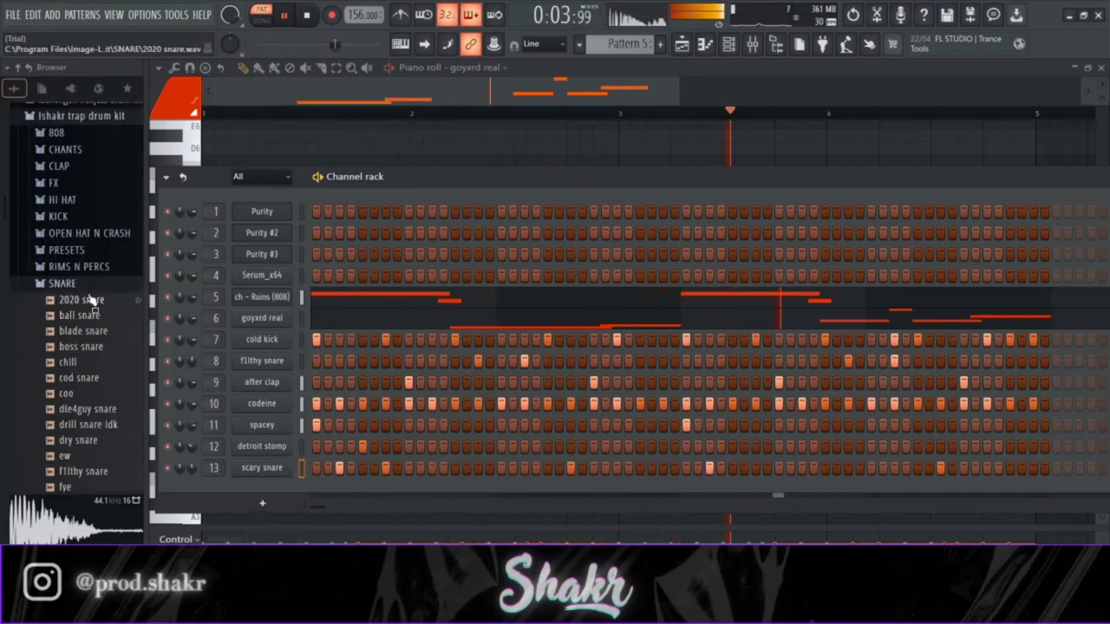
left_click(86, 284)
left_click(102, 128)
left_click(97, 133)
key("space")
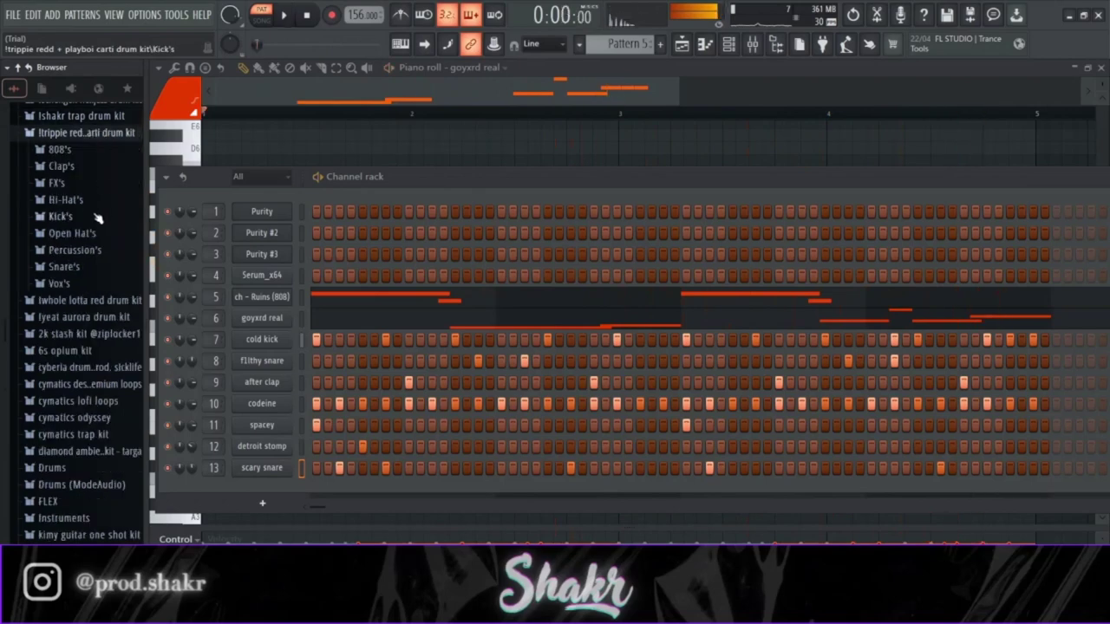
left_click(84, 205)
left_click(90, 217)
left_click(98, 233)
left_click(110, 250)
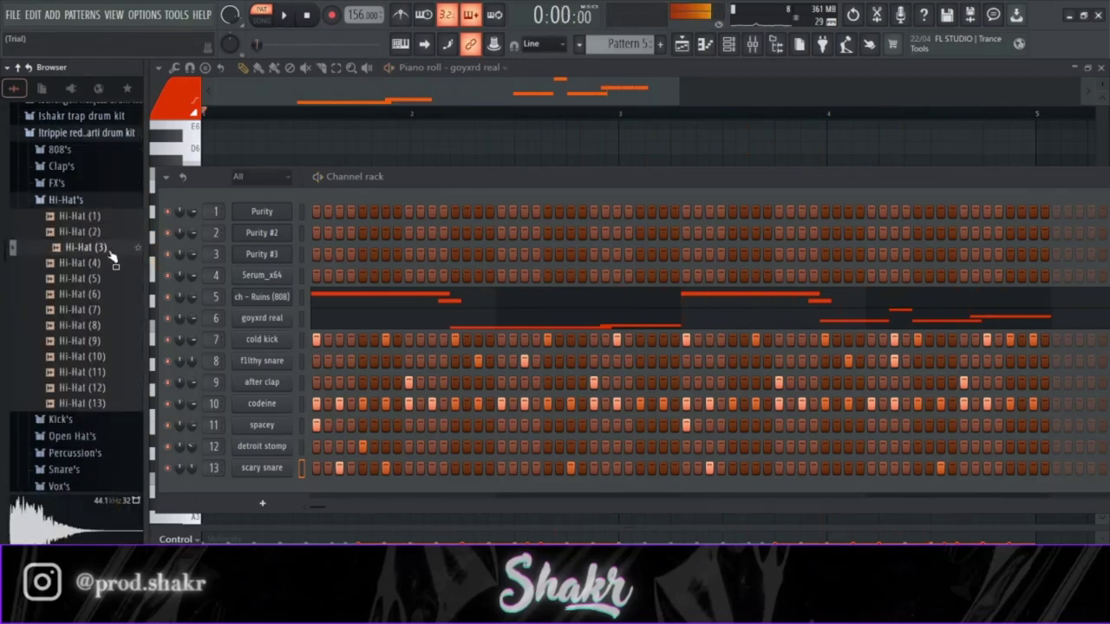
- Try Hi-Hat (3) and Hi-Hat (5) in place of the codeine sample while playing the pattern
left_click_drag(111, 269, 112, 253)
left_click_drag(278, 406, 279, 411)
key("space")
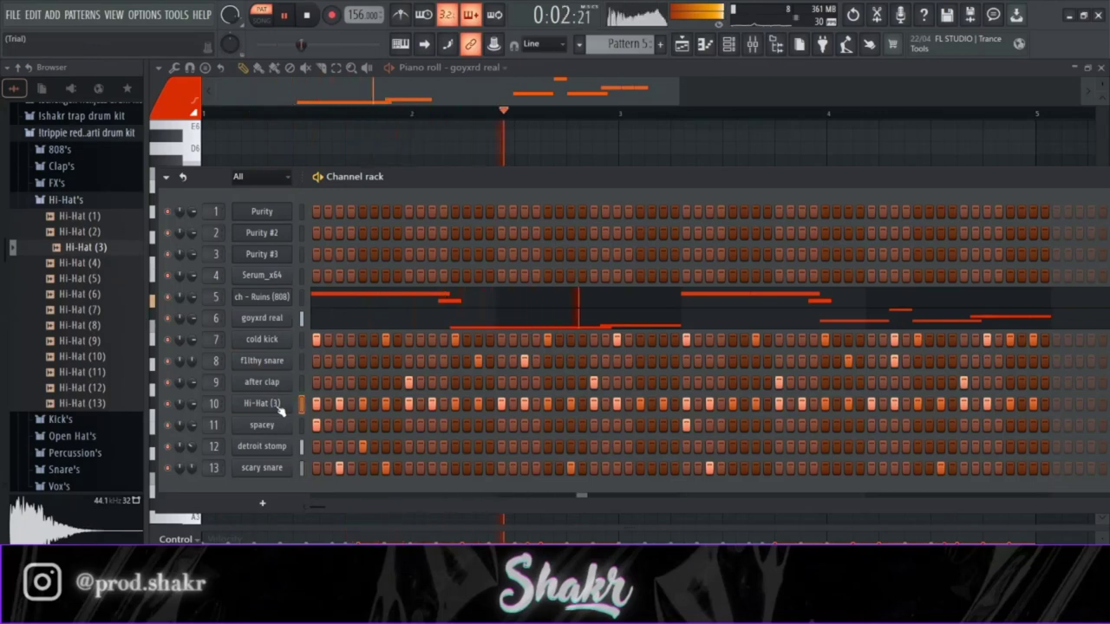
key("space")
left_click(97, 279)
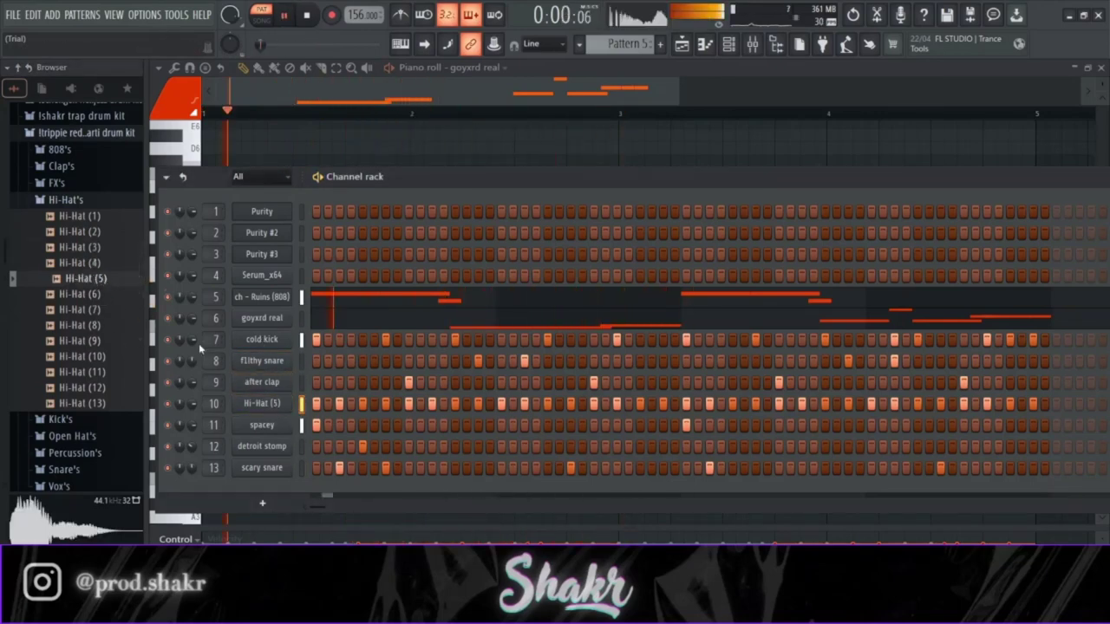
- Audition the following hi-hats, load Hi-Hat (8) into the hi-hat channel, and play the pattern
left_click(110, 298)
left_click(109, 313)
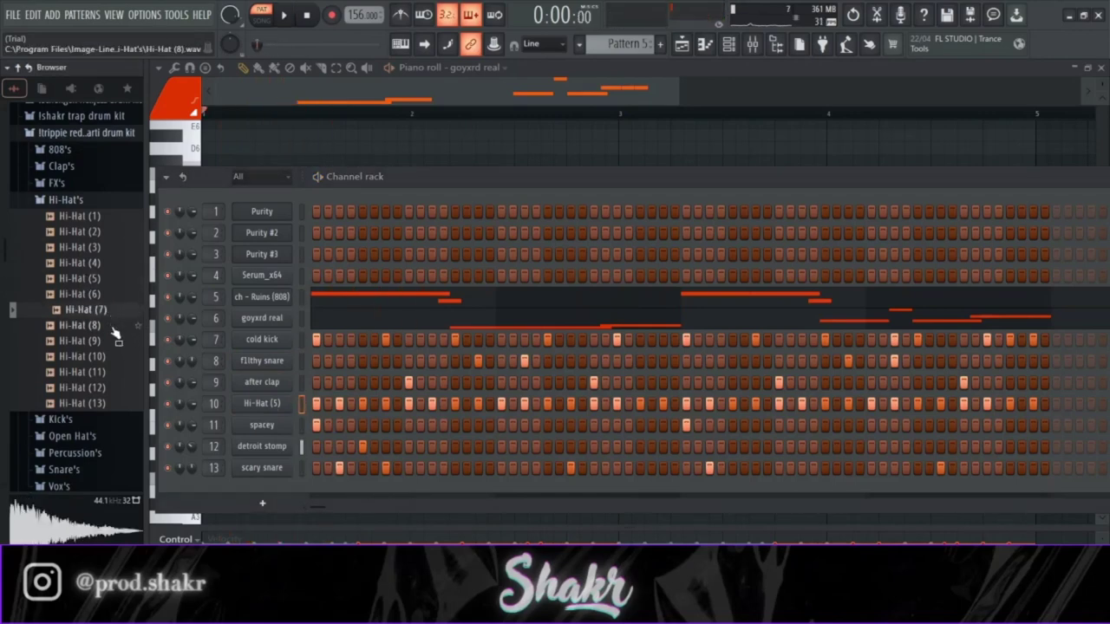
left_click(113, 329)
left_click_drag(105, 312, 260, 404)
left_click(111, 327)
key("space")
- Look over the Hi-Hat (8) sampler settings and listen to the hi-hat in the pattern
left_click(262, 403)
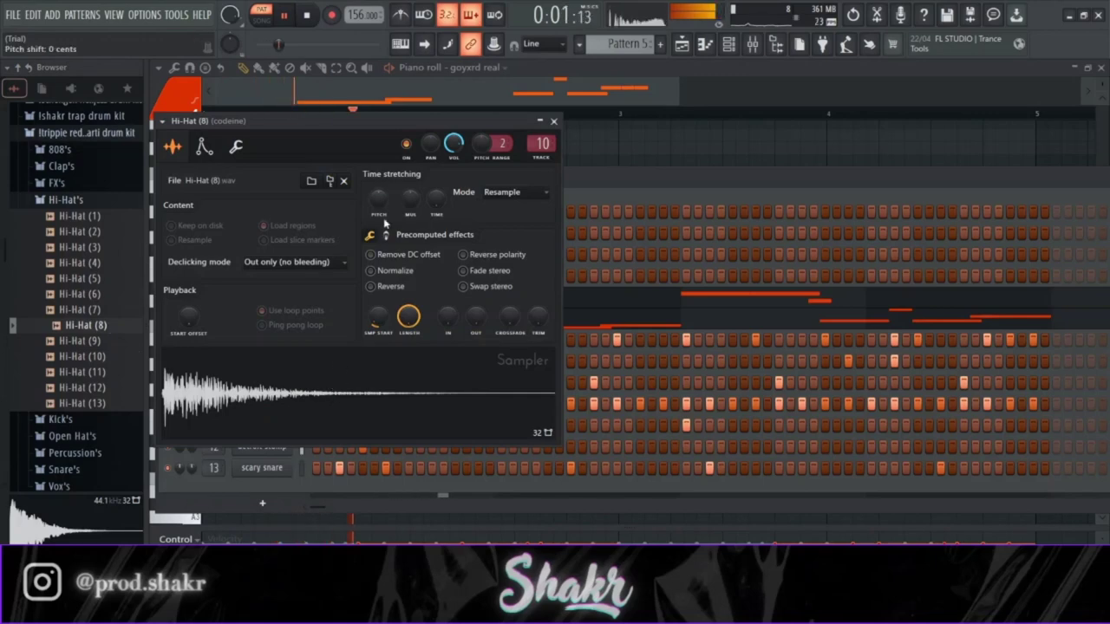
key("Escape")
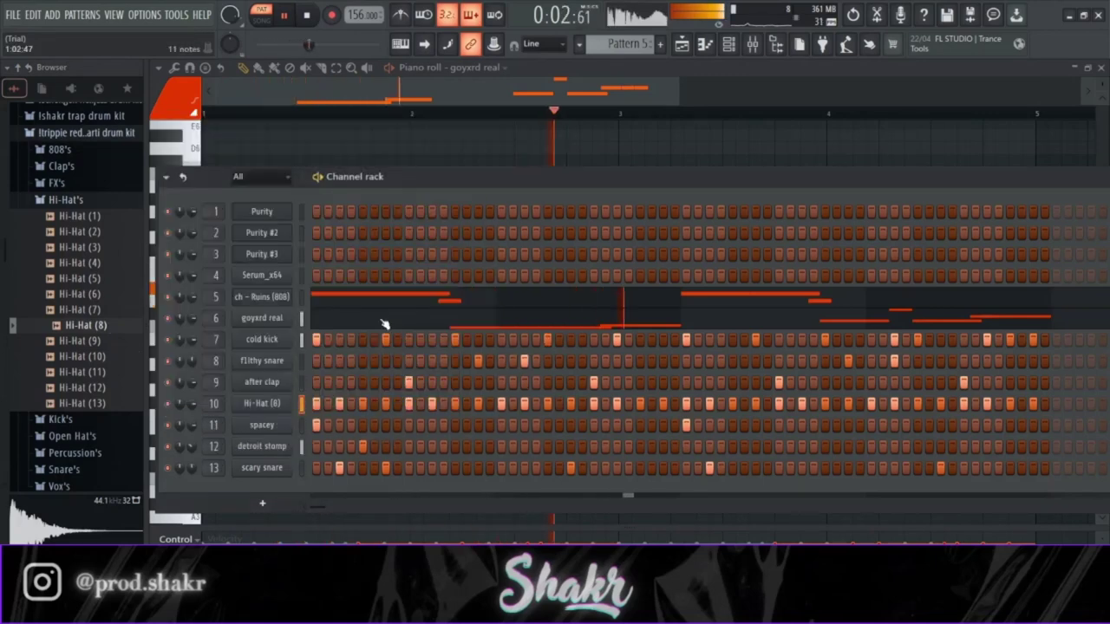
left_click(285, 403)
key("Escape")
key("space")
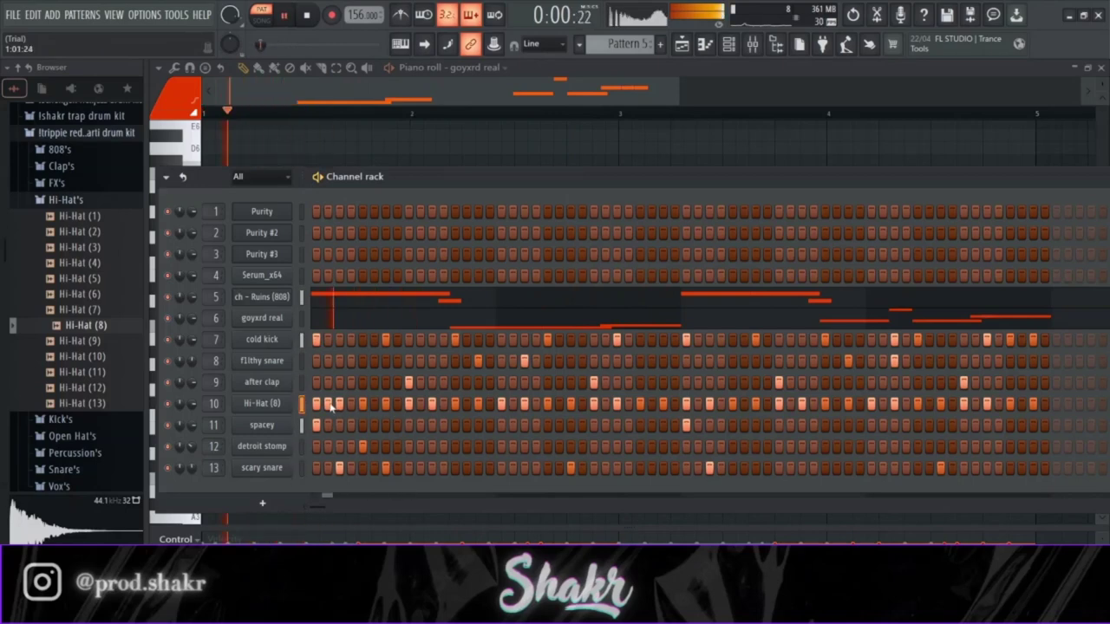
- Turn the first C5 note of Hi-Hat (8) into a fast eight-note roll in the piano roll and play it
key("F6")
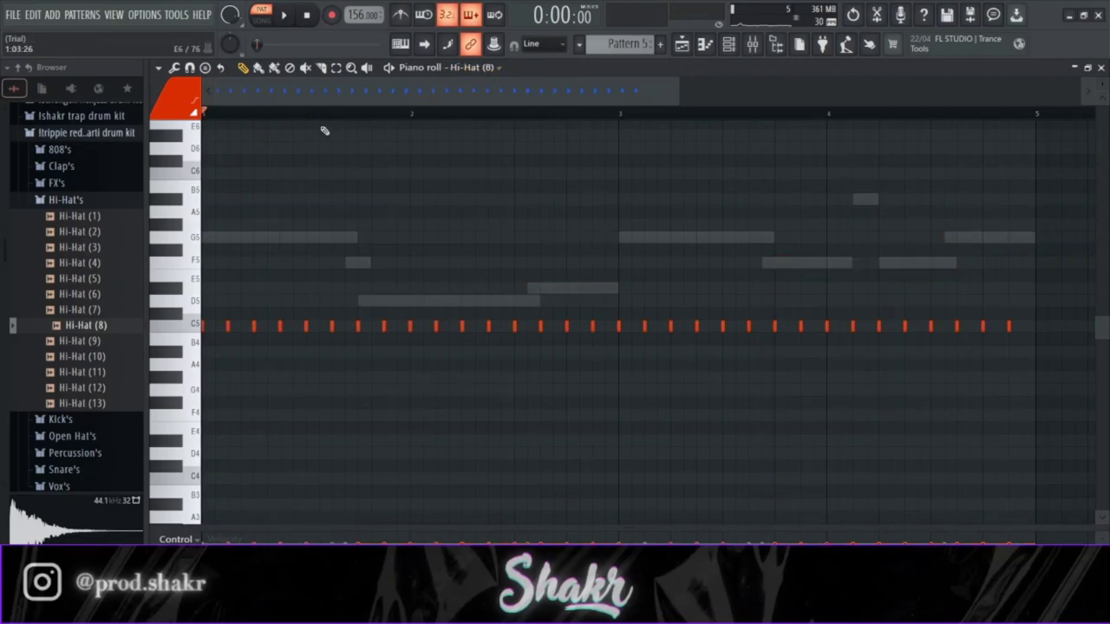
scroll(323, 102, "up", 5)
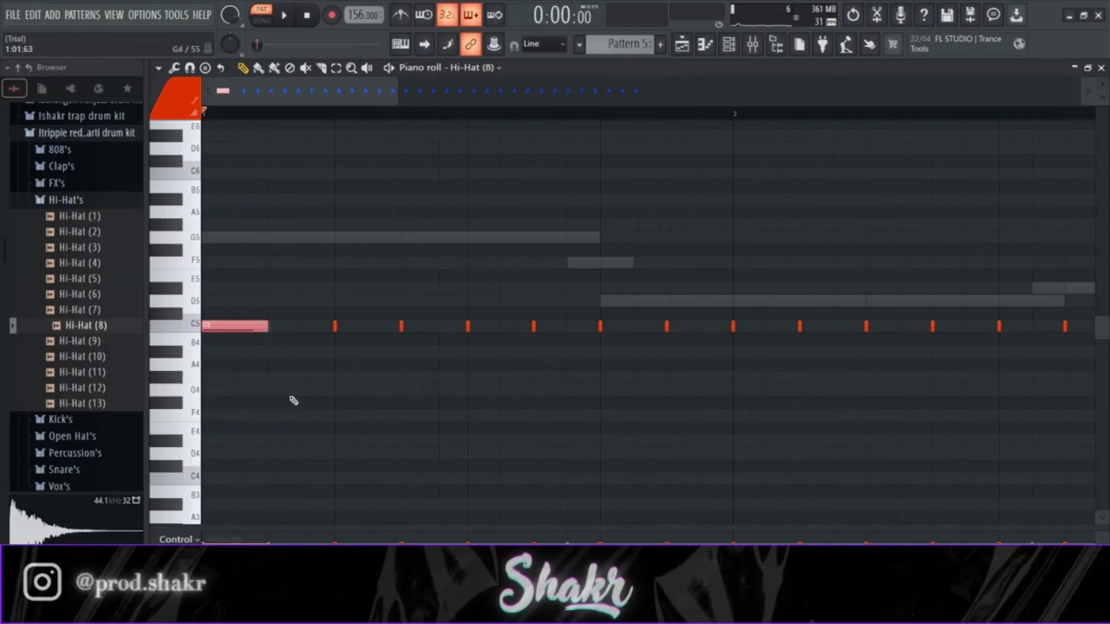
key("space")
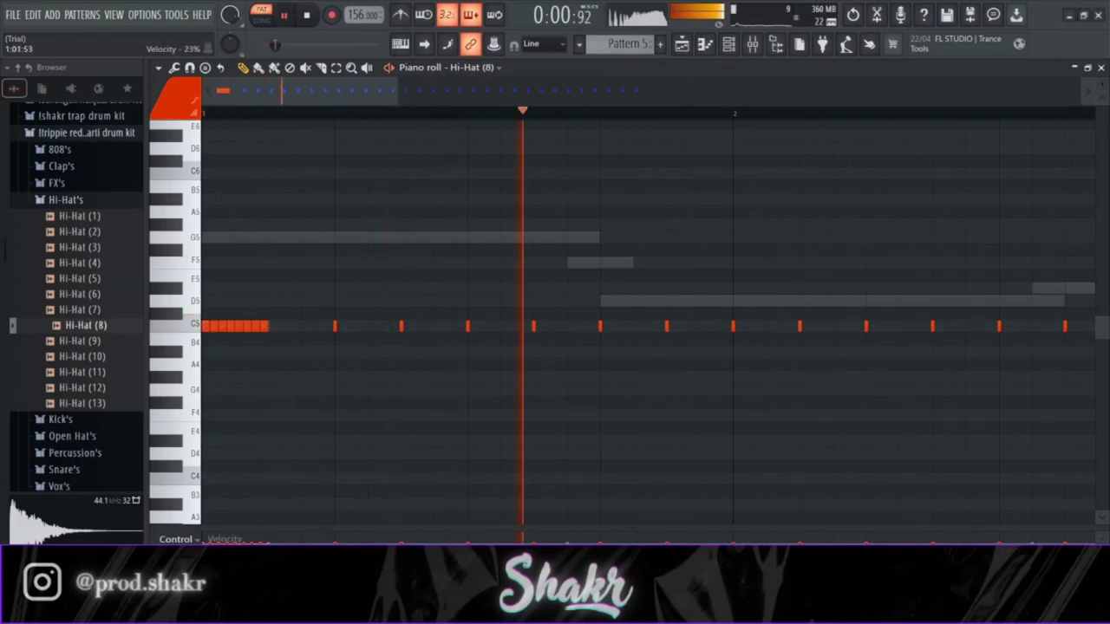
key("space")
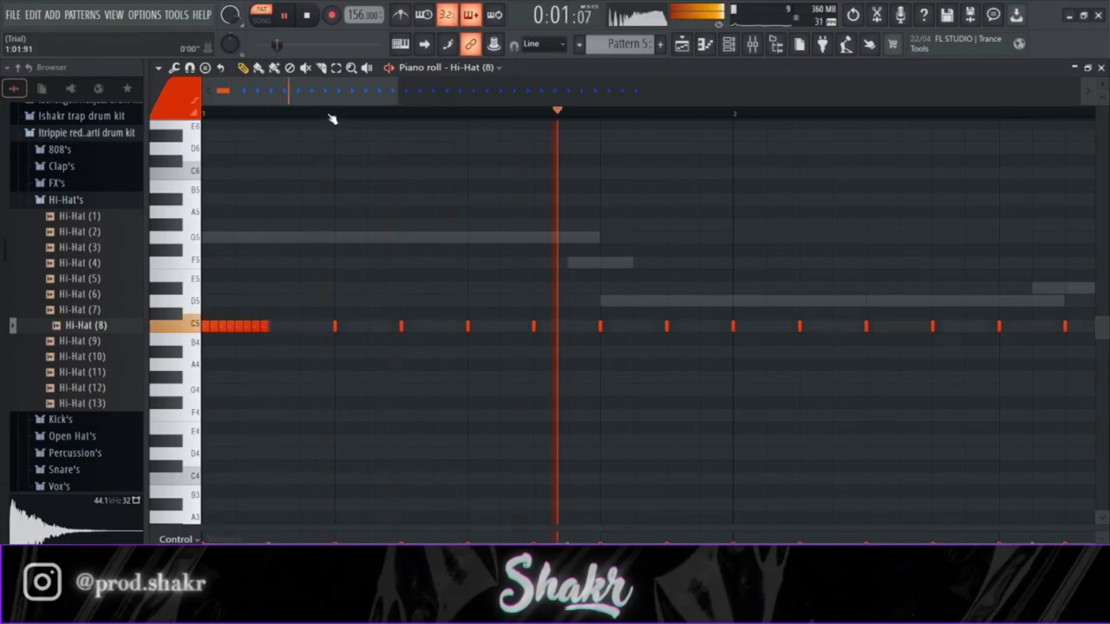
- Copy the hi-hat roll to the last beat of bar 1, raise it to D5, and remove the C5 hits beneath it
scroll(329, 113, "down", 4)
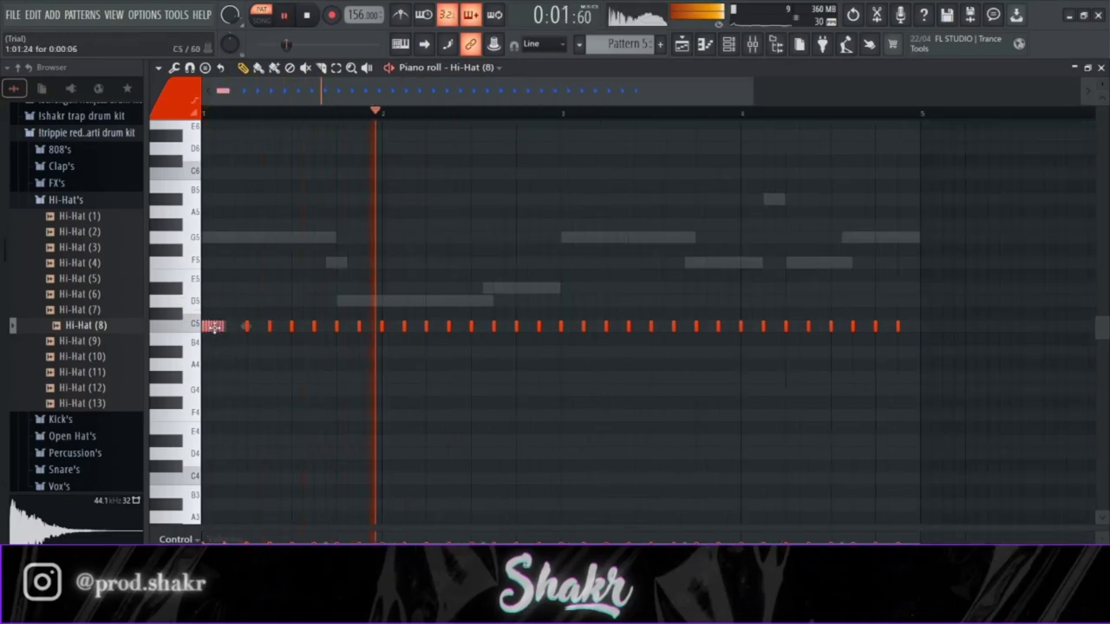
left_click_drag(371, 326, 347, 326)
scroll(339, 116, "up", 5)
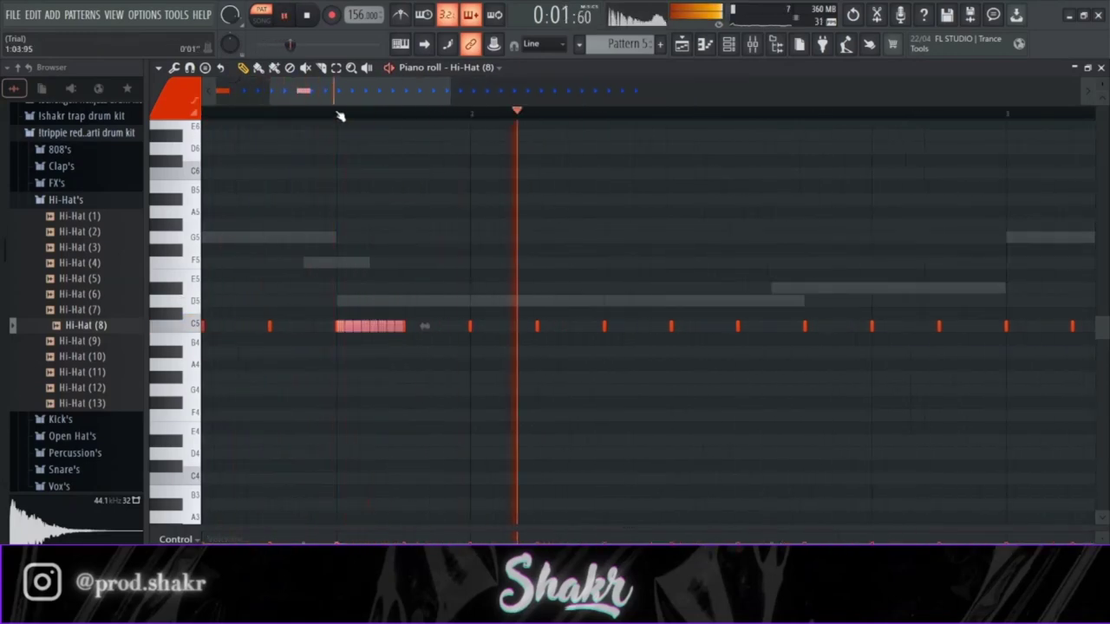
left_click_drag(359, 312, 362, 296)
key("space")
right_click(338, 326)
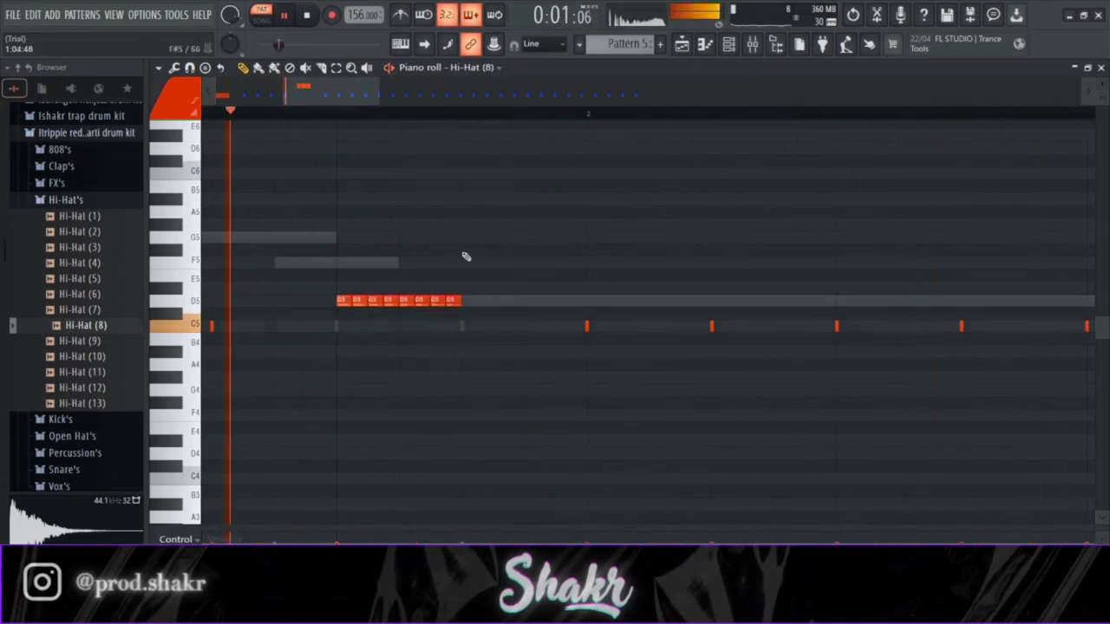
- Lower the copied hi-hat roll in bar 1 to A#4 and put back the C5 hit above its start
scroll(355, 300, "down", 4)
key("space")
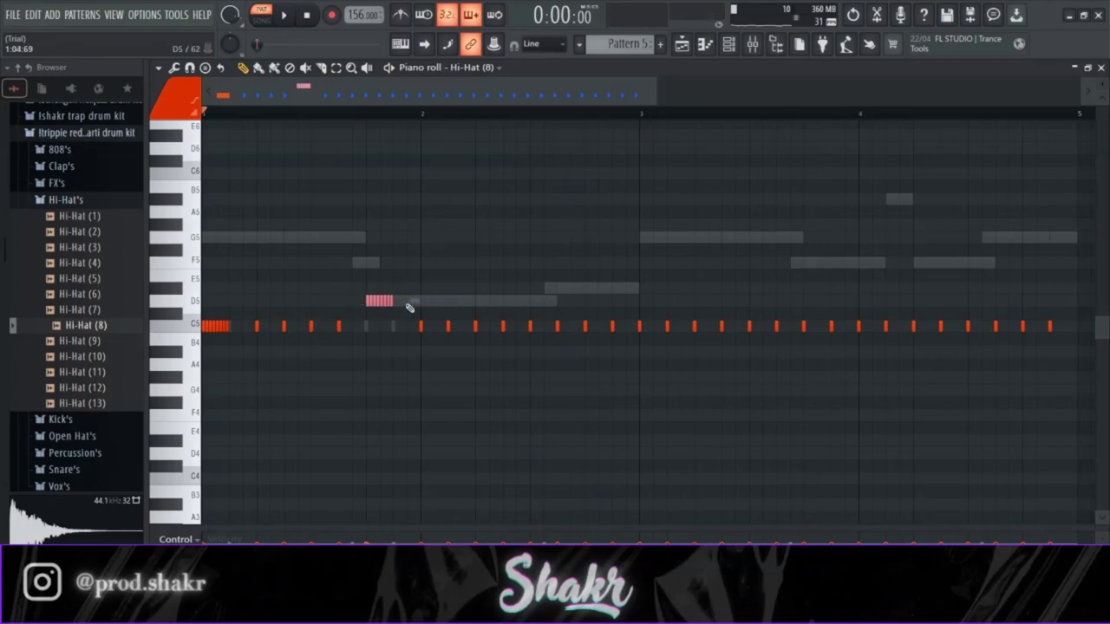
key("space")
key("shift+Down")
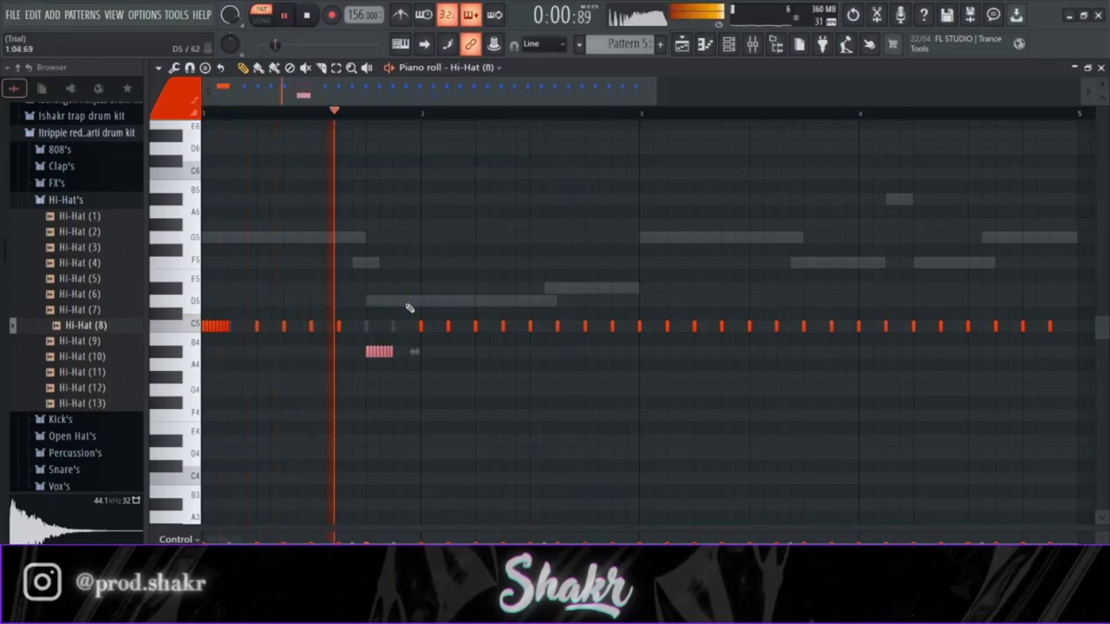
key("space")
key("ctrl+d")
key("space")
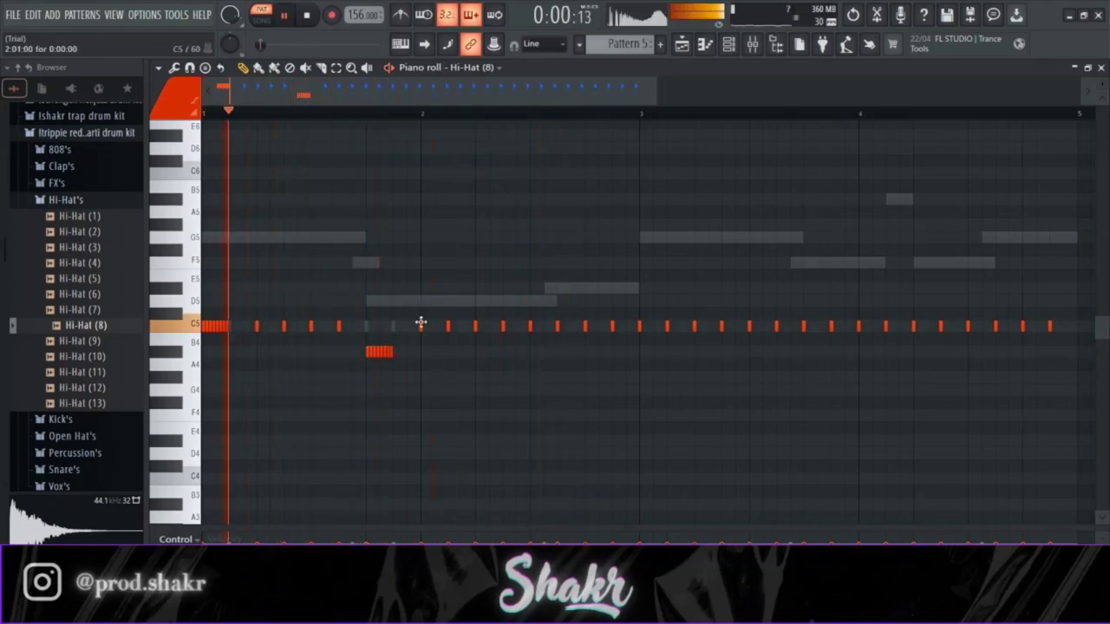
key("space")
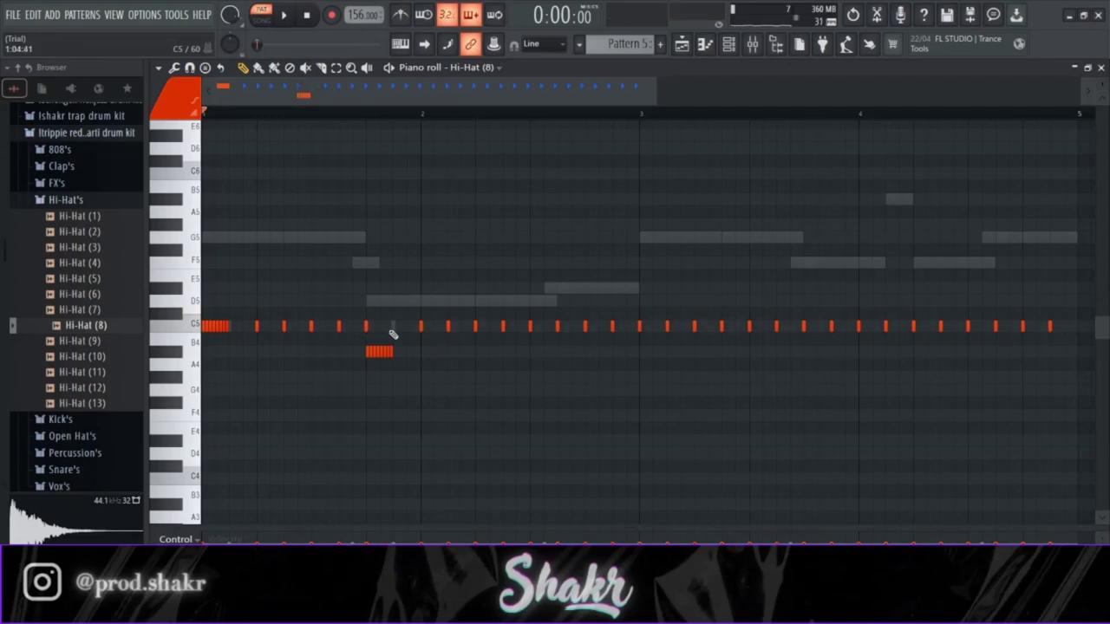
- Add a Hi-Hat (8) hit at C#5 just after beat 3 of bar 2 and remove that bar's last C5 hit
left_click(546, 290)
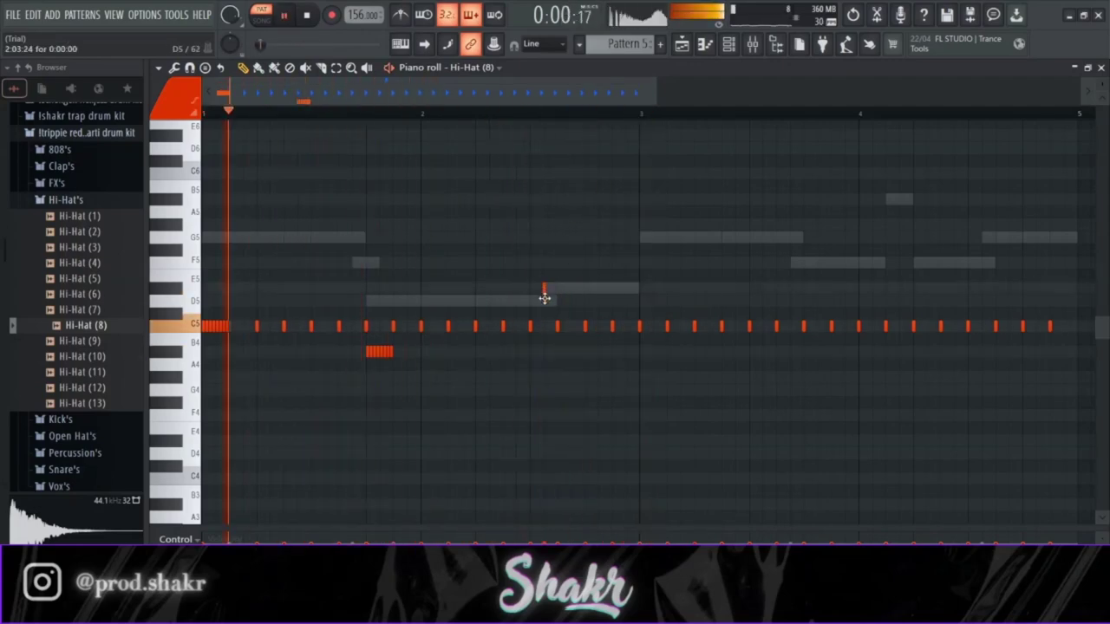
left_click_drag(544, 292, 545, 317)
scroll(533, 112, "up", 4)
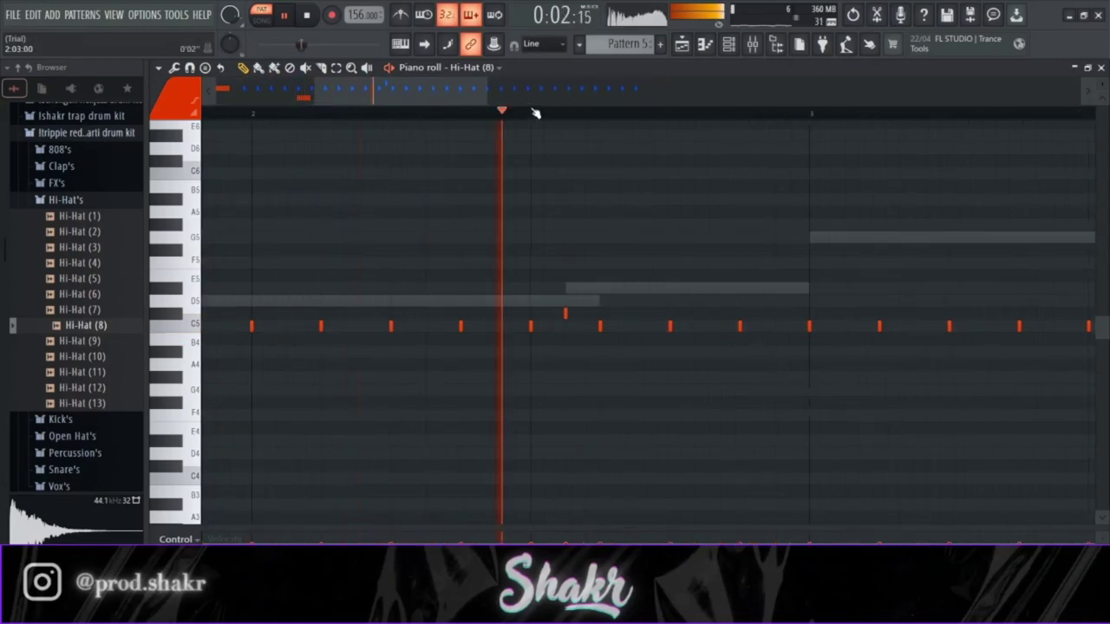
scroll(668, 114, "down", 4)
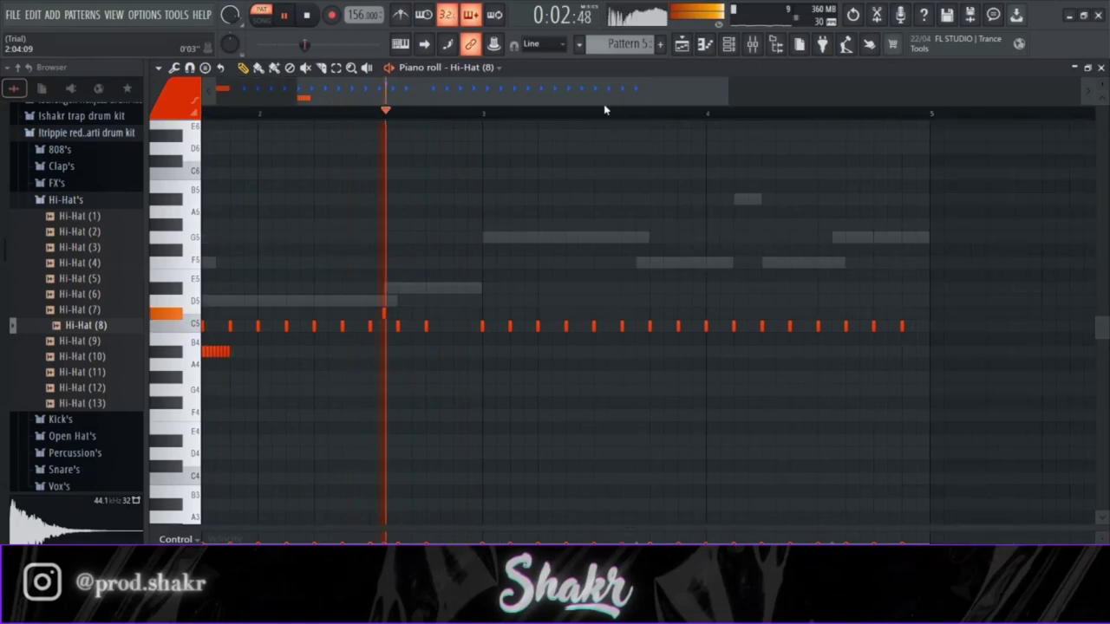
scroll(607, 115, "down", 3)
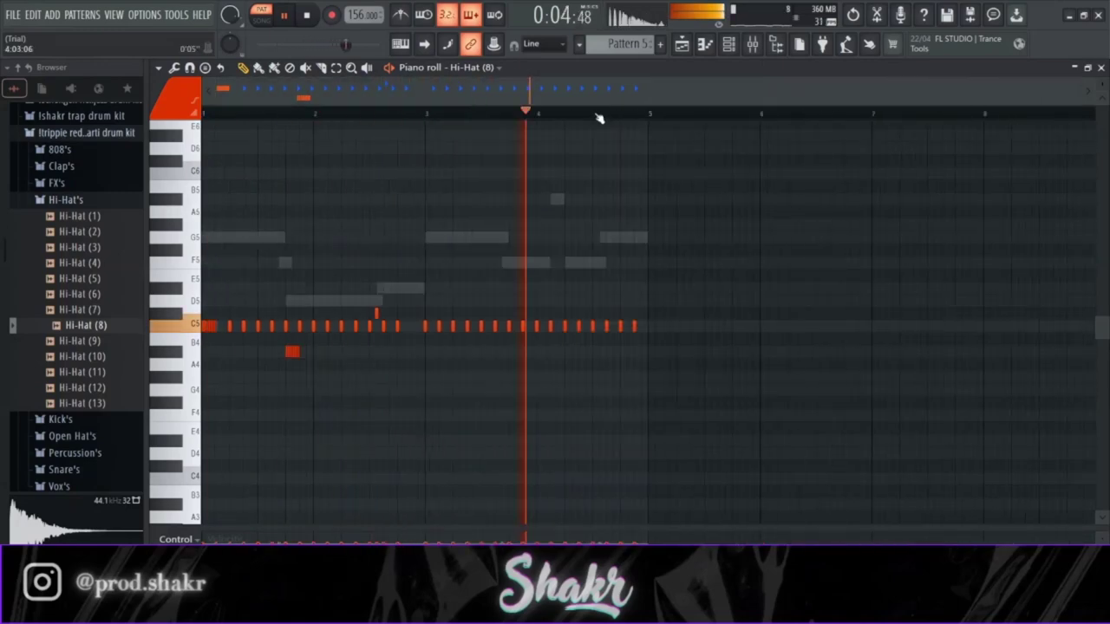
- Replace the hi-hat notes in bars 3 and 4 with a copy of the notes from bars 1 and 2
left_click_drag(650, 369, 413, 268)
key("Delete")
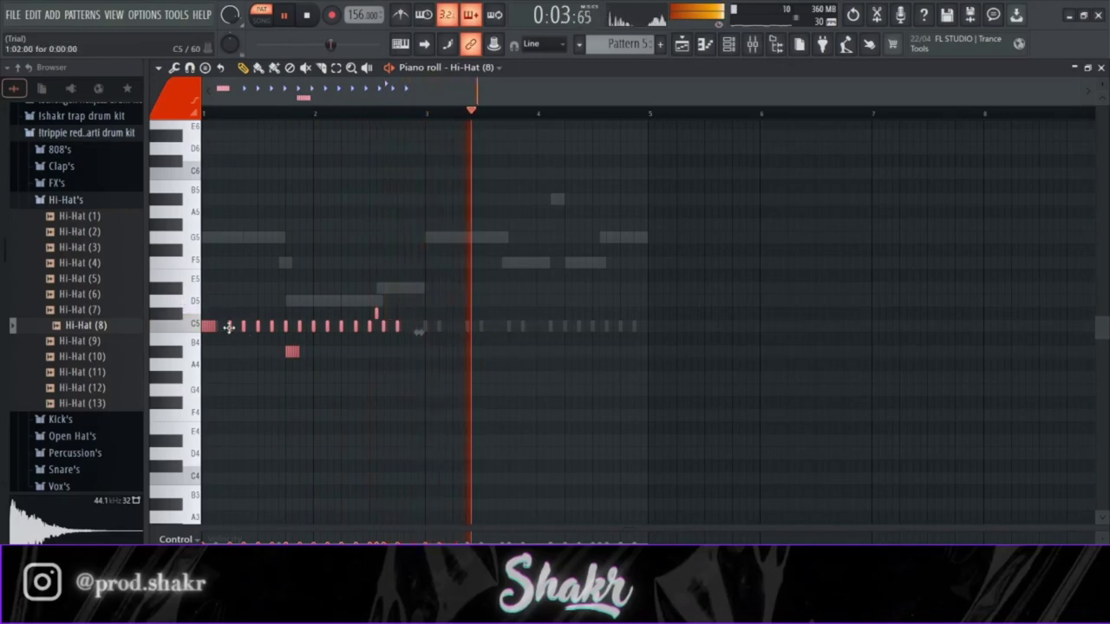
key("ctrl+v")
left_click_drag(482, 325, 457, 325)
left_click(716, 448)
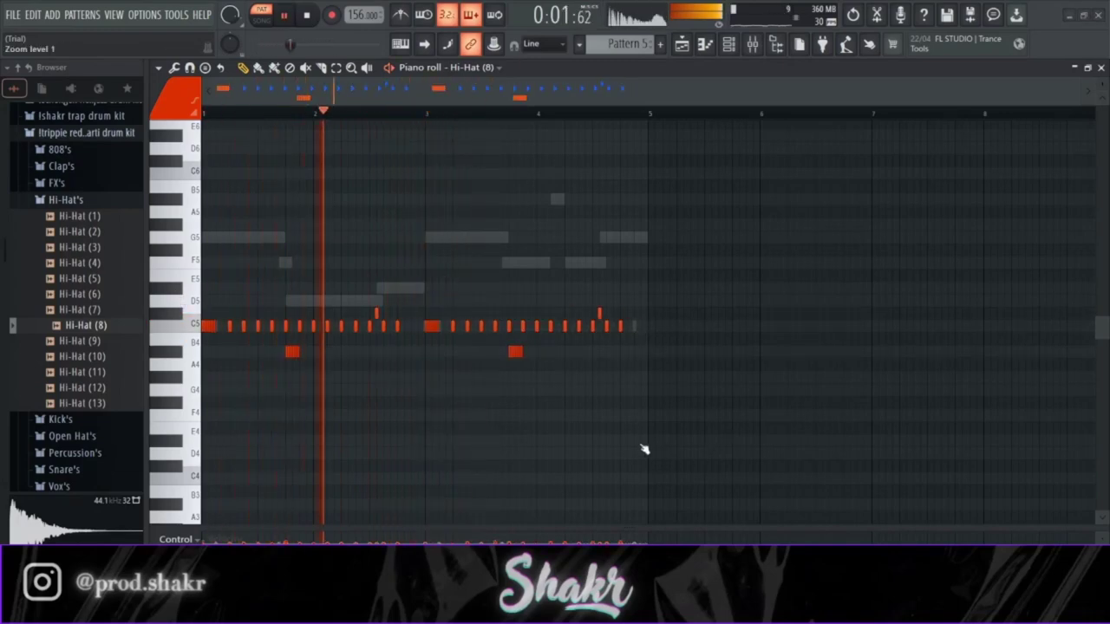
- Audition the samples Open Hat (1) to Open Hat (11) in the drum kit with the pattern stopped
key("F6")
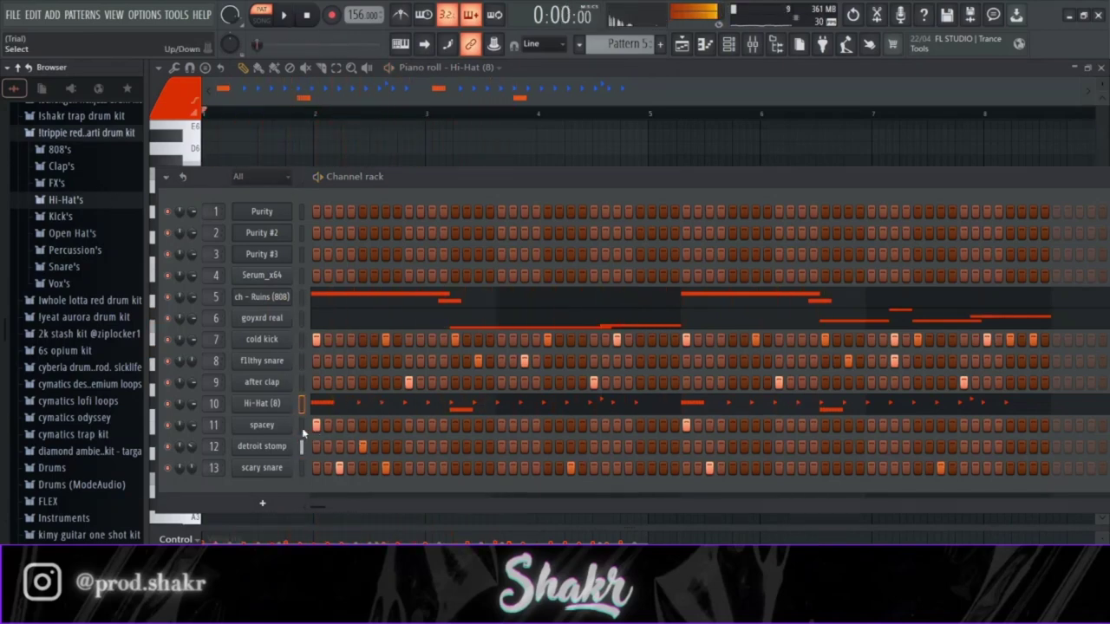
key("space")
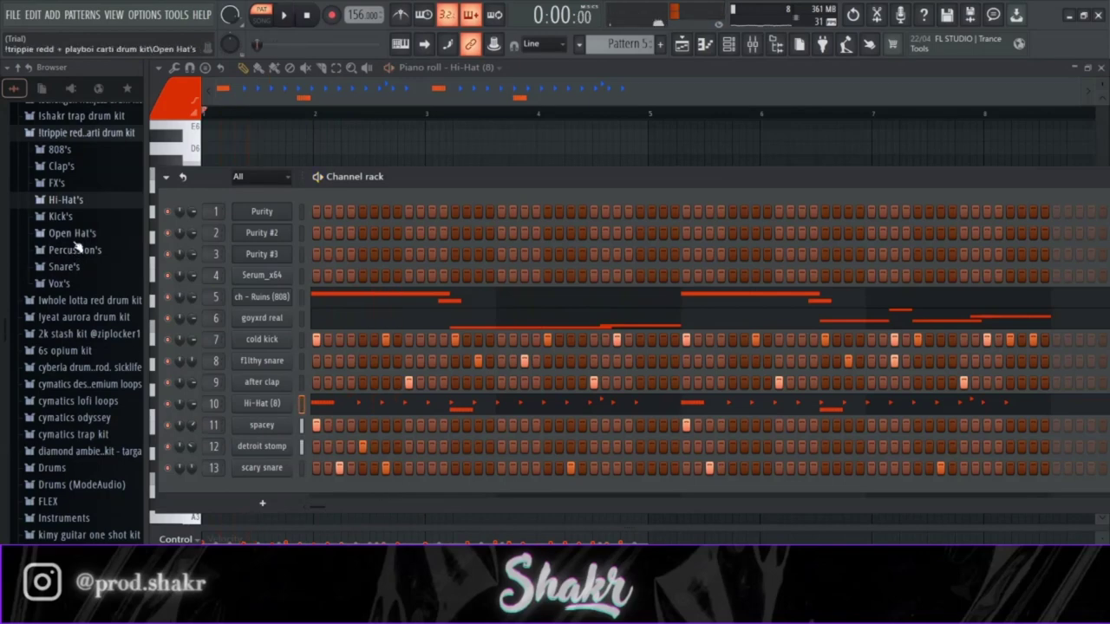
left_click(76, 236)
left_click(75, 250)
left_click(77, 267)
left_click(93, 286)
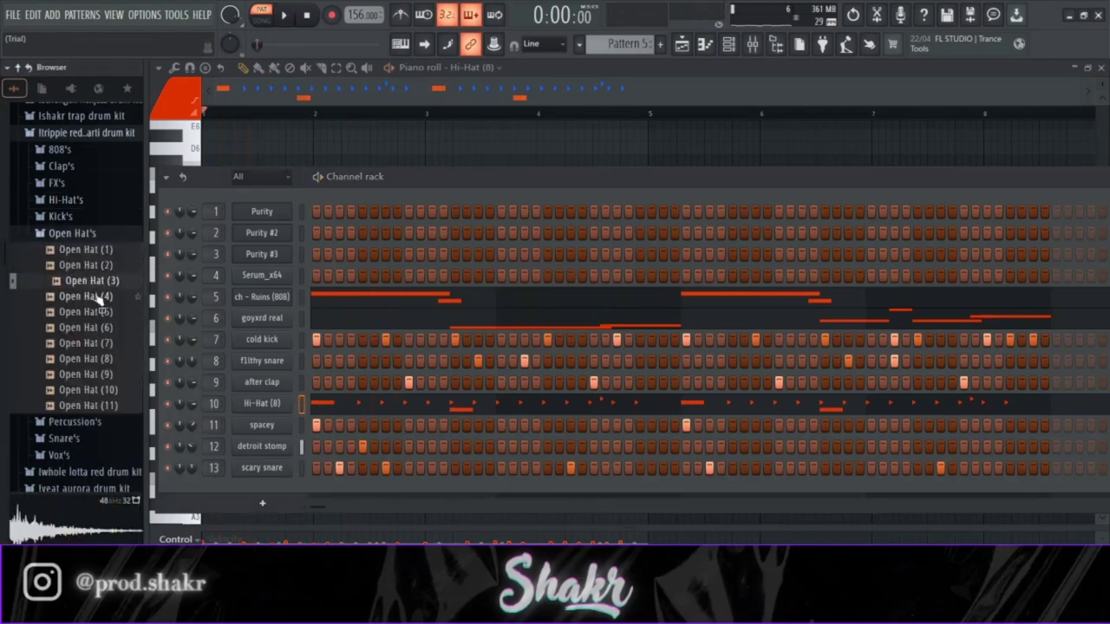
left_click(99, 298)
left_click(104, 313)
left_click(106, 328)
left_click(109, 344)
left_click(111, 359)
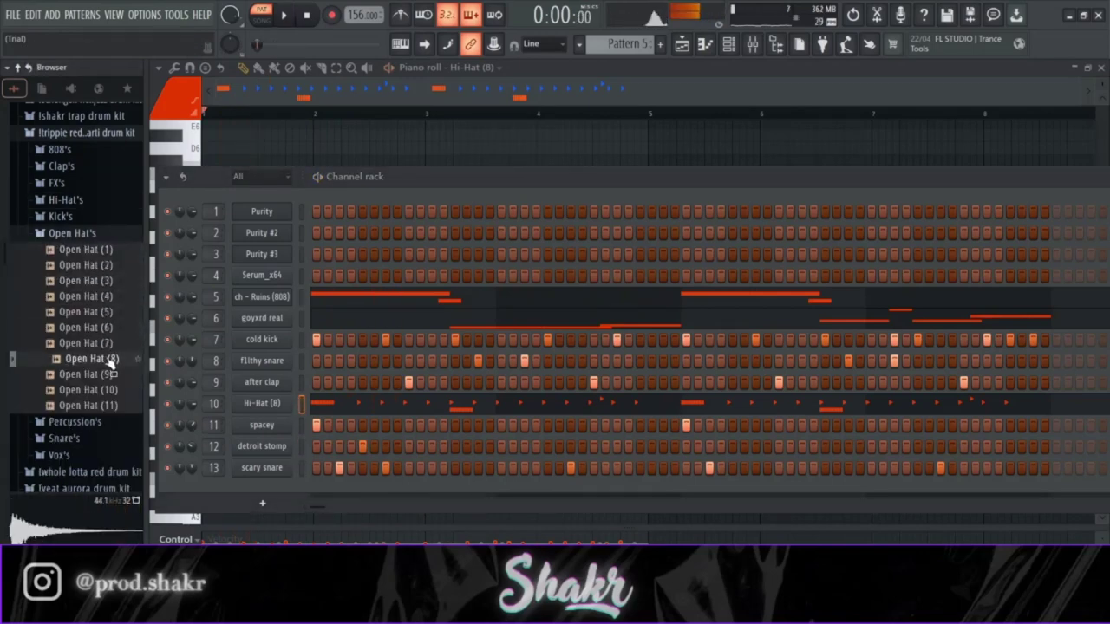
left_click(112, 374)
left_click(113, 390)
left_click(115, 406)
left_click(87, 233)
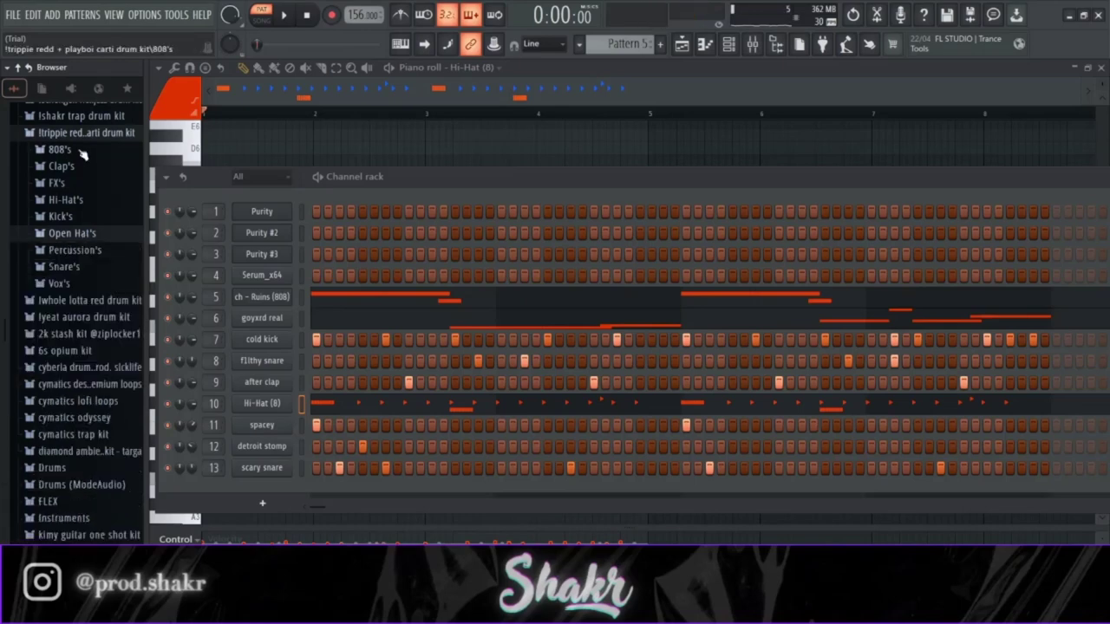
- Play the pattern, collapse the drum kit folder and lower the codeine track's volume in the mixer
key("space")
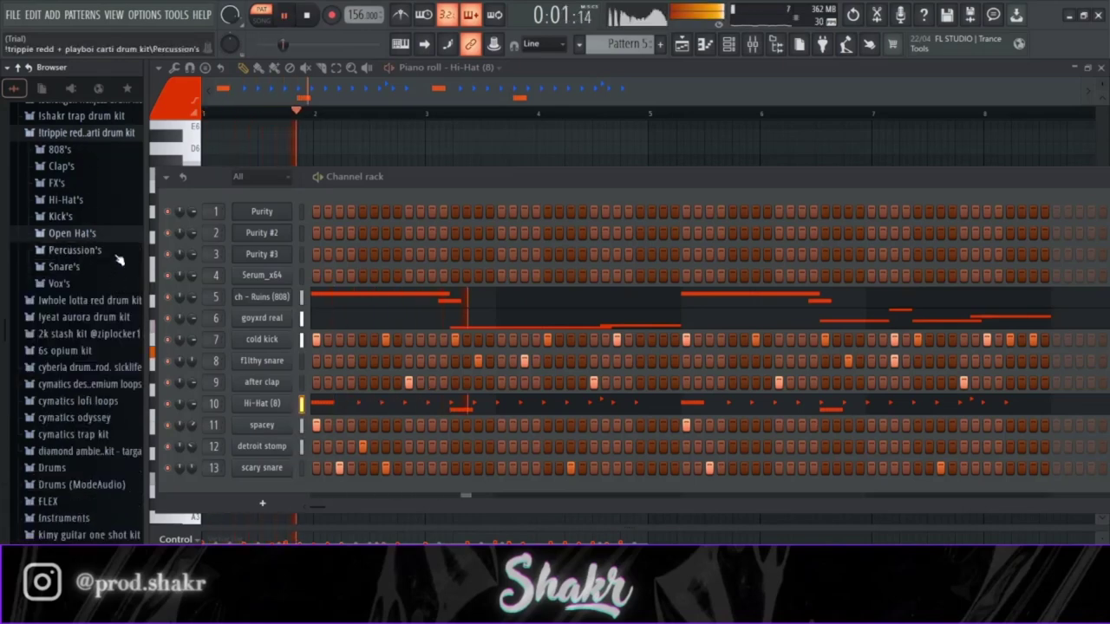
left_click(86, 136)
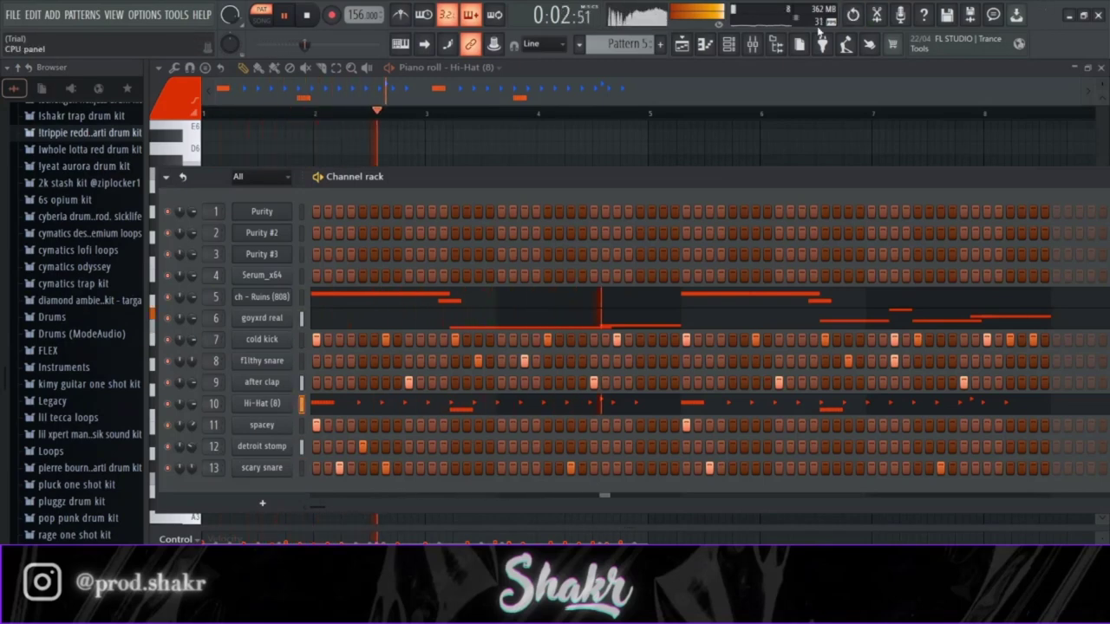
left_click(752, 44)
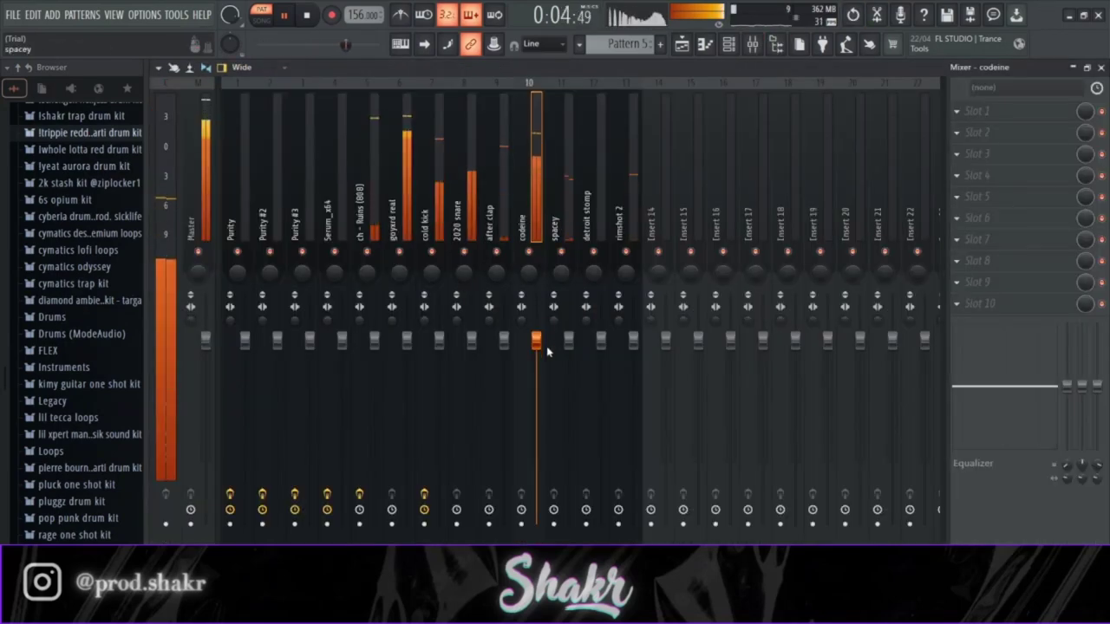
left_click_drag(535, 340, 535, 364)
- Check the after clap's sampler settings and its level on mixer track 9
left_click(502, 215)
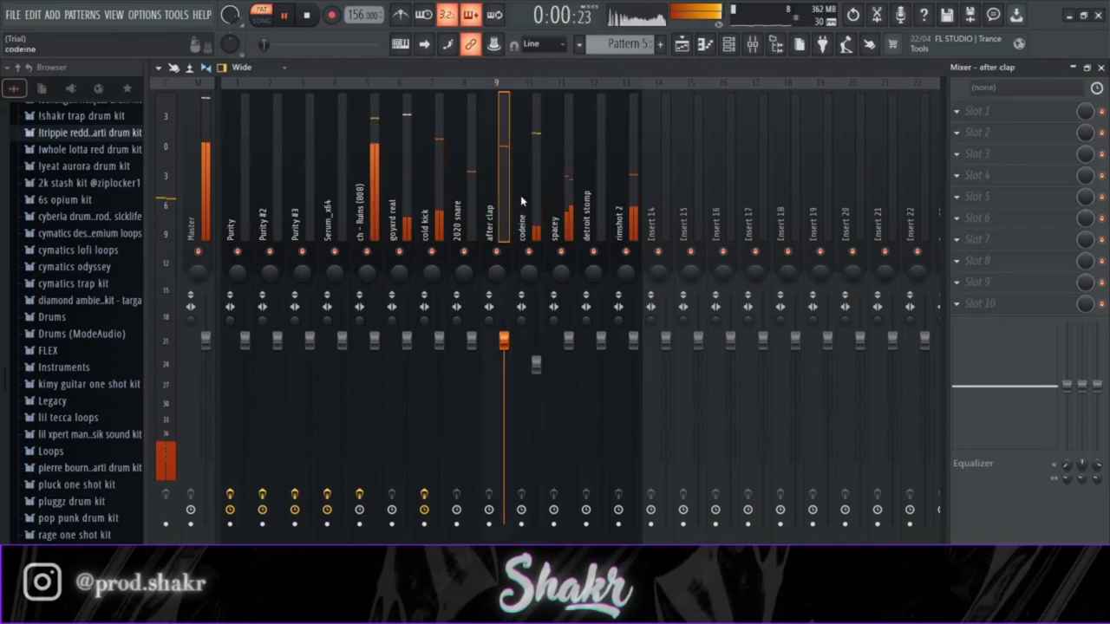
left_click(729, 46)
left_click(275, 382)
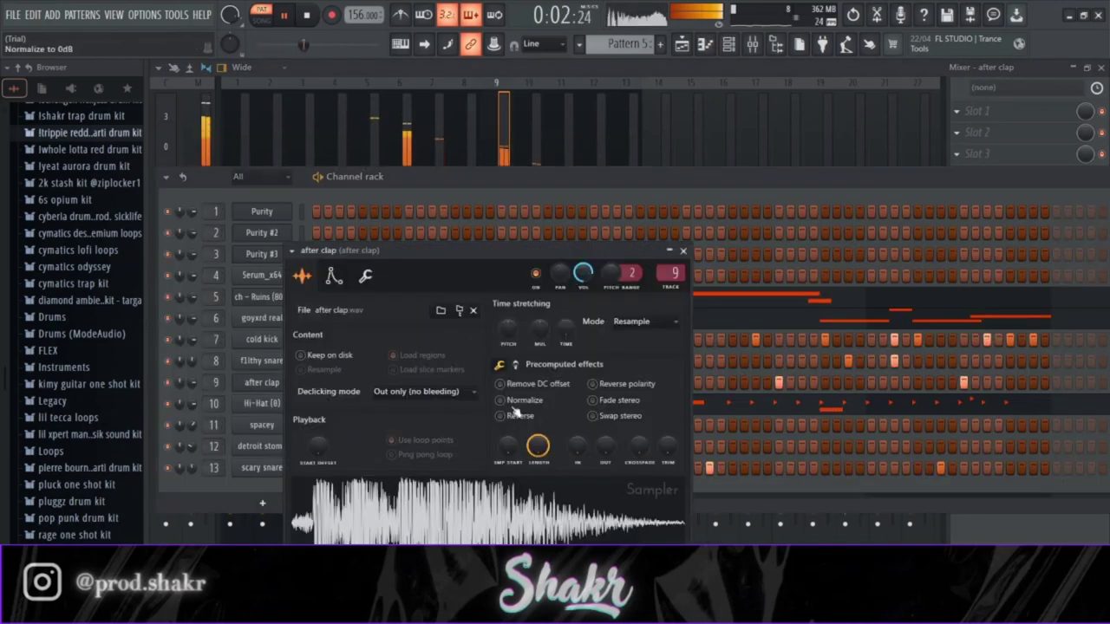
key("Escape")
left_click(499, 132)
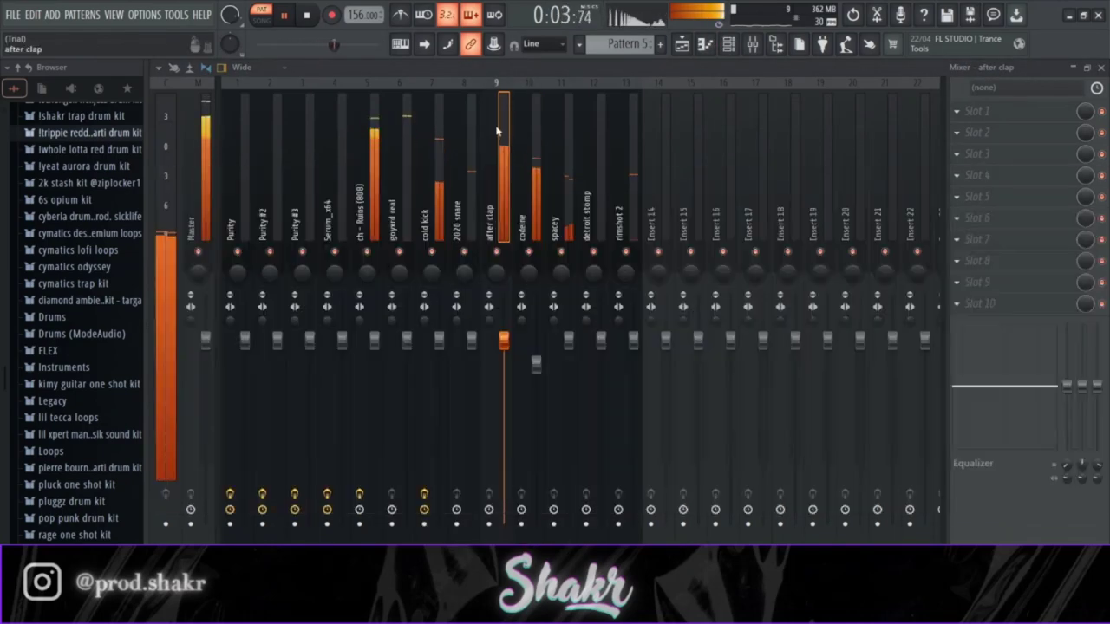
- Lower the codeine mixer track's volume to 63% (-8.9 dB)
left_click(534, 213)
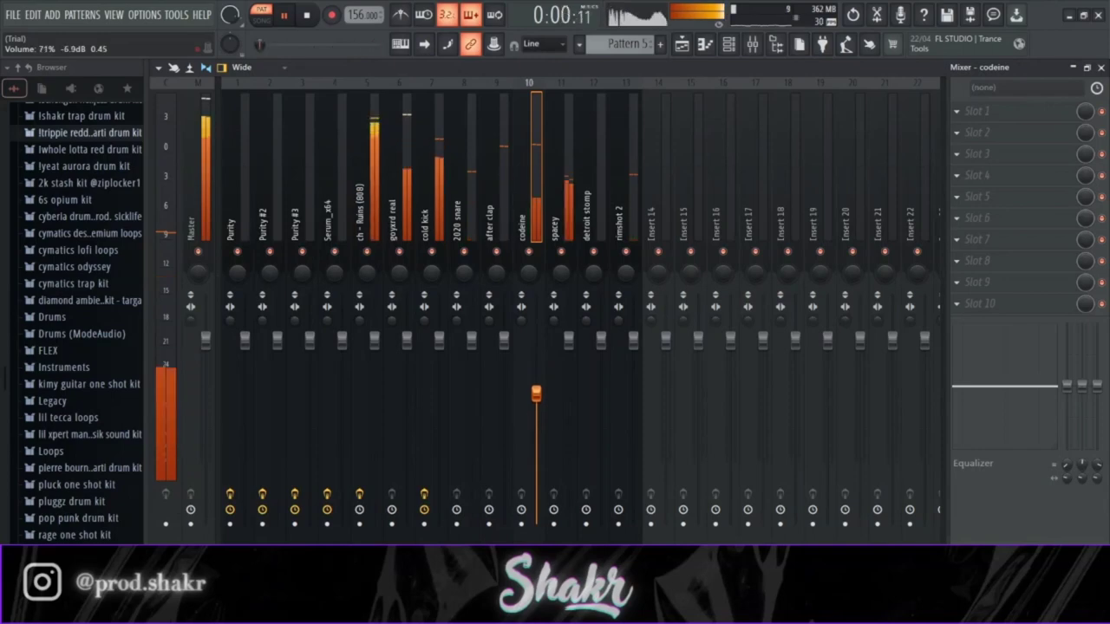
left_click_drag(536, 397, 536, 391)
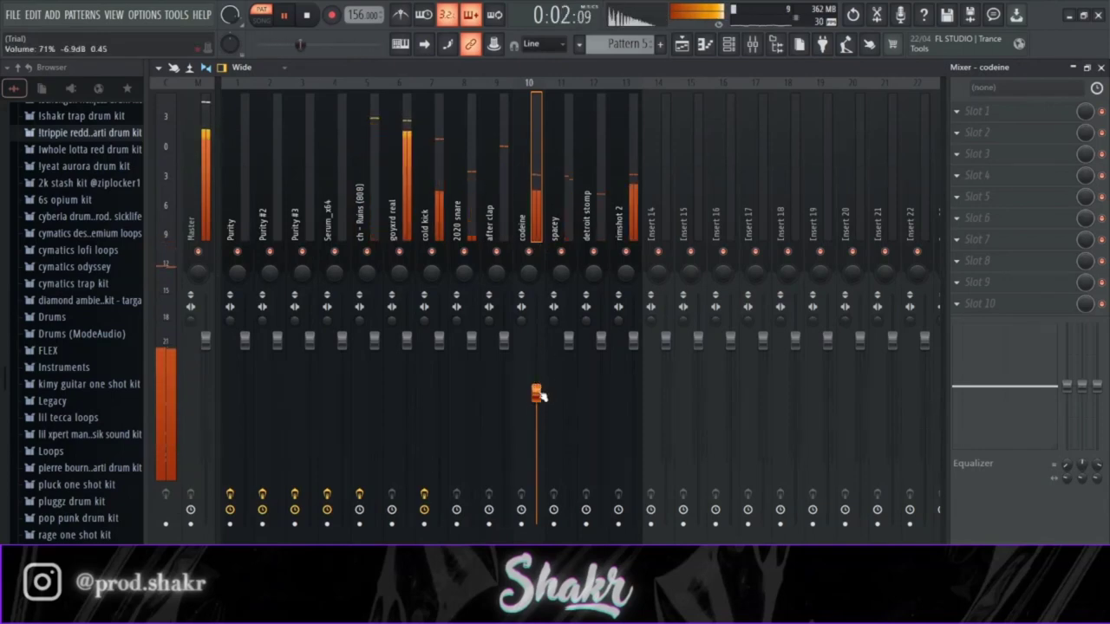
left_click_drag(537, 395, 537, 406)
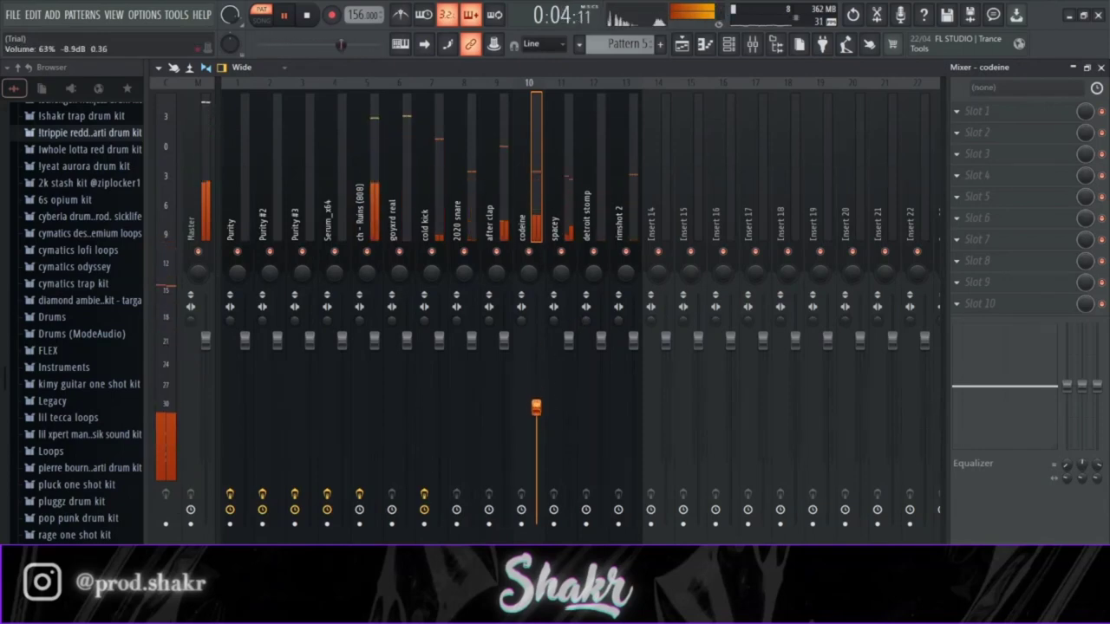
- Lower the spacey, goyxrd real and cold kick mixer tracks slightly and set the 2020 snare track to 83% (-3.9 dB)
left_click_drag(572, 339, 572, 365)
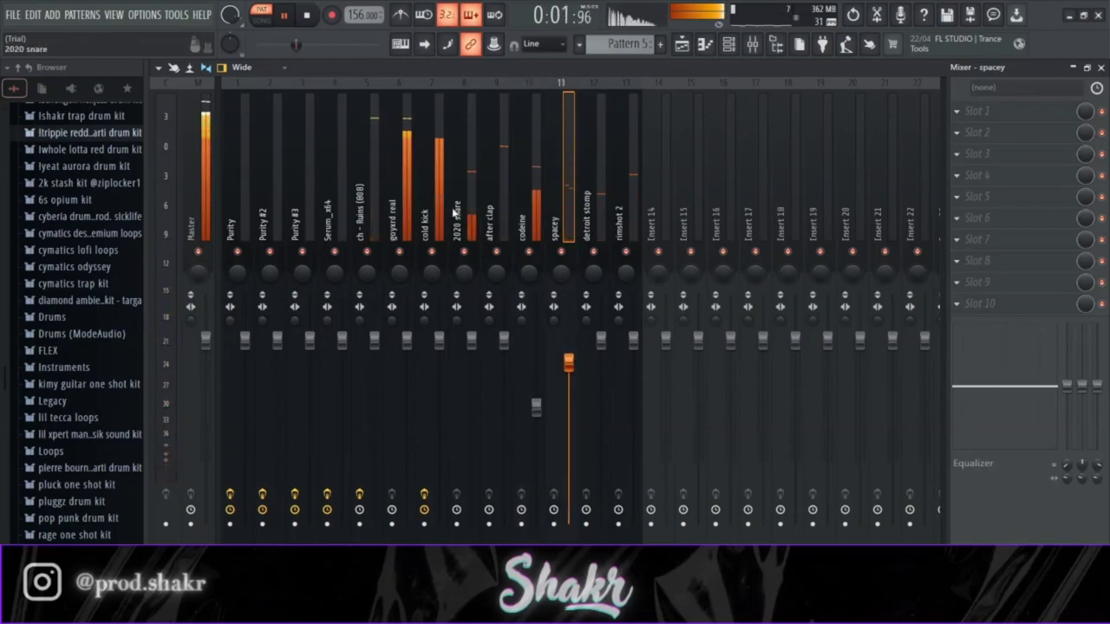
left_click_drag(439, 338, 475, 363)
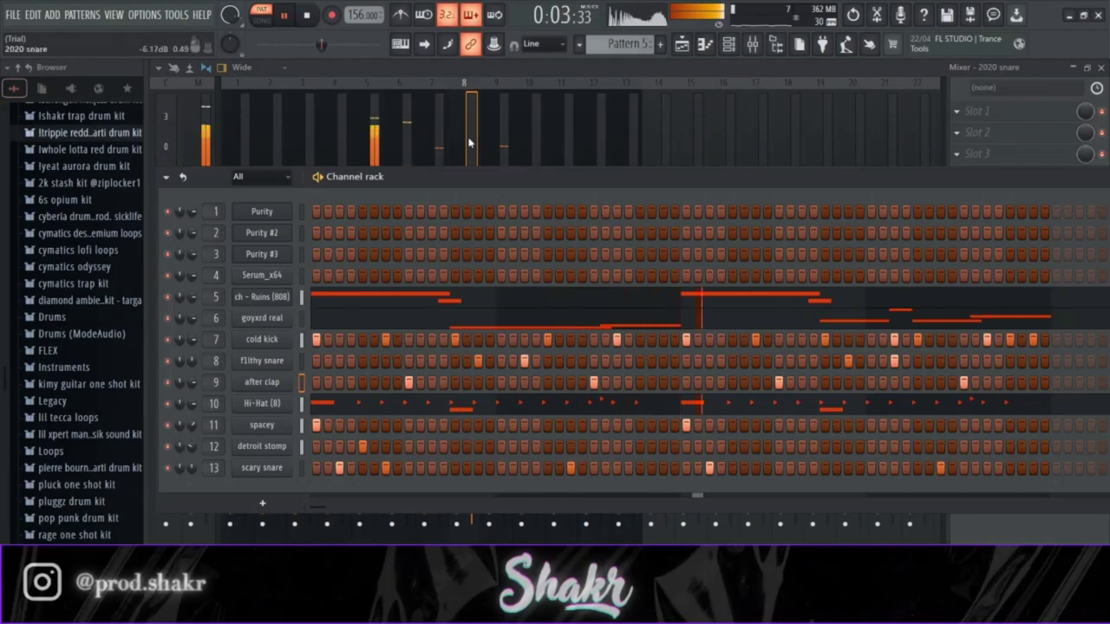
left_click(468, 143)
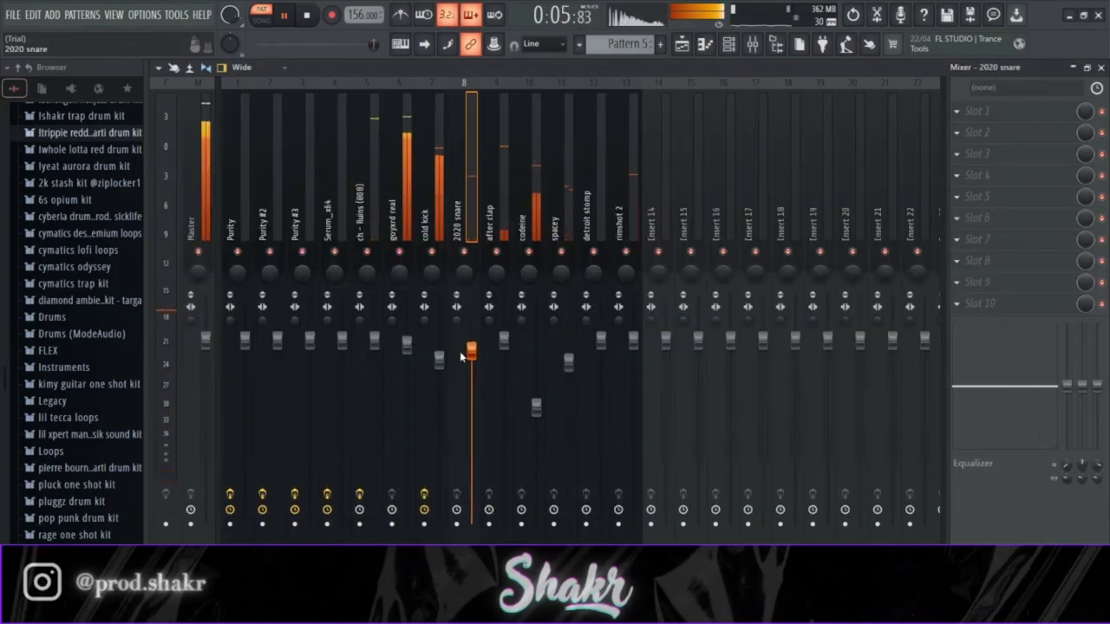
left_click_drag(471, 350, 473, 371)
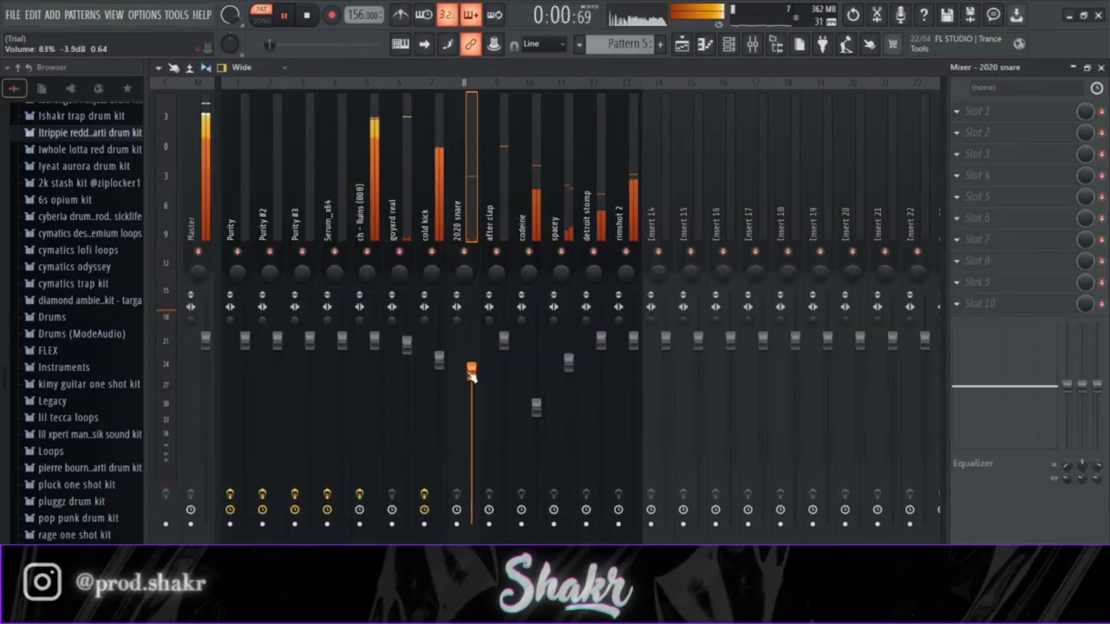
left_click(504, 217)
left_click(436, 214)
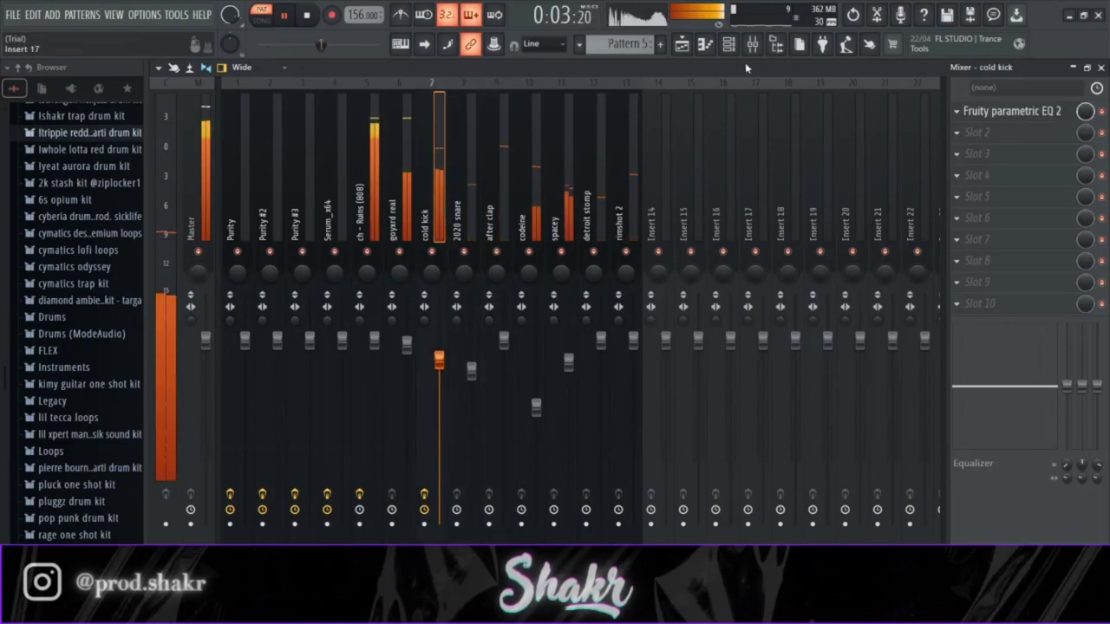
- Stop playback and place Pattern 5 on Track 5 of the playlist, starting at bar 1
left_click(1101, 68)
left_click(1047, 177)
left_click(1101, 68)
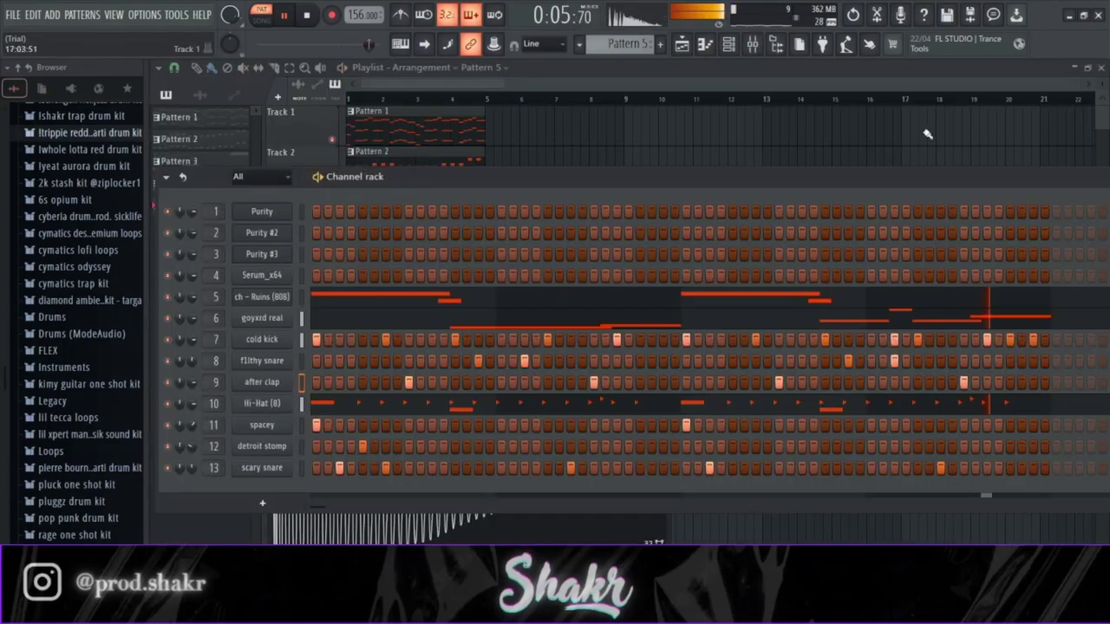
left_click(927, 132)
key("space")
left_click_drag(373, 288, 354, 289)
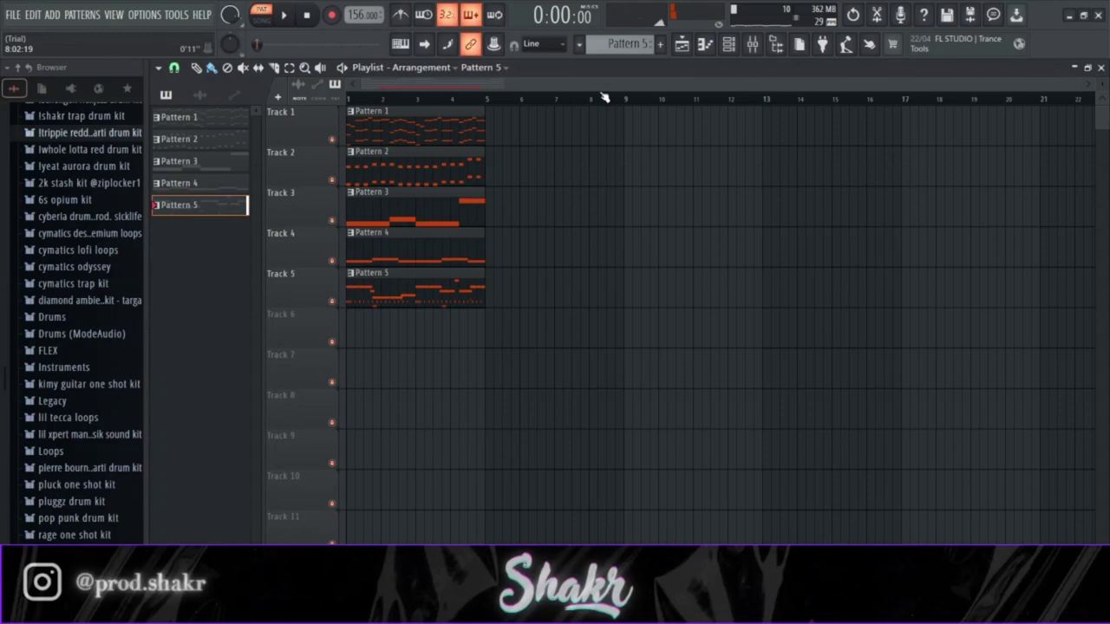
- Cut the drum channels from cold kick to scary snare out of Pattern 5 and paste them into Pattern 6
left_click(741, 47)
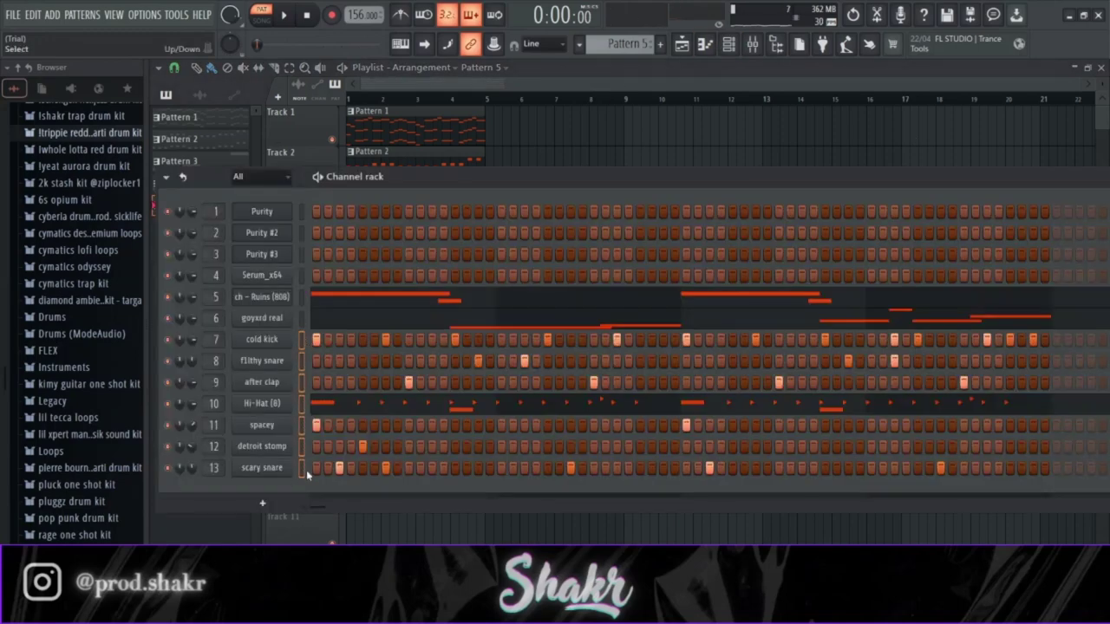
key("ctrl+x")
scroll(623, 43, "down", 1)
key("ctrl+v")
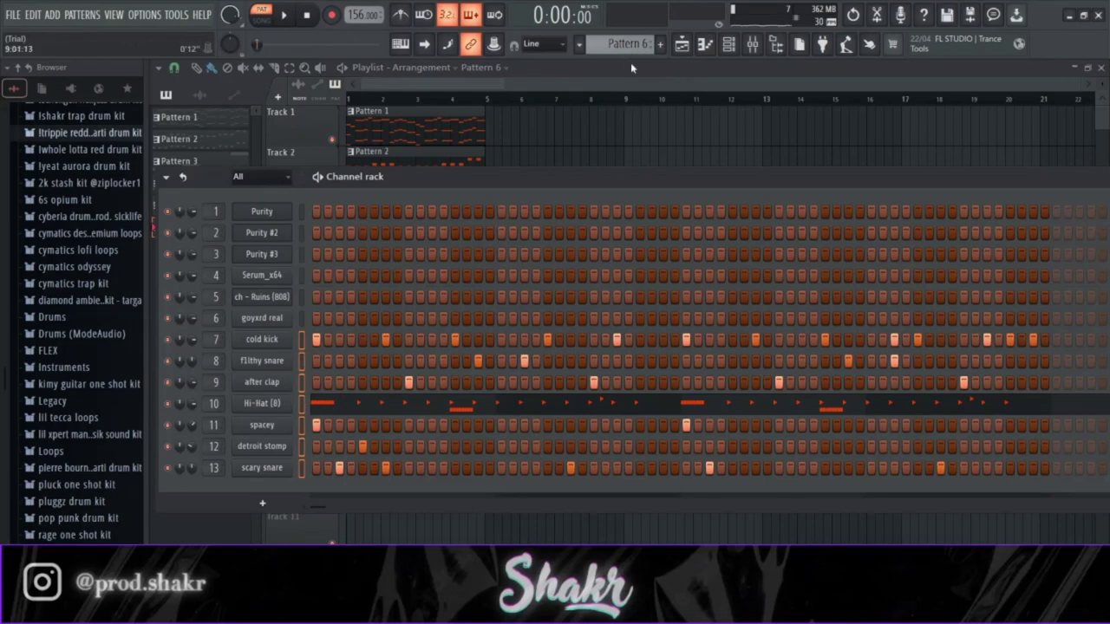
- Place Patterns 6 to 9 on Tracks 6 to 9 of the playlist, starting at bar 1
scroll(622, 43, "up", 1)
scroll(622, 43, "down", 1)
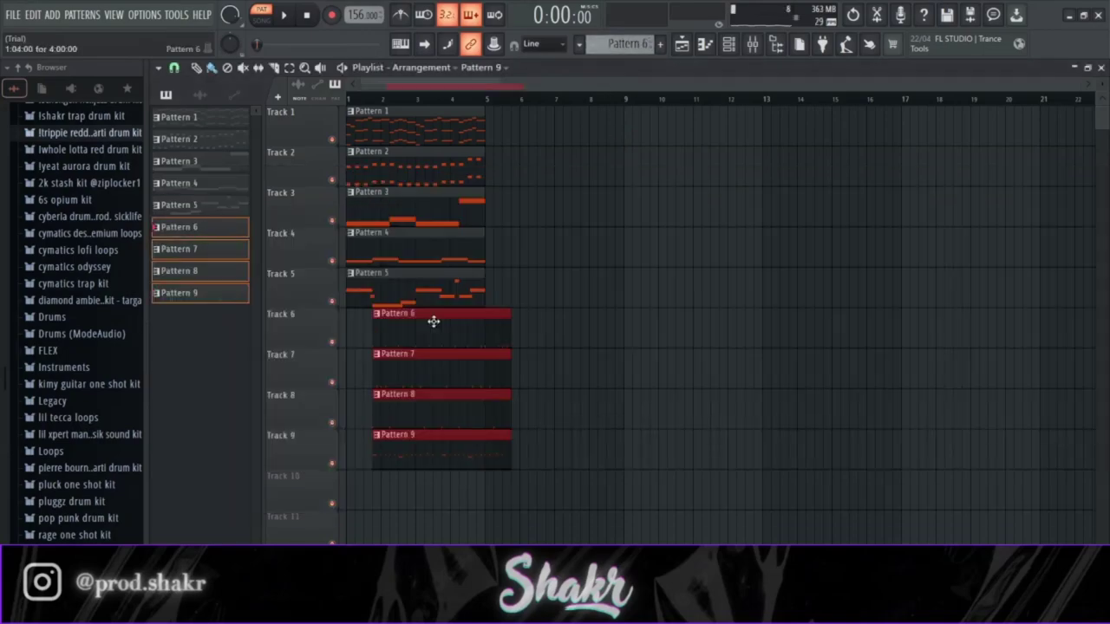
left_click_drag(433, 322, 408, 321)
- Arrange and play 24 bars: Patterns 1, 3 and 4 throughout, Pattern 5 in bars 9–16, Patterns 2 and 6–9 in bars 17–24
key("ctrl+b")
left_click_drag(578, 468, 436, 334)
left_click_drag(368, 329, 742, 329)
left_click_drag(383, 124, 582, 124)
left_click_drag(581, 123, 570, 124)
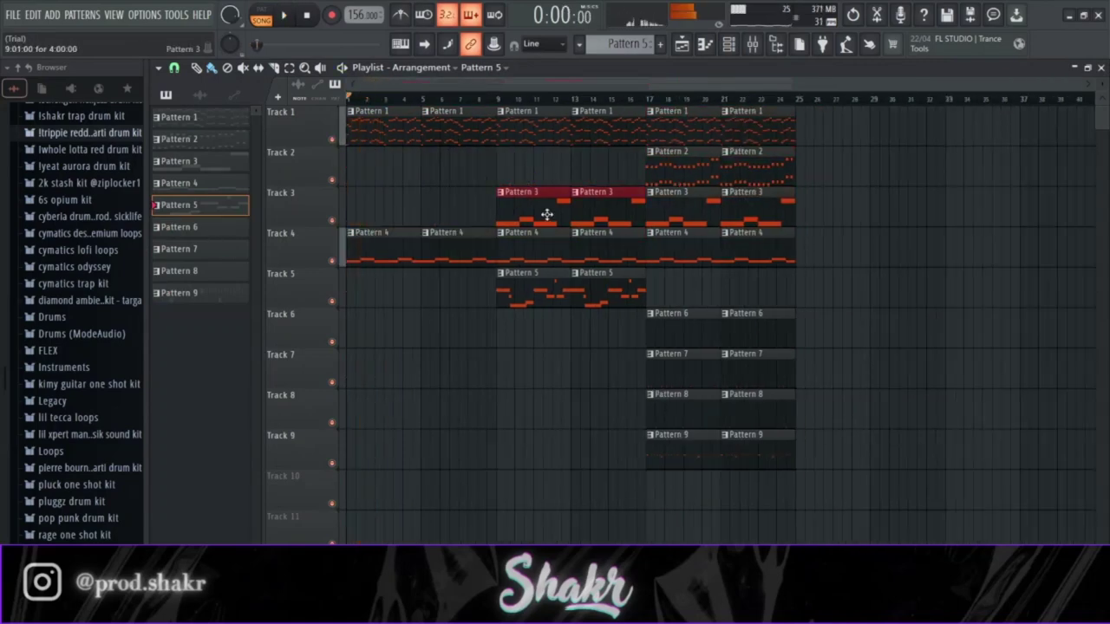
key("space")
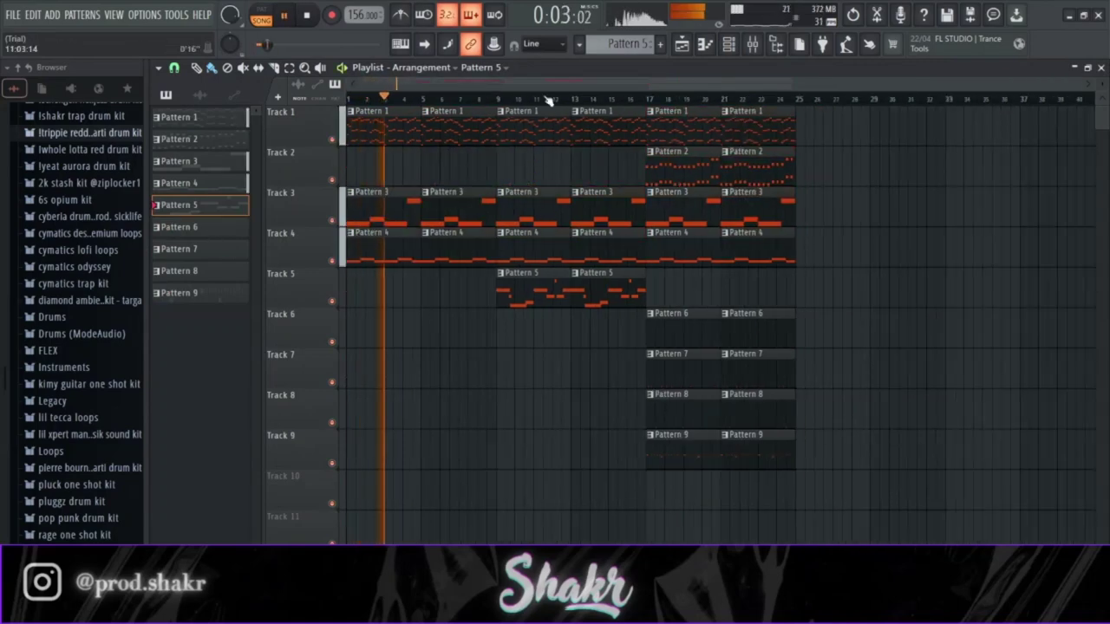
- Check Pattern 8 in the channel rack and delete the Pattern 7 clips on Track 7 from bar 35 onward
scroll(694, 329, "down", 4)
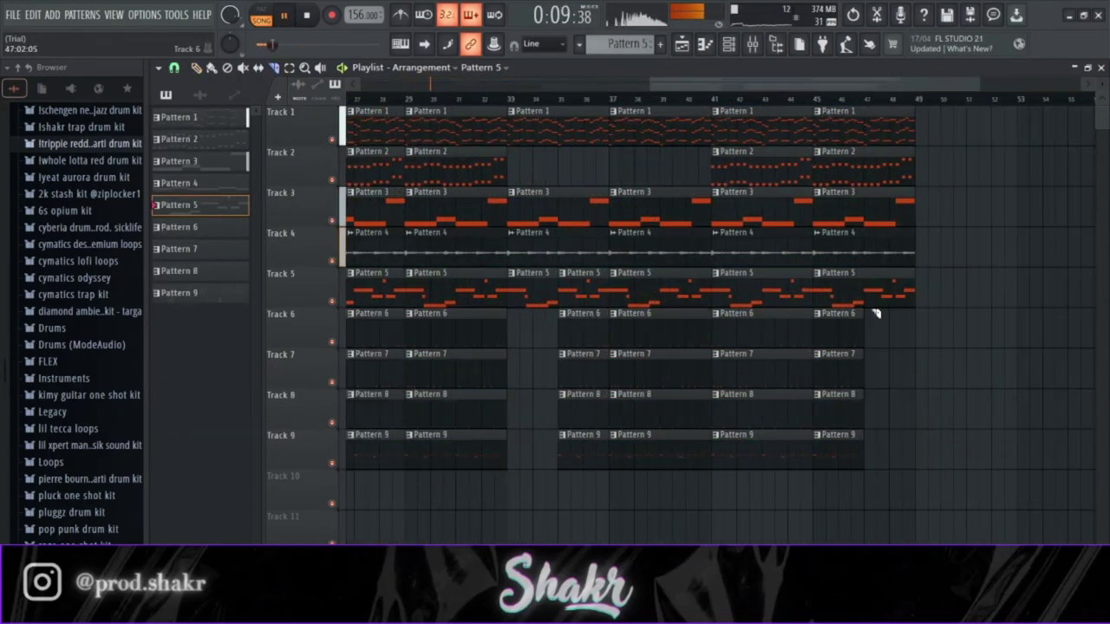
scroll(595, 336, "down", 1)
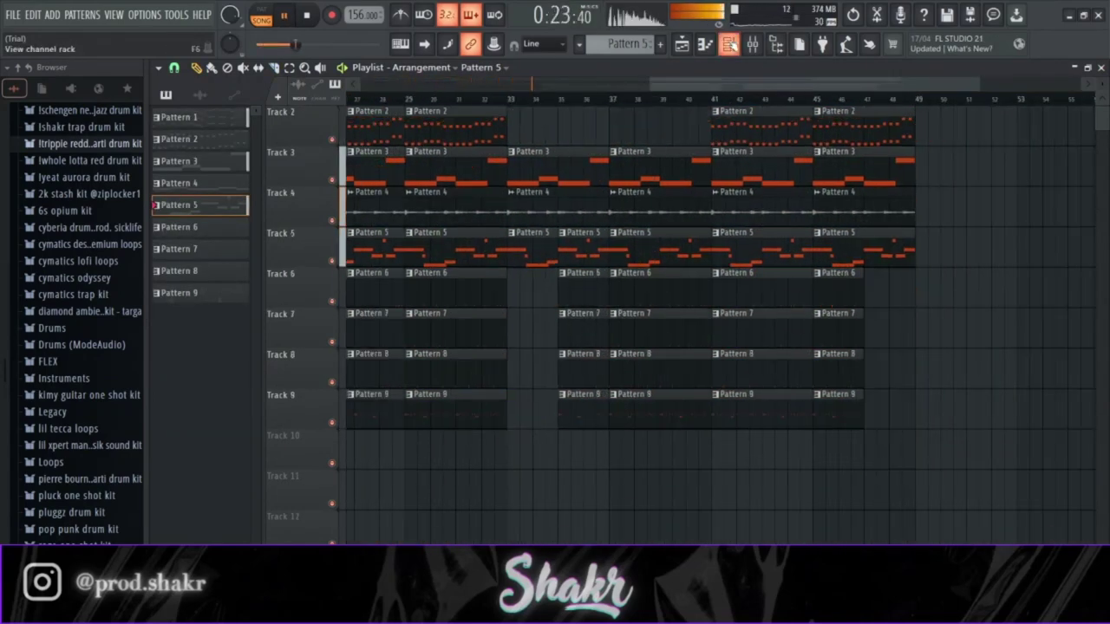
double_click(584, 371)
key("F6")
right_click(577, 371)
key("ctrl+z")
right_click(576, 335)
scroll(848, 335, "down", 4)
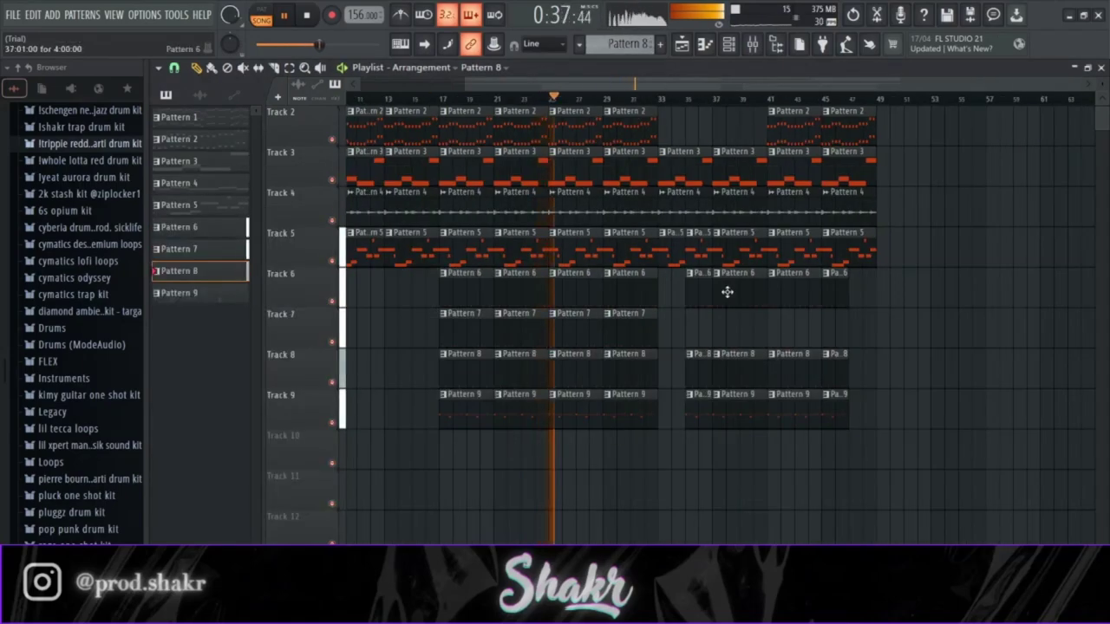
- Delete the Pattern 6 clips on Track 6 from bar 35 onward and duplicate the bars 17–32 clips on Tracks 5–9 to bars 49–64
right_click(726, 292)
scroll(833, 295, "down", 1)
left_click_drag(706, 416, 539, 260)
left_click_drag(540, 261, 908, 260)
scroll(907, 260, "up", 1)
- Copy 16 bars of the Pattern 1–4 clips on Tracks 1–4 to bars 49–64
mouse_move(697, 253)
left_mouse_down()
mouse_move(602, 141)
mouse_move(551, 126)
left_mouse_up()
scroll(1028, 166, "down", 1)
mouse_move(550, 125)
left_mouse_down()
mouse_move(925, 126)
mouse_move(893, 126)
left_mouse_up()
left_click(1028, 165, "ctrl")
- Extend Patterns 1–4 on Tracks 1–4 by eight bars, filling bars 65–72 as a drumless outro
scroll(954, 165, "down", 1)
left_click(751, 44)
left_click(752, 45)
left_click_drag(919, 128, 993, 128)
left_click_drag(966, 295, 901, 164)
left_click_drag(919, 167, 993, 167)
- Add Fruity soft clipper to the master mixer track and raise its post gain slightly
left_click(751, 44)
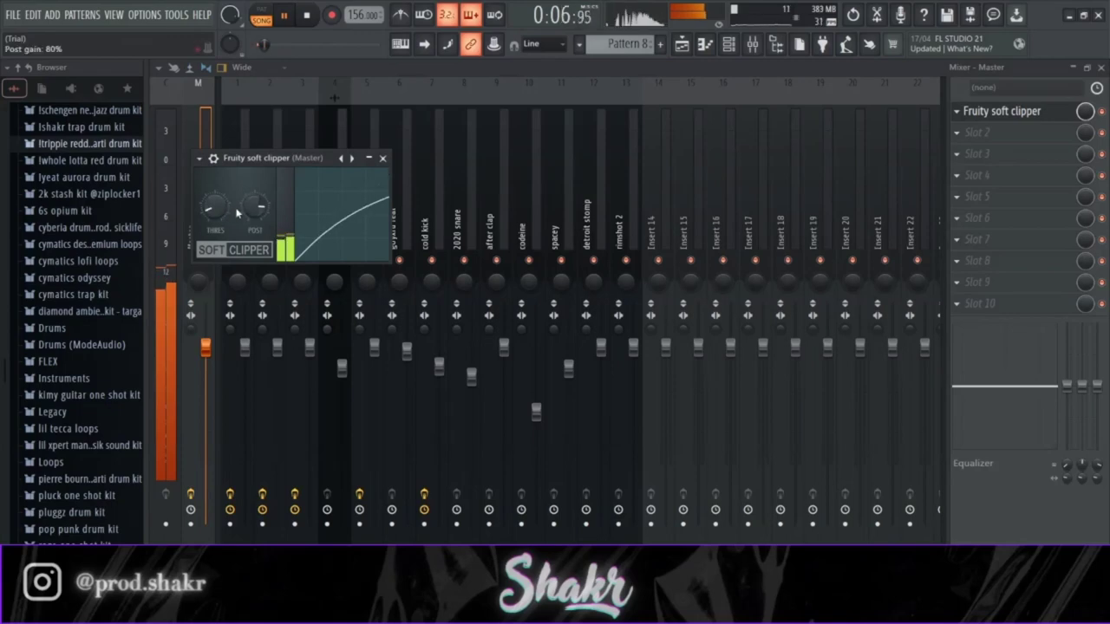
left_click_drag(255, 208, 255, 196)
left_click(382, 158)
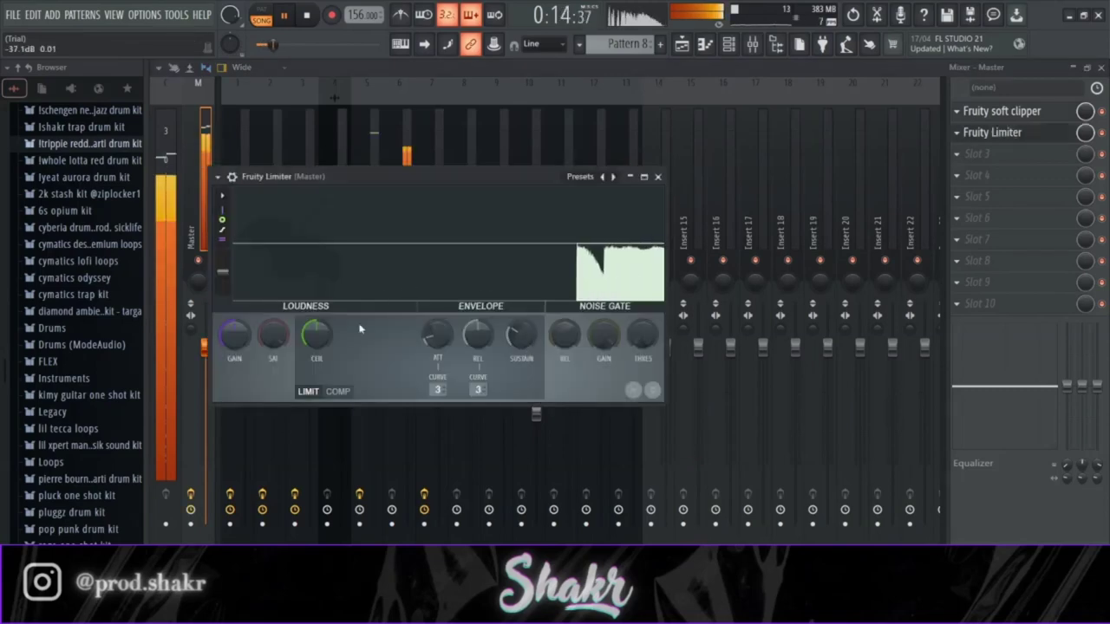
- Add Fruity Limiter to the master, adjust its ceiling, minimise the release and set the soft saturation threshold to -3.8 dB
mouse_move(315, 334)
left_mouse_down()
mouse_move(315, 359)
mouse_move(322, 340)
left_mouse_up()
left_click_drag(477, 335, 477, 354)
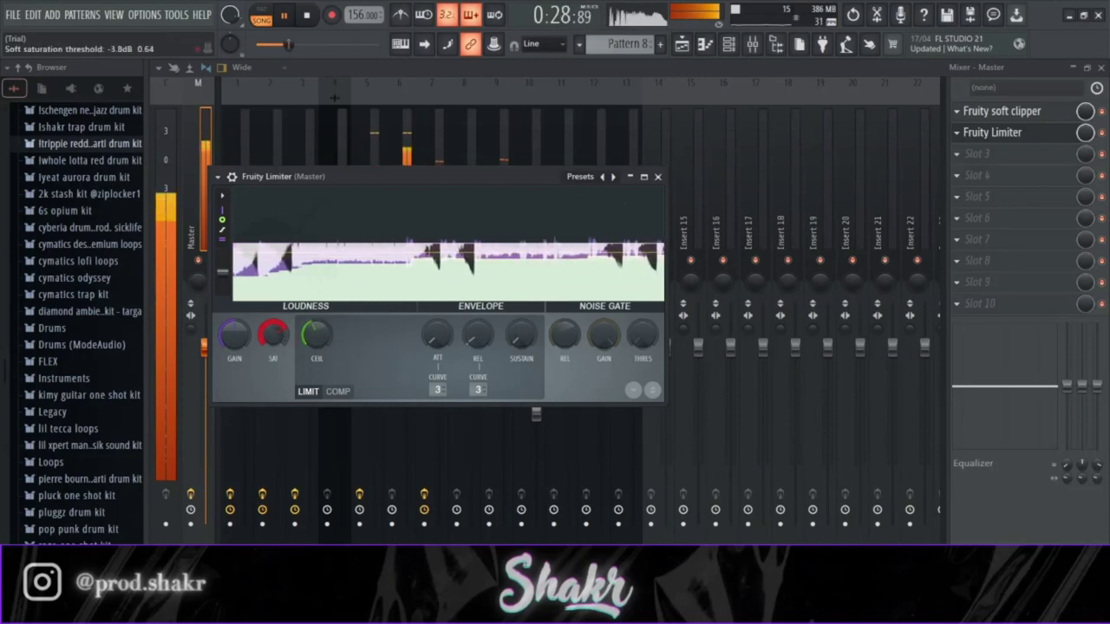
left_click(658, 177)
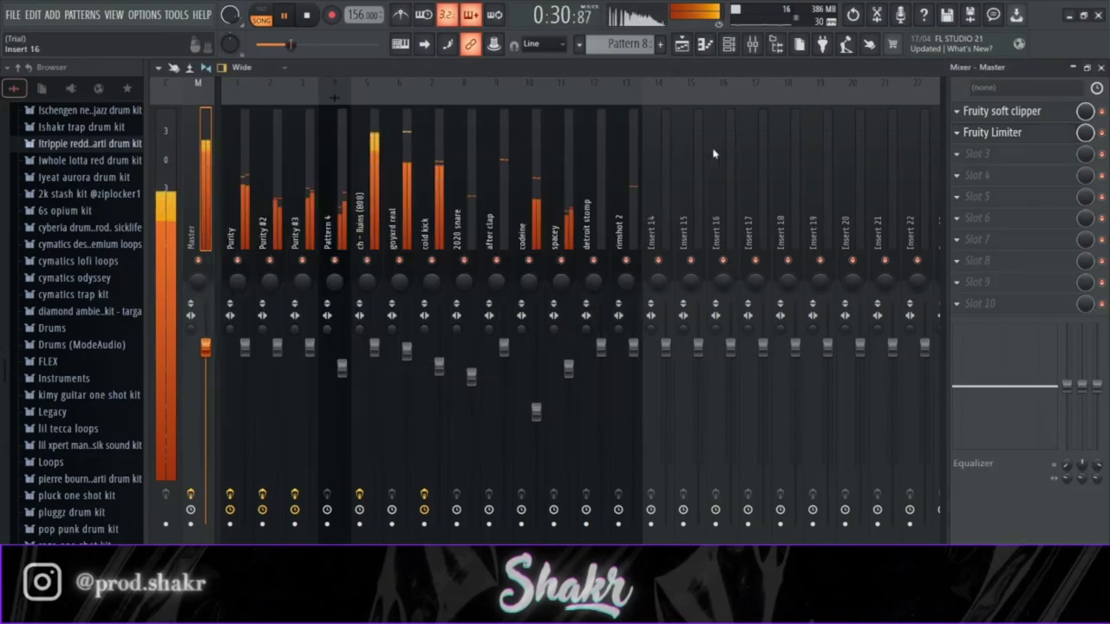
- Lower the Ruins 808 and goyxrd real mixer tracks together, bringing goyxrd real to 84% (-3.8 dB)
left_click(1100, 67)
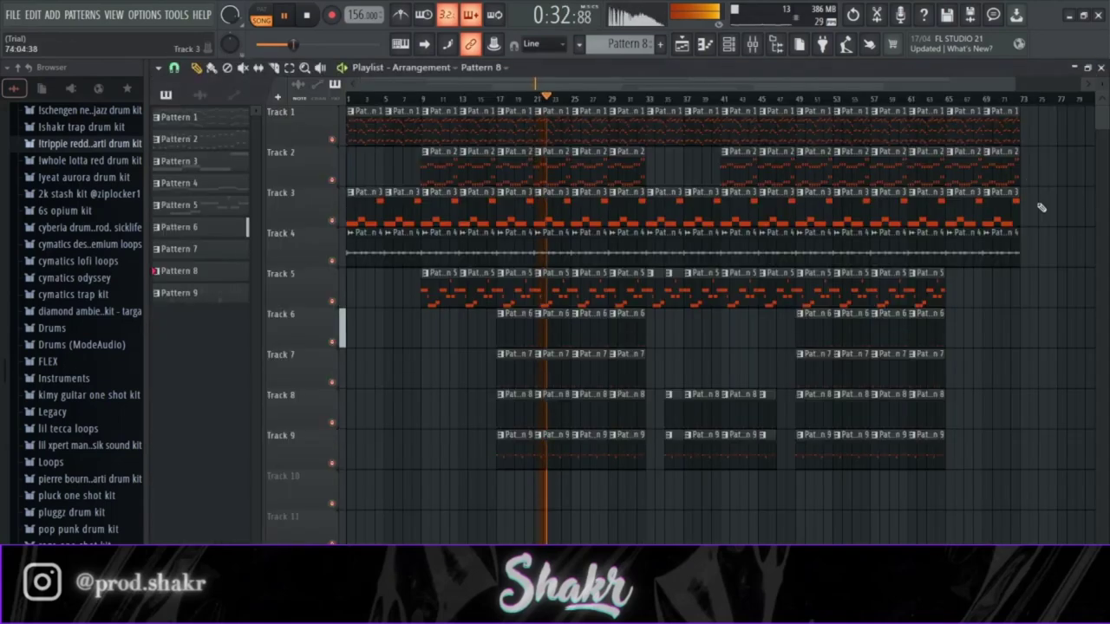
key("F9")
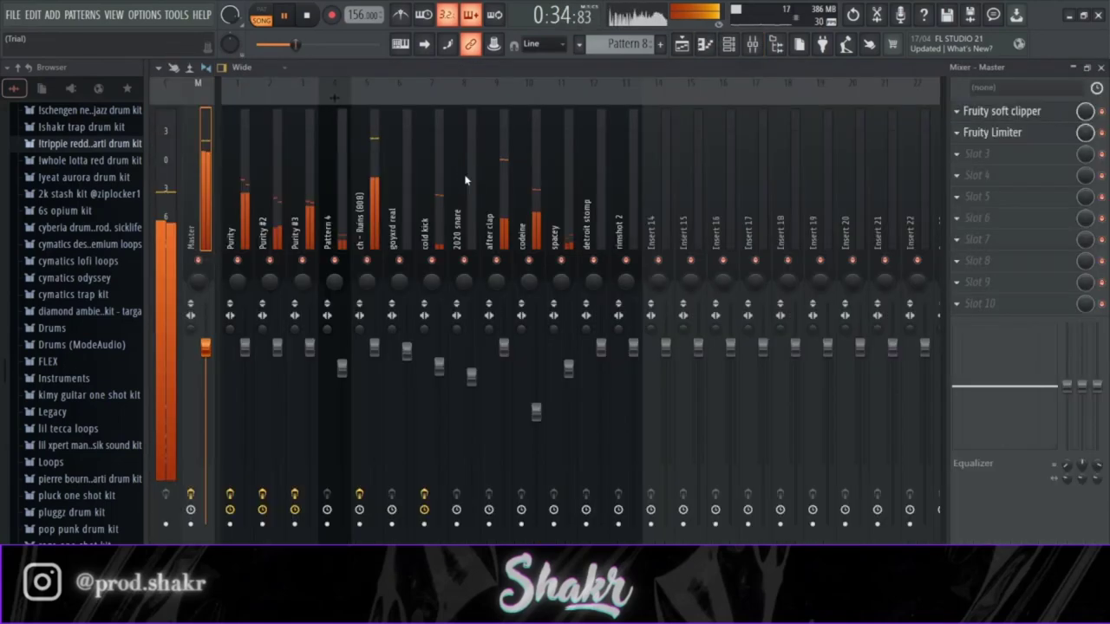
left_click(379, 208)
left_click(402, 211, "ctrl+shift")
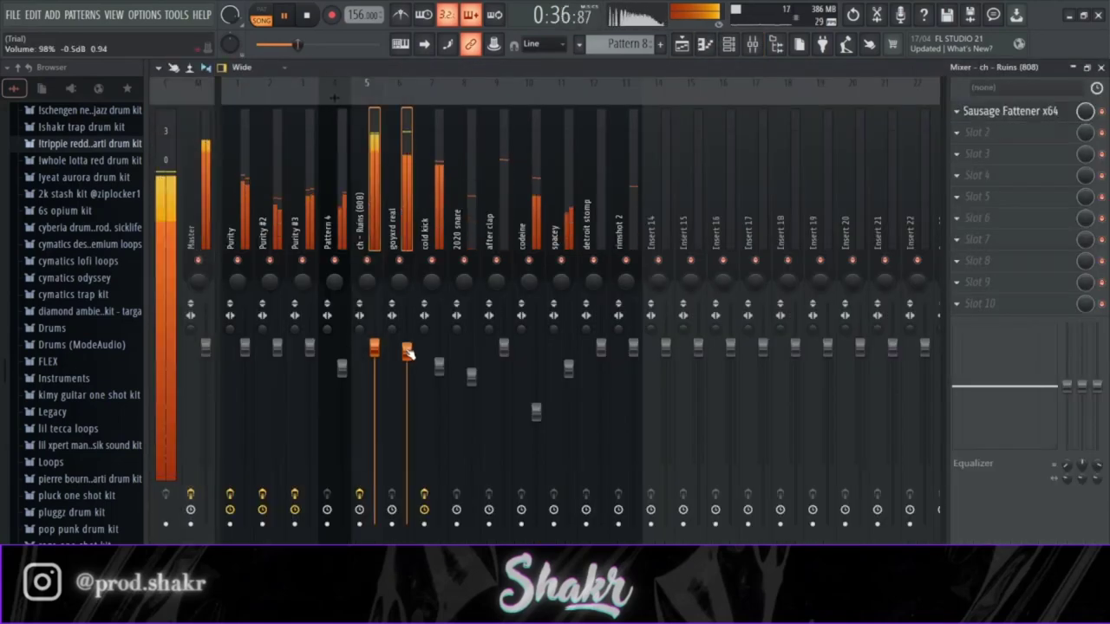
left_click_drag(409, 352, 407, 374)
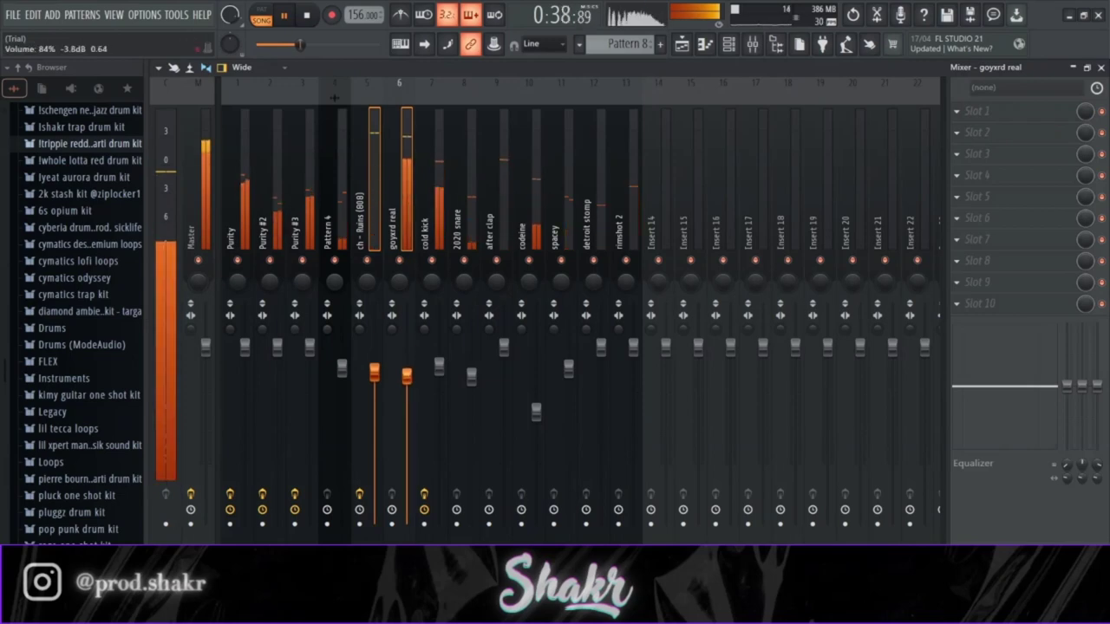
- Lower the cold kick's level, slightly raise the Ruins 808 and goyxrd real levels in the mixer, and return to the playlist
left_click(375, 220)
left_click(407, 223)
left_click(461, 234)
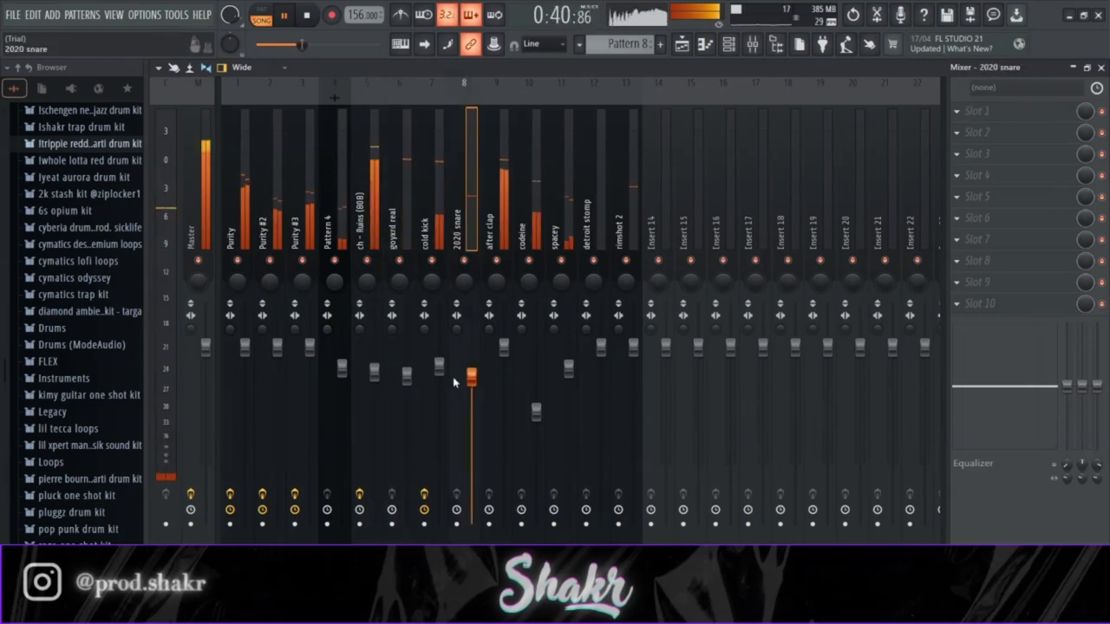
left_click(439, 221)
left_click_drag(439, 366, 408, 365)
left_click(404, 221, "ctrl+shift")
left_click(378, 218, "ctrl+shift")
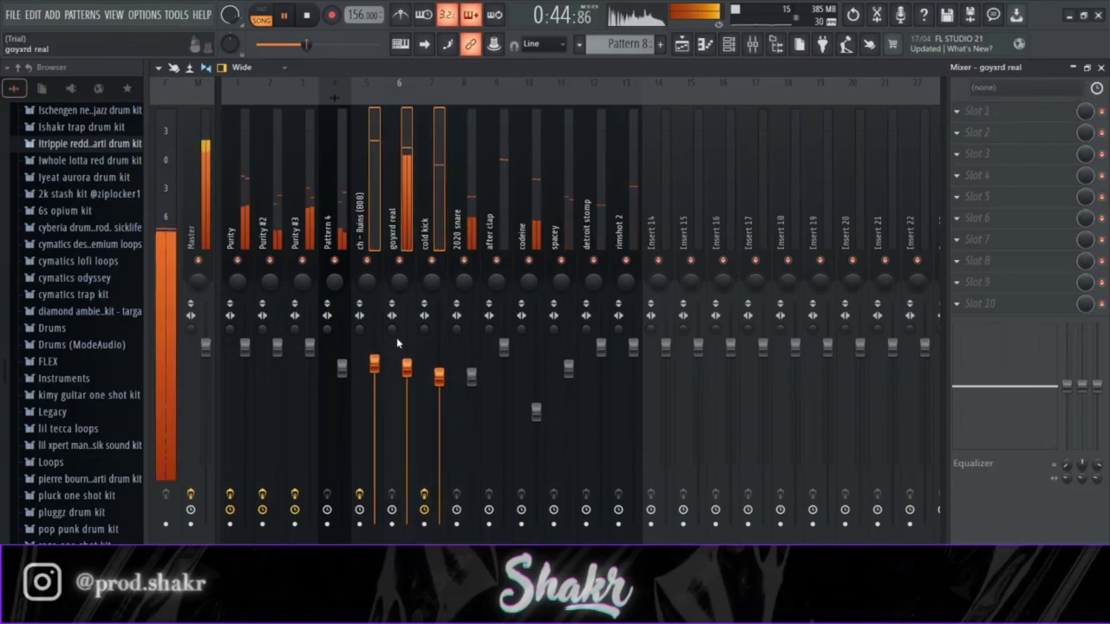
left_click(438, 217)
left_click(1101, 68)
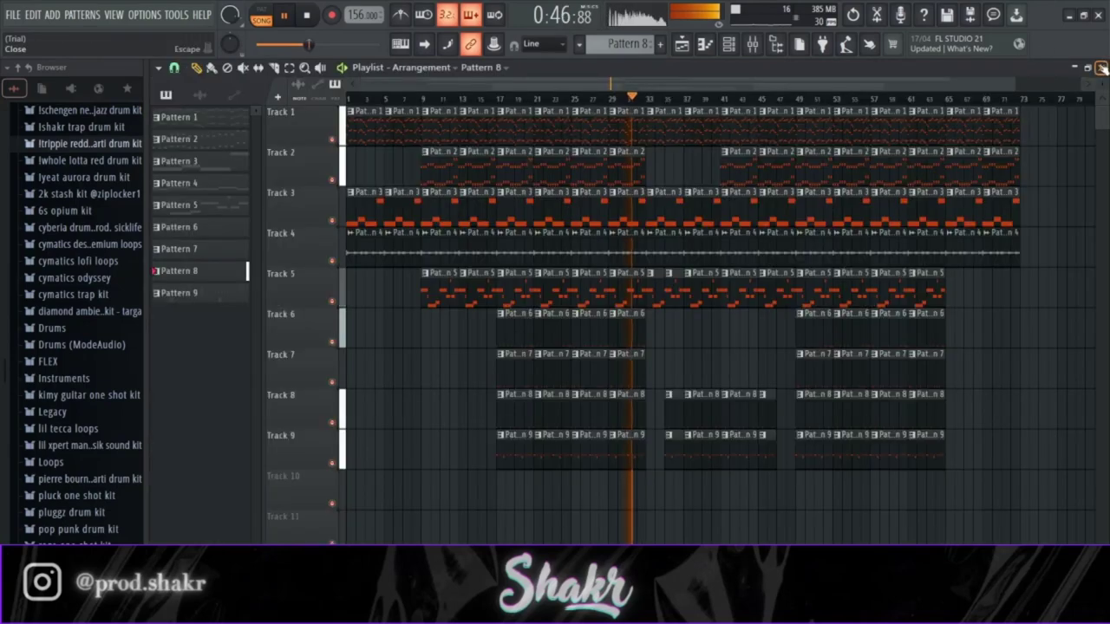
left_click(1101, 67)
left_click(682, 44)
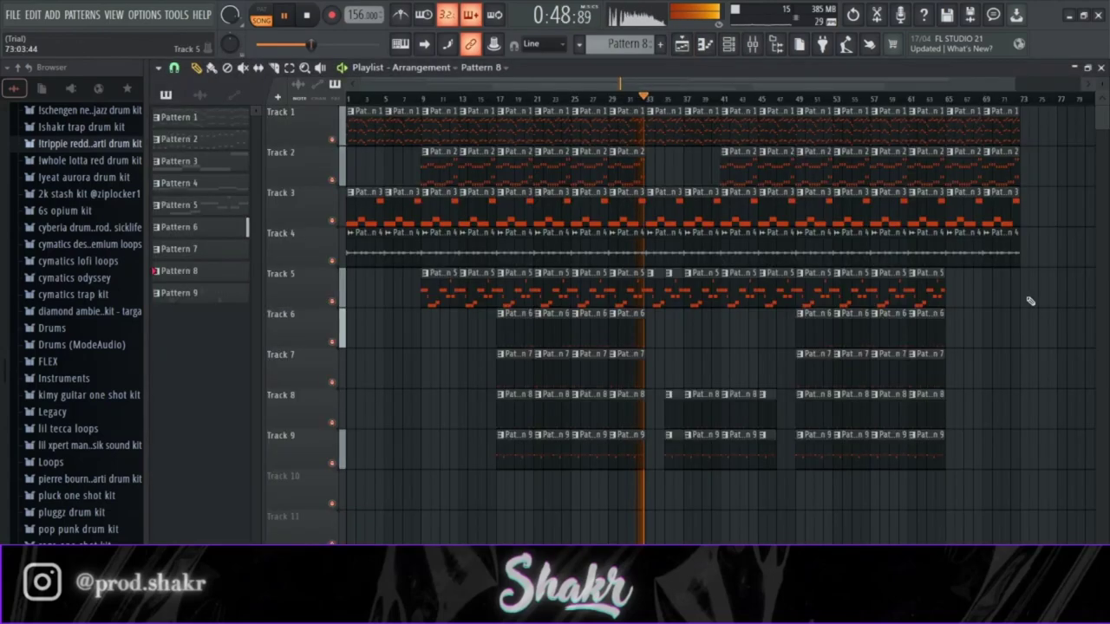